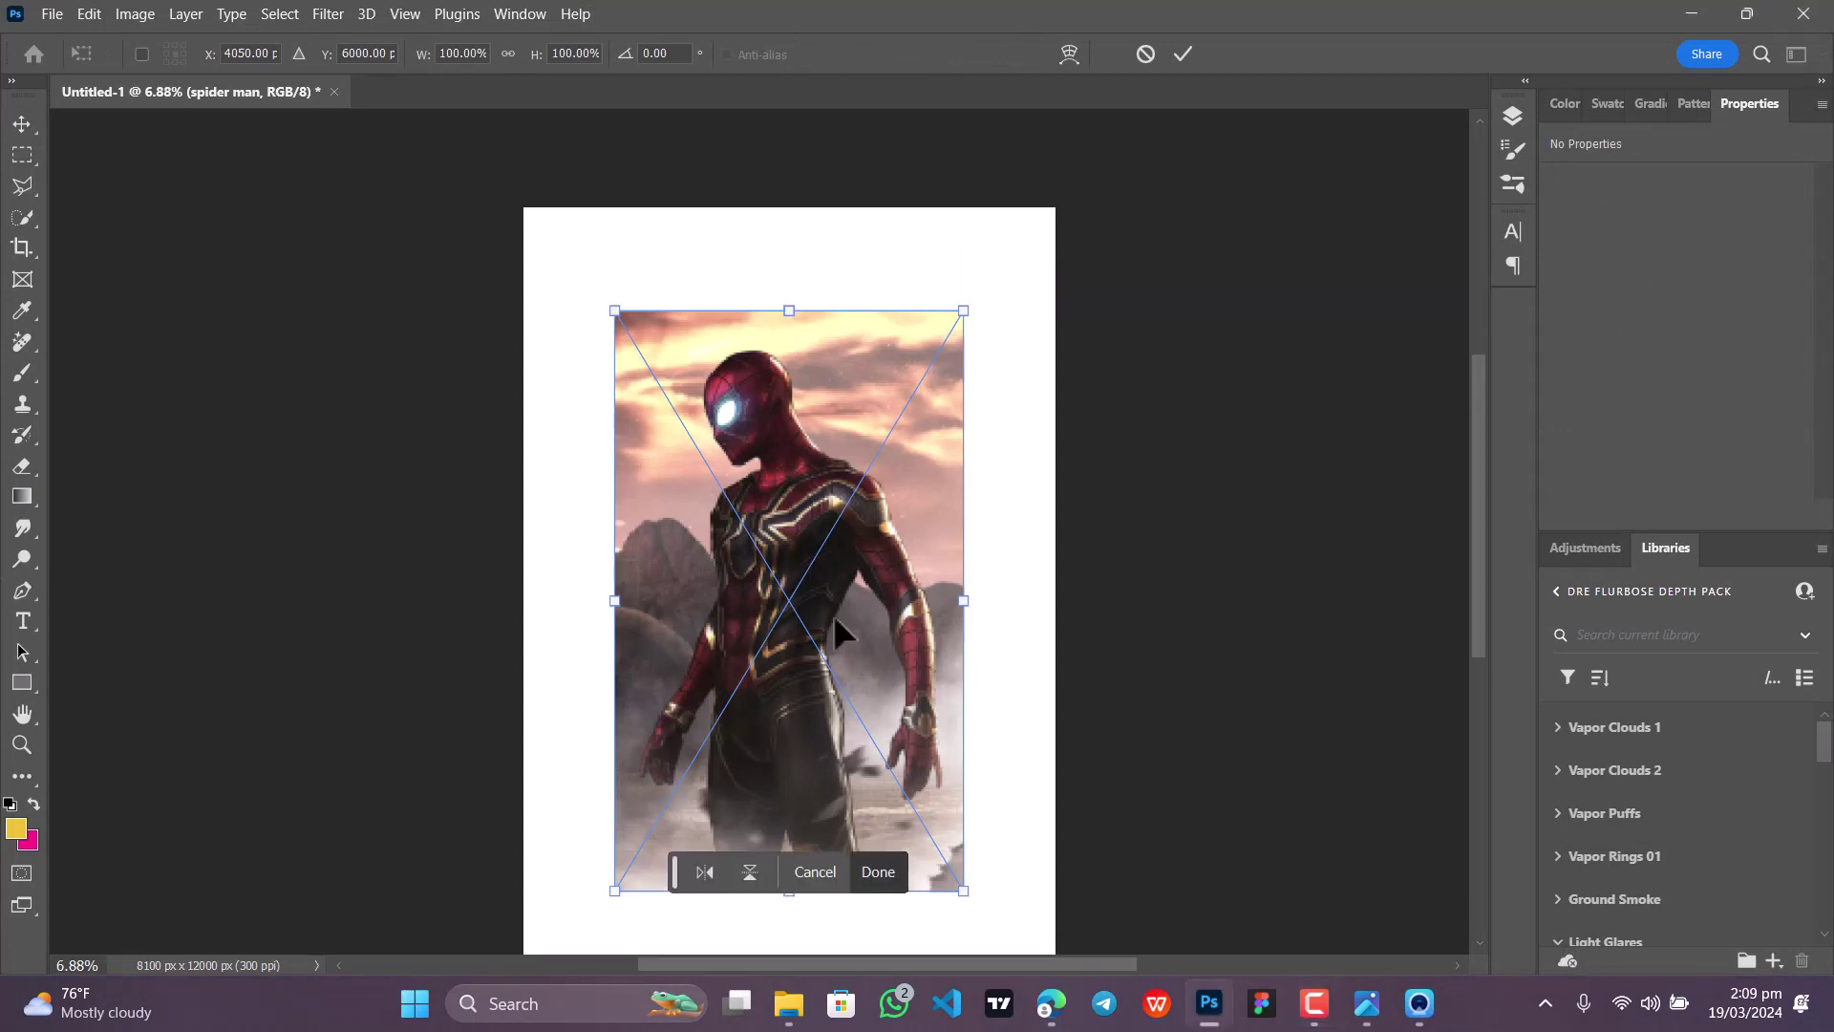
scroll(833, 615, down, 2)
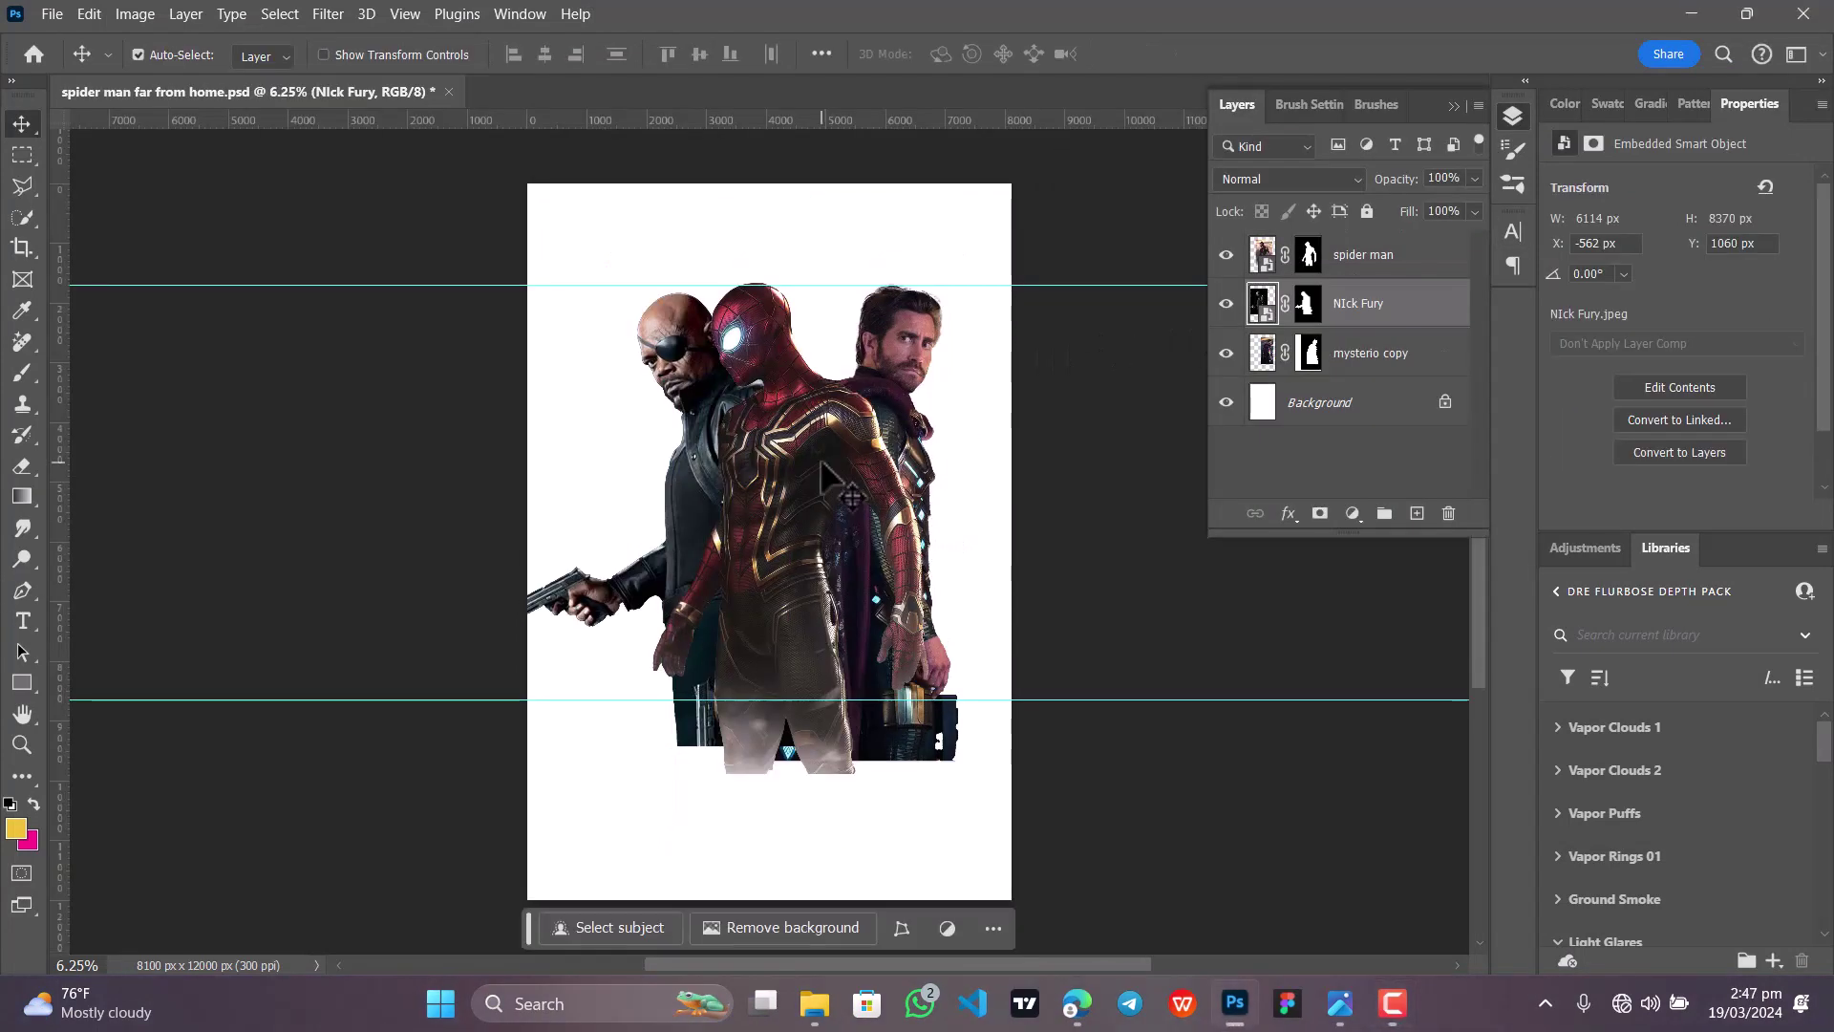
scroll(821, 487, up, 1)
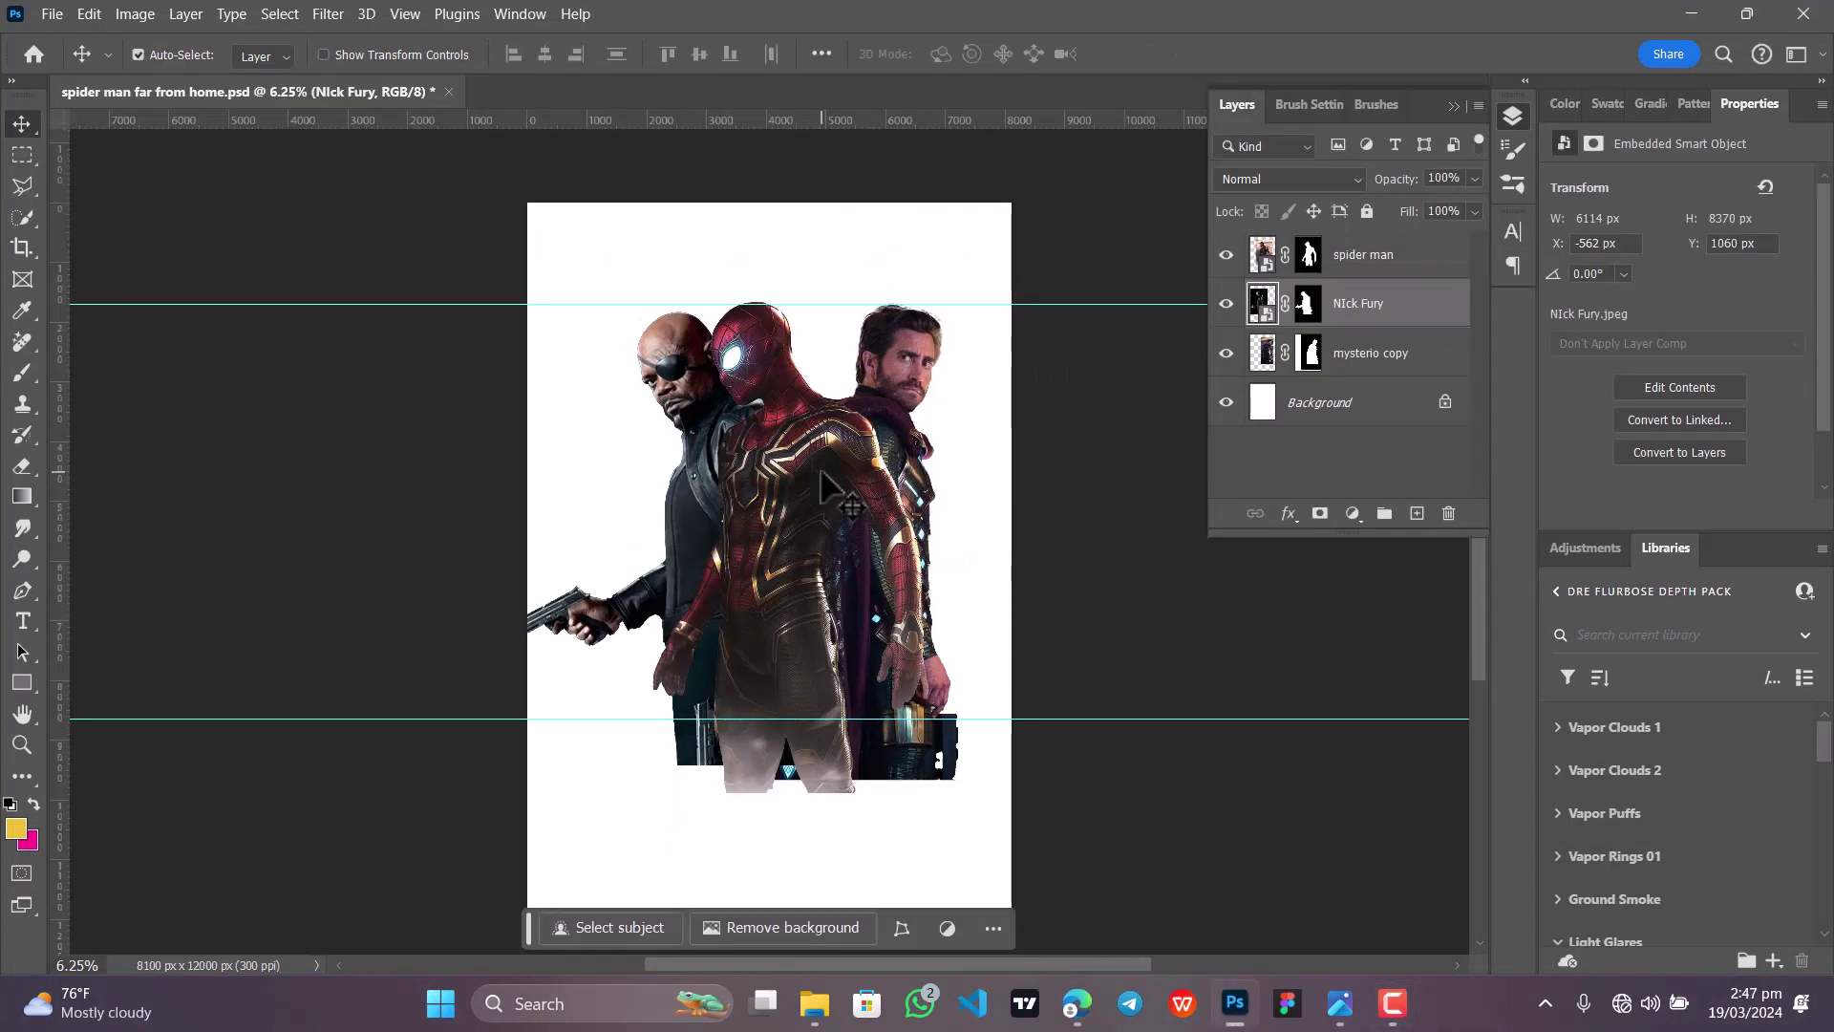
click(793, 535)
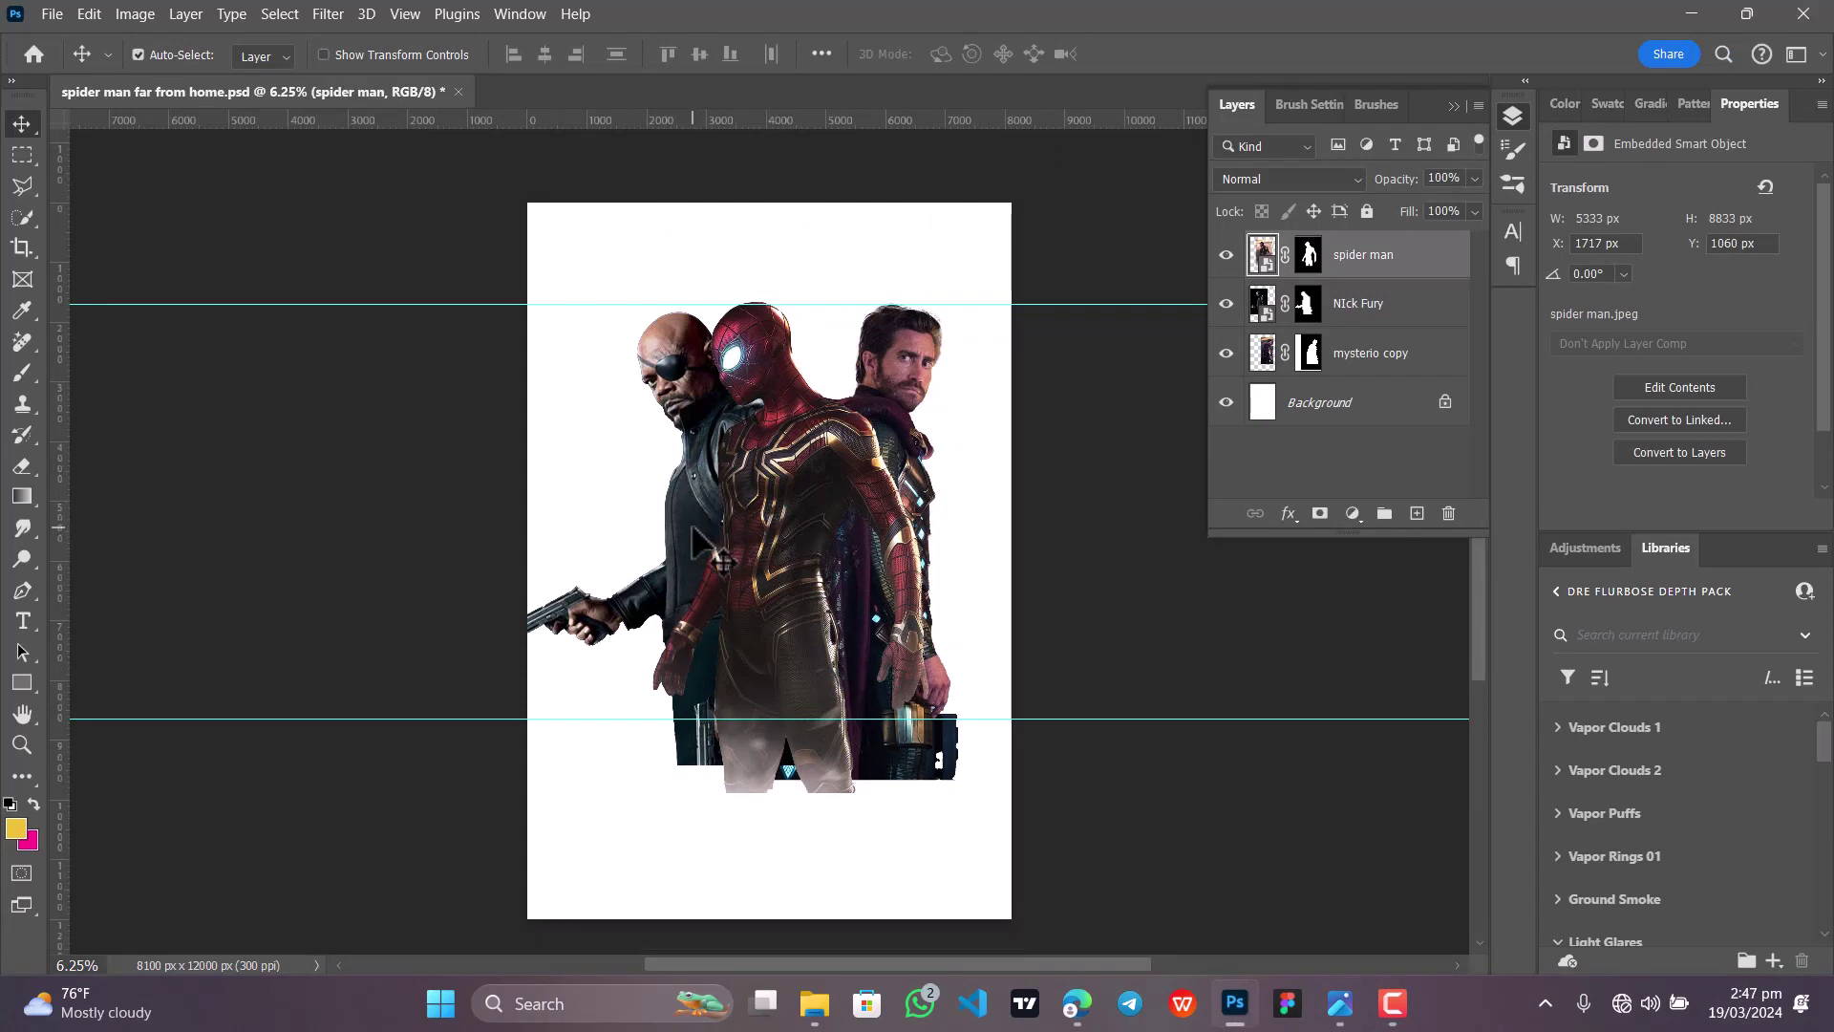
click(625, 607)
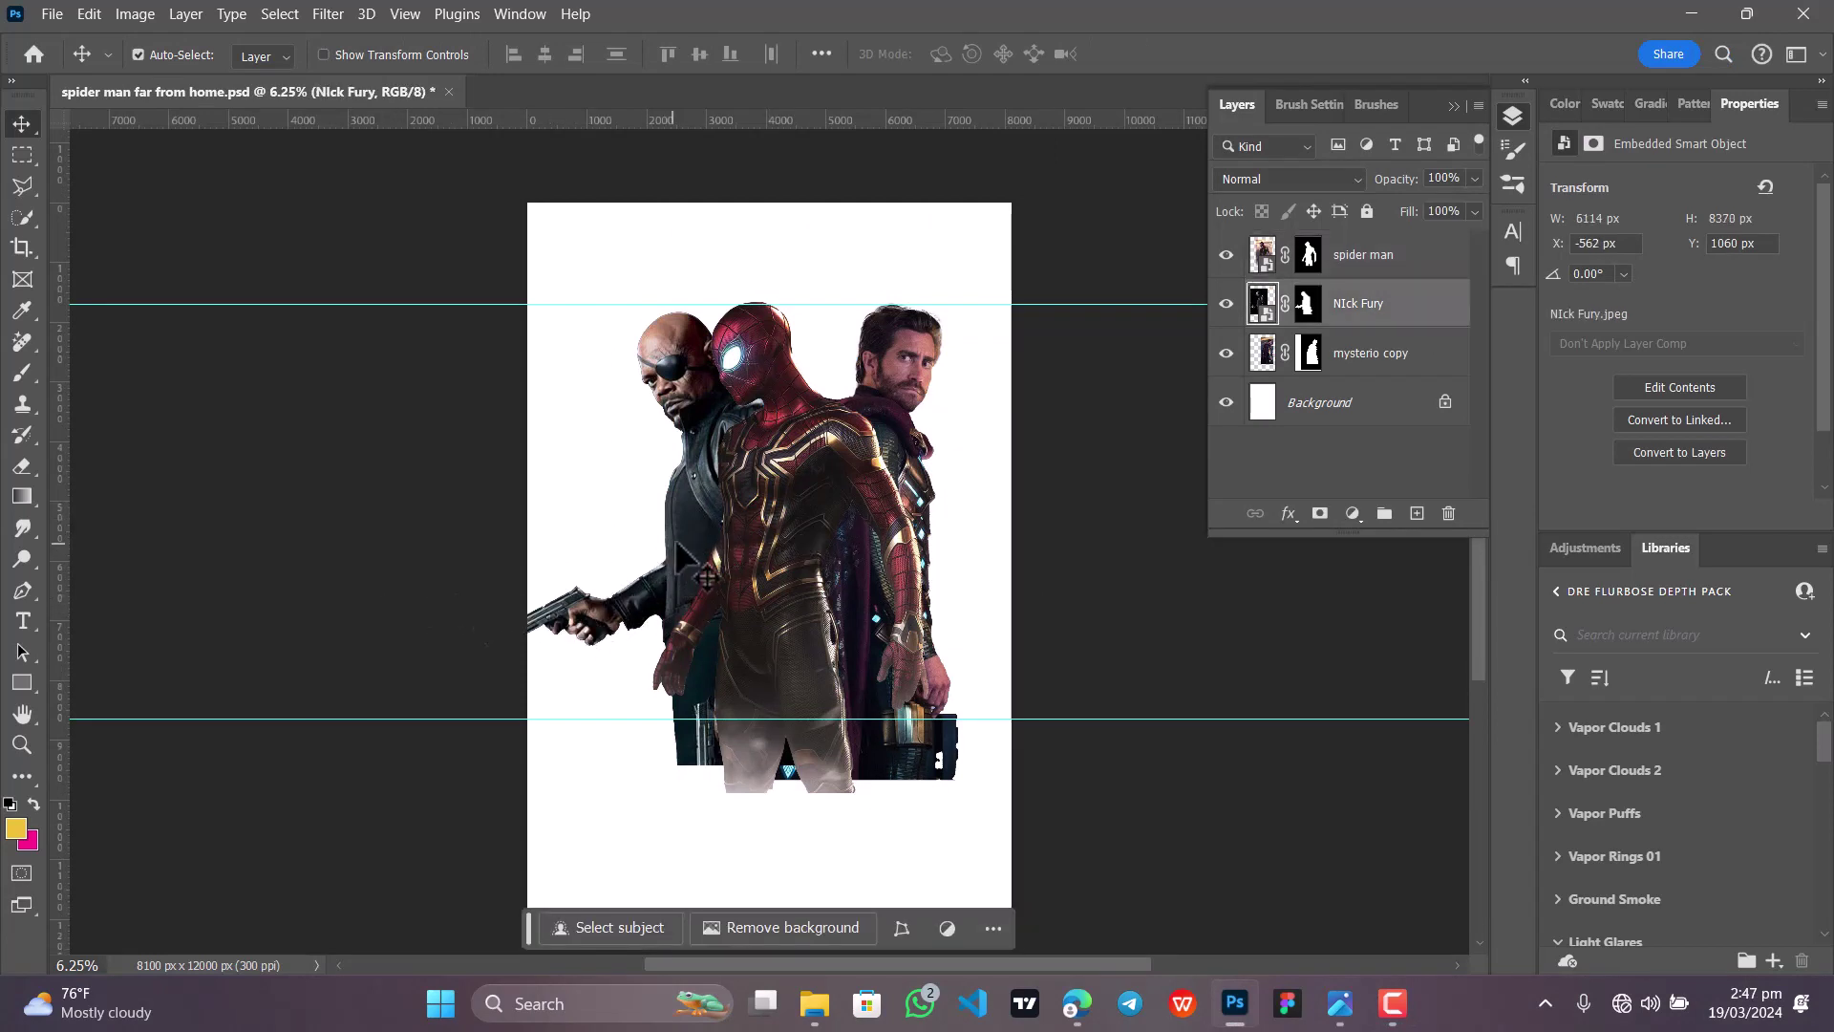
mouse_move(681, 547)
mouse_down()
mouse_move(697, 547)
mouse_move(675, 554)
mouse_up()
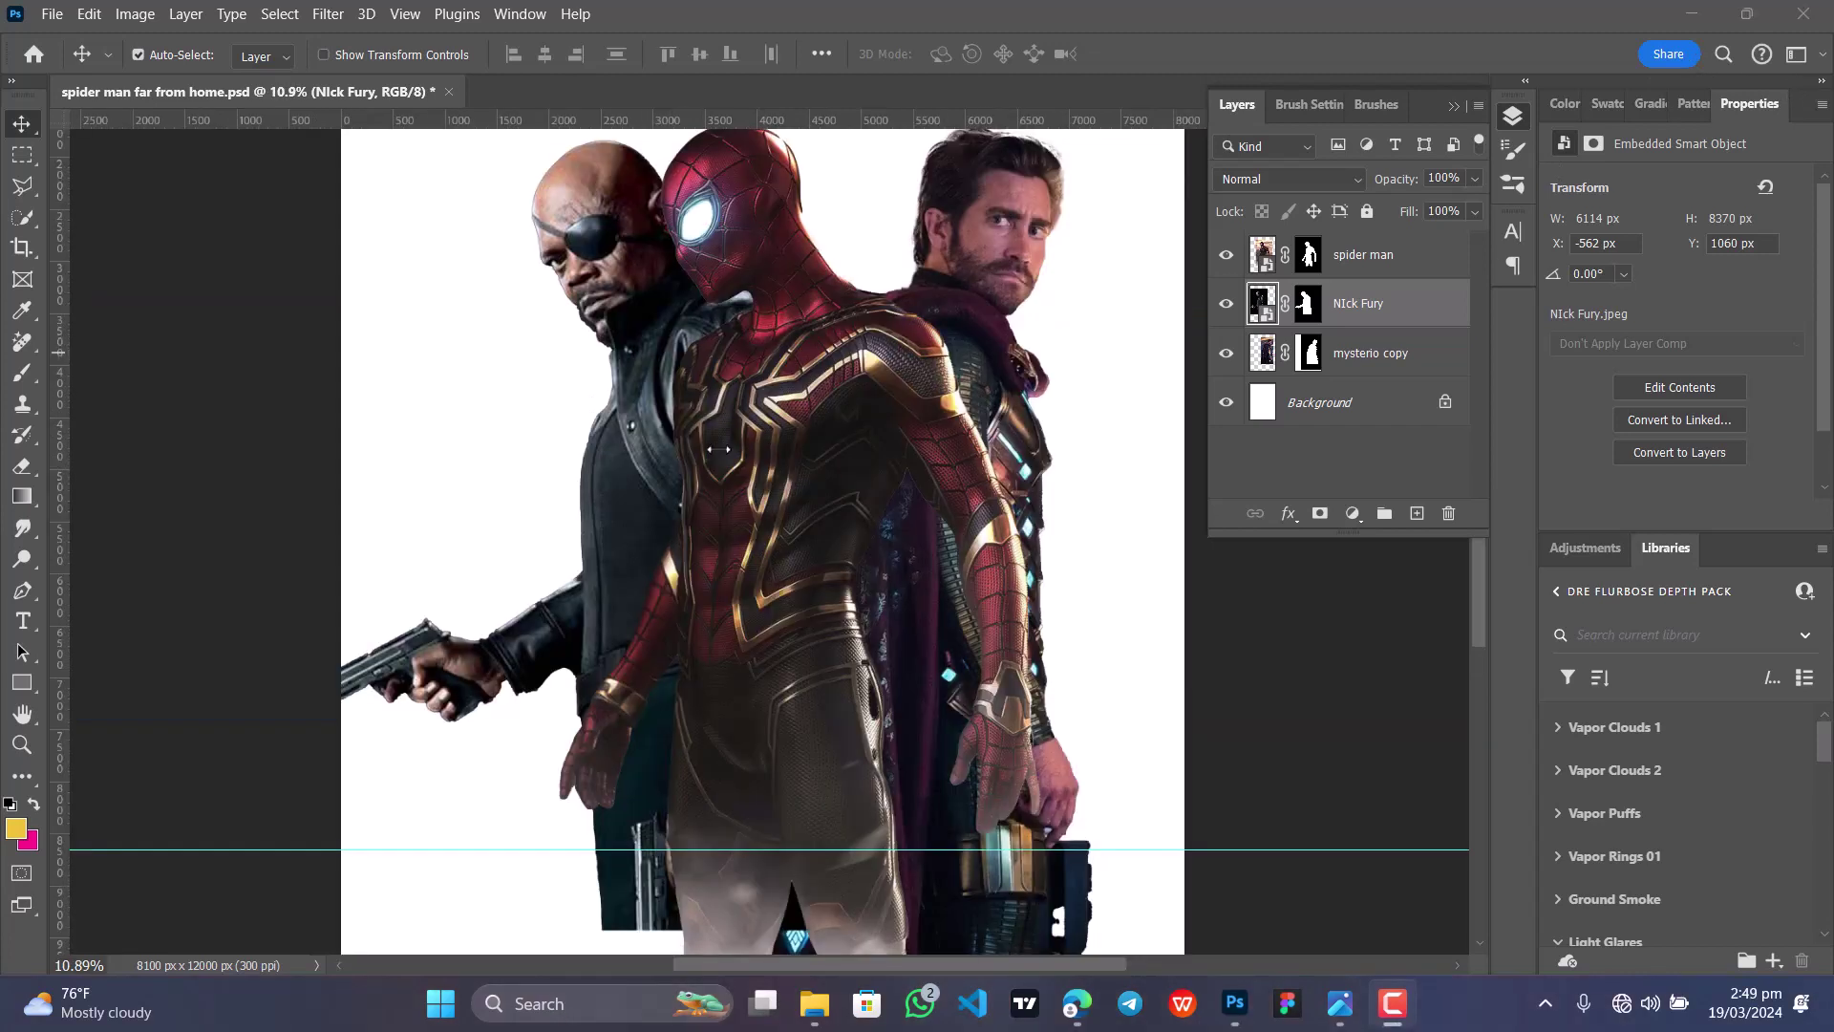
Step: Outline Nick Fury's gun arm with the Polygonal Lasso, following the jacket edge, and copy the selection to a new layer
scroll(611, 535, up, 1)
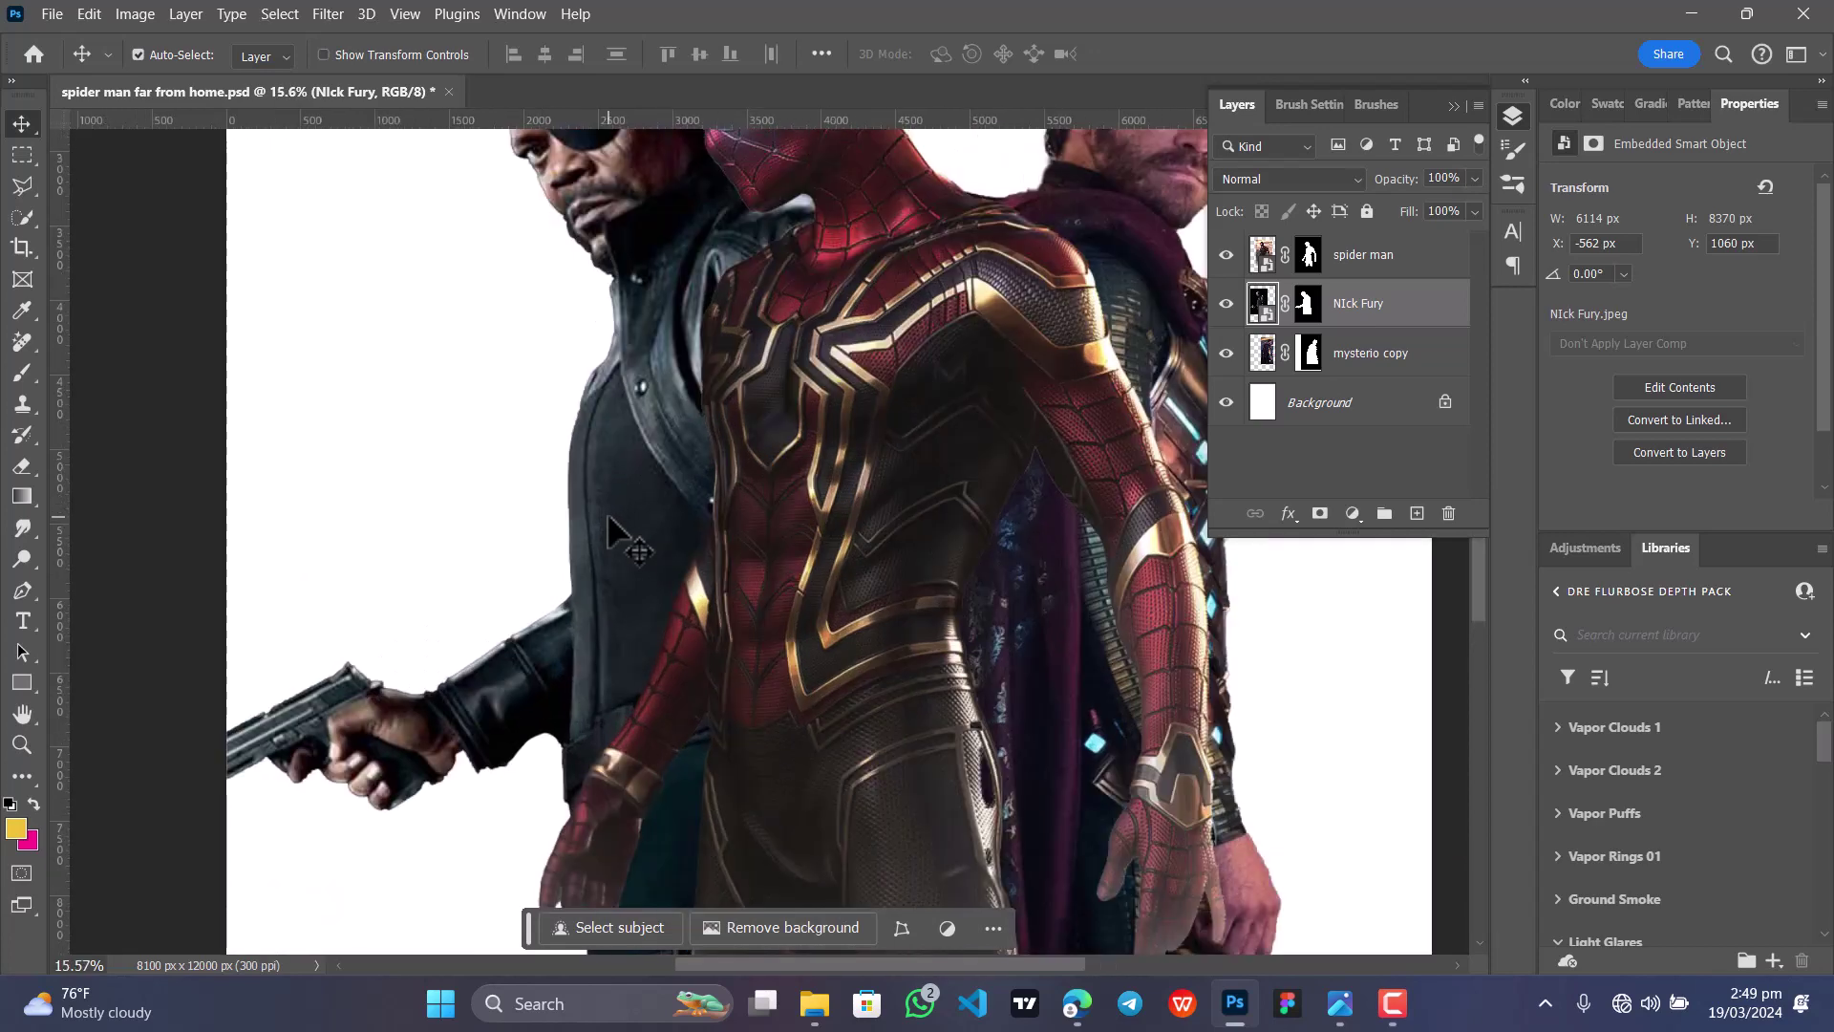
scroll(616, 531, down, 5)
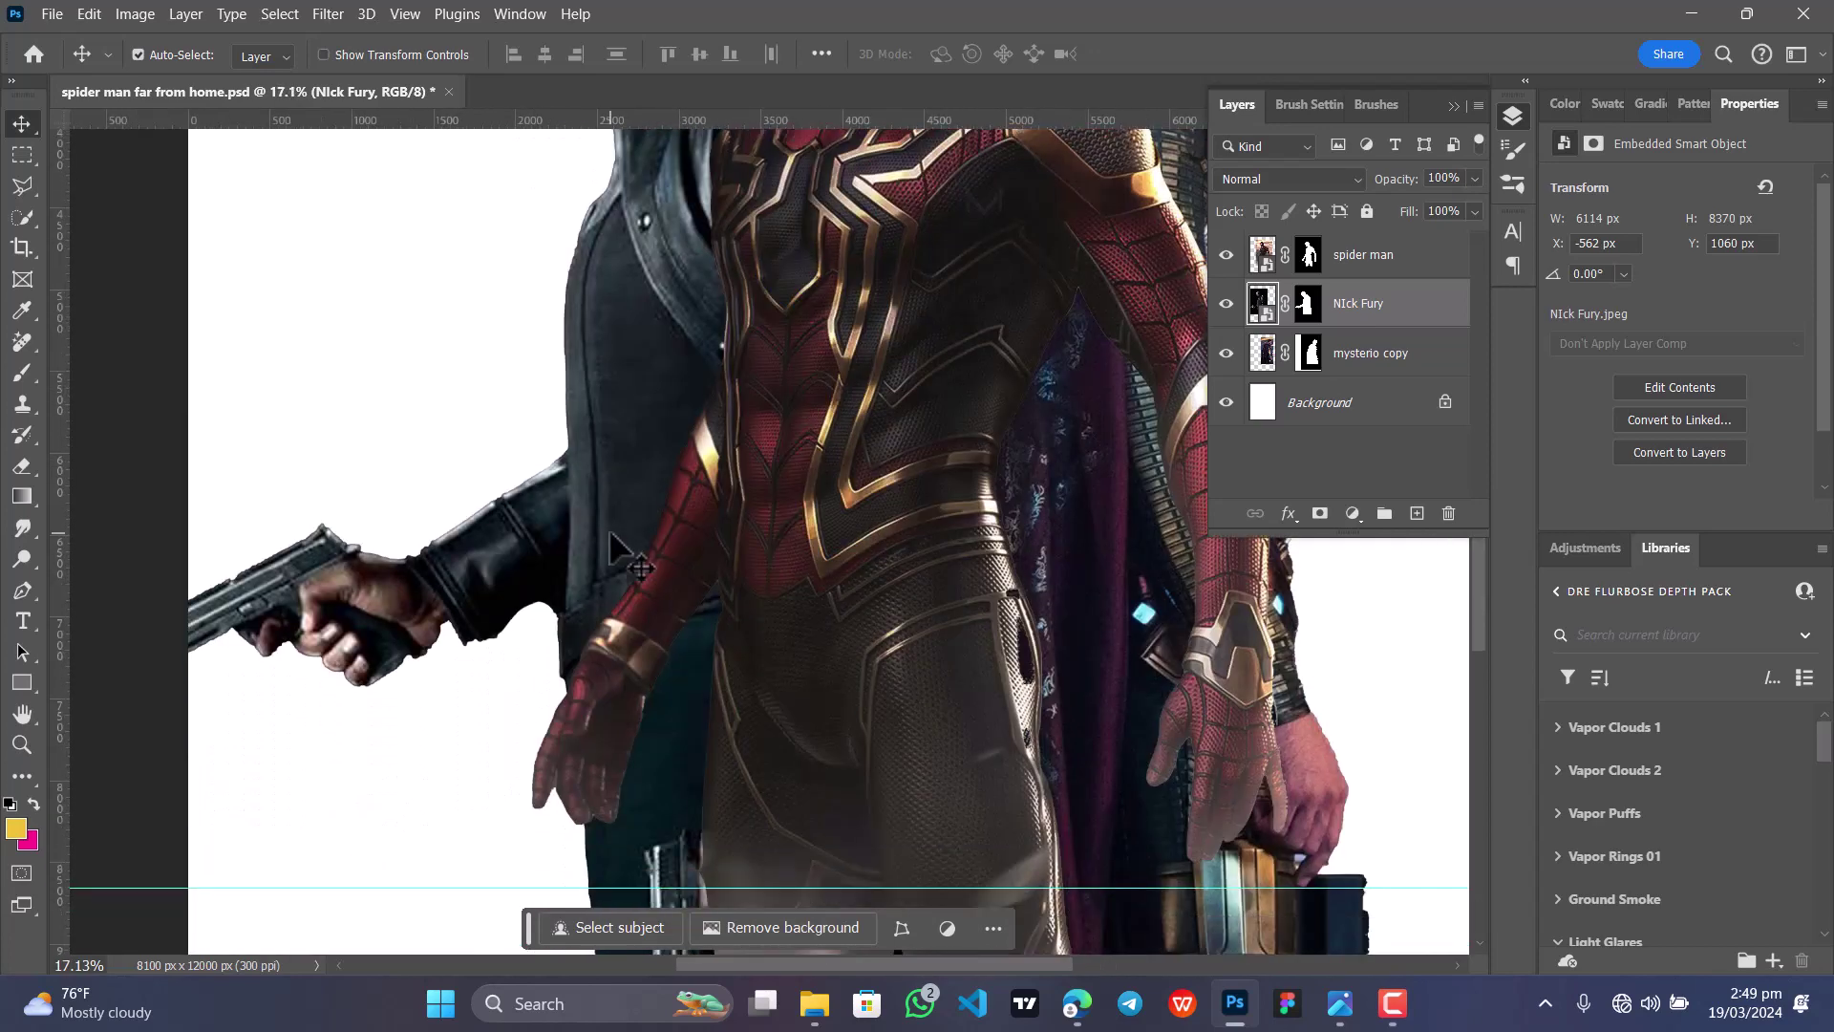
scroll(611, 535, down, 1)
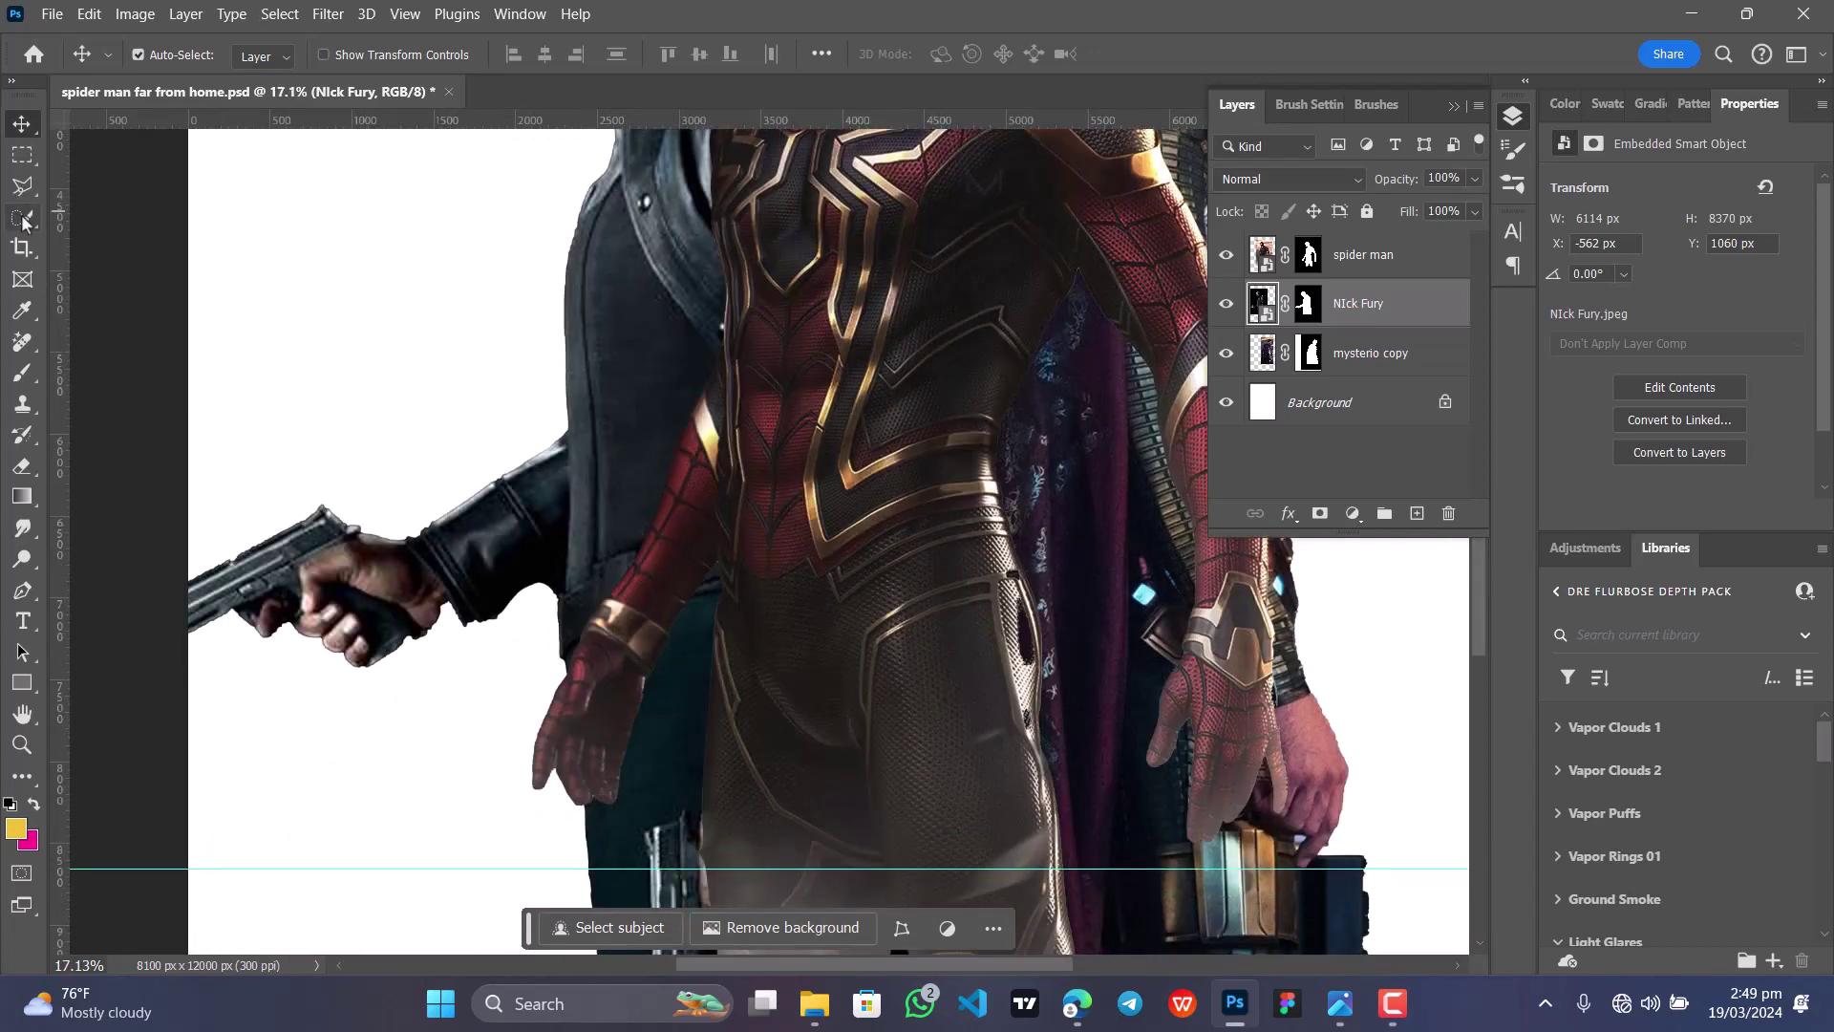
click(21, 594)
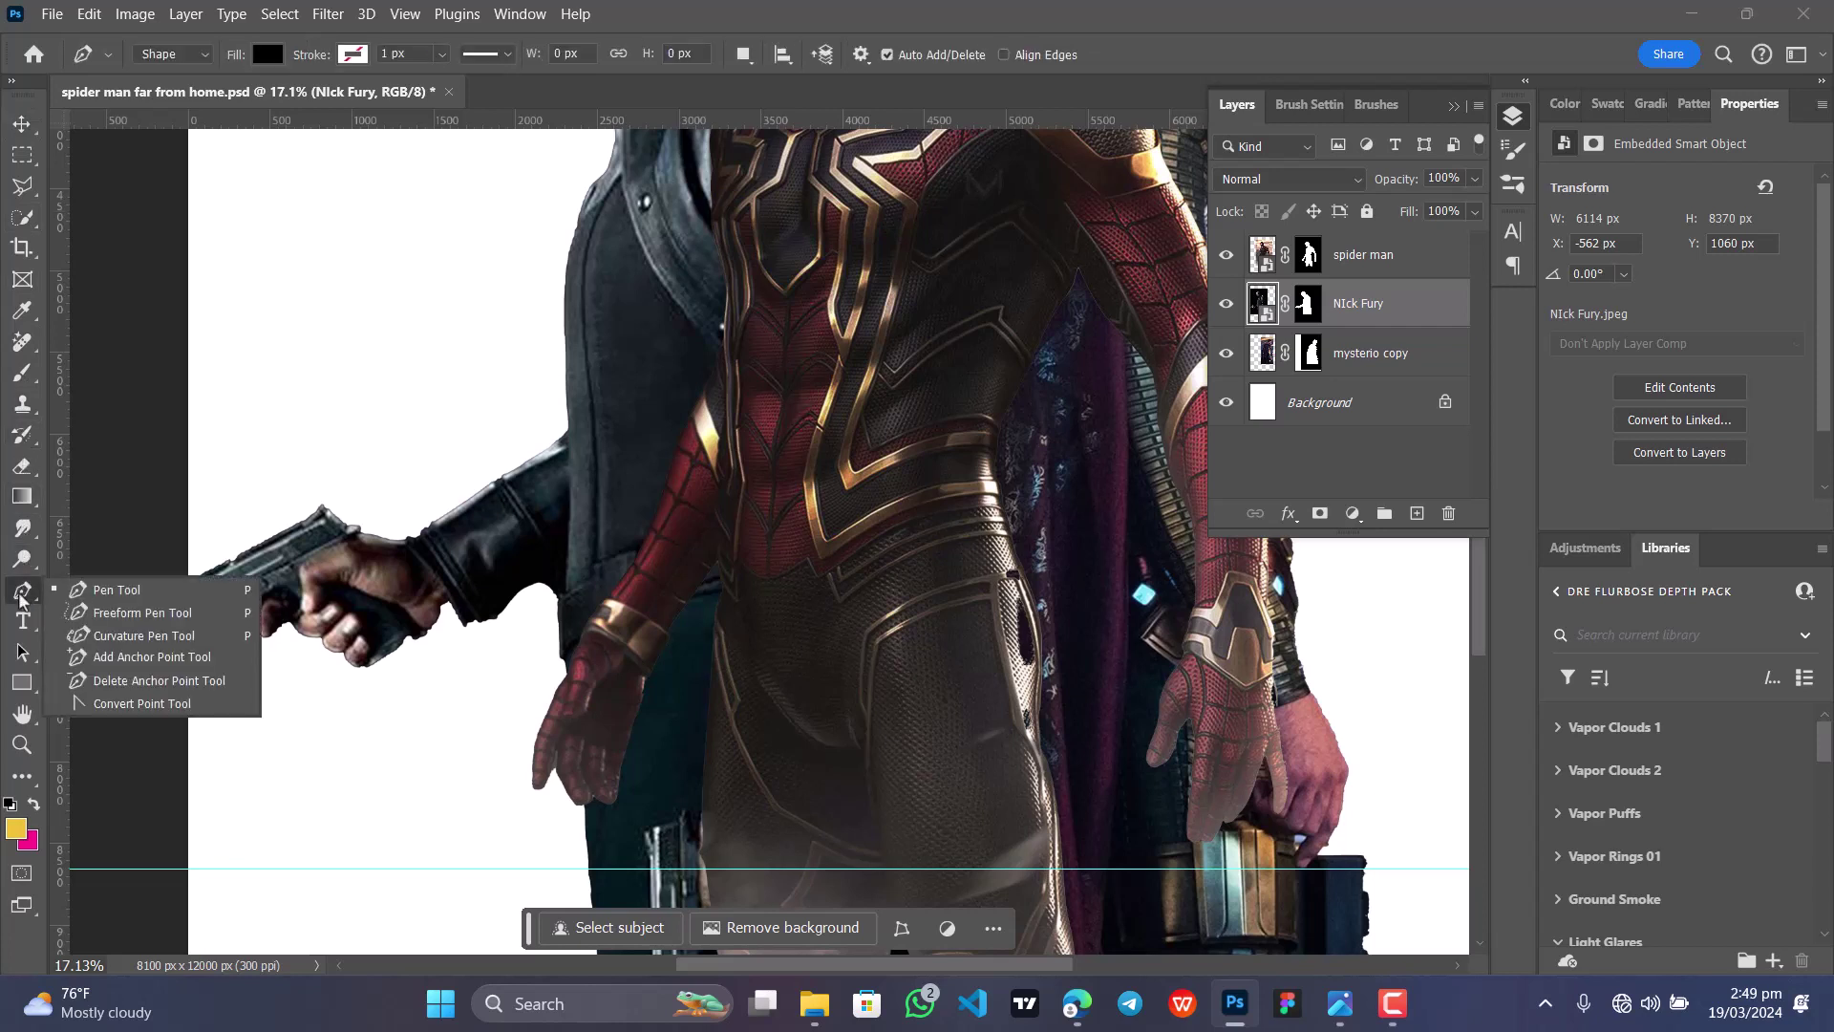
click(21, 155)
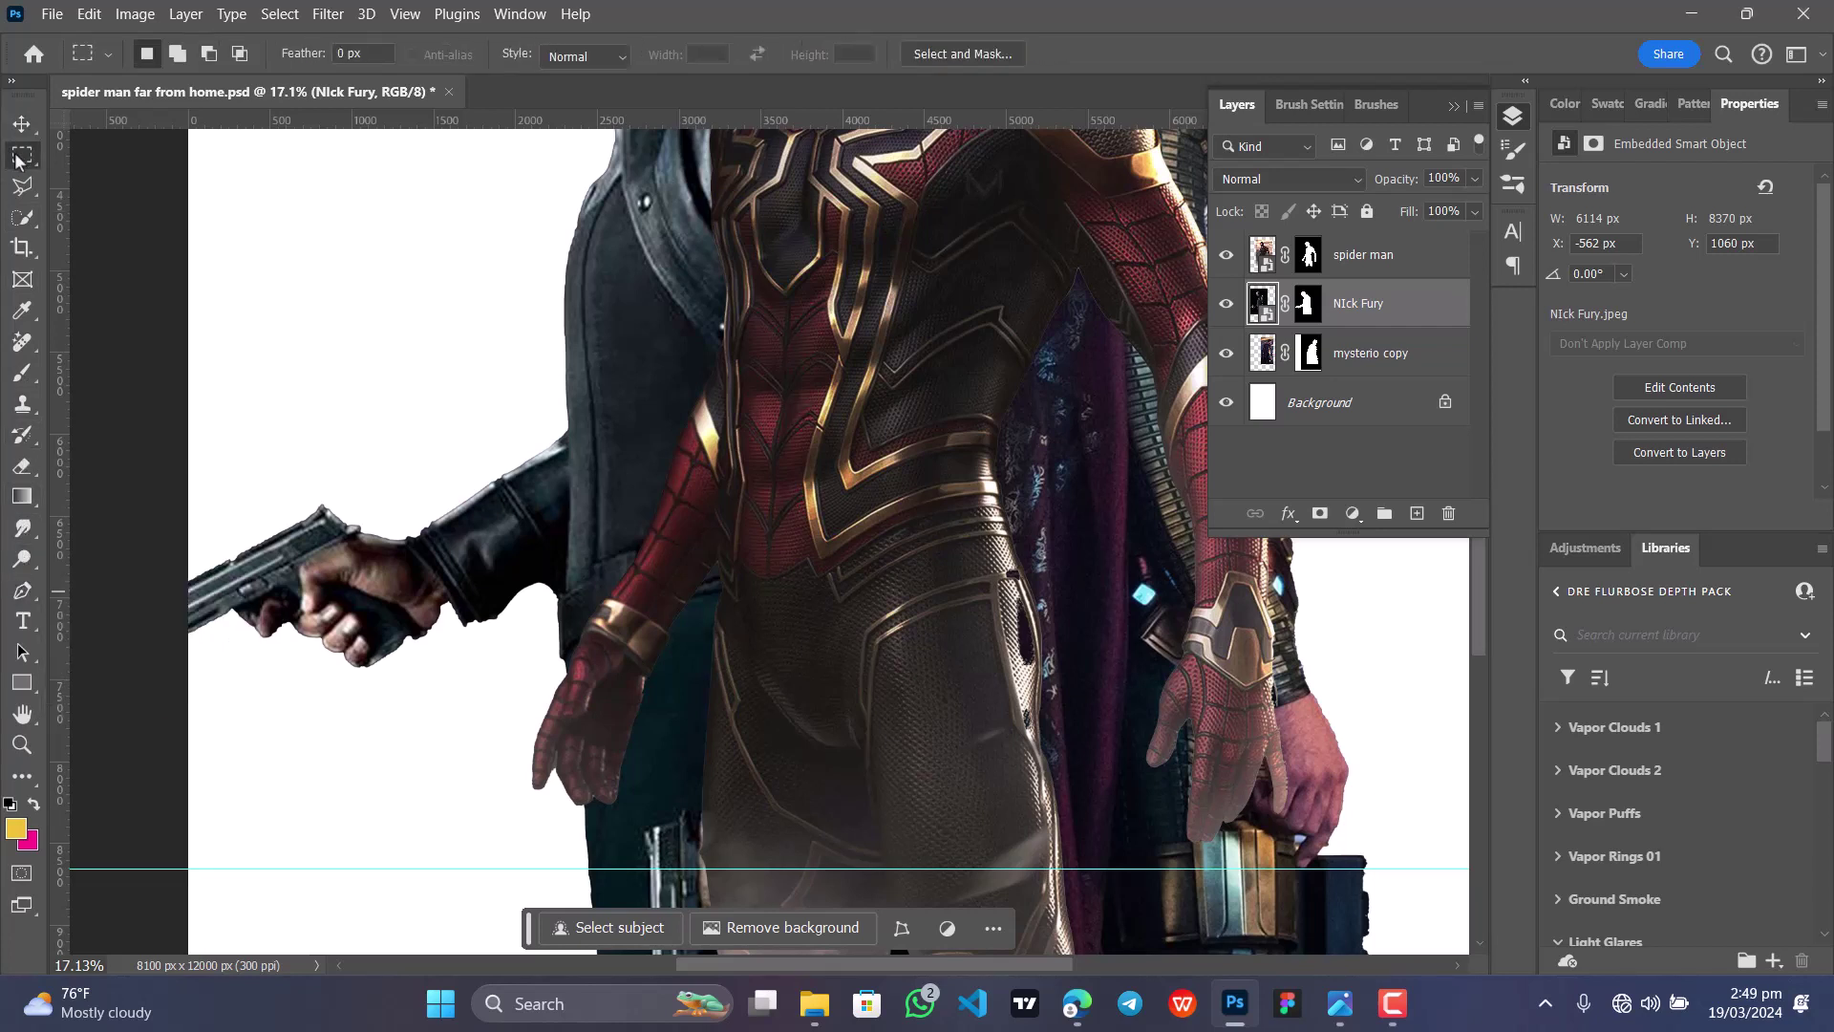
click(21, 186)
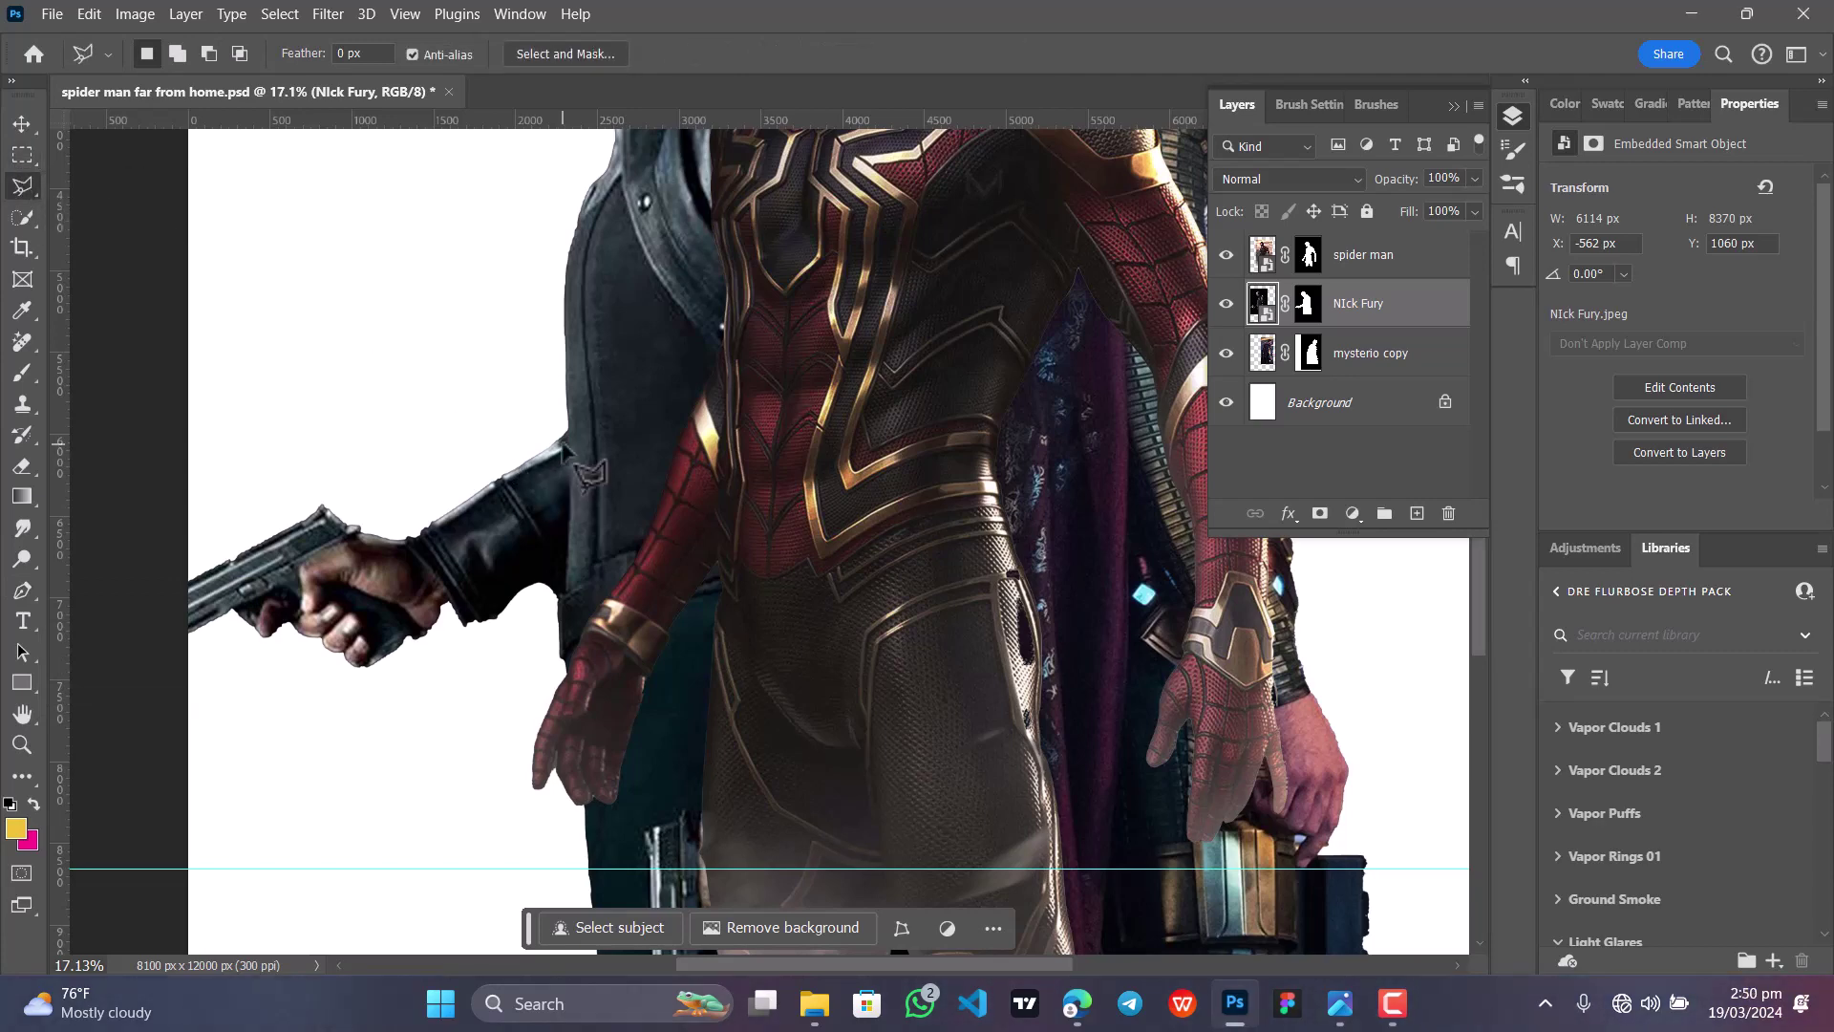
scroll(564, 449, up, 3)
scroll(564, 449, up, 2)
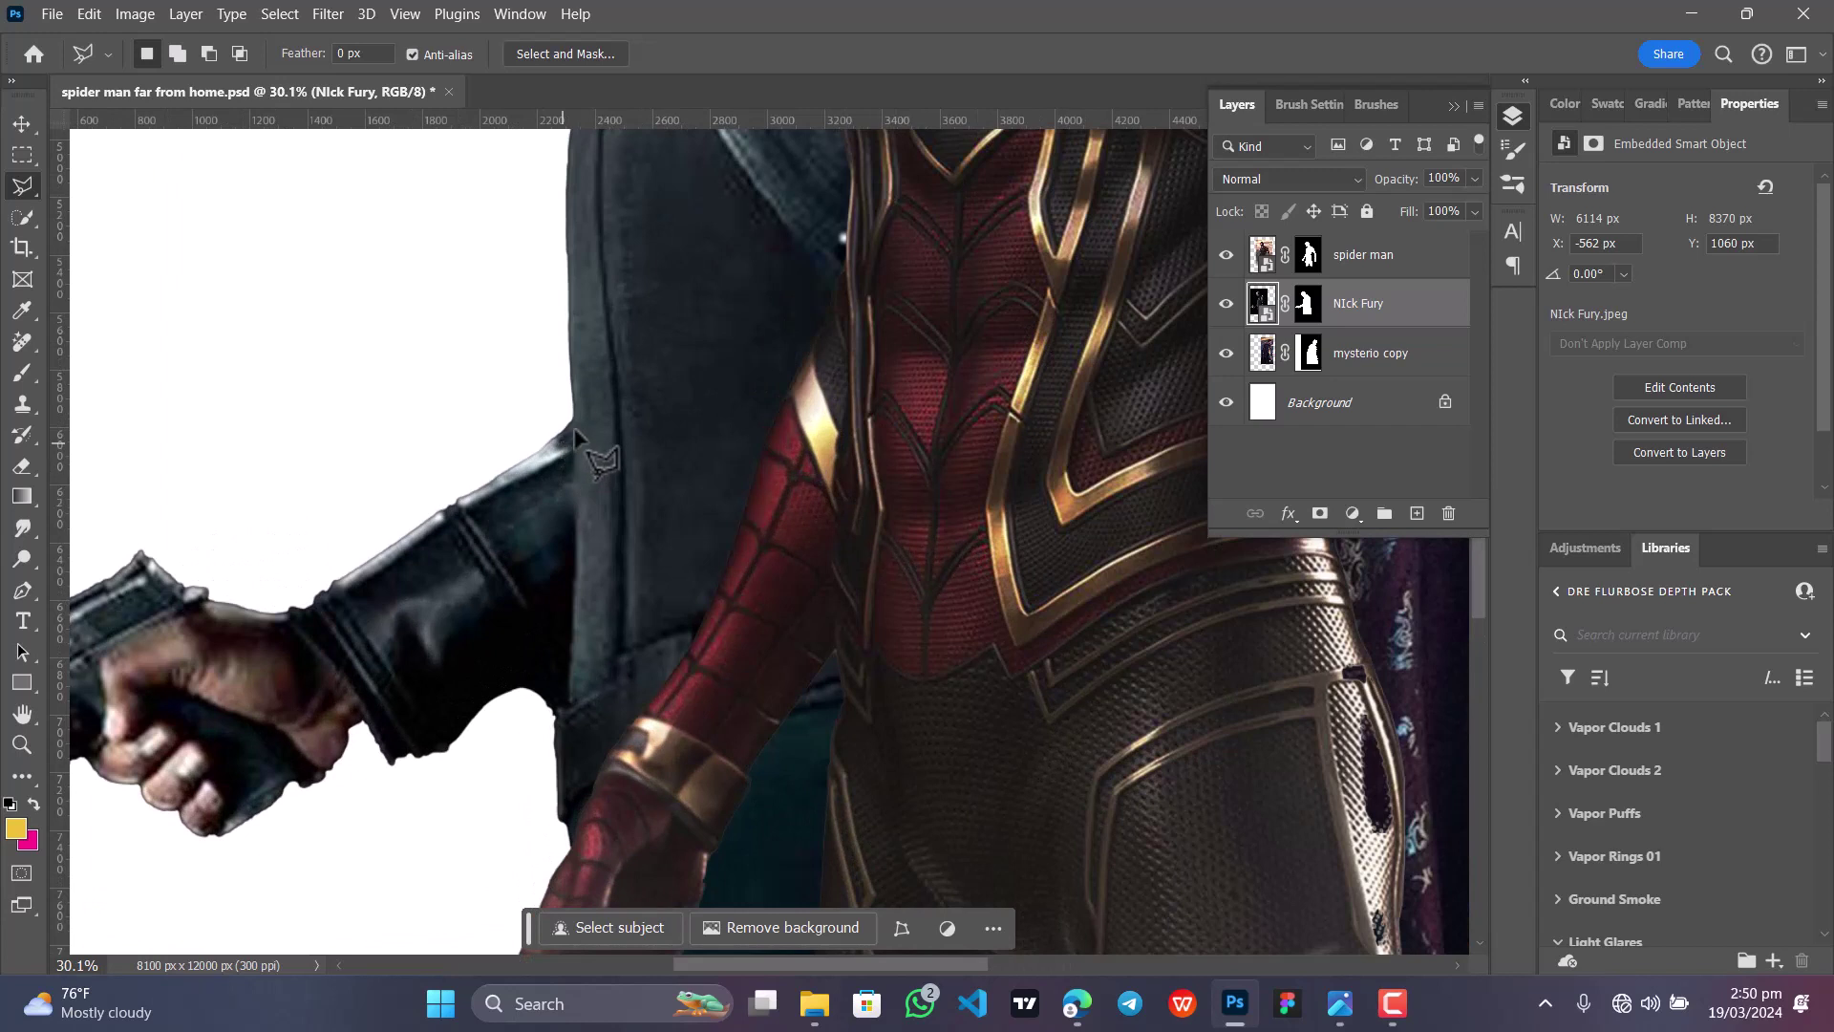
scroll(573, 437, up, 1)
click(575, 436)
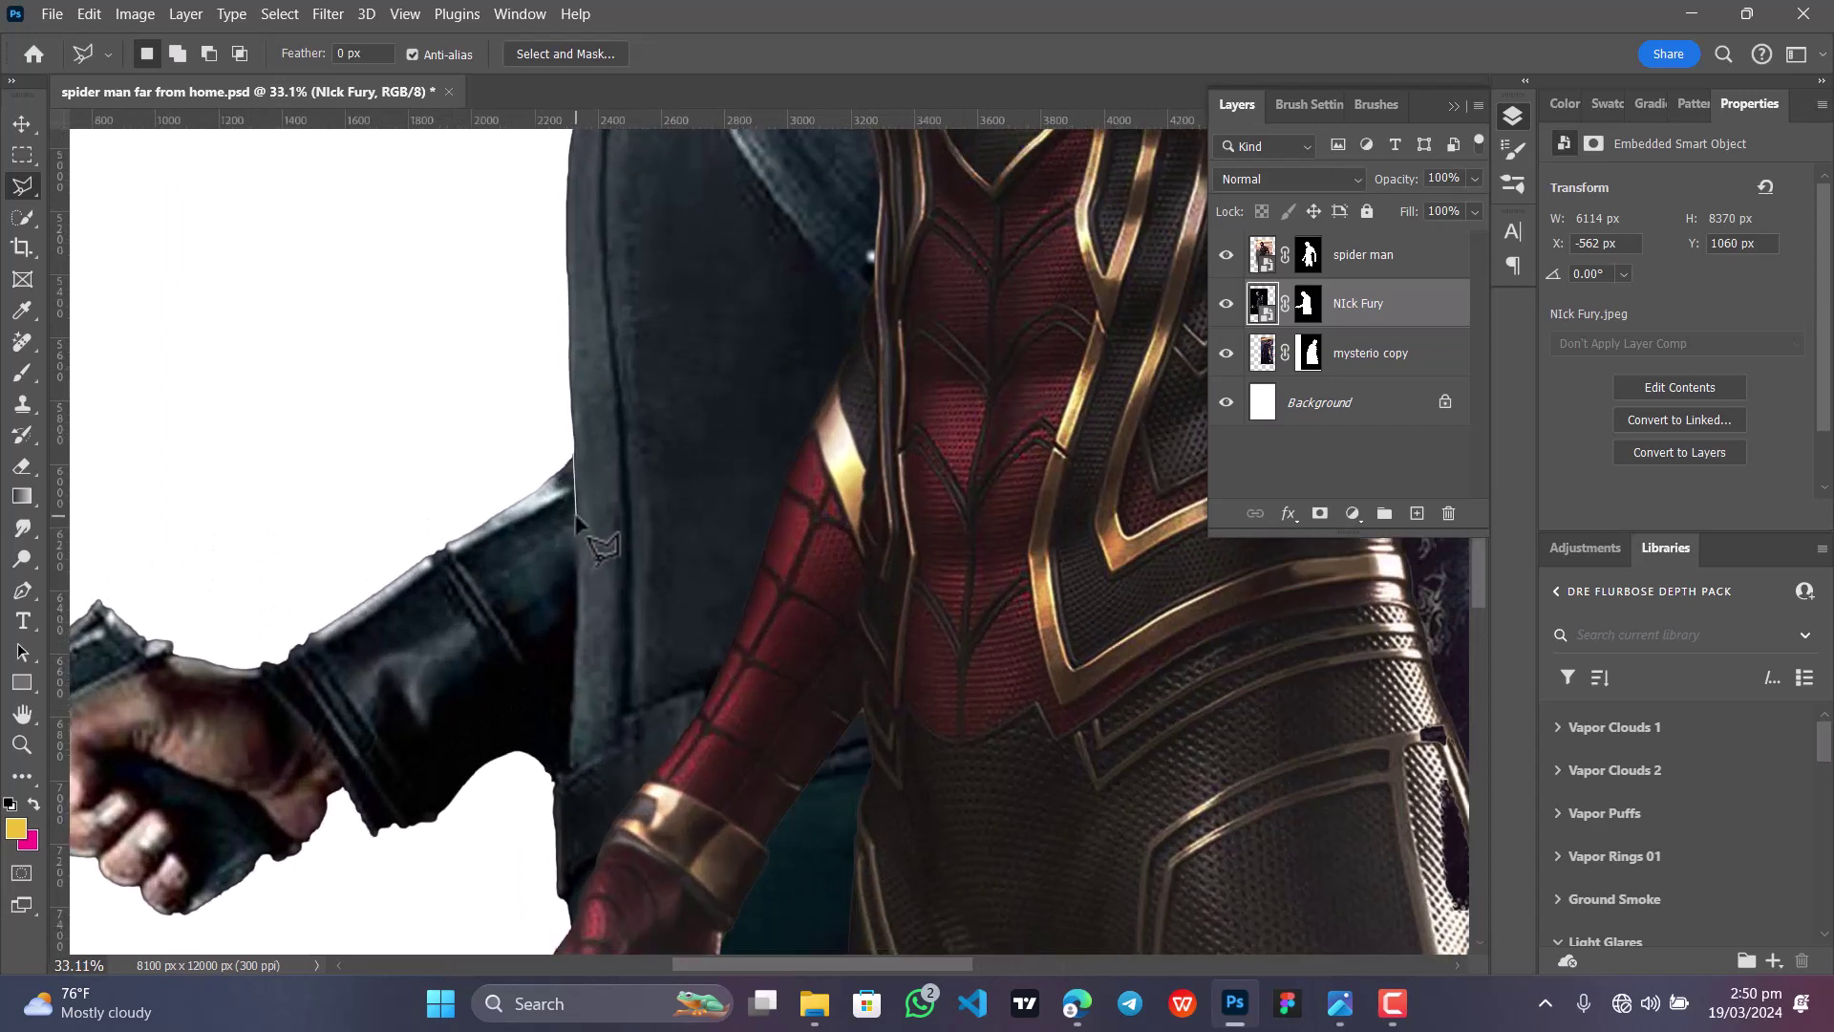
click(571, 759)
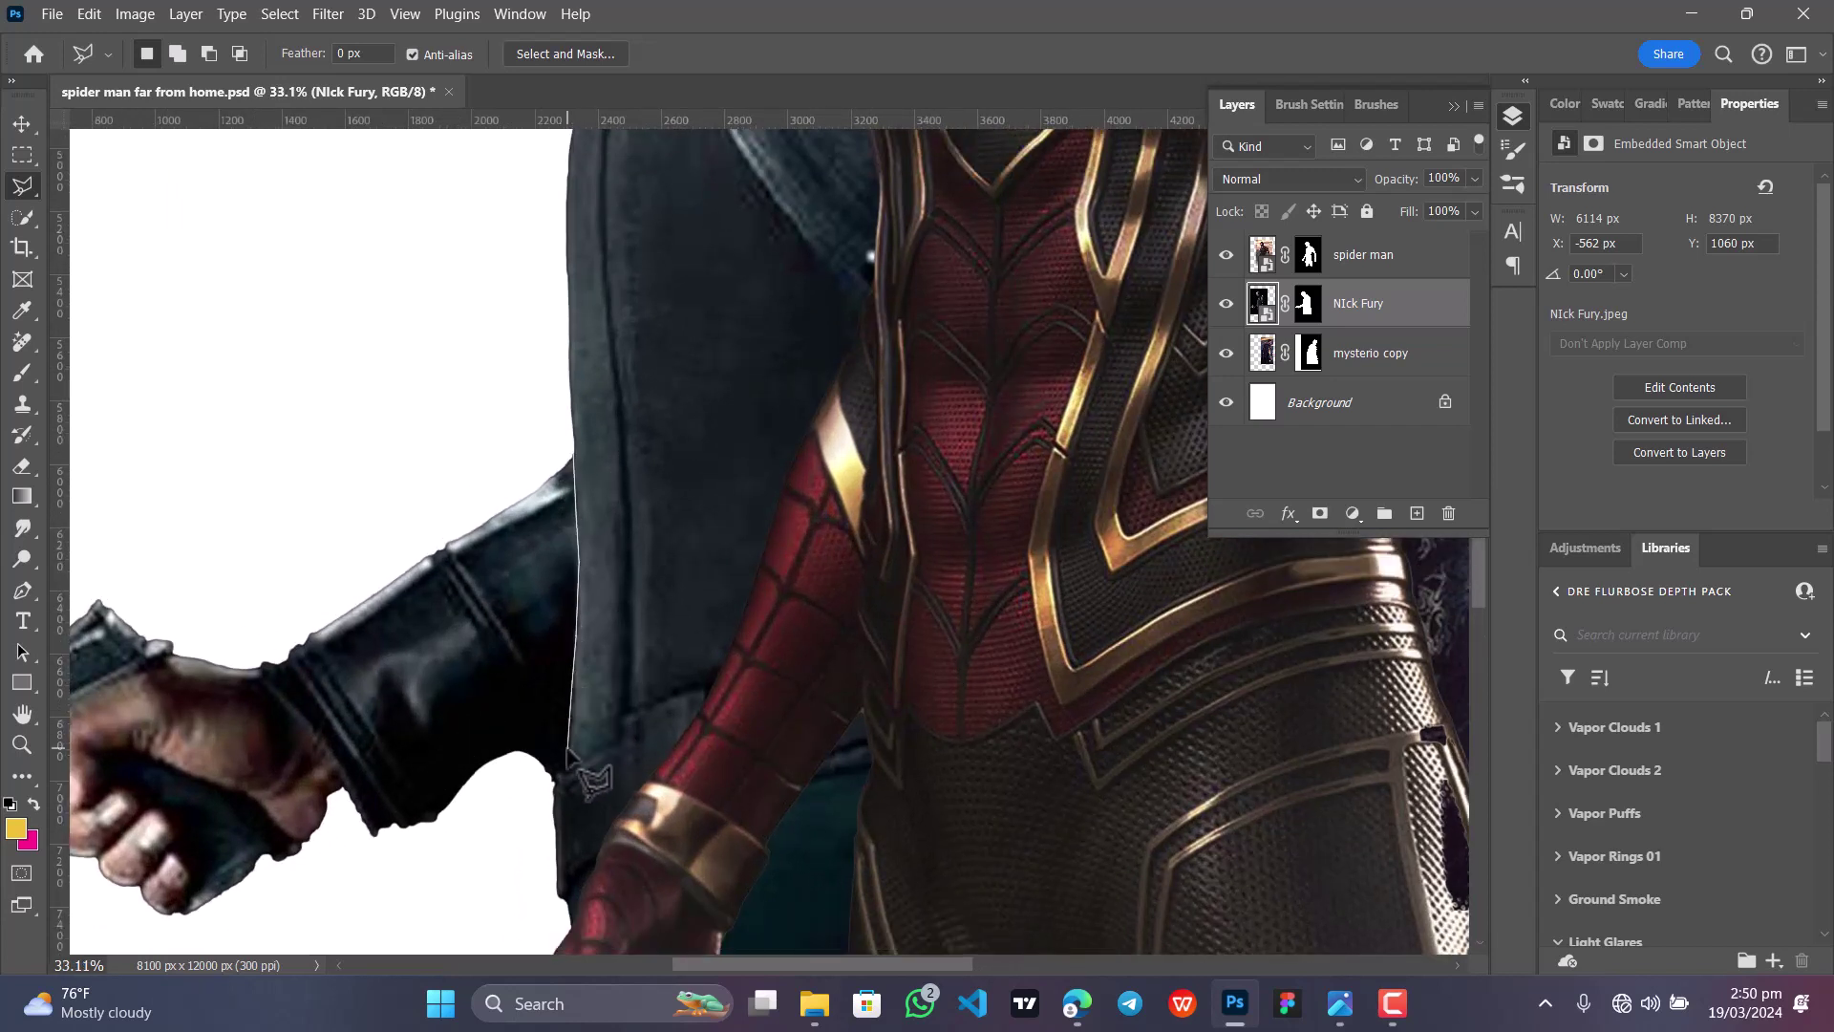
scroll(330, 827, down, 3)
click(315, 802)
click(185, 728)
click(217, 621)
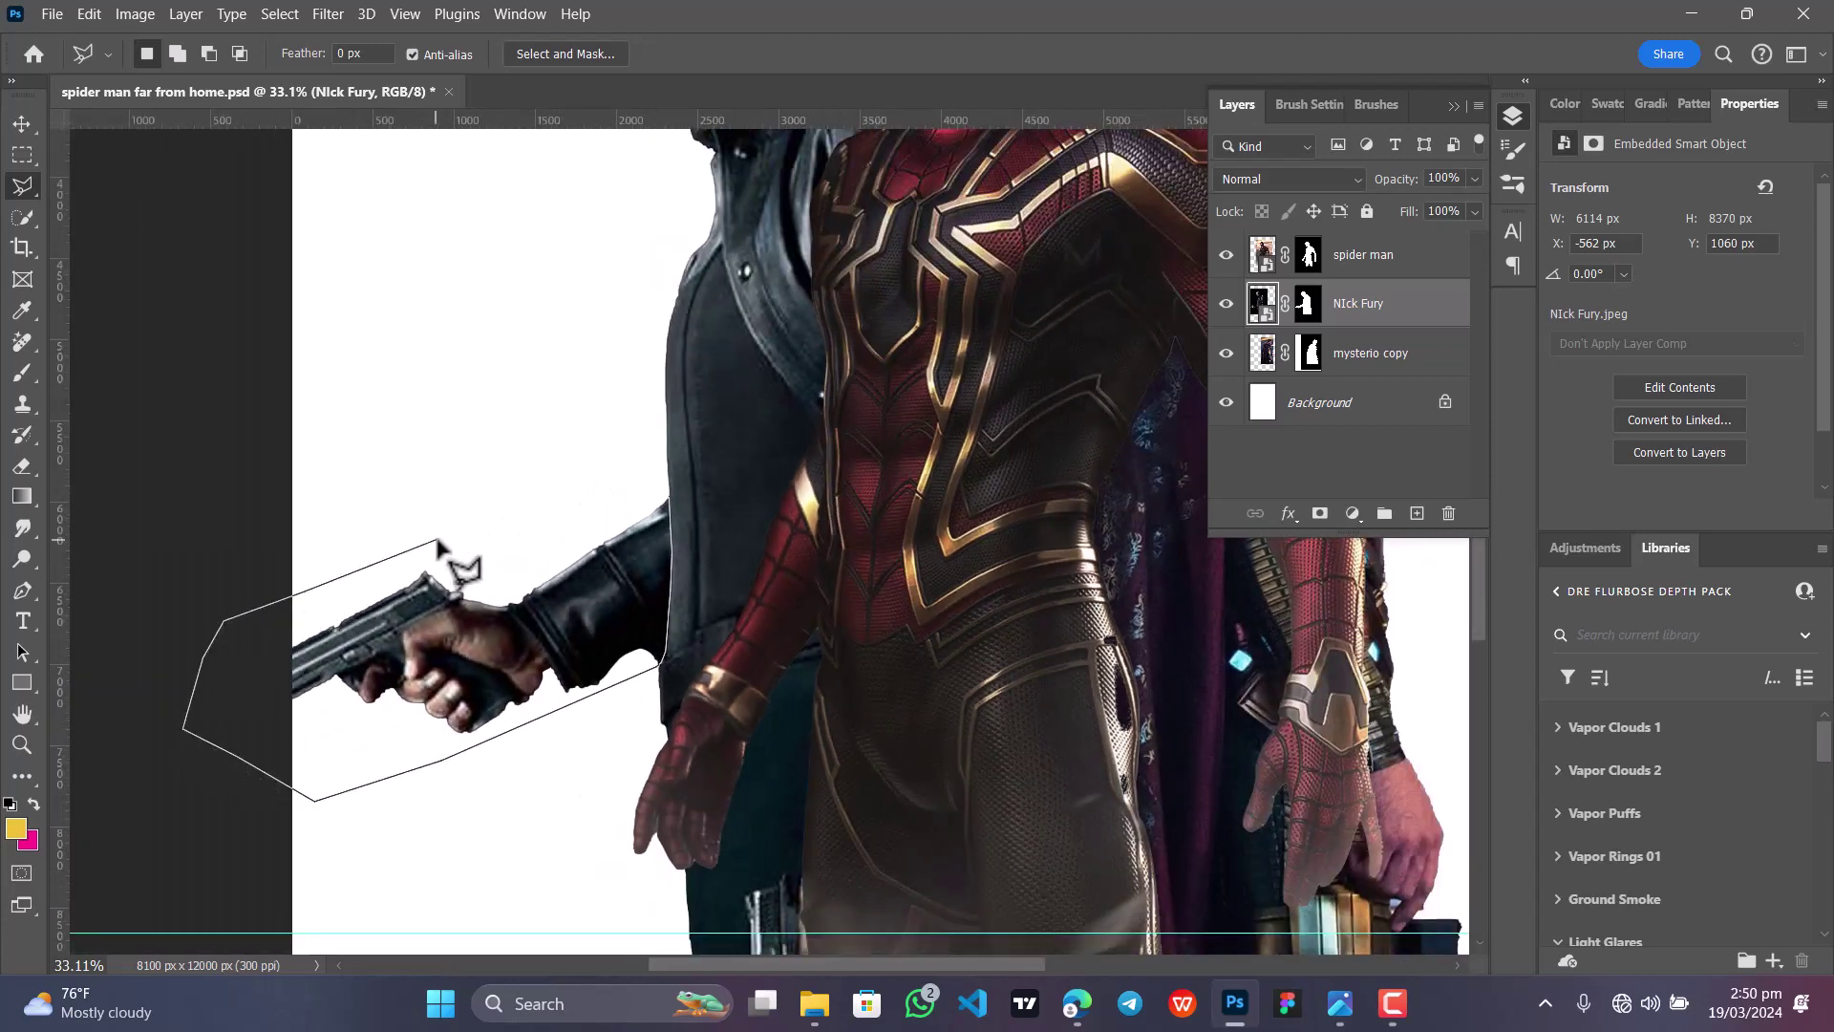
scroll(458, 526, up, 3)
click(484, 502)
click(635, 482)
key(ctrl+j)
scroll(419, 631, down, 2)
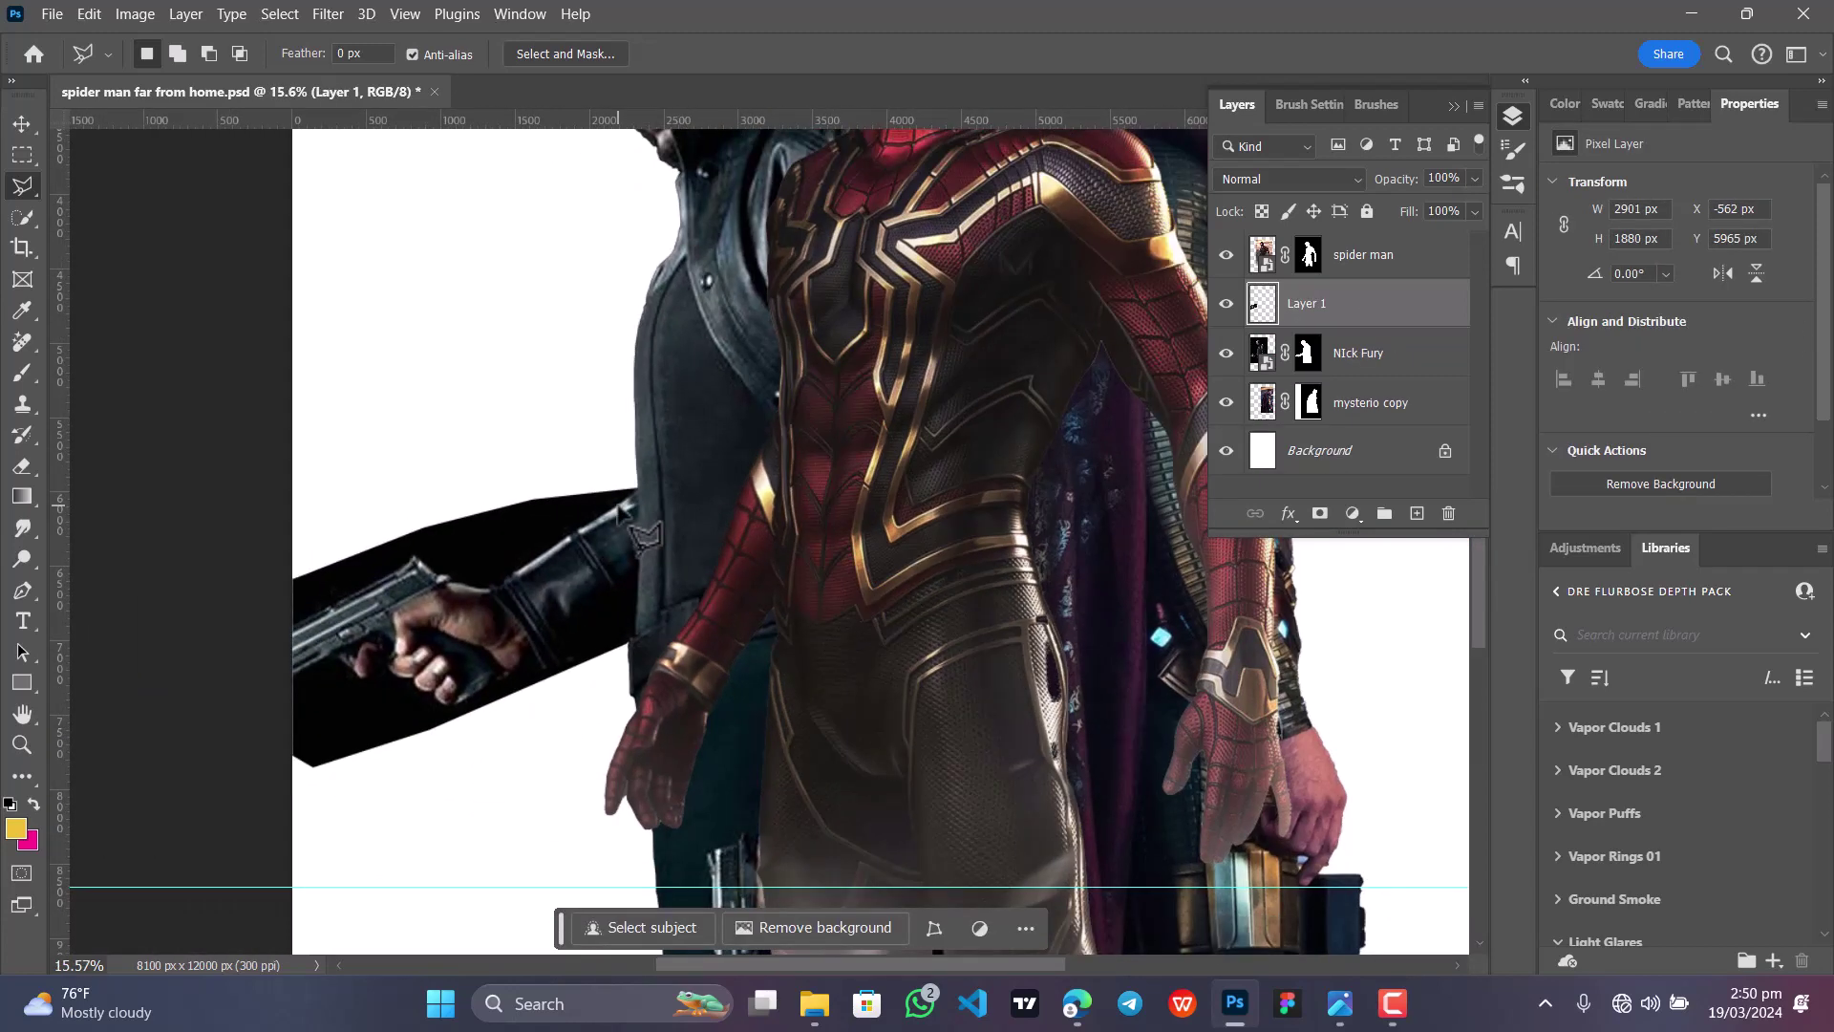
Step: Free-transform the copied gun arm, angling it downward and moving it closer to Nick Fury's body
key(ctrl+t)
mouse_move(418, 631)
mouse_down()
mouse_move(512, 459)
mouse_move(777, 524)
mouse_move(574, 463)
mouse_move(597, 559)
mouse_move(642, 449)
mouse_up()
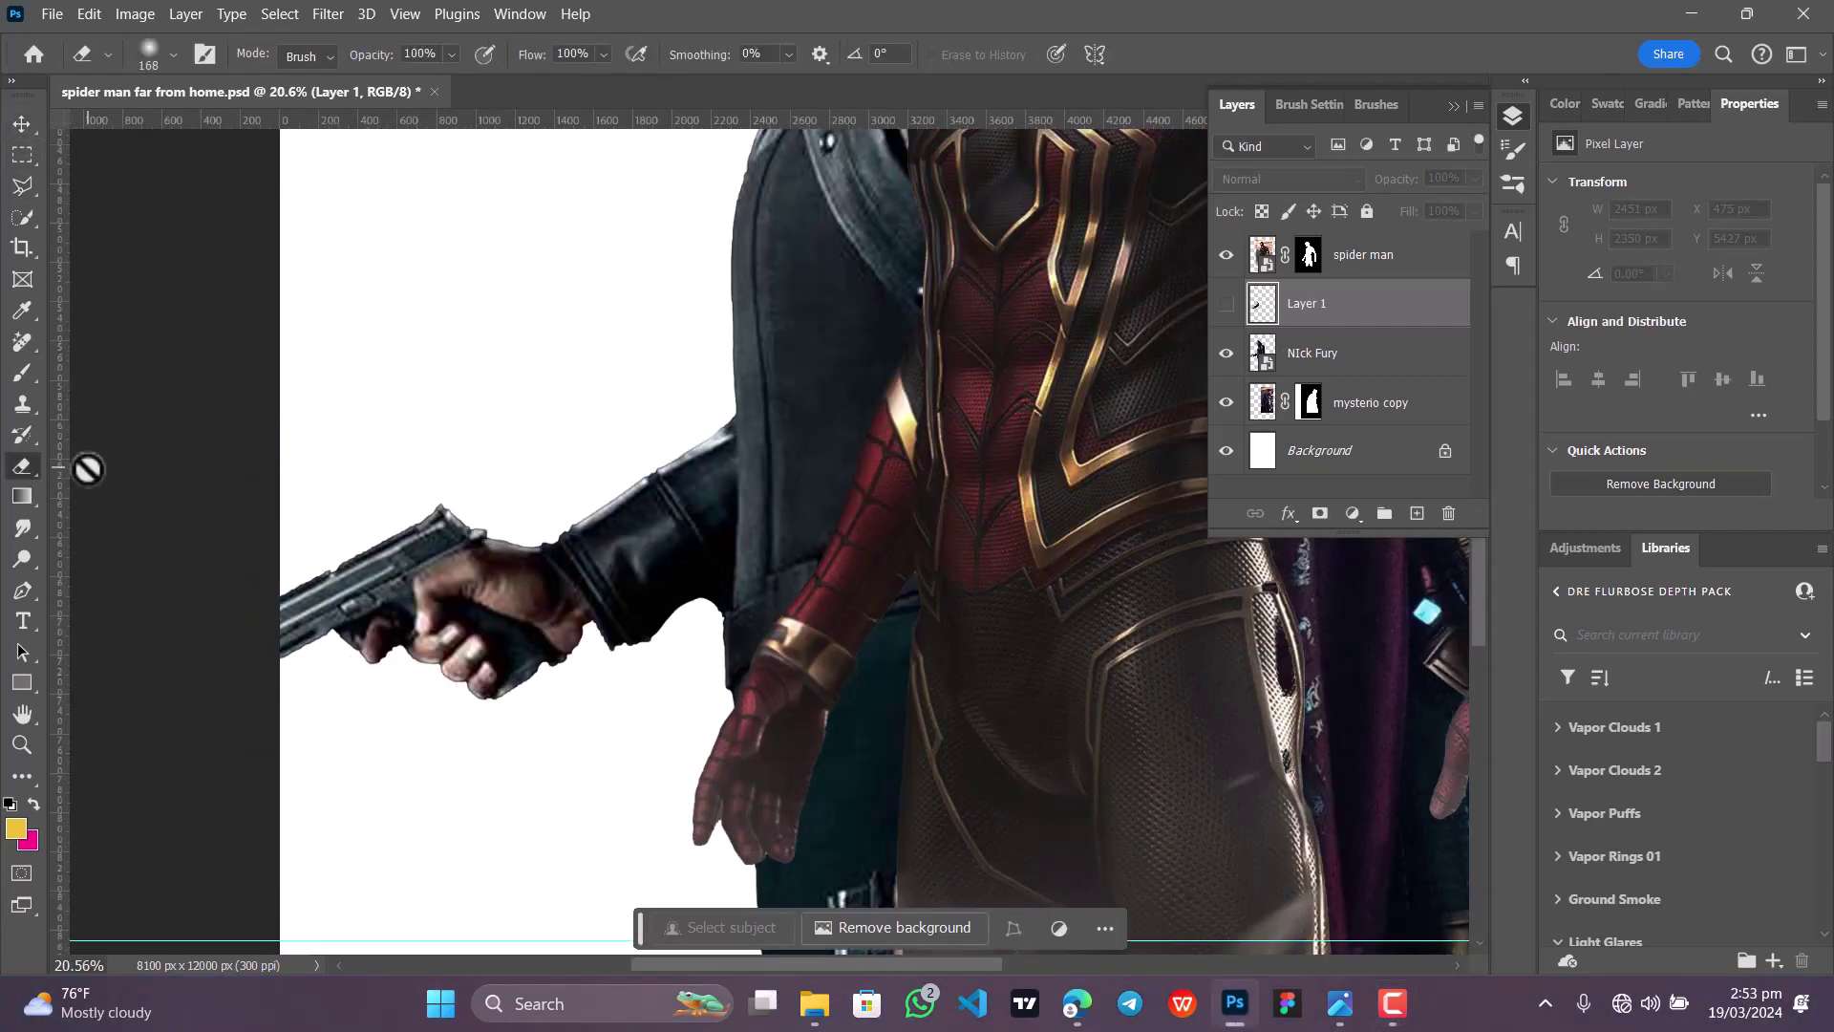
click(1320, 514)
key(b)
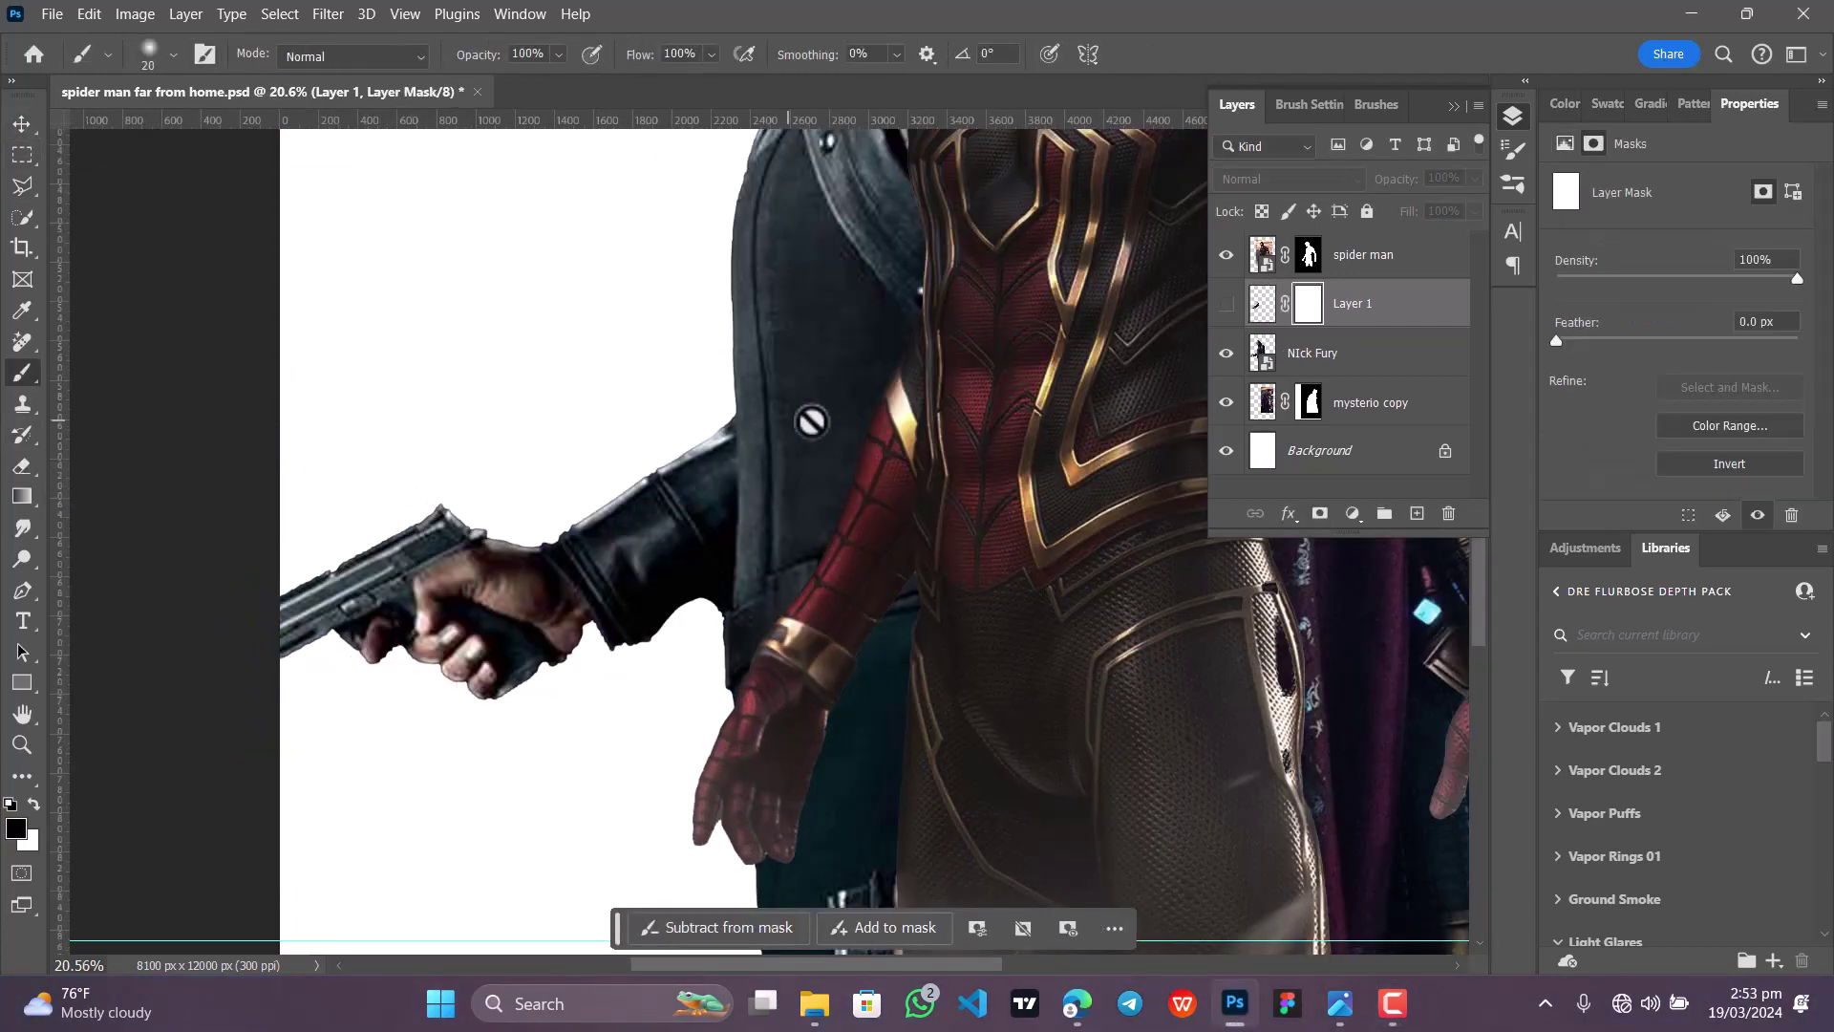
click(1226, 304)
click(1226, 304)
click(1349, 355)
key(ctrl+z)
Step: Add a layer mask to the NIck Fury layer and paint out the original gun arm with a 417 px Soft Round brush
click(1348, 354)
click(1320, 514)
click(173, 54)
drag(57, 115, 129, 115)
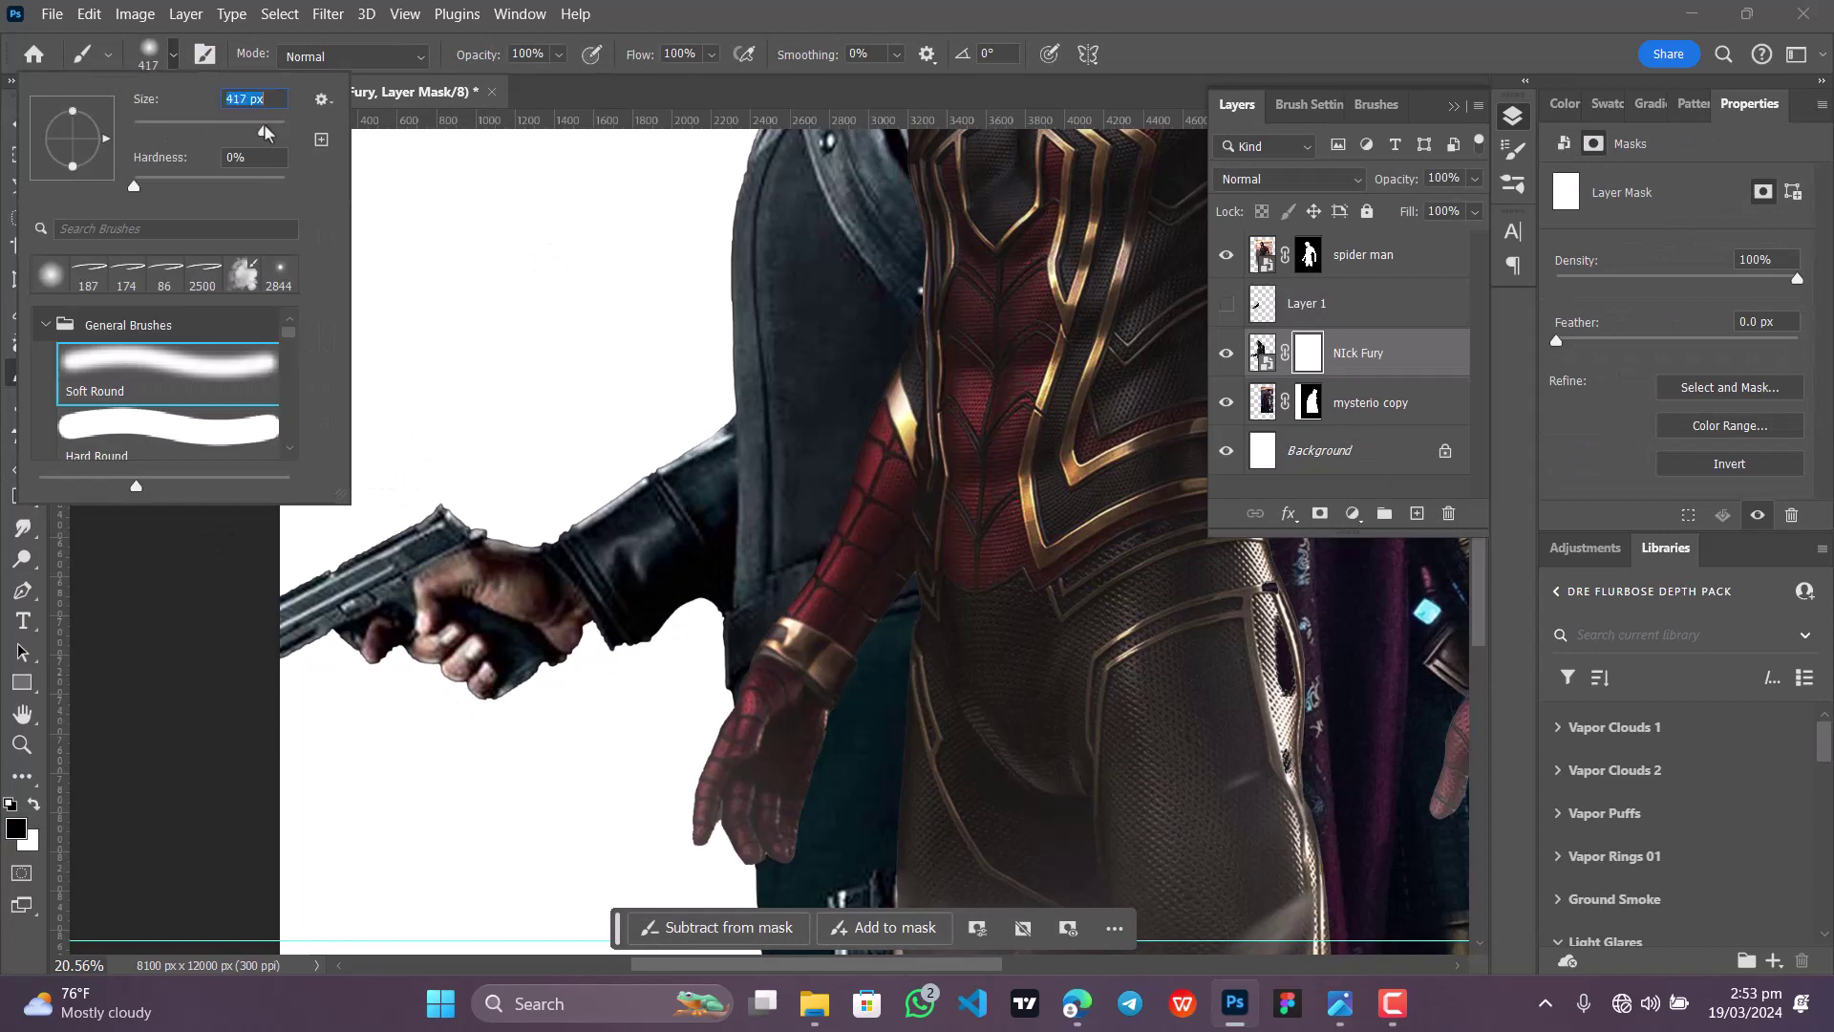
drag(143, 573, 177, 568)
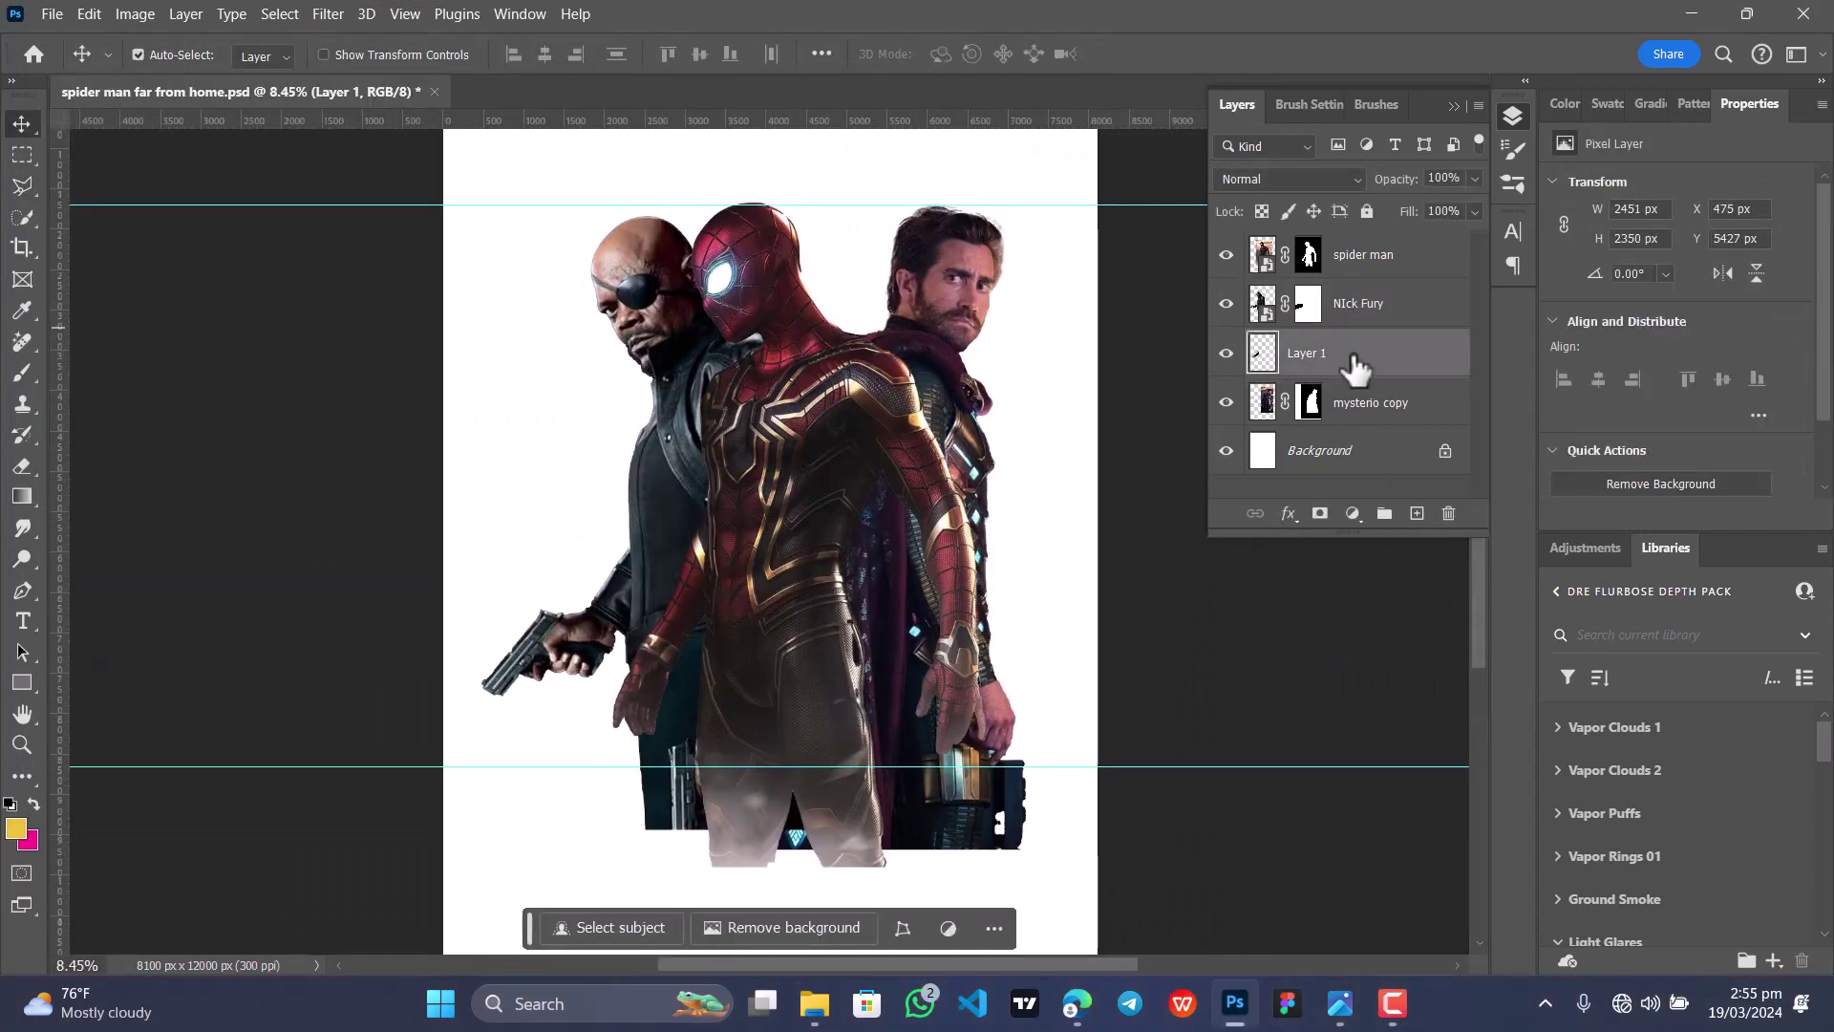
Step: Merge the repositioned arm layer with the masked NIck Fury layer into one layer
right_click(1331, 306)
click(1395, 892)
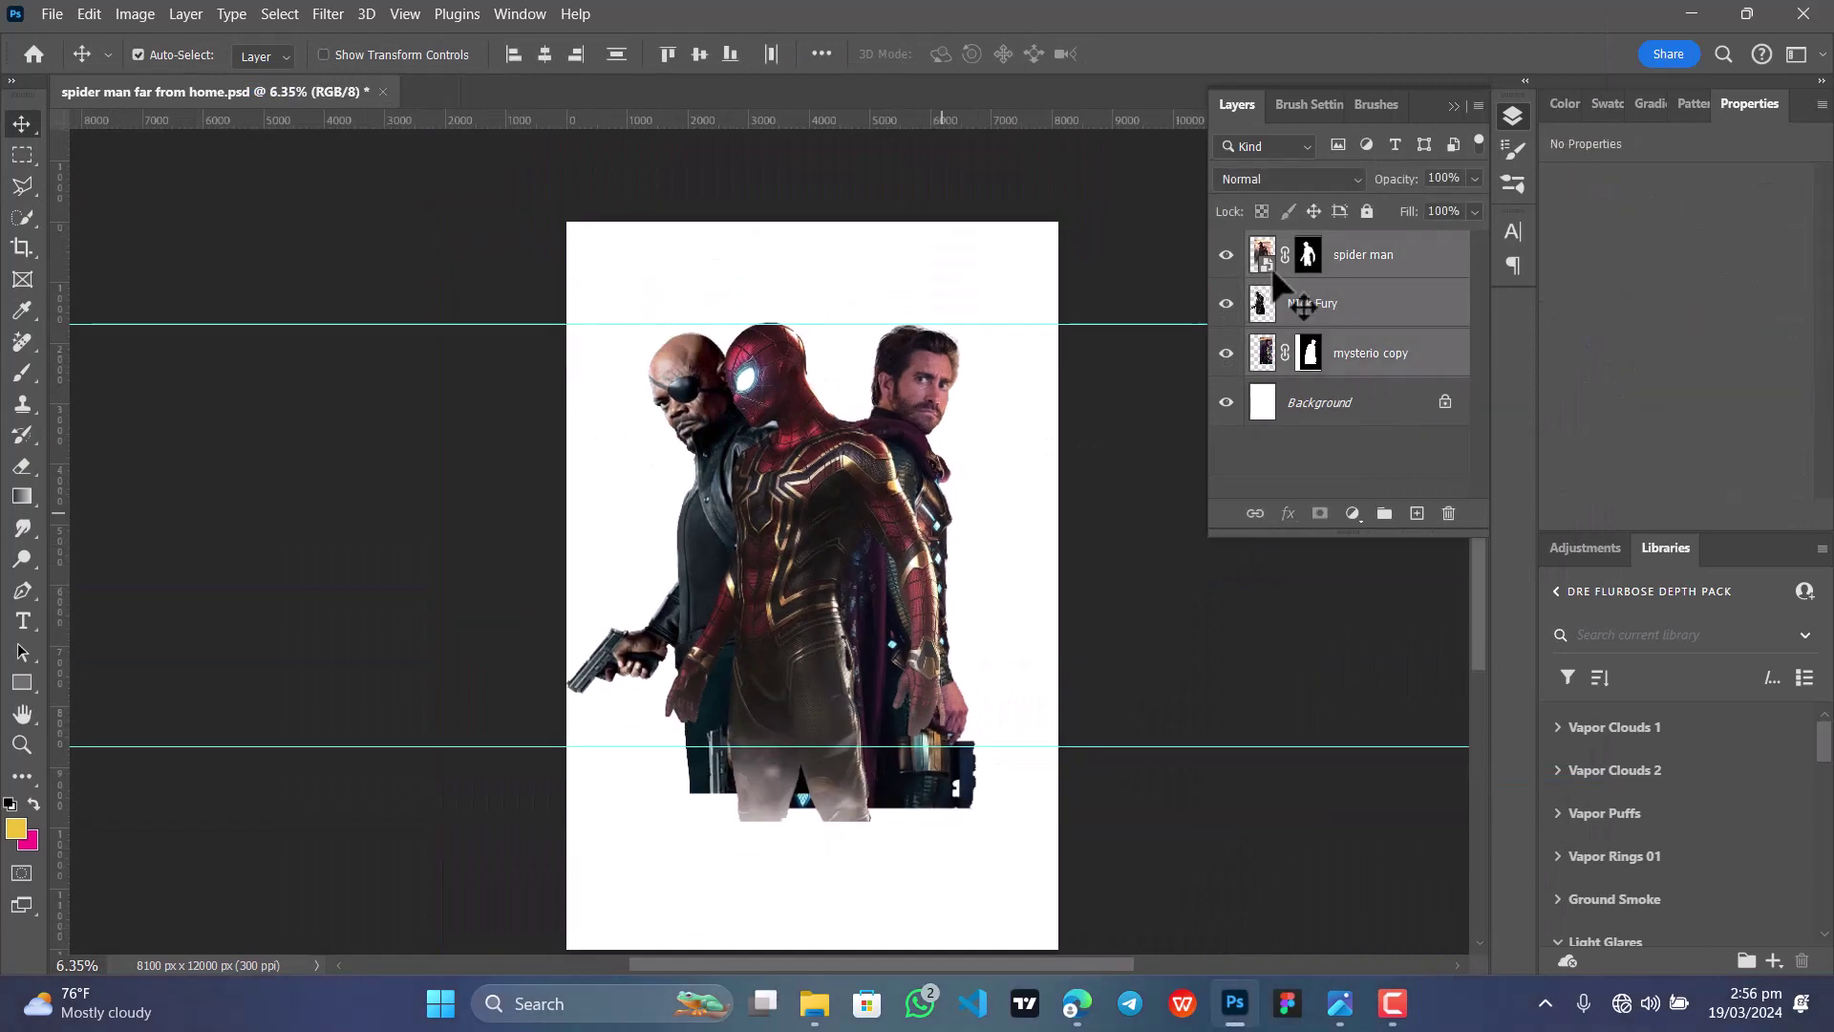
Step: Scale Nick Fury to 84.87% and position him beside Spider-Man, and raise Mysterio until his head is level with Spider-Man's
click(664, 501)
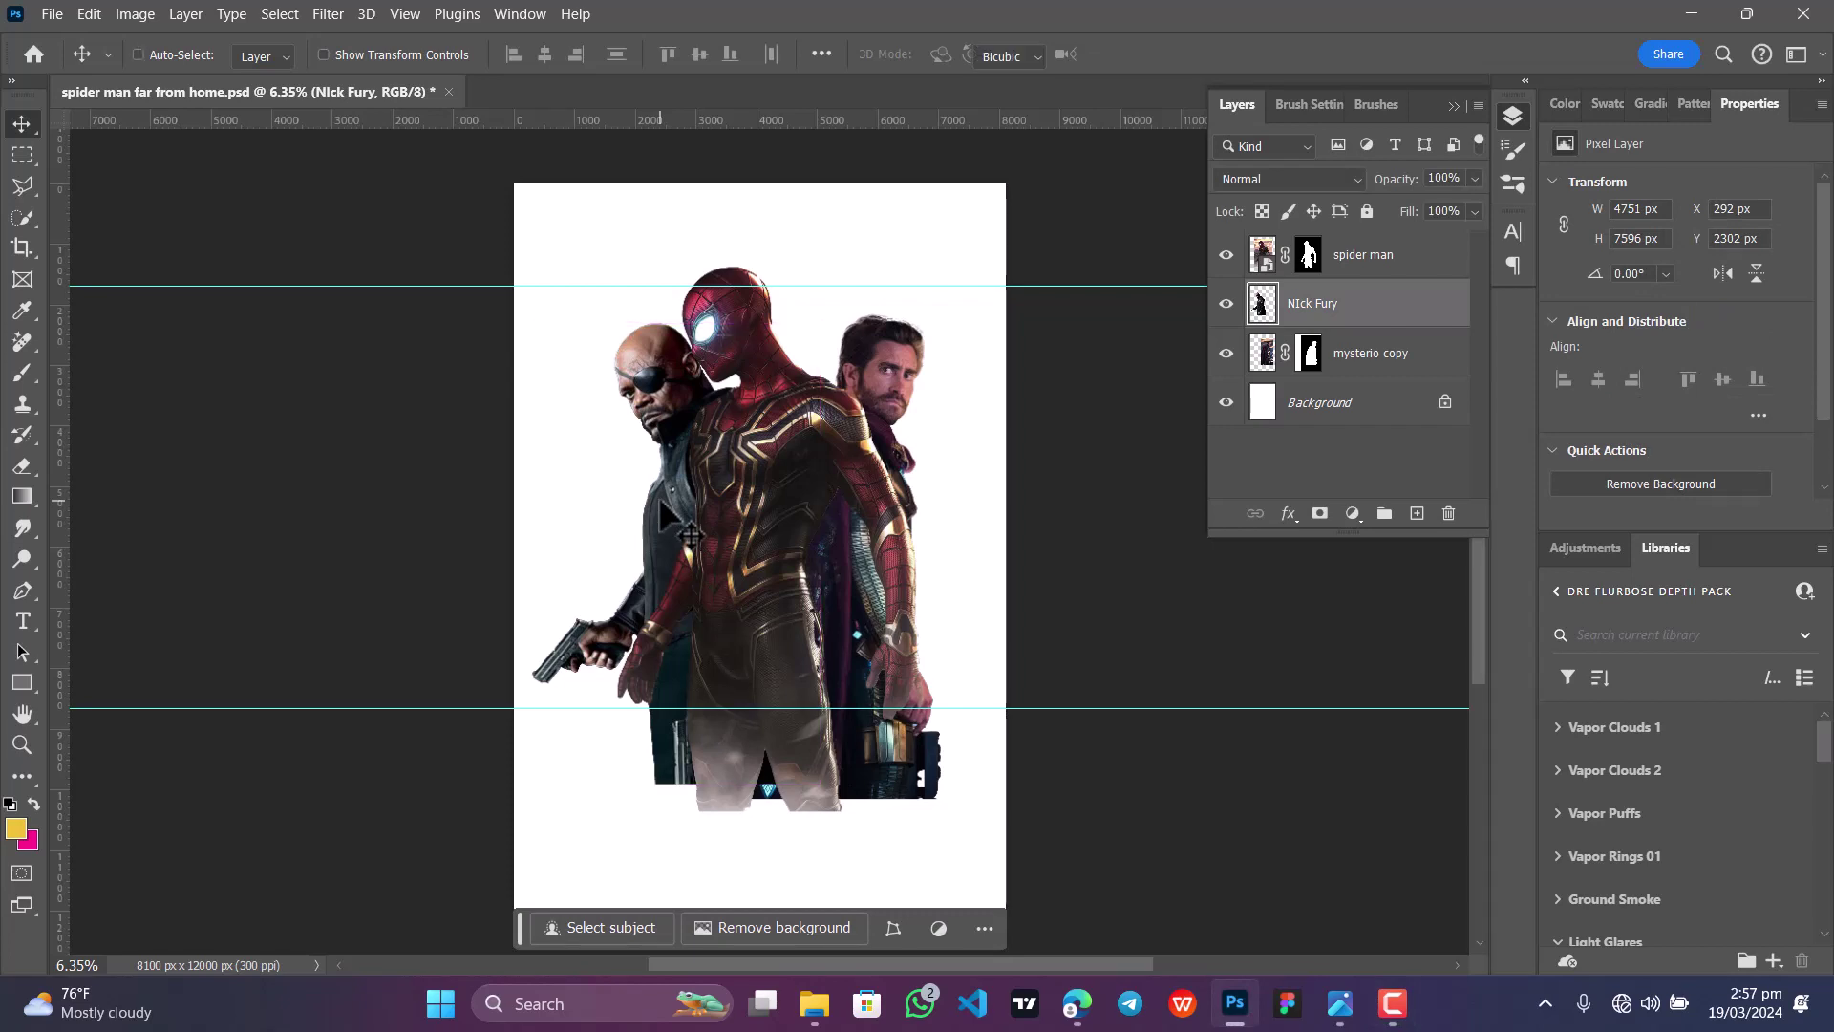
key(ctrl+t)
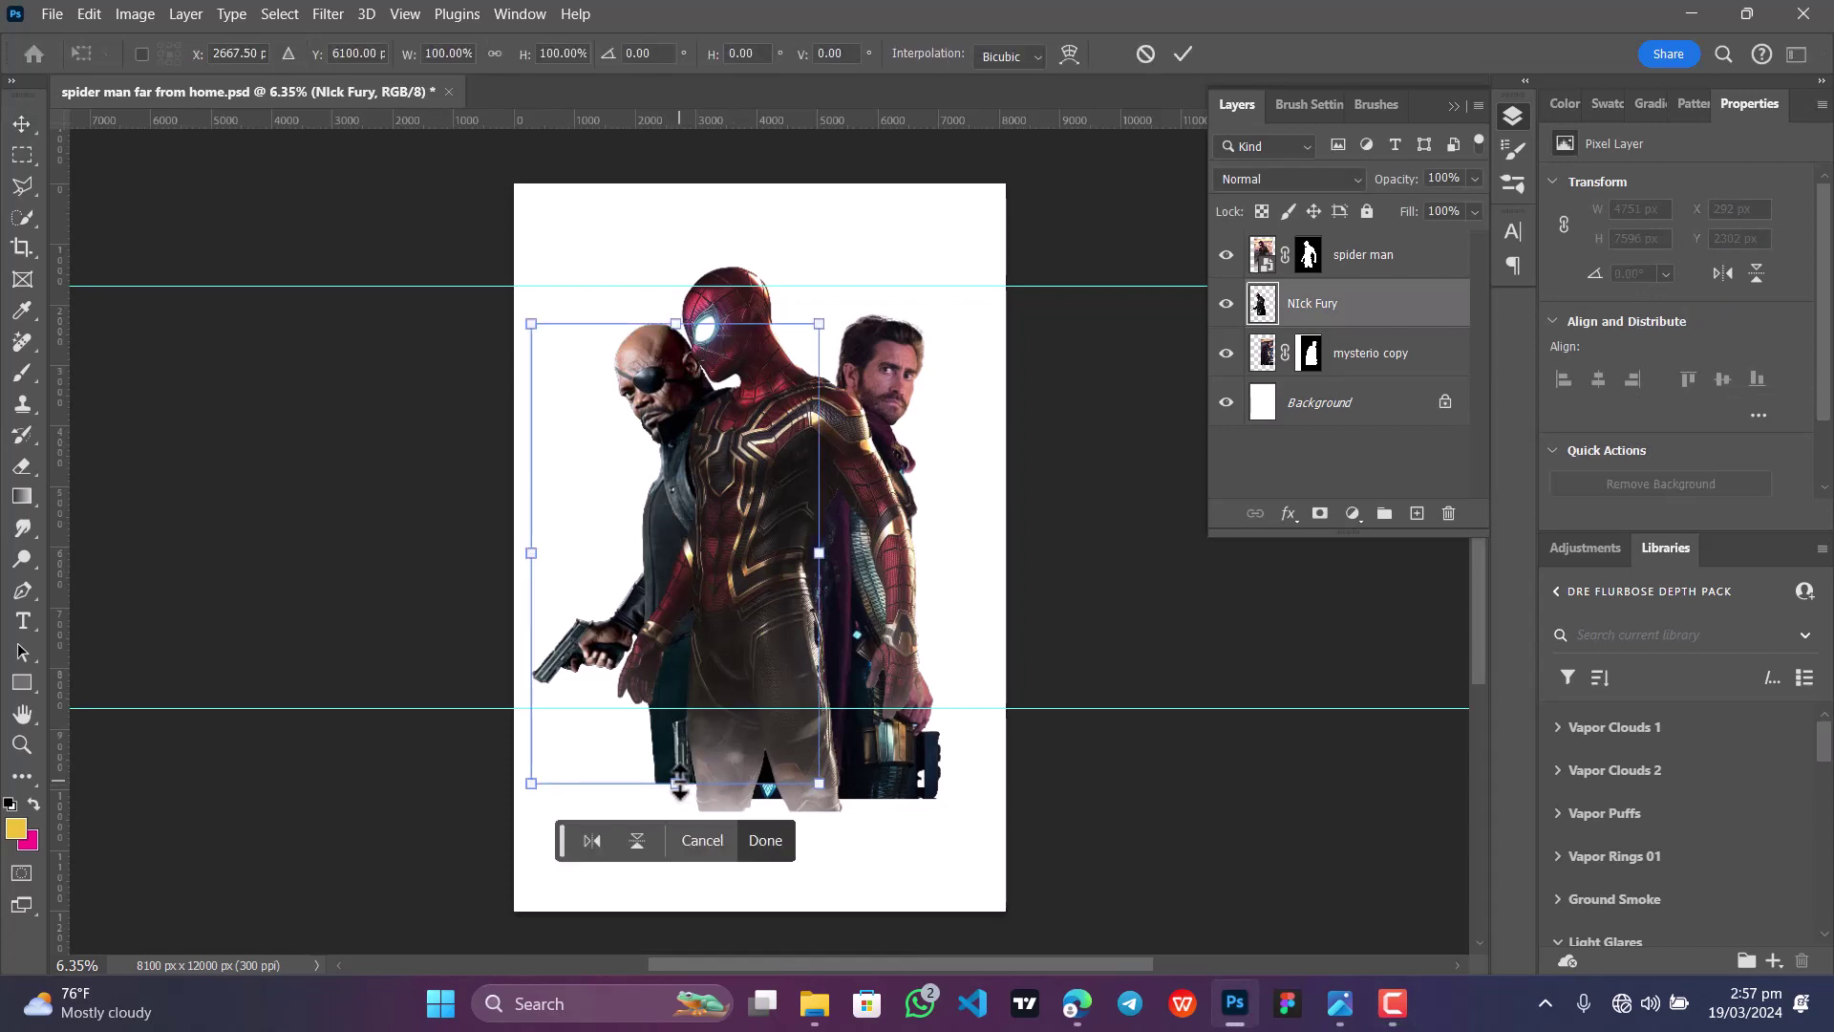
drag(675, 786, 675, 729)
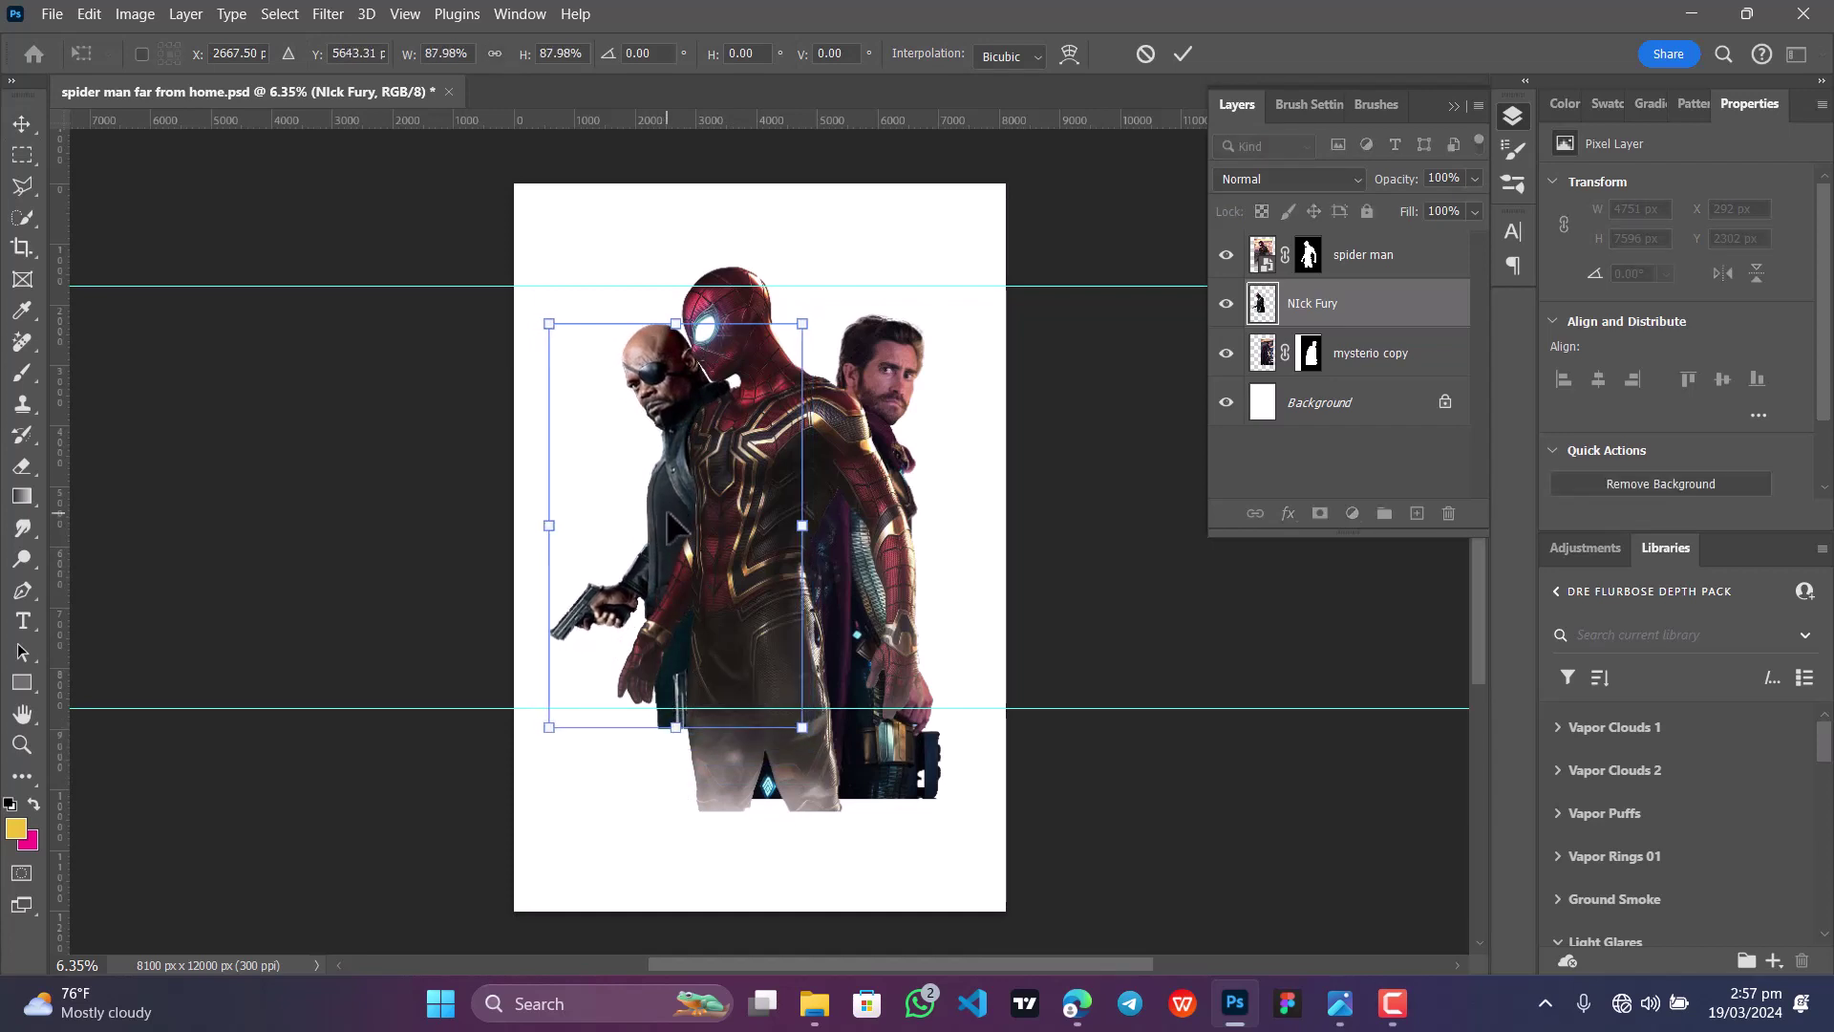
drag(666, 507, 655, 517)
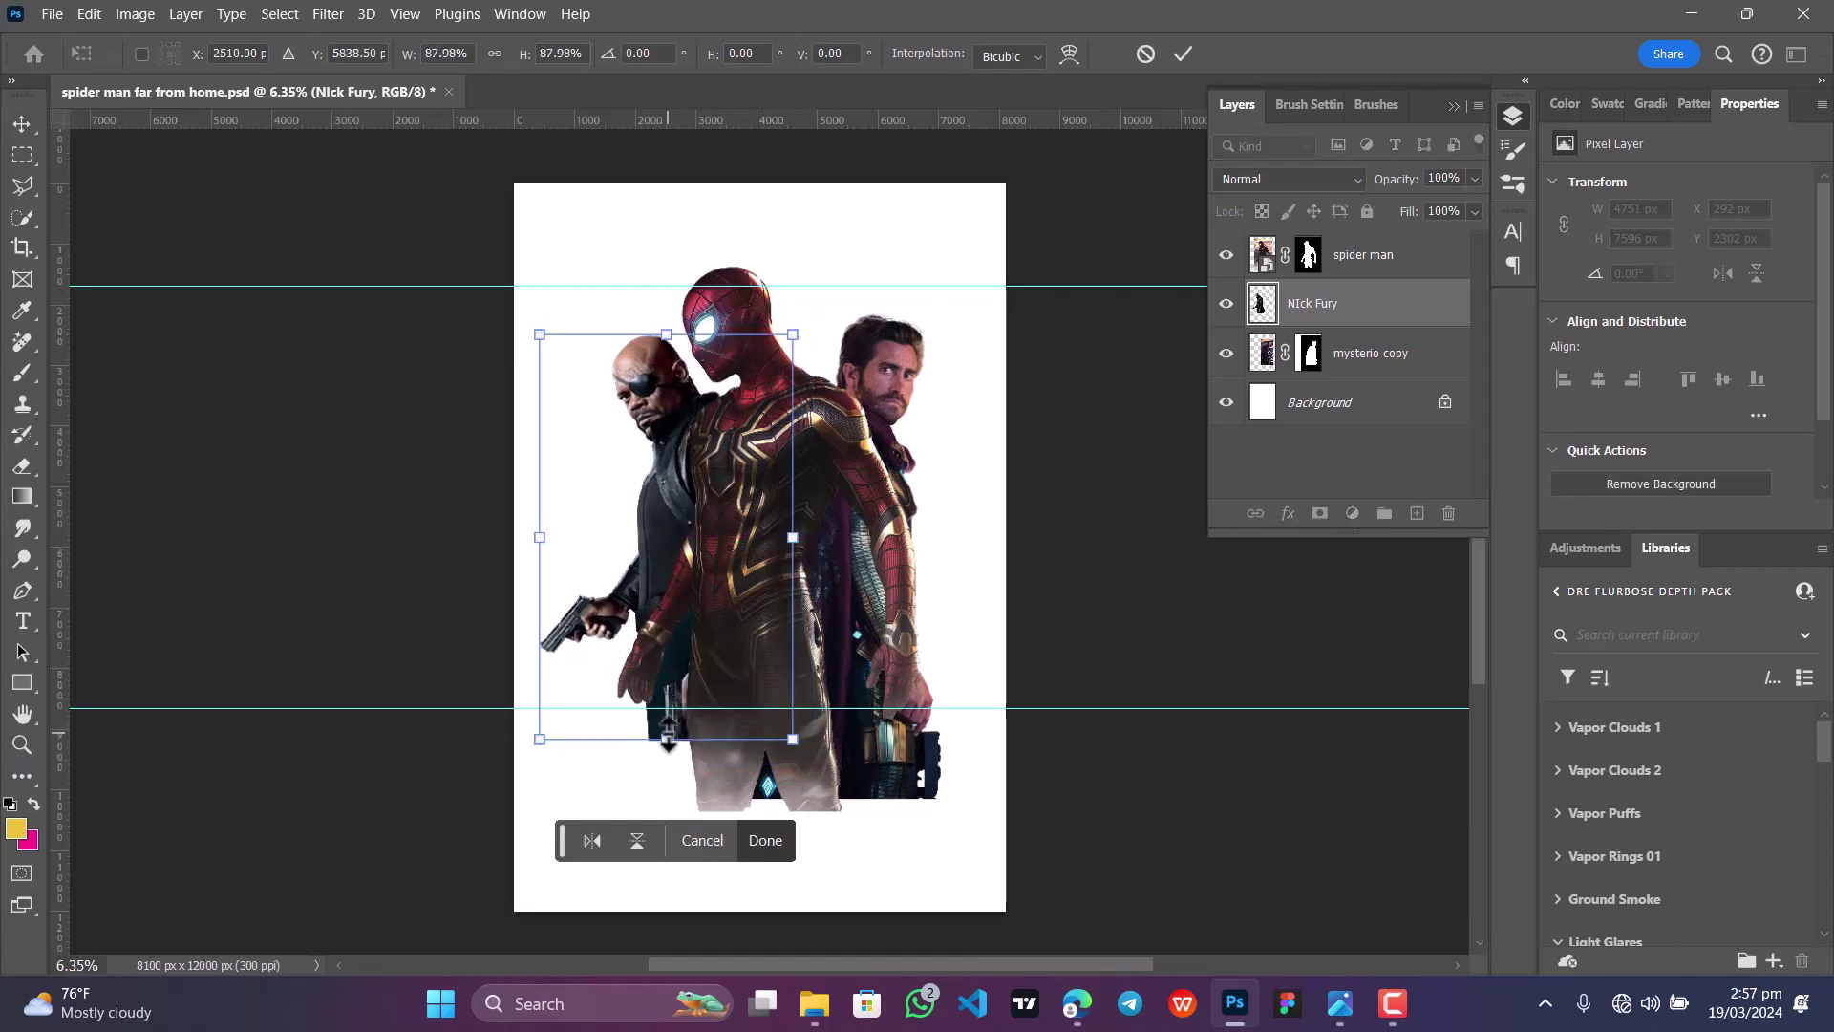
drag(667, 740, 666, 725)
drag(665, 551, 657, 549)
click(781, 840)
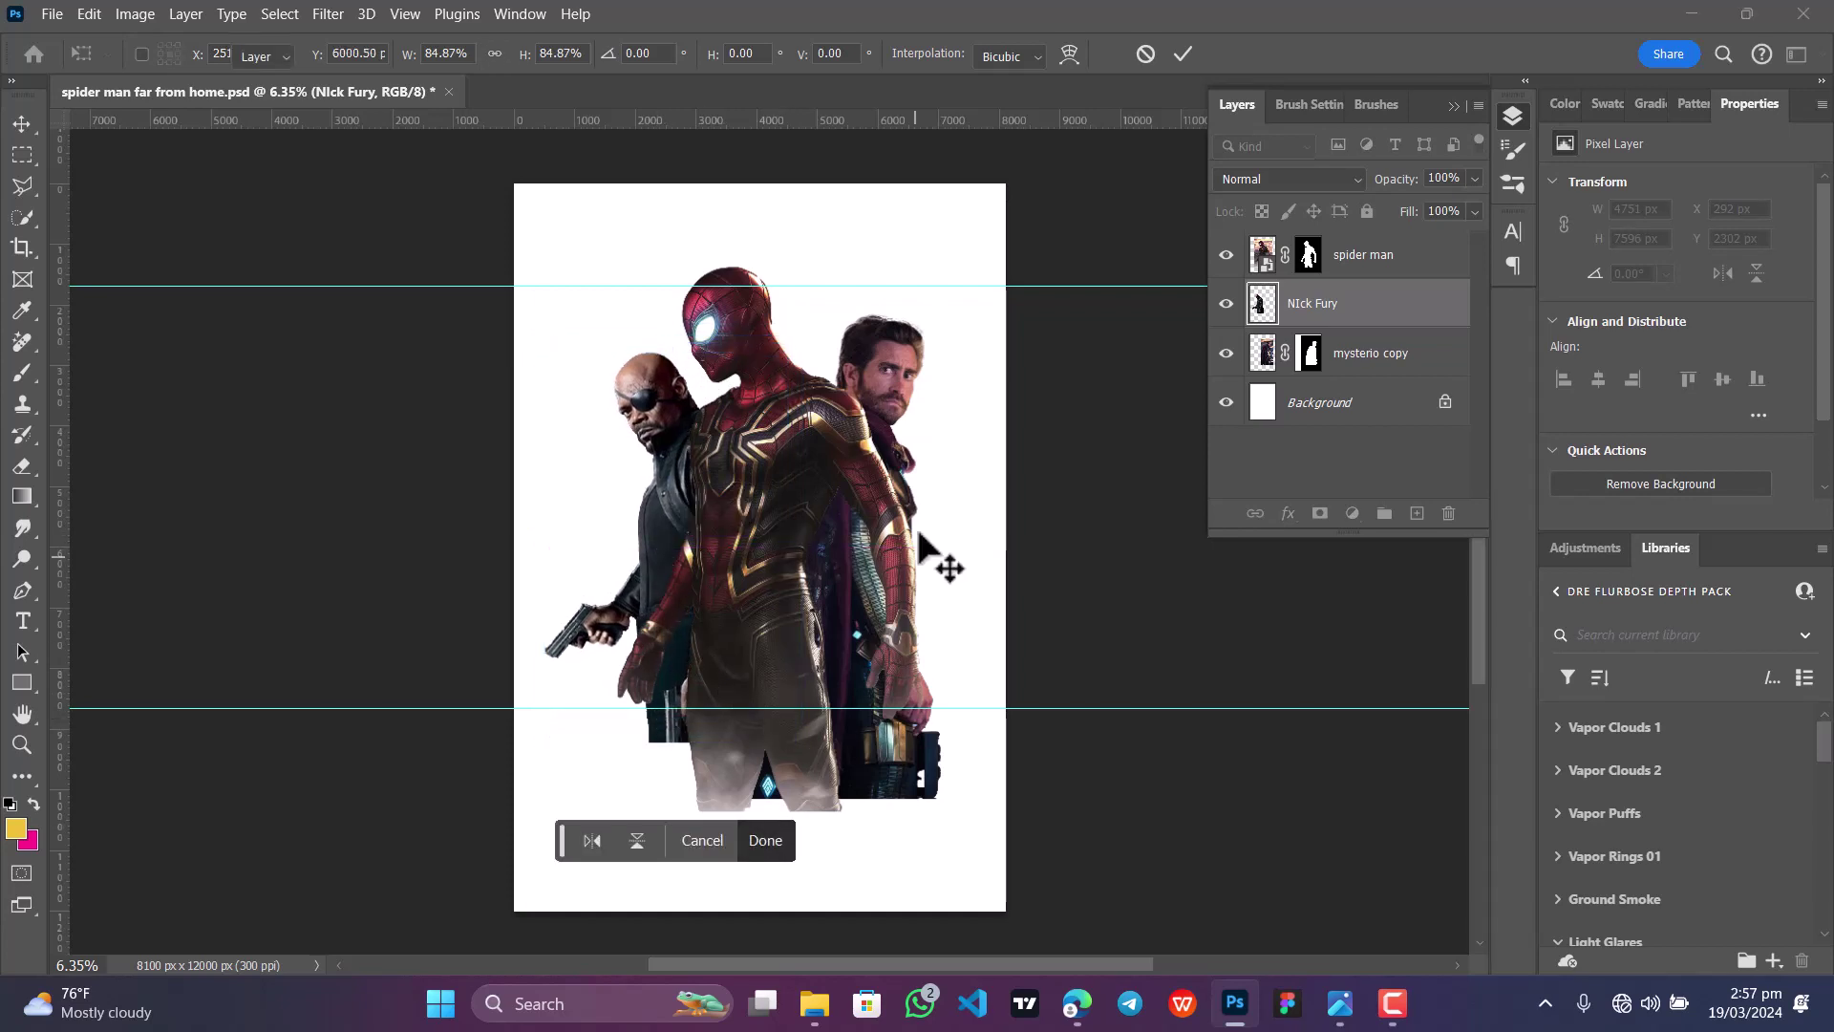
click(881, 271)
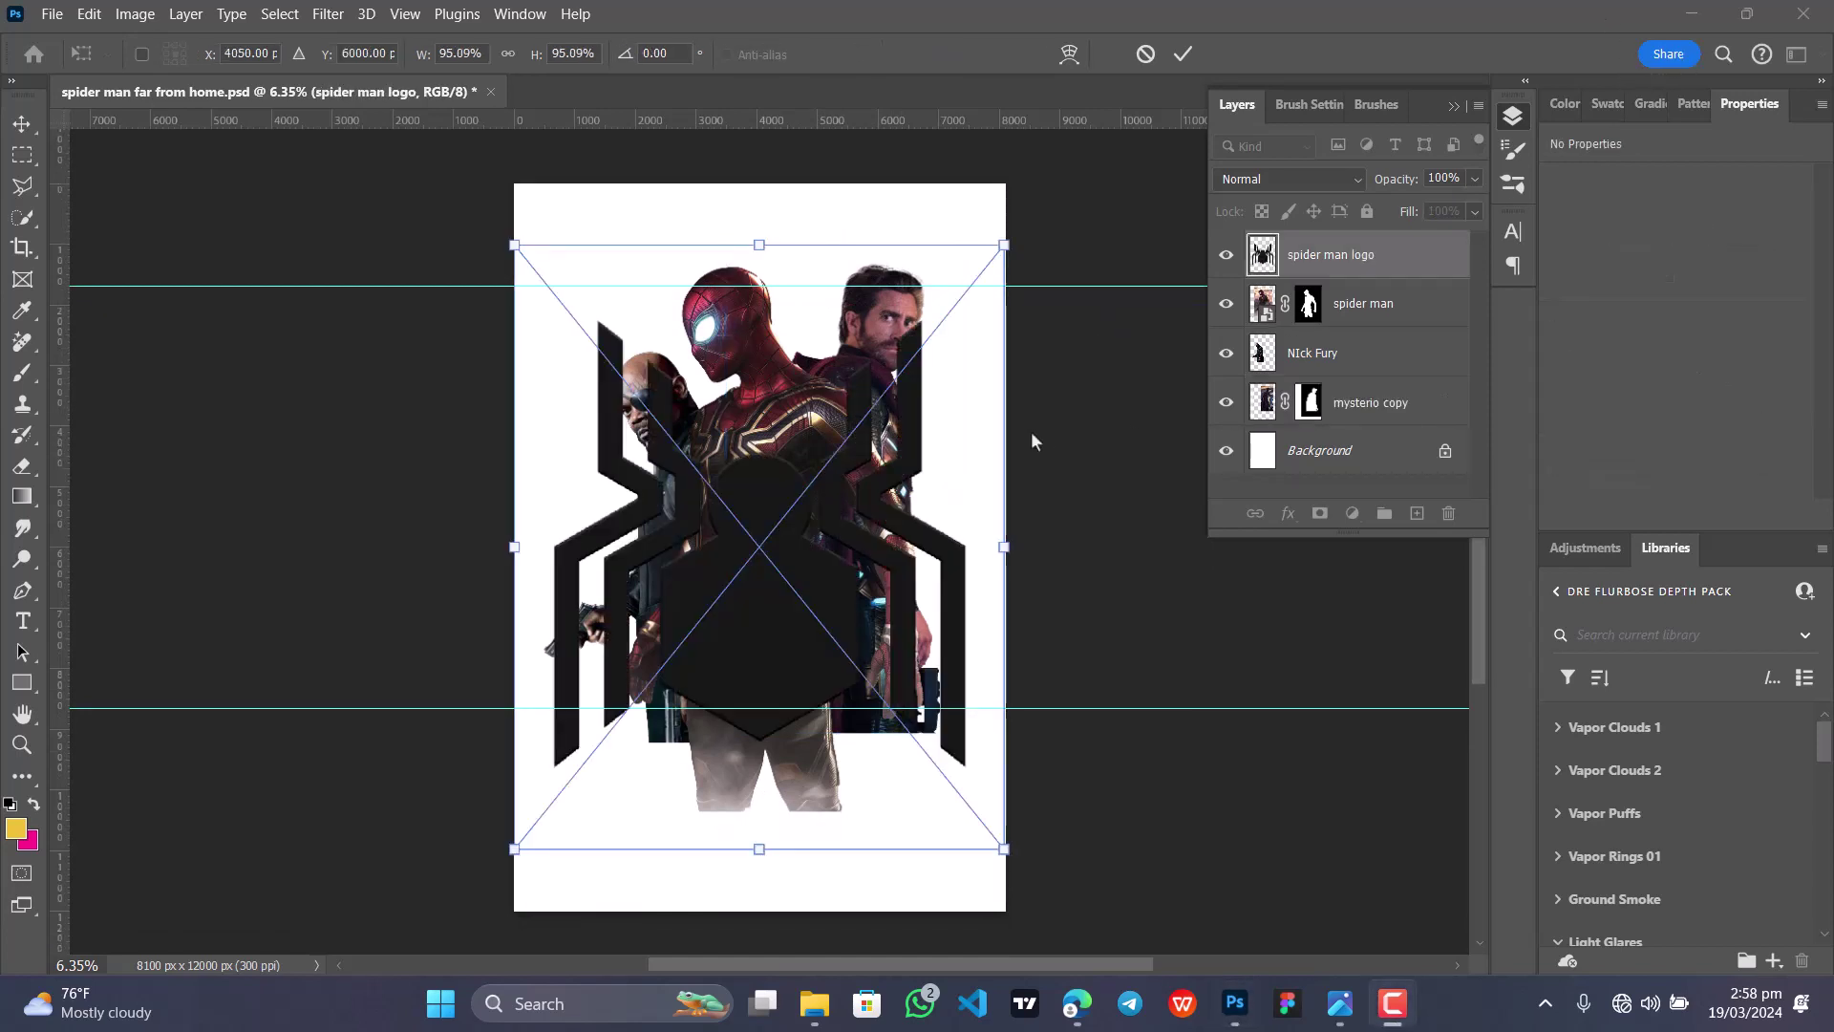
Step: Resize the placed spider man logo to 95.54% width and 119.68% height and center it horizontally, slightly high on the poster
click(804, 548)
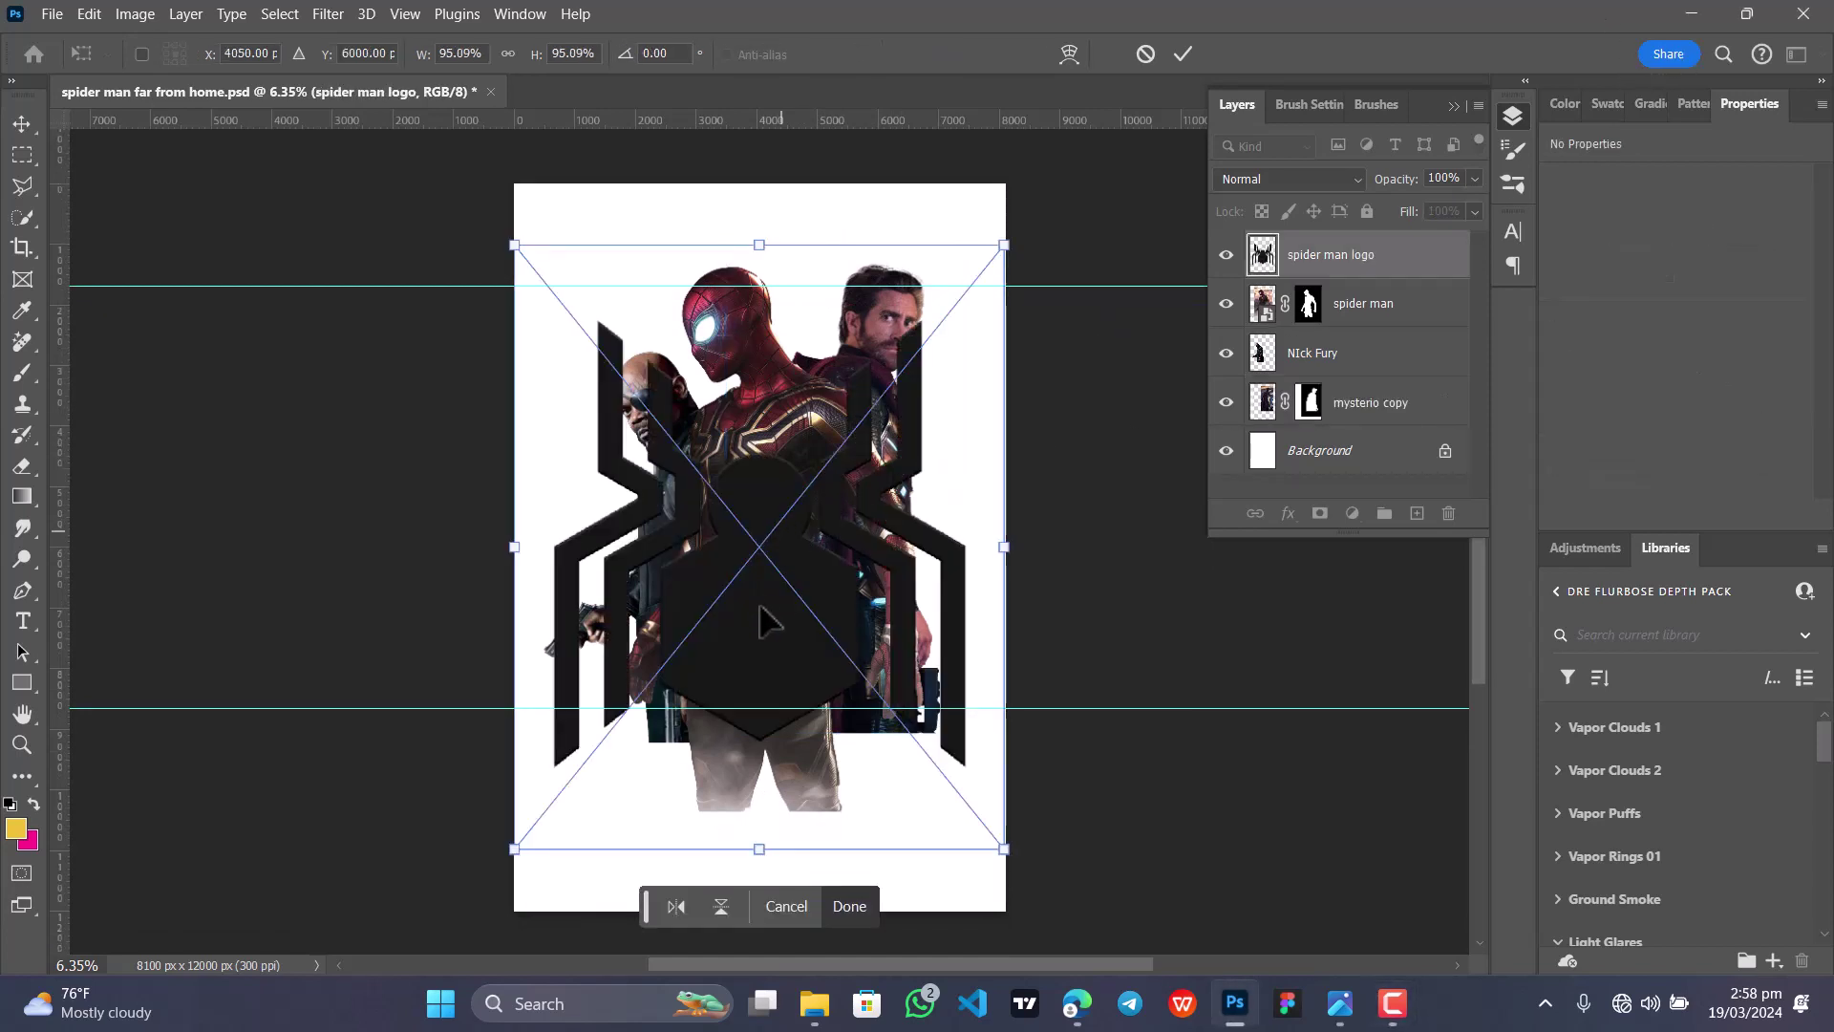
drag(793, 562, 793, 577)
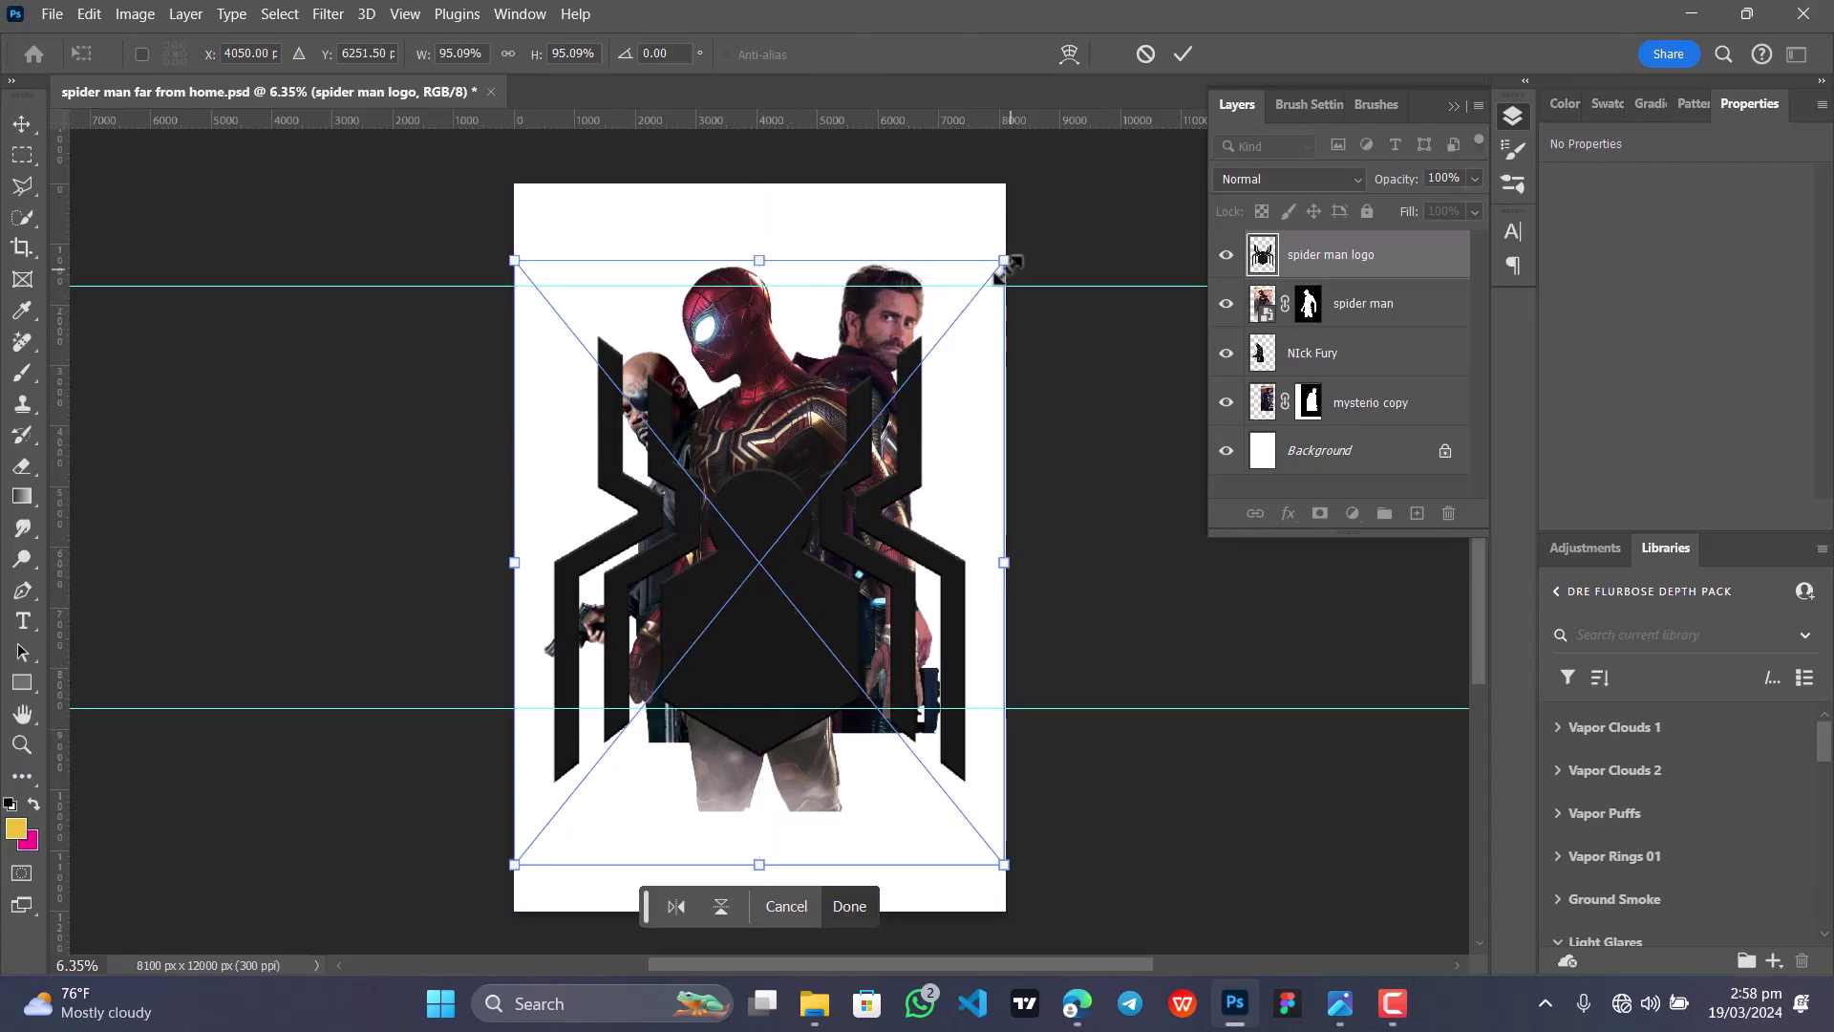
mouse_move(1001, 263)
mouse_down()
mouse_move(974, 300)
mouse_move(1009, 260)
mouse_up()
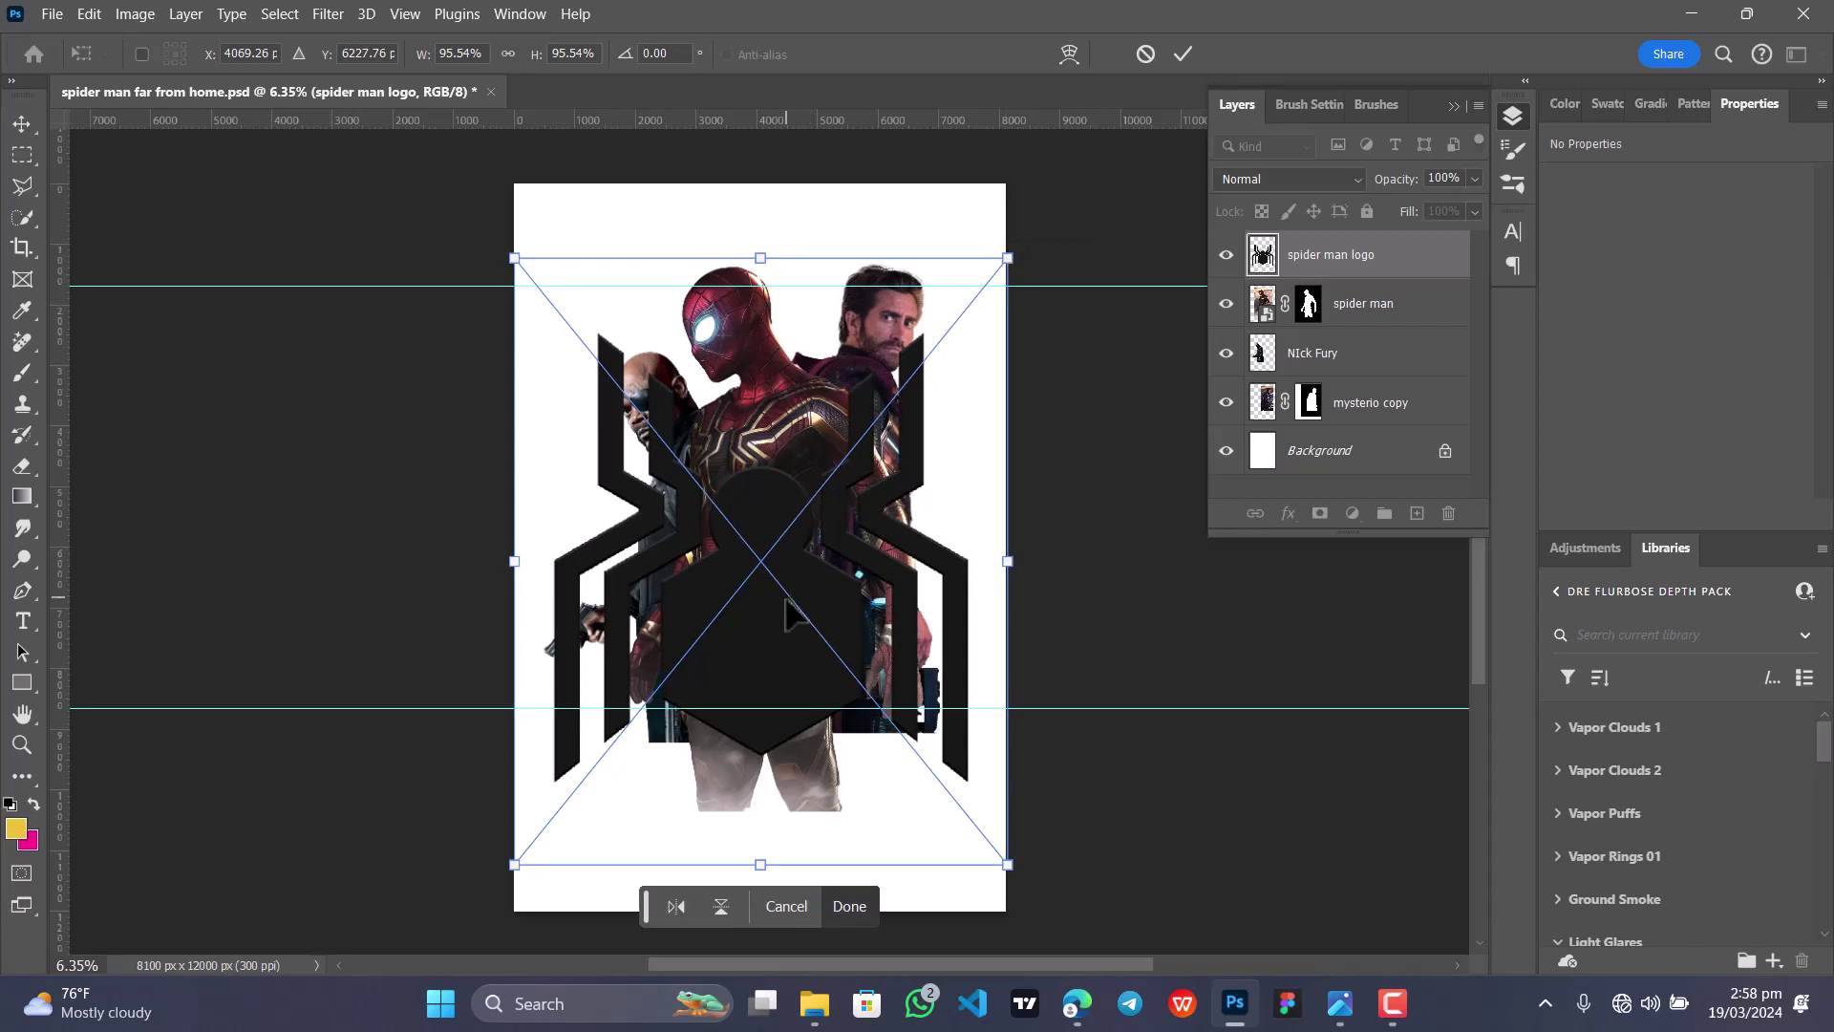
drag(789, 604, 781, 490)
drag(759, 743, 753, 899)
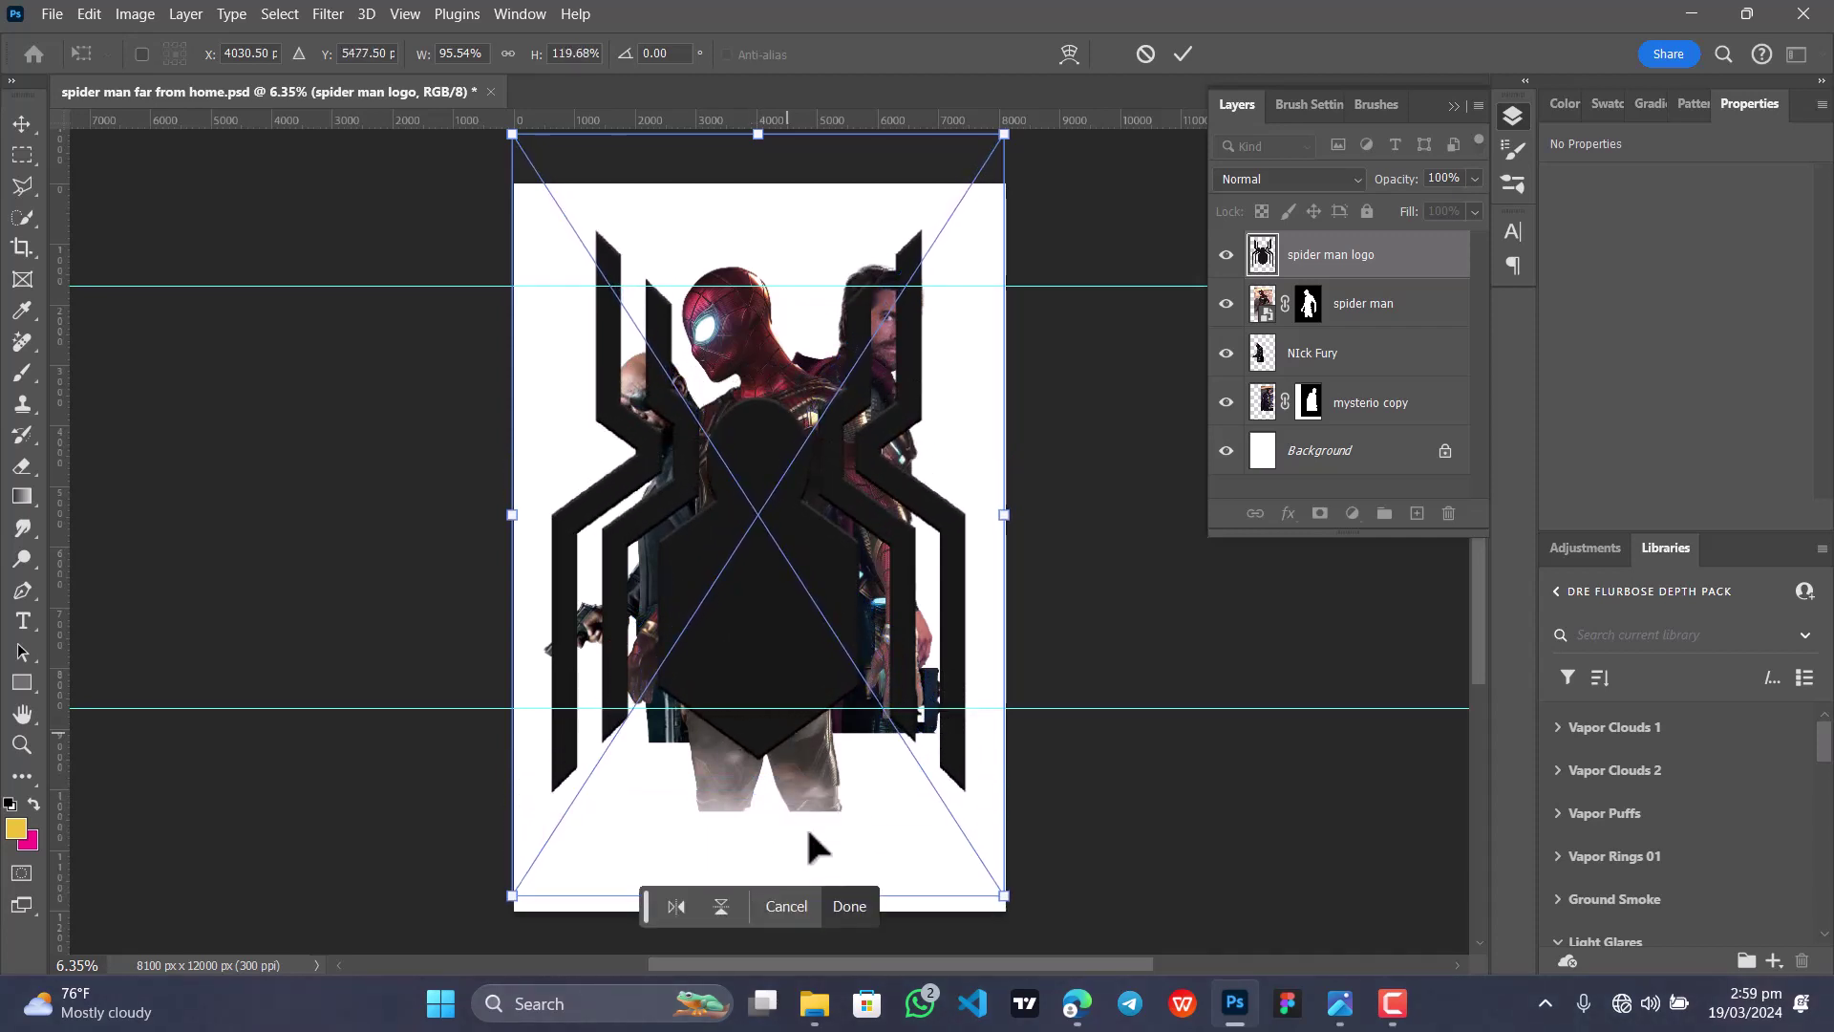
mouse_move(812, 627)
mouse_down()
mouse_move(812, 593)
mouse_move(815, 608)
mouse_up()
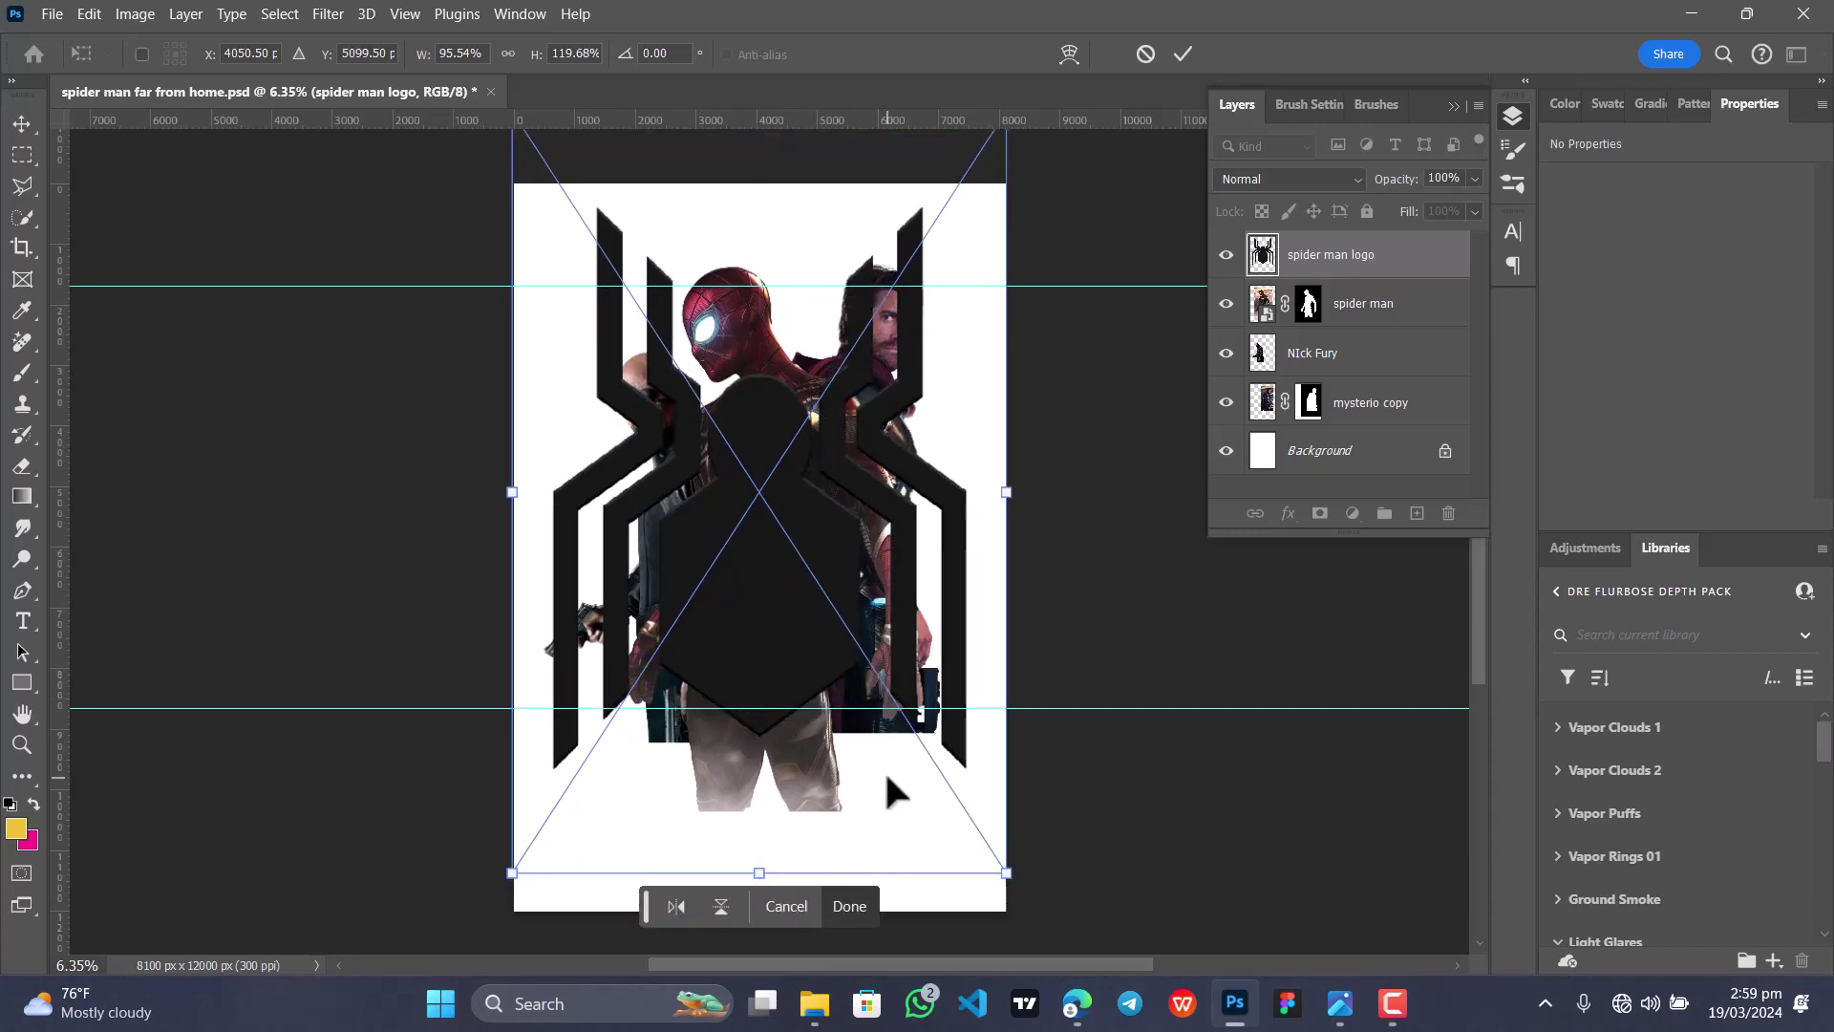
click(849, 907)
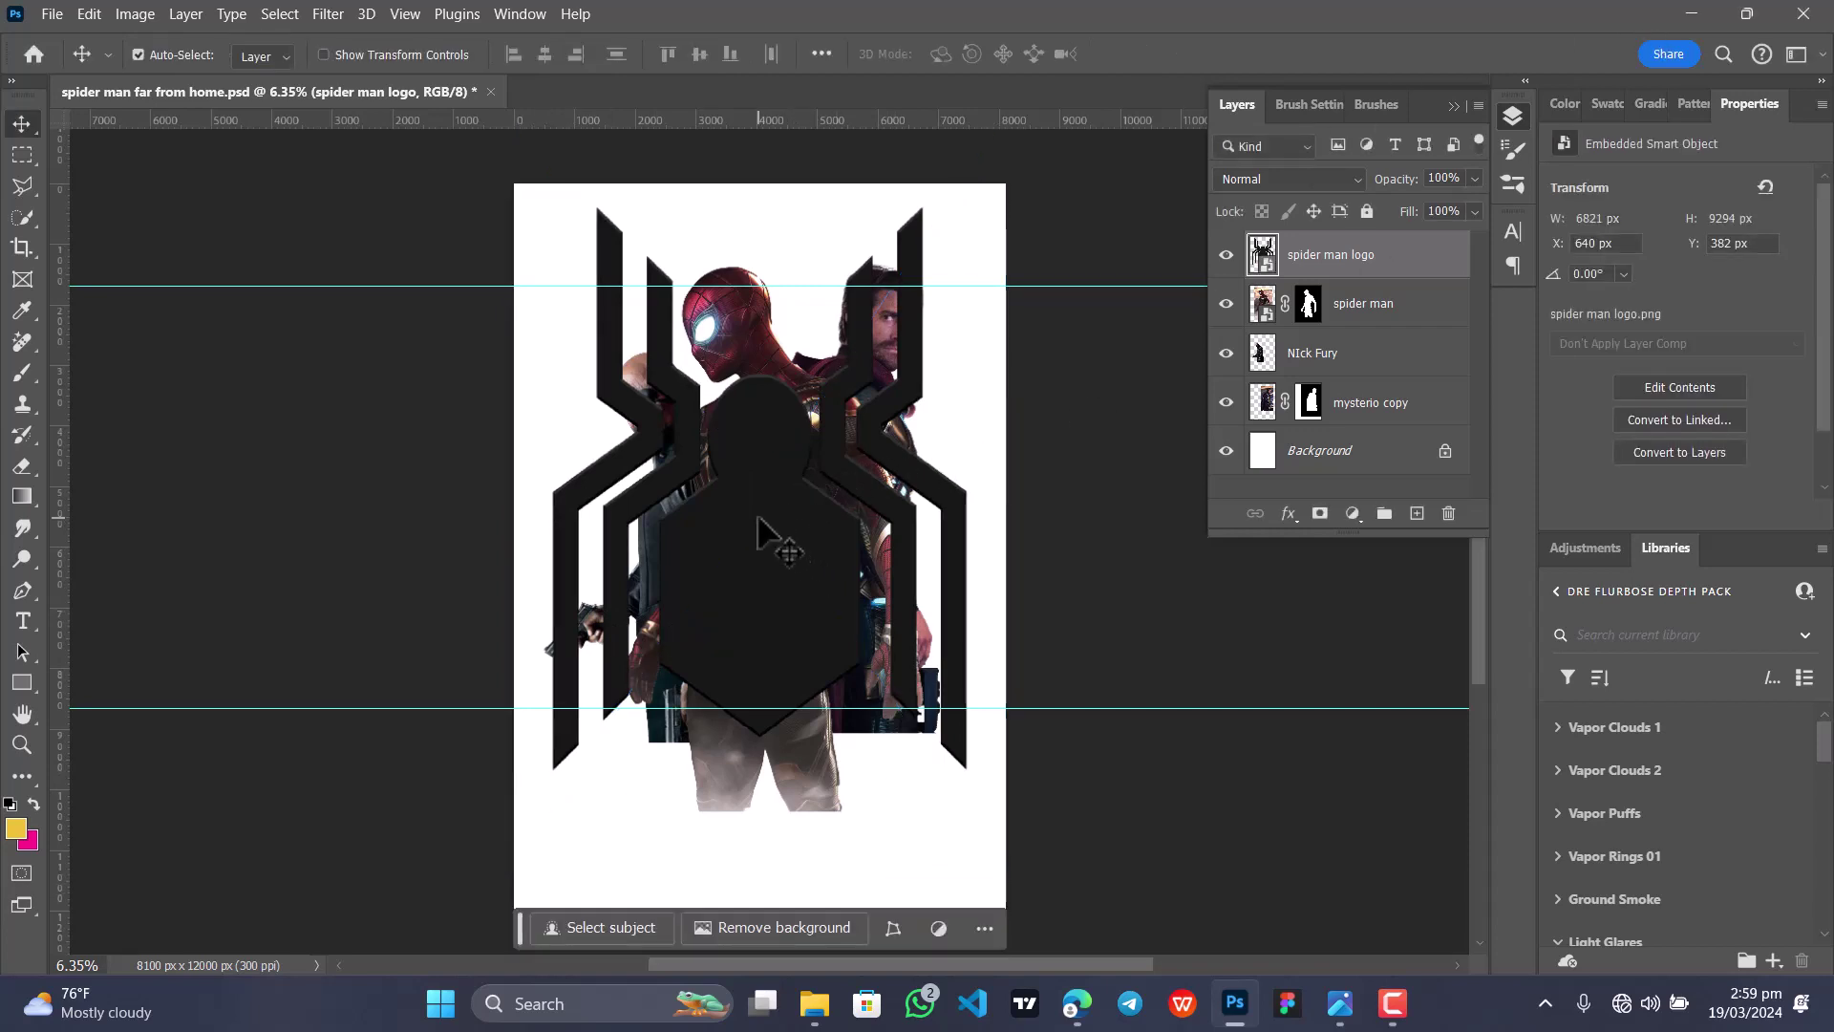
Step: Move the spider man logo layer below the mysterio copy layer, and select the mysterio copy layer
drag(1368, 269, 1364, 412)
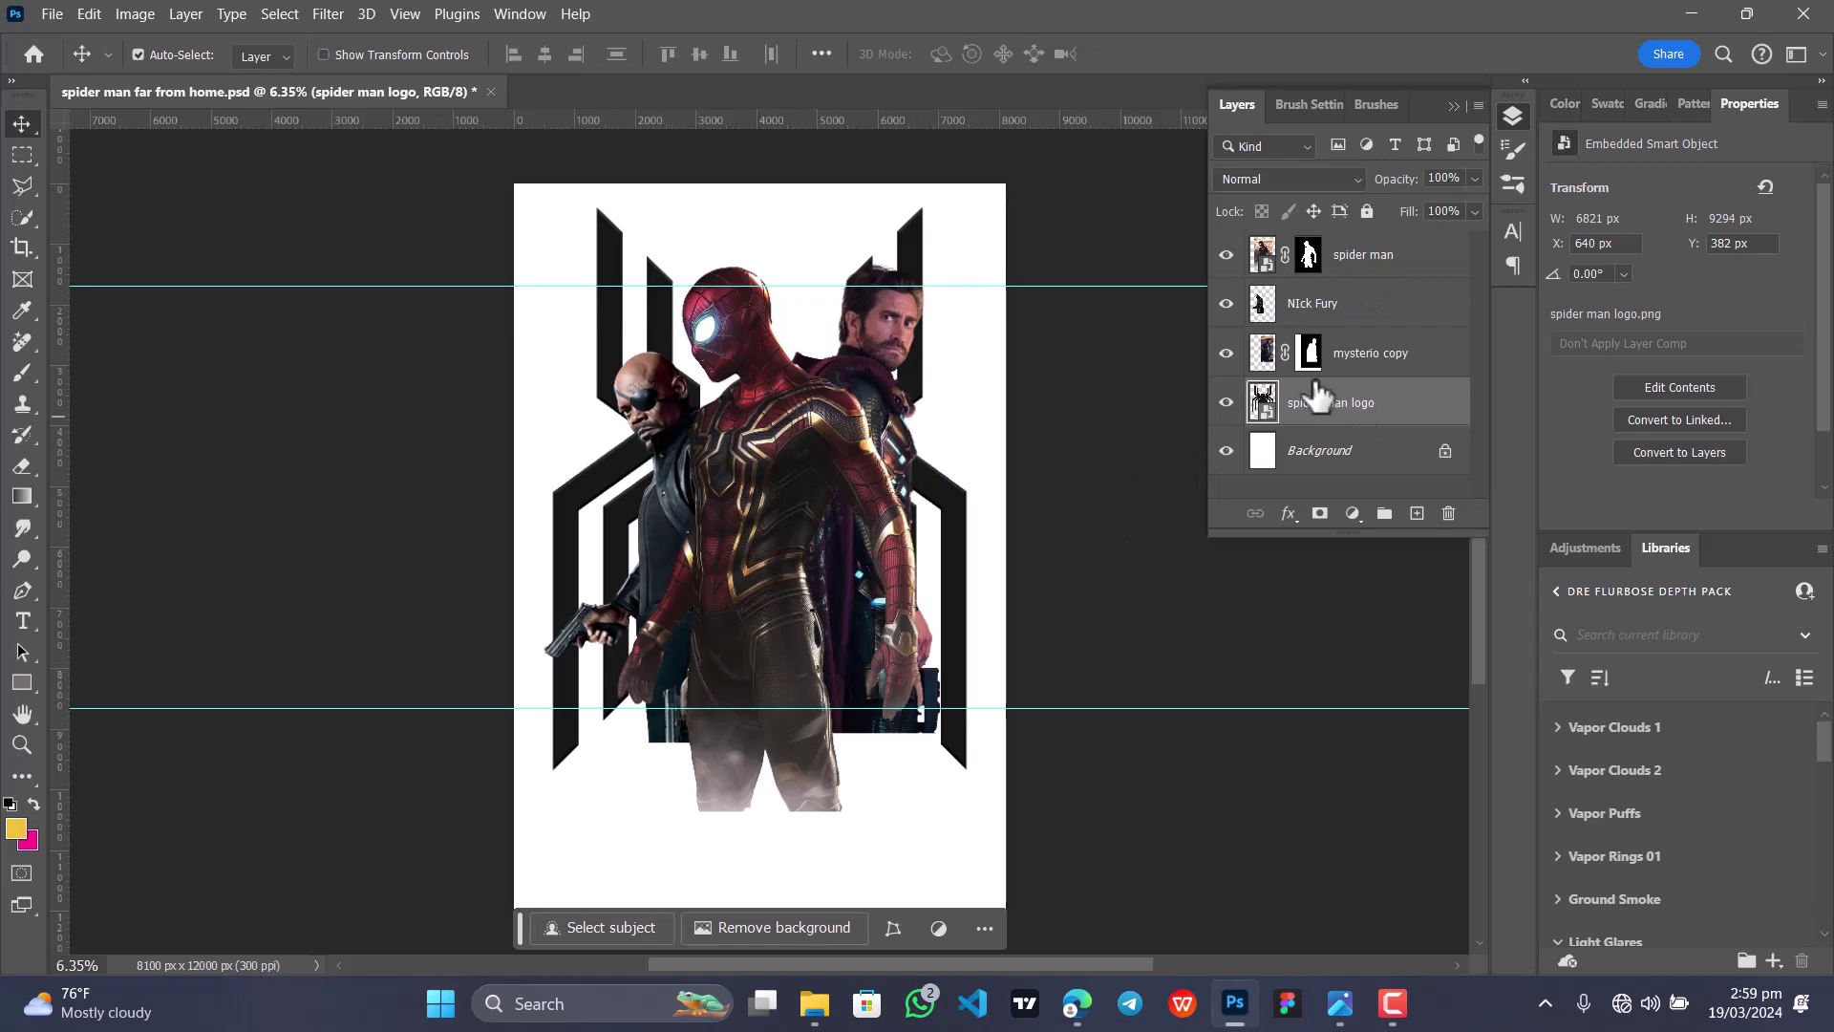
click(1386, 274)
click(1387, 364)
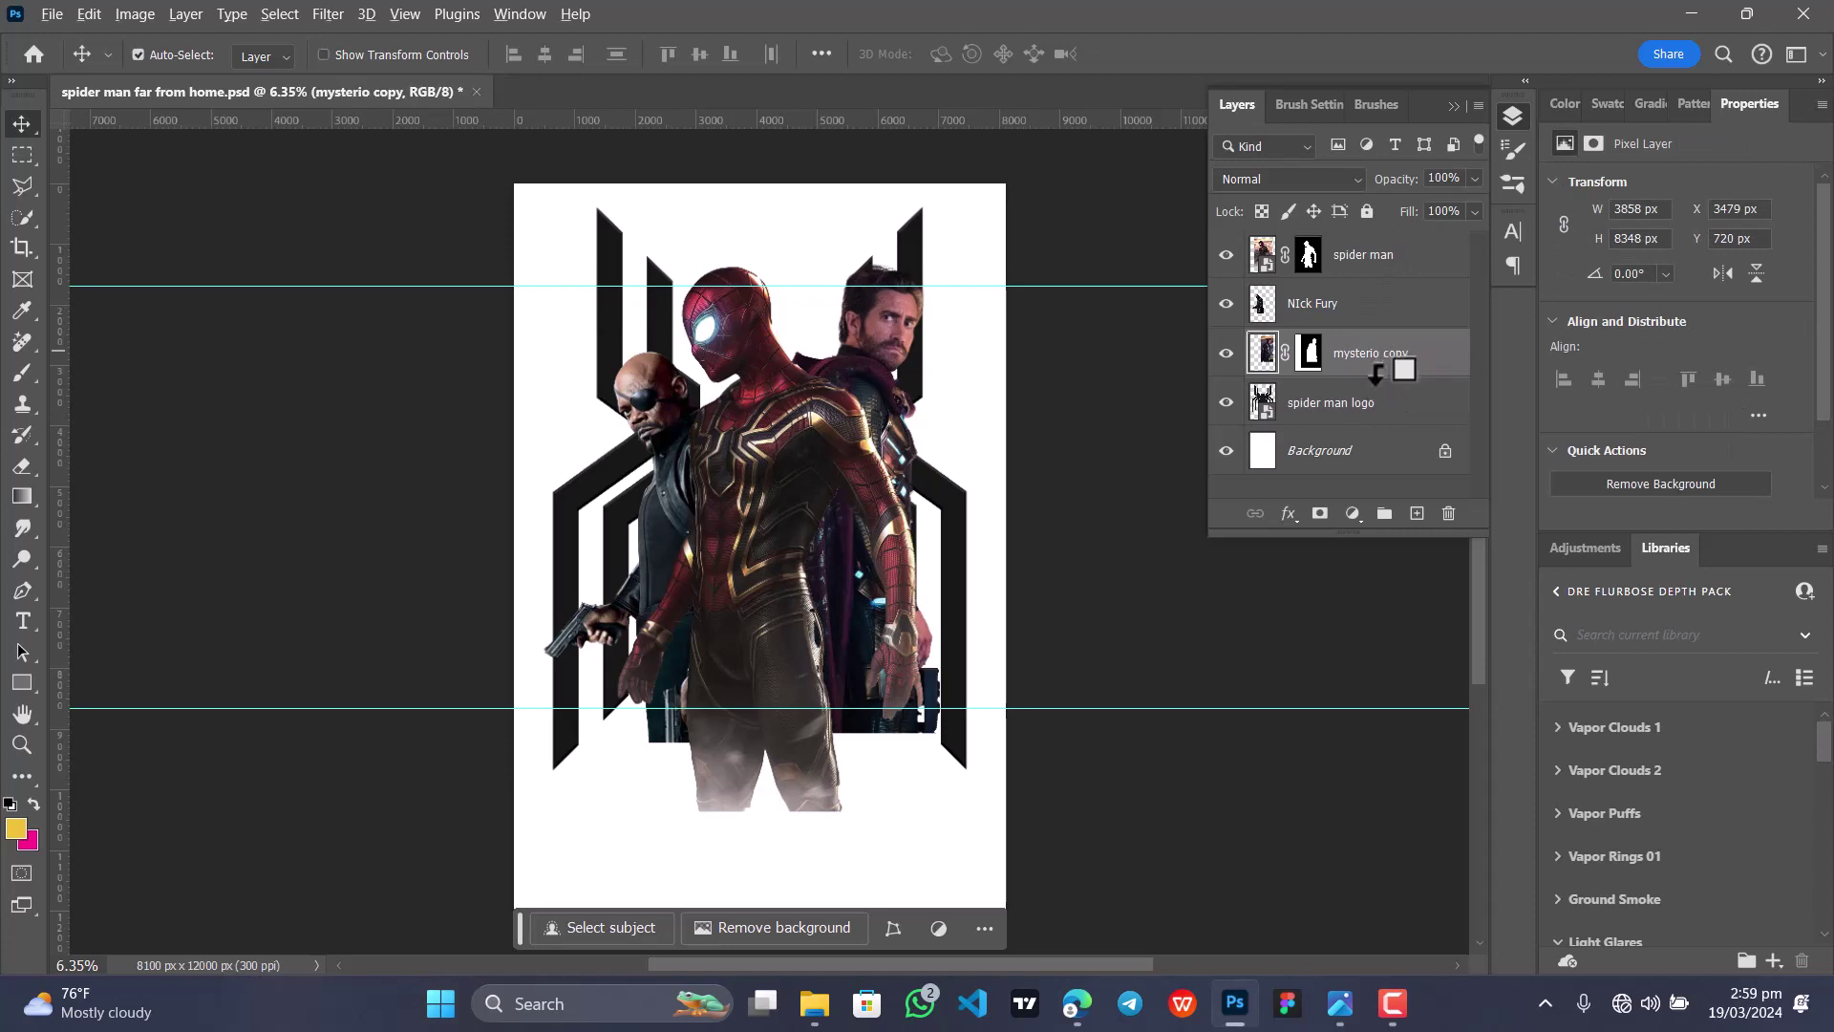
Step: Clip the mysterio copy, NIck Fury and spider man layers to the spider man logo layer
alt+click(1363, 374)
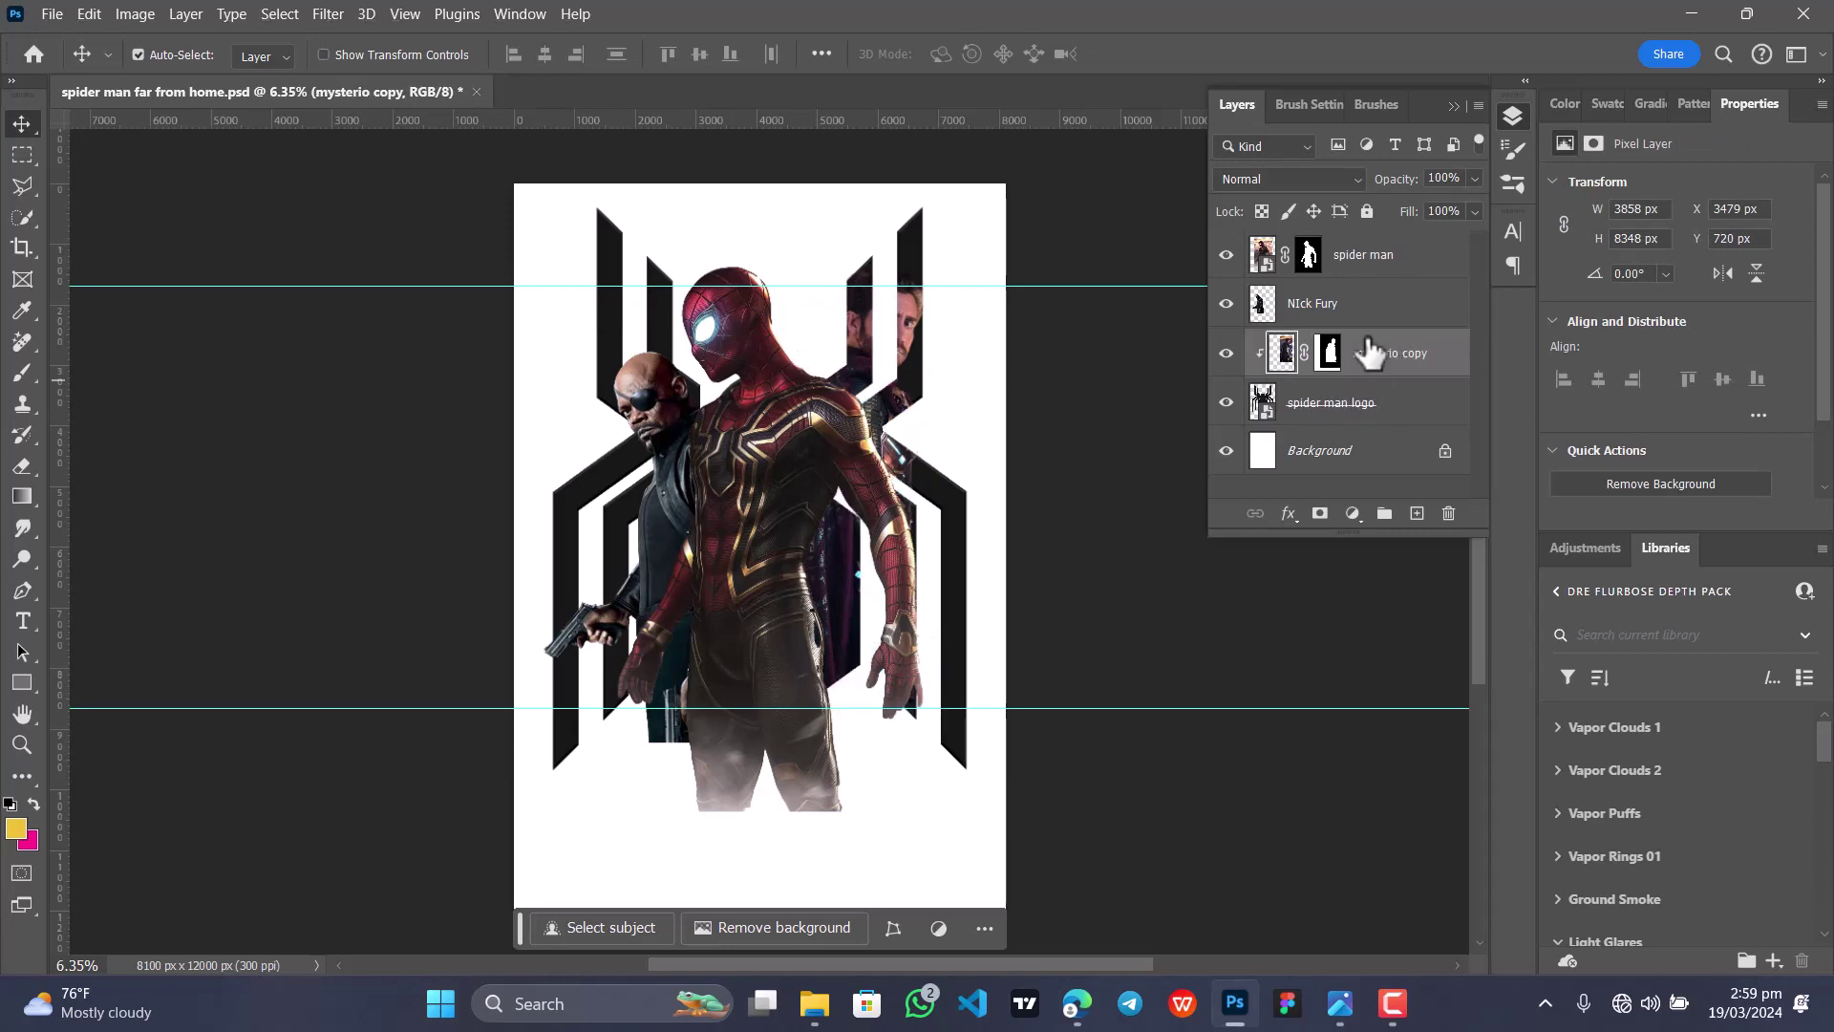
click(1369, 322)
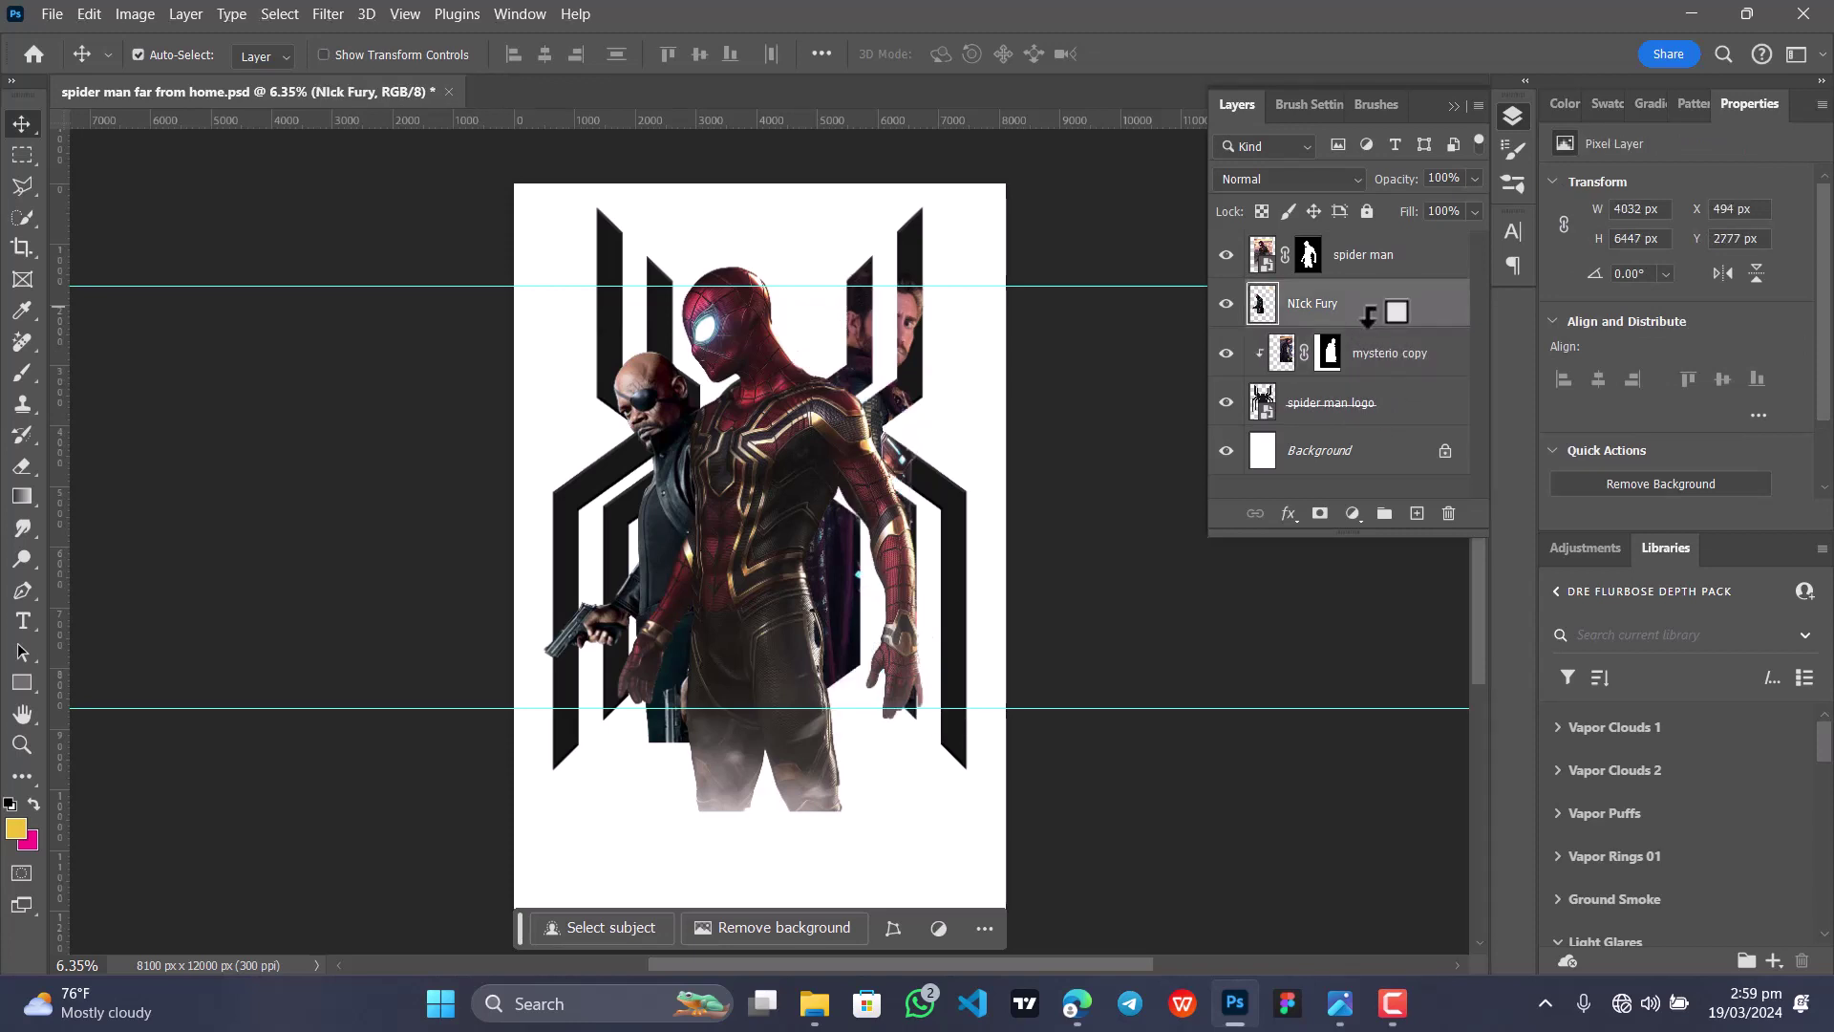
alt+click(1368, 315)
click(1375, 263)
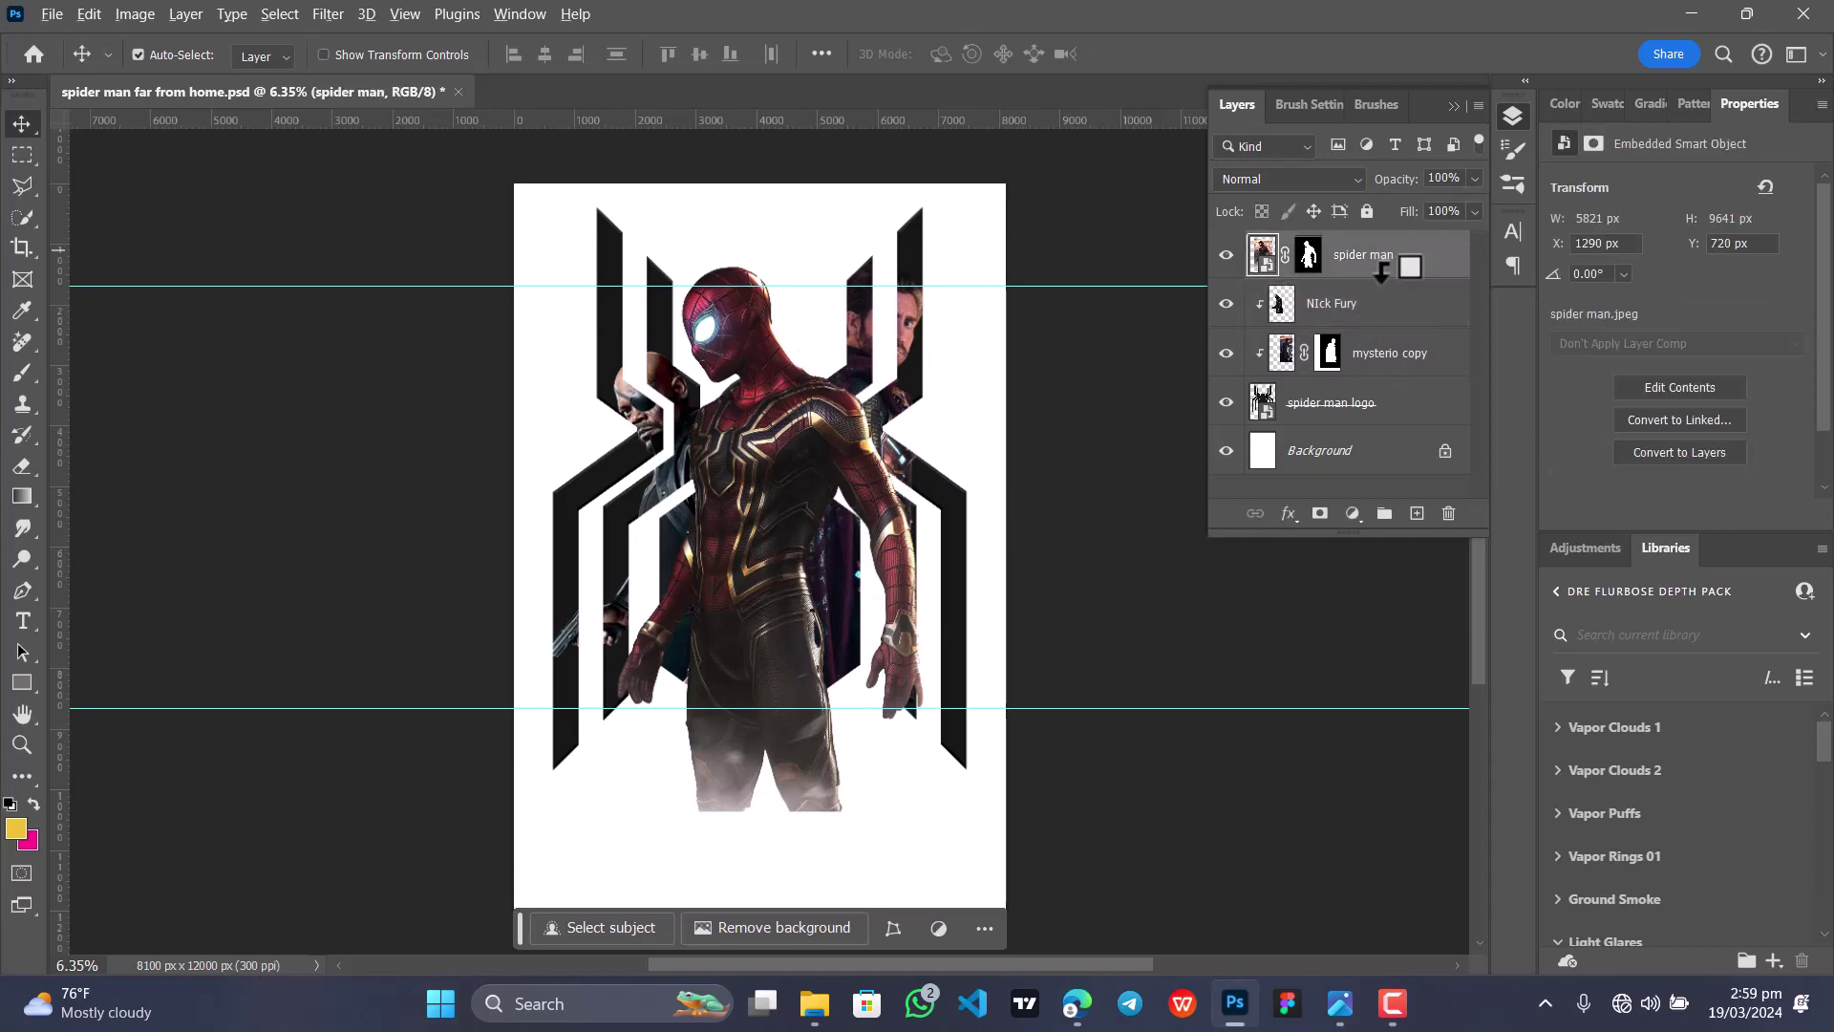
alt+click(1382, 271)
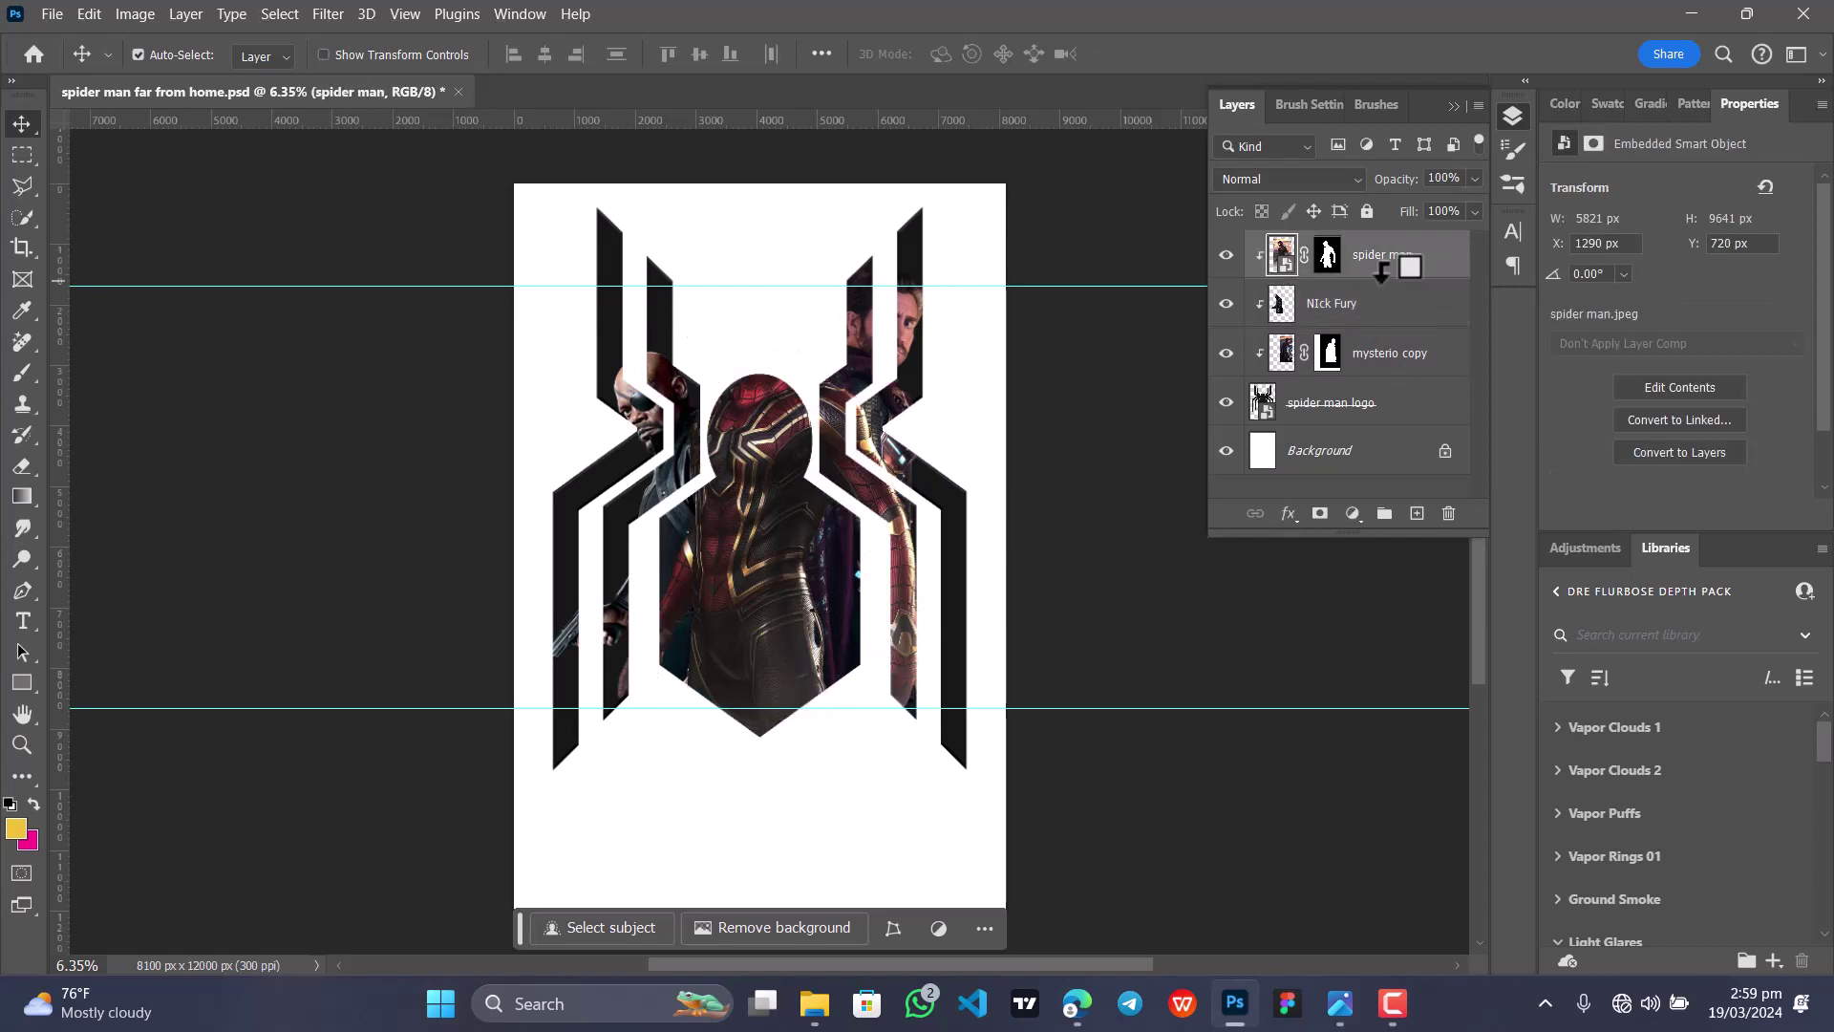
Step: Group the clipped character layers and the spider man logo, and name the group main char
shift+click(1393, 370)
key(ctrl+g)
double_click(1320, 246)
text(main char)
key(Return)
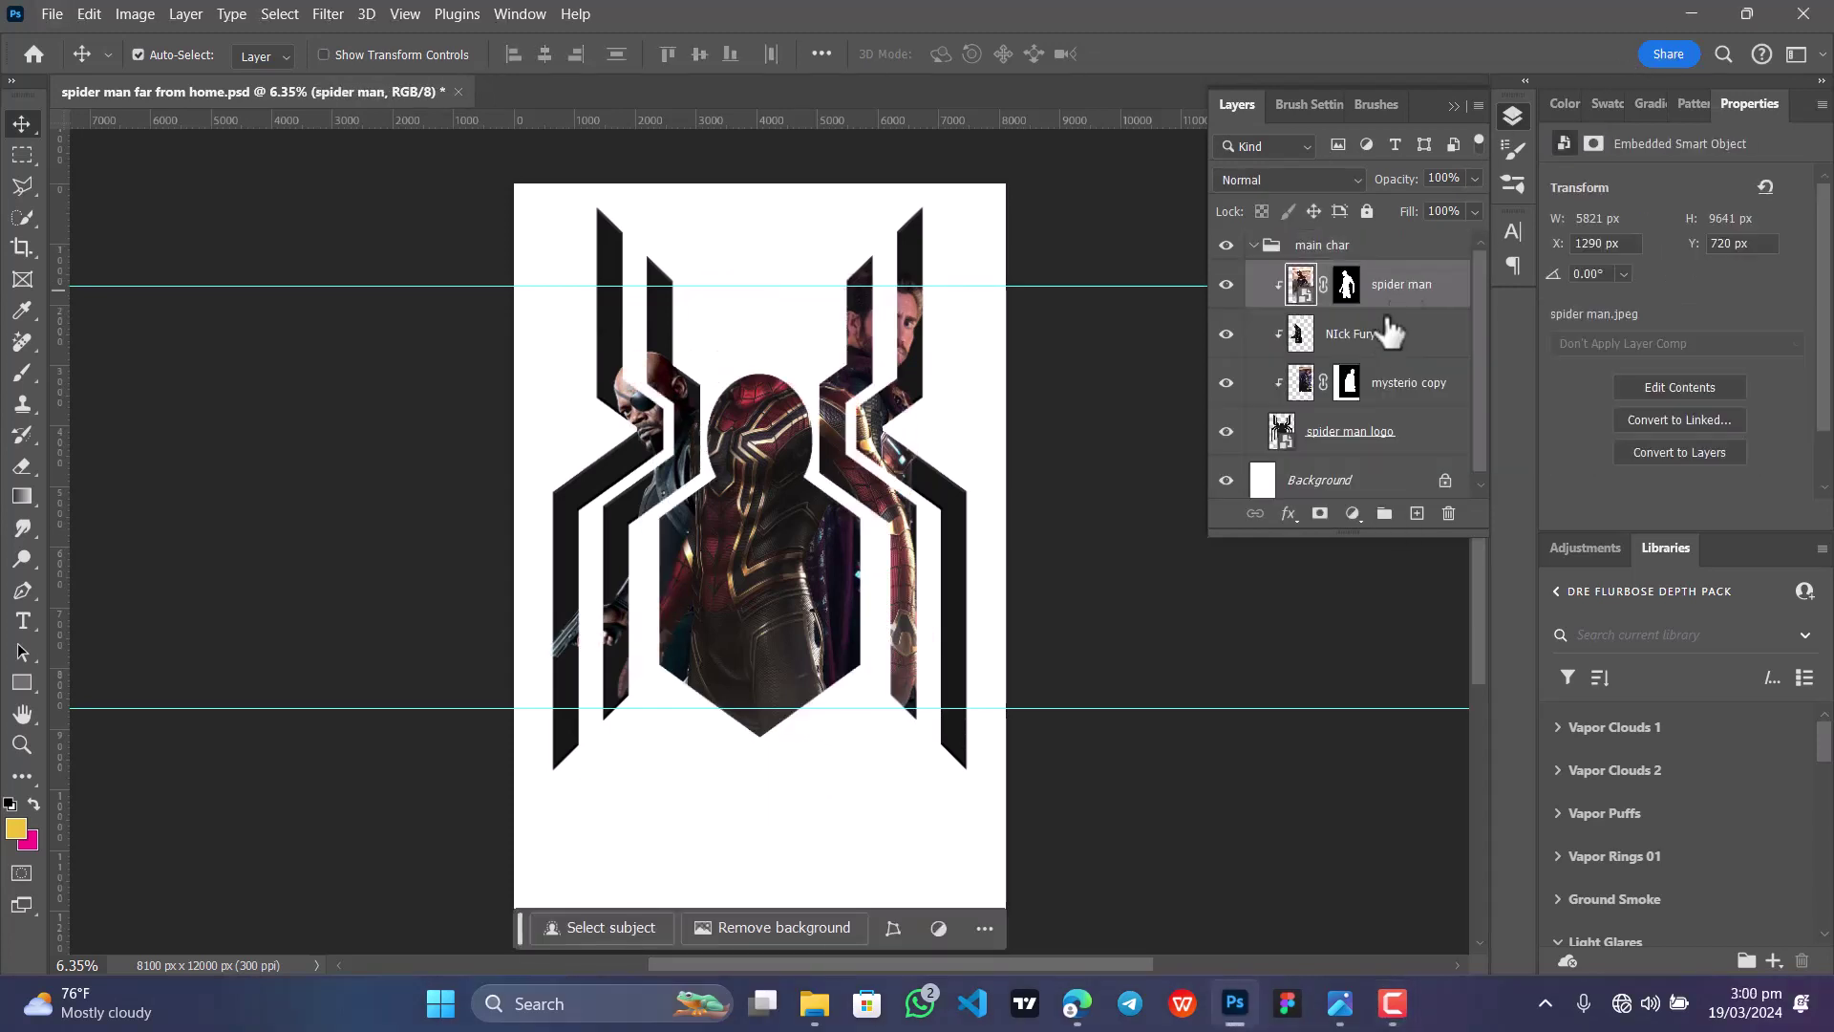
Step: Duplicate the spider man layer, release the copy from its clipping mask, and brush away Spider-Man's lower body on the copy's mask
key(ctrl+j)
key(ctrl+alt+g)
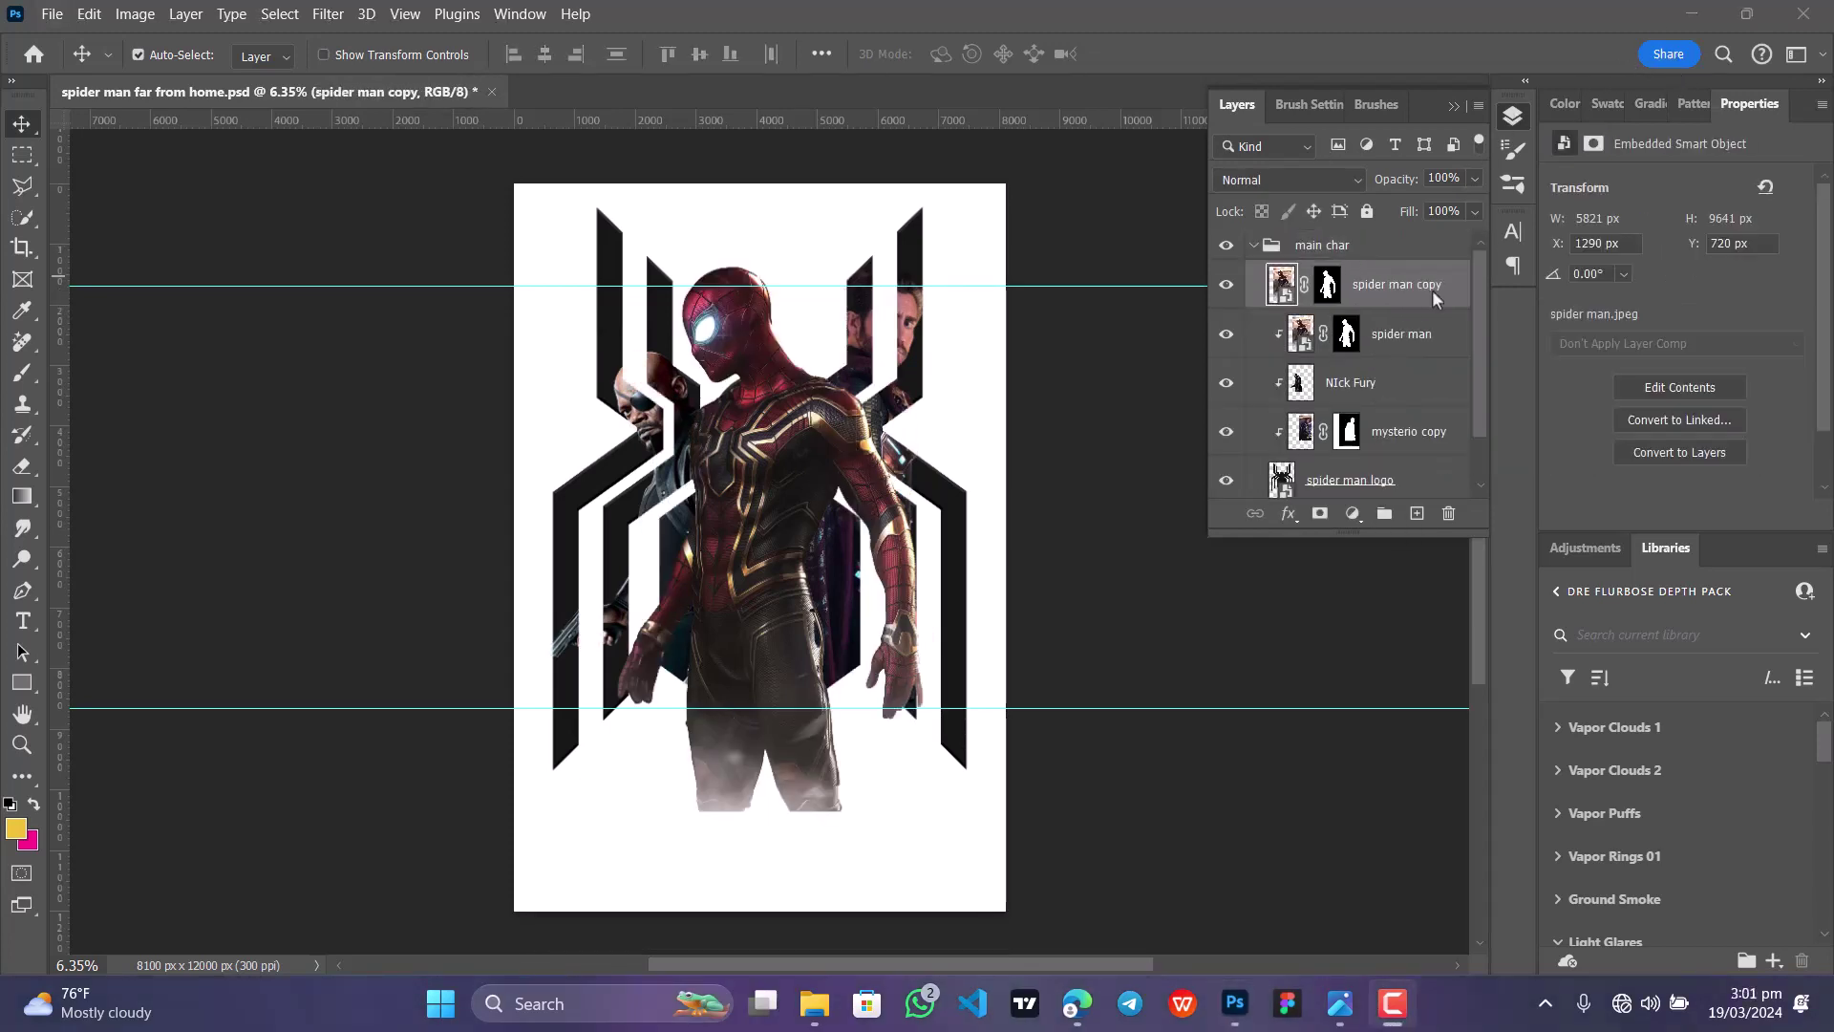
click(1327, 283)
key(b)
click(173, 54)
click(731, 699)
mouse_move(731, 699)
mouse_down()
mouse_move(618, 630)
mouse_move(971, 656)
mouse_move(623, 731)
mouse_move(1046, 577)
mouse_move(974, 409)
mouse_up()
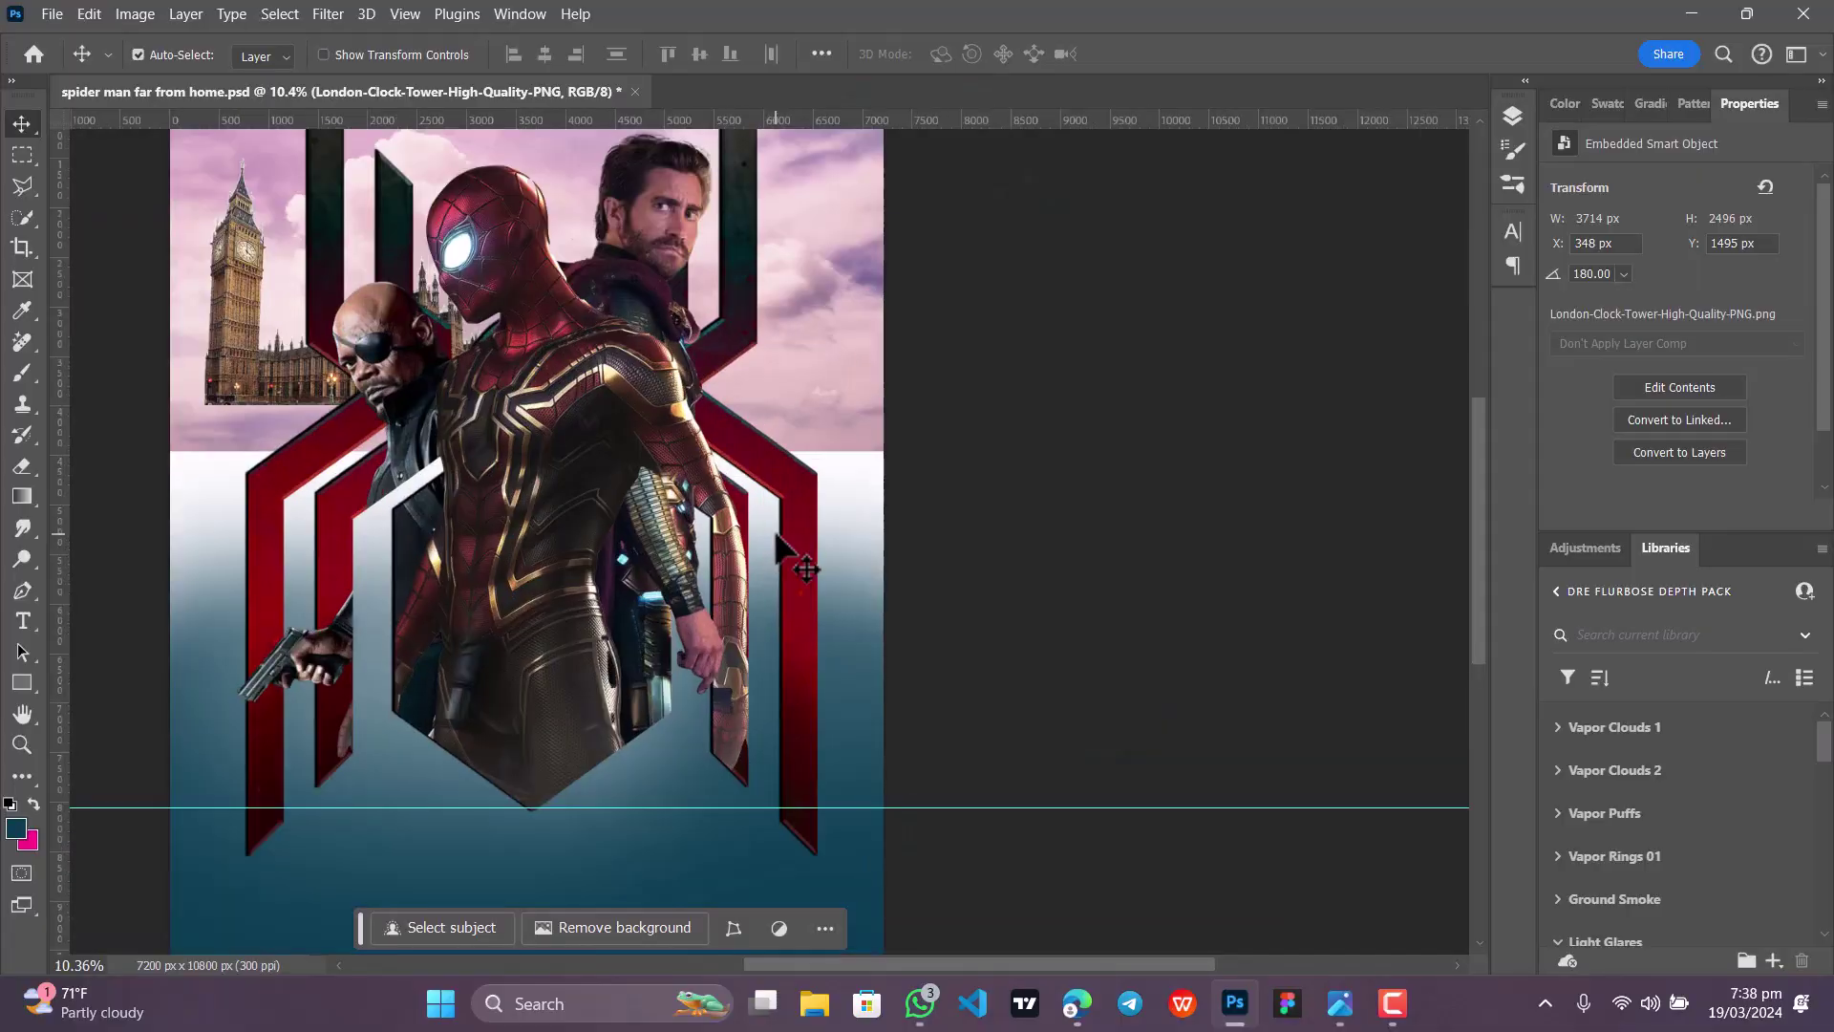
Step: Examine the poster's composition, sky and clock tower placement, and compare them with the reference Spider-Man poster
scroll(796, 494, up, 3)
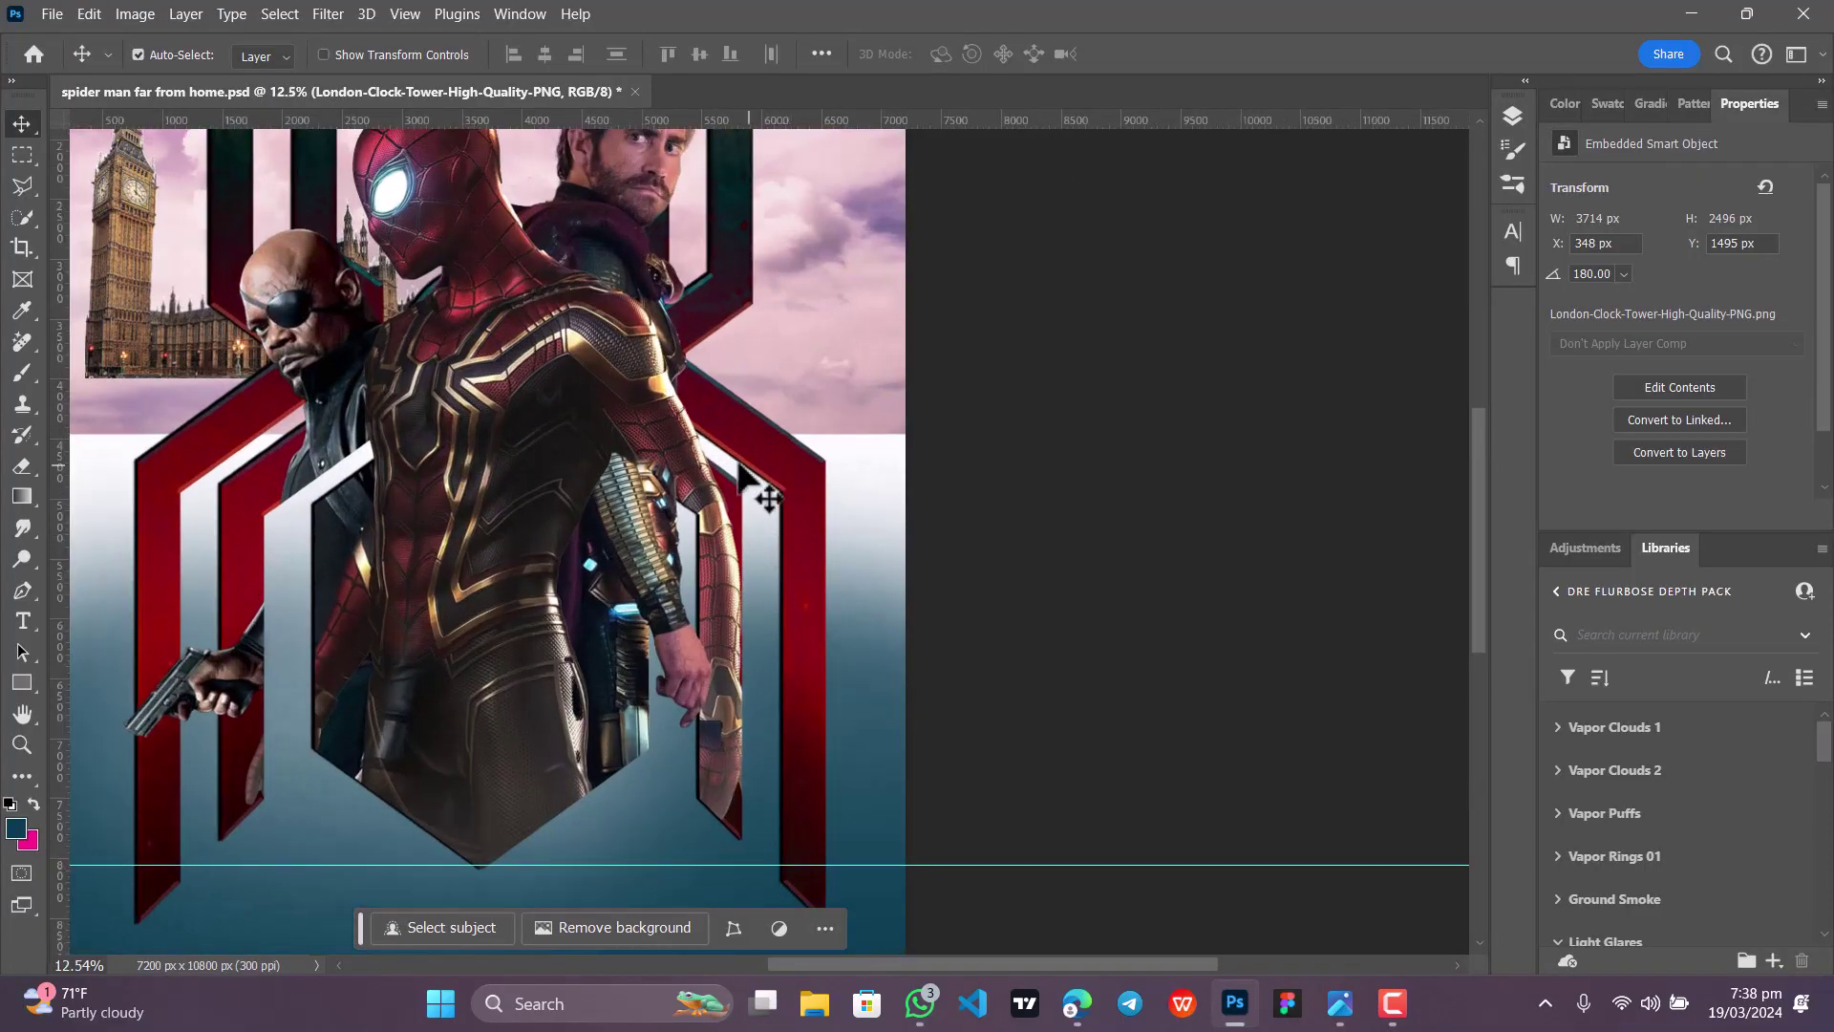
scroll(759, 489, down, 3)
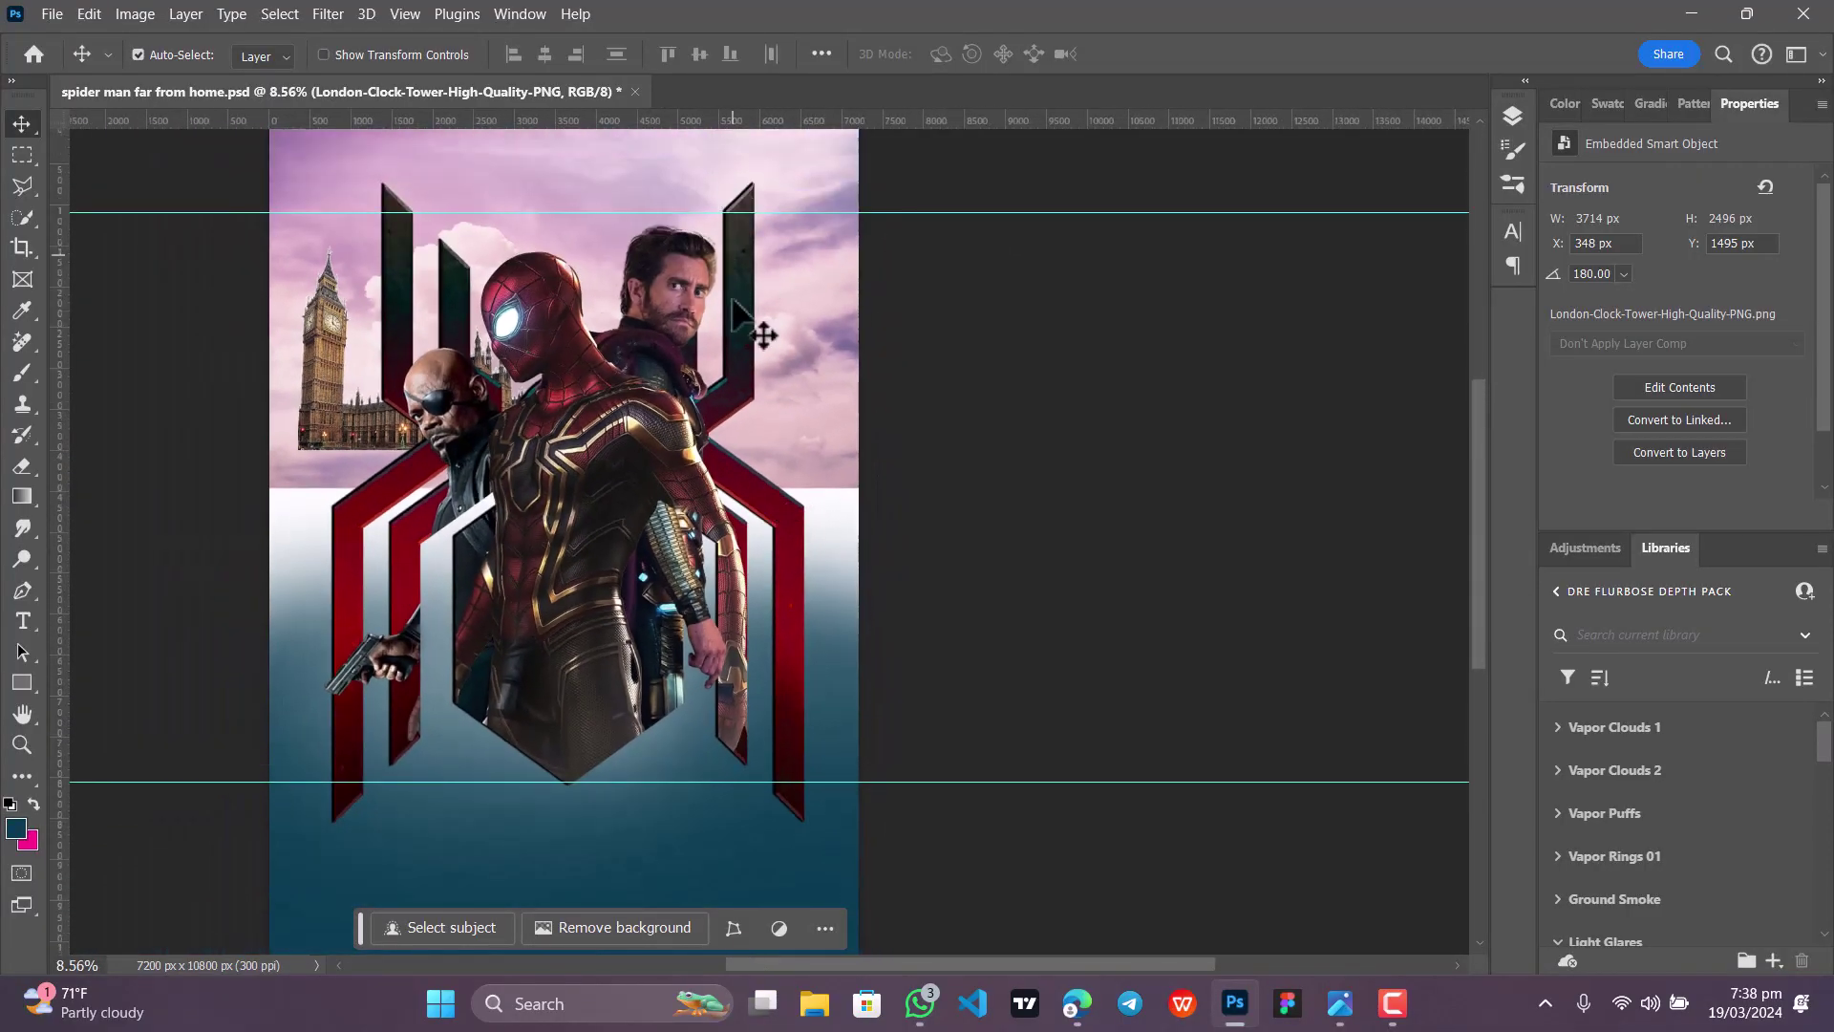
click(1342, 1003)
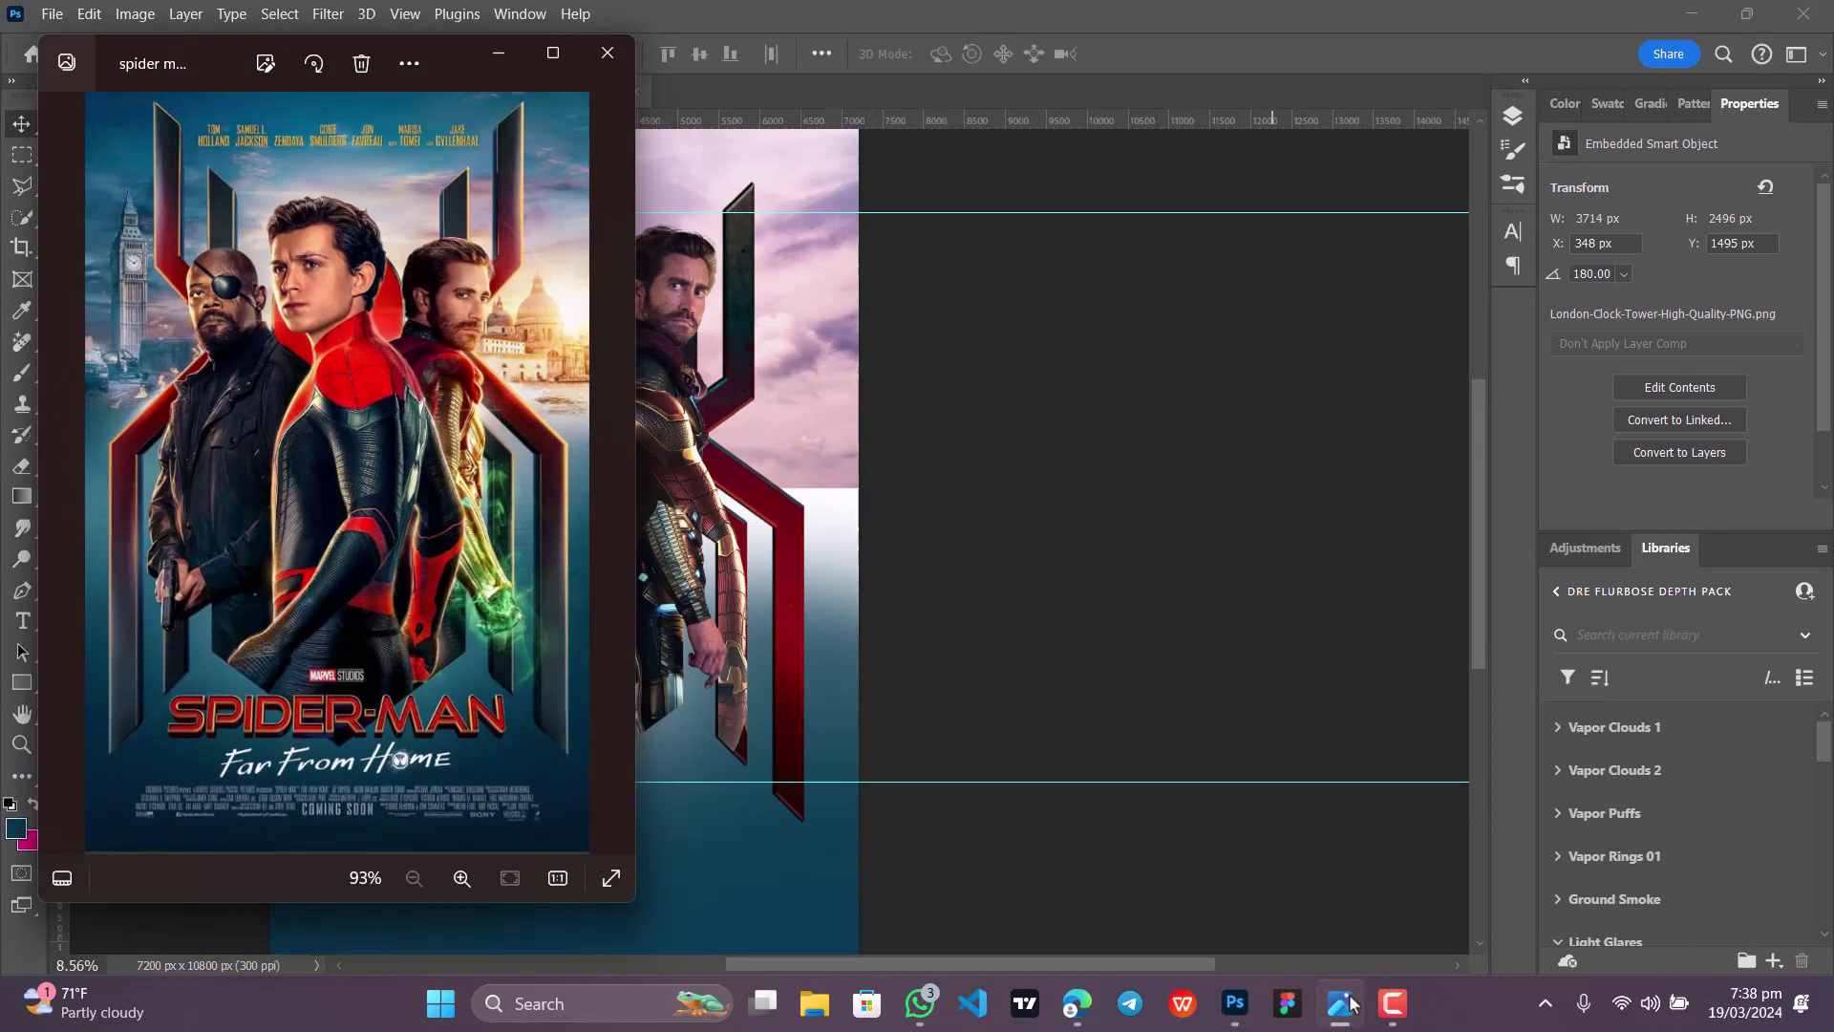
click(1344, 1003)
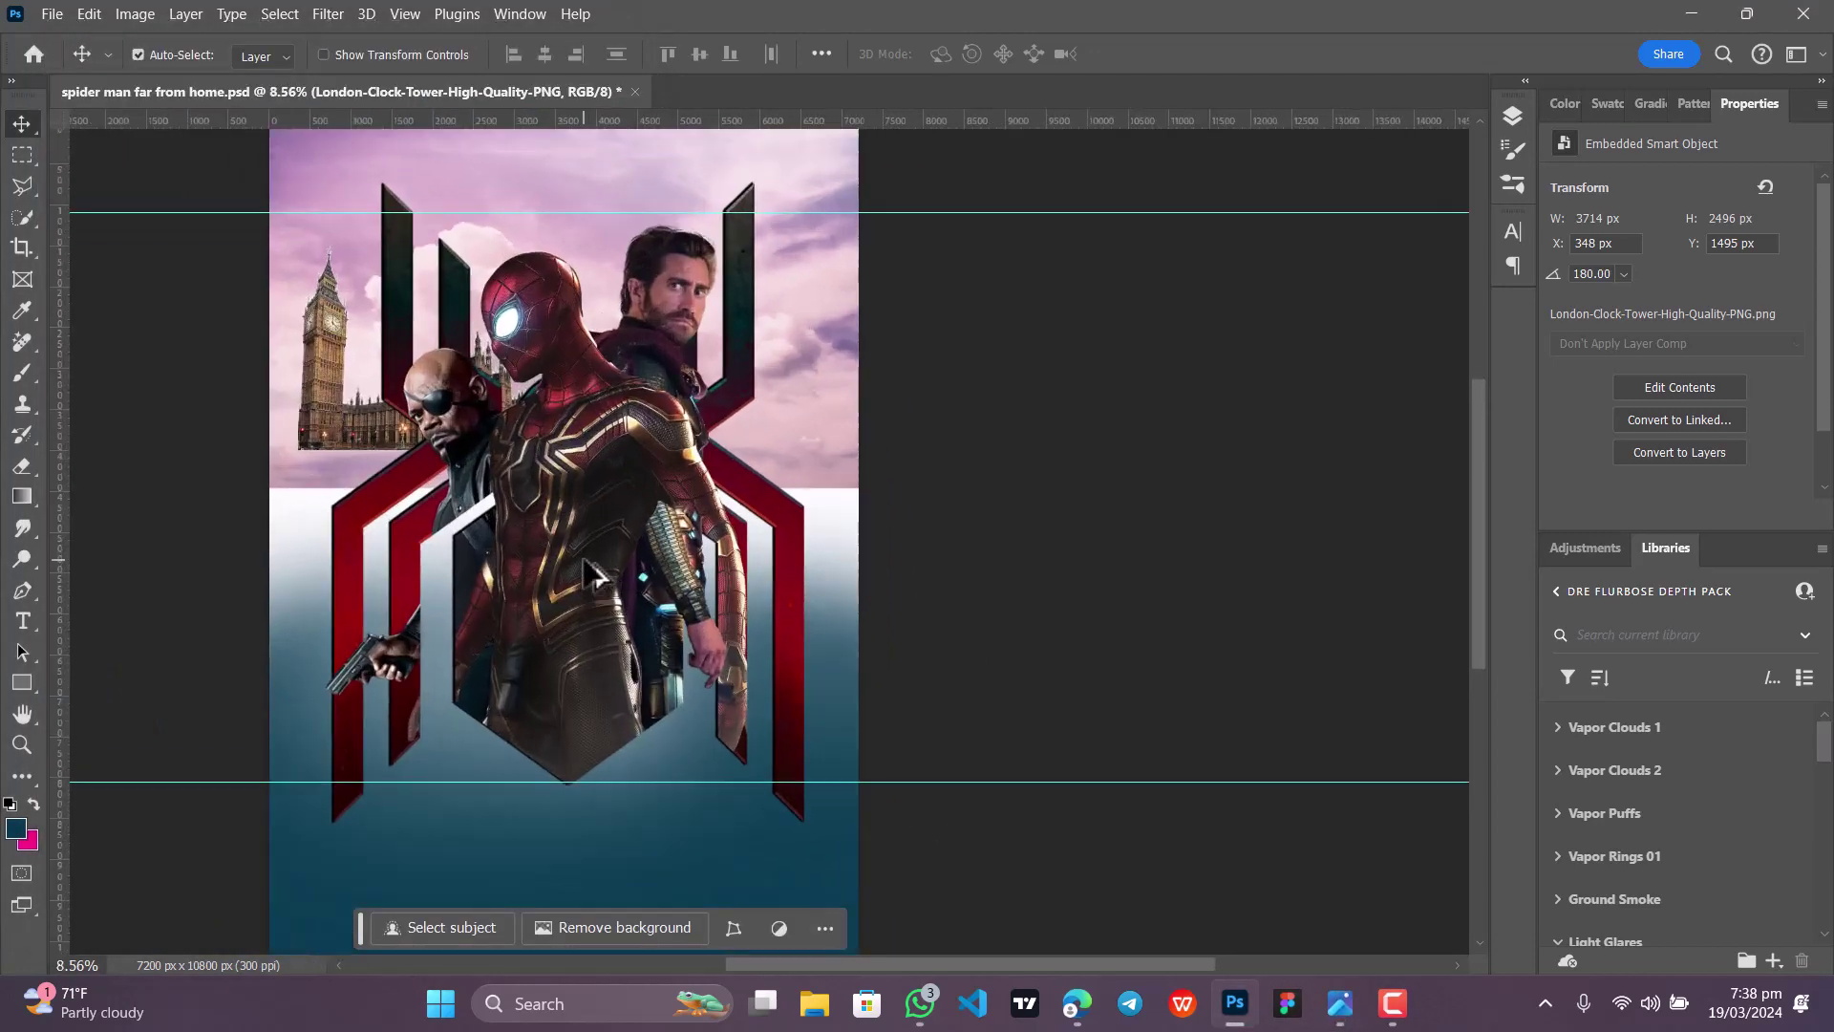
scroll(582, 561, up, 2)
scroll(583, 561, down, 3)
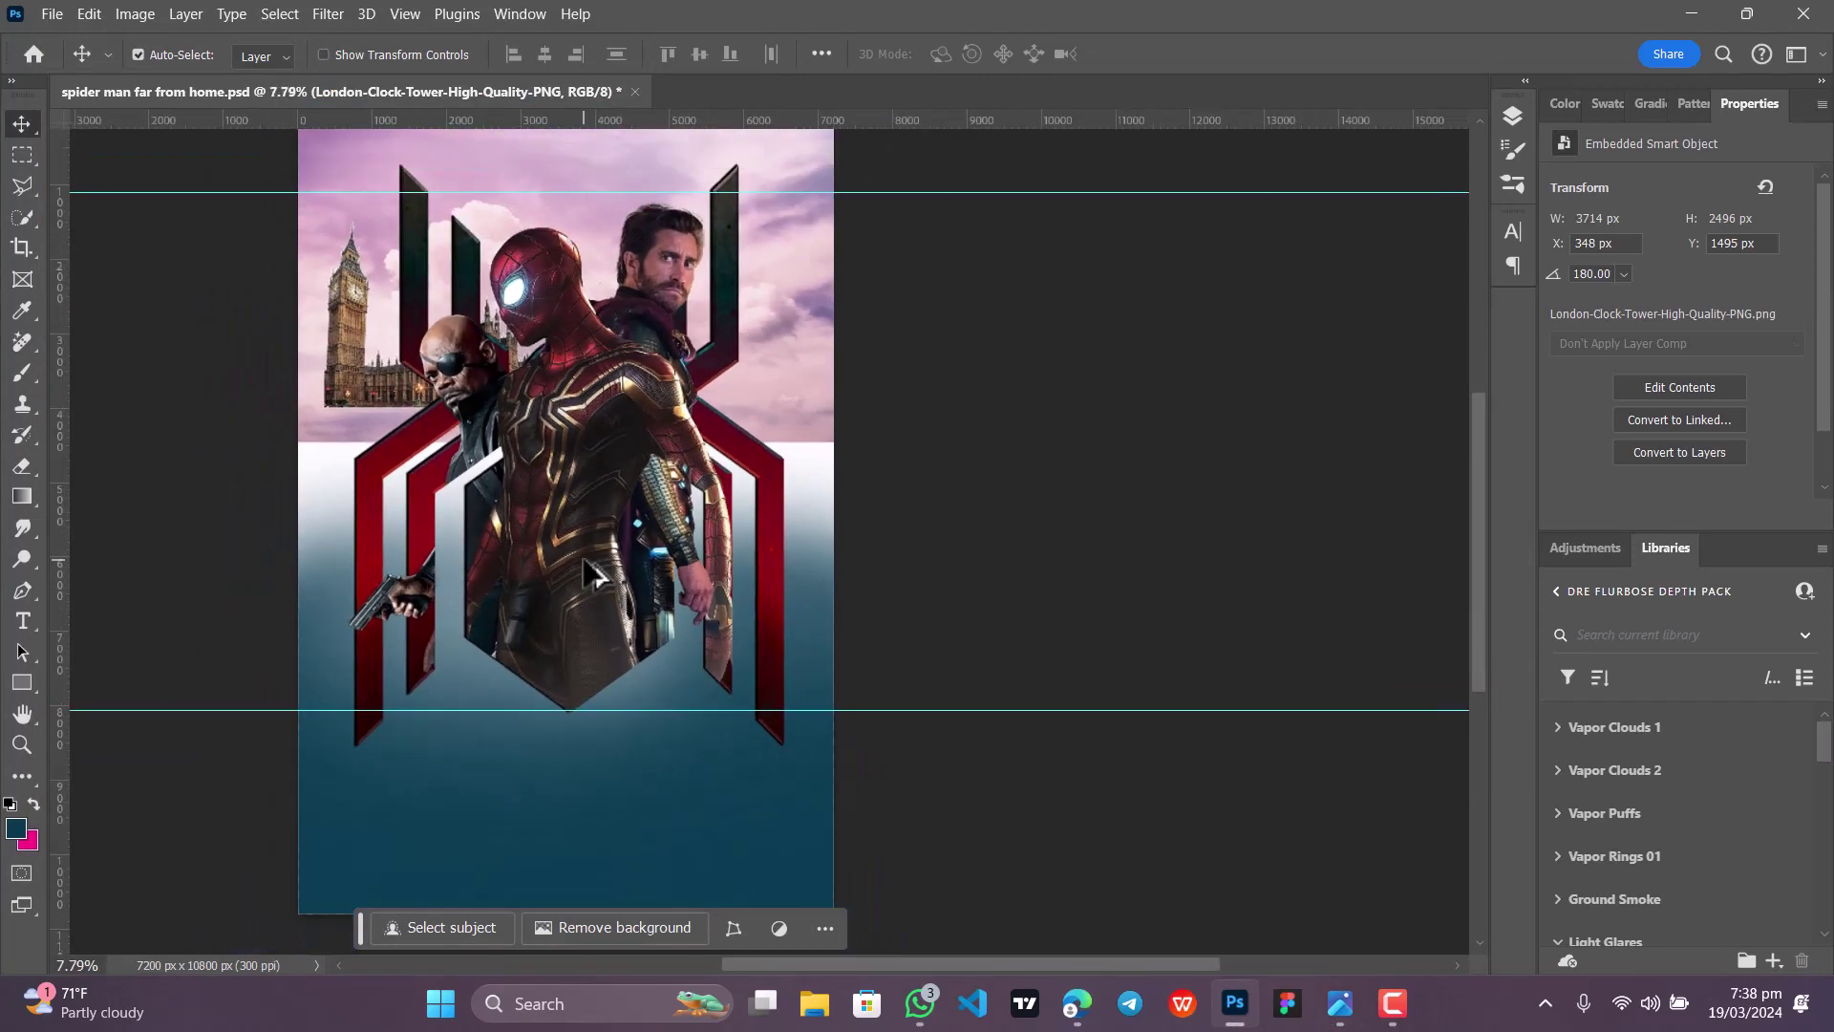
scroll(582, 553, up, 1)
click(787, 322)
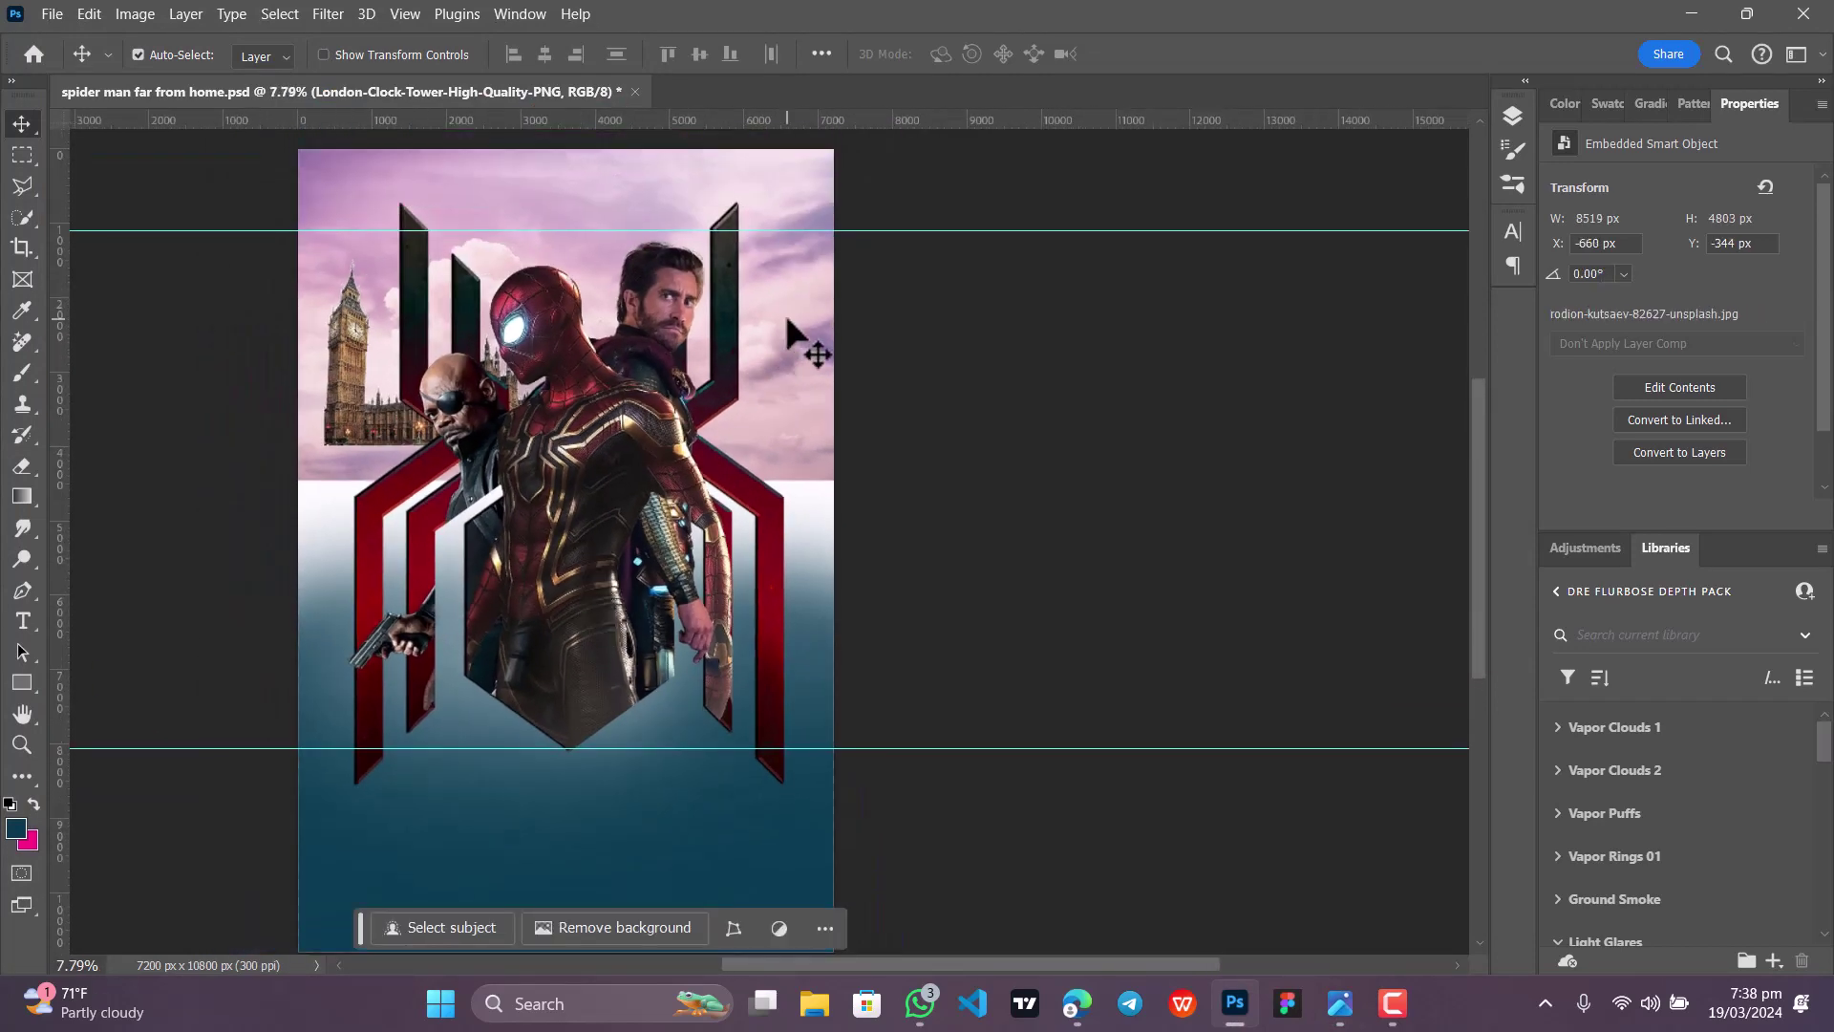
click(355, 349)
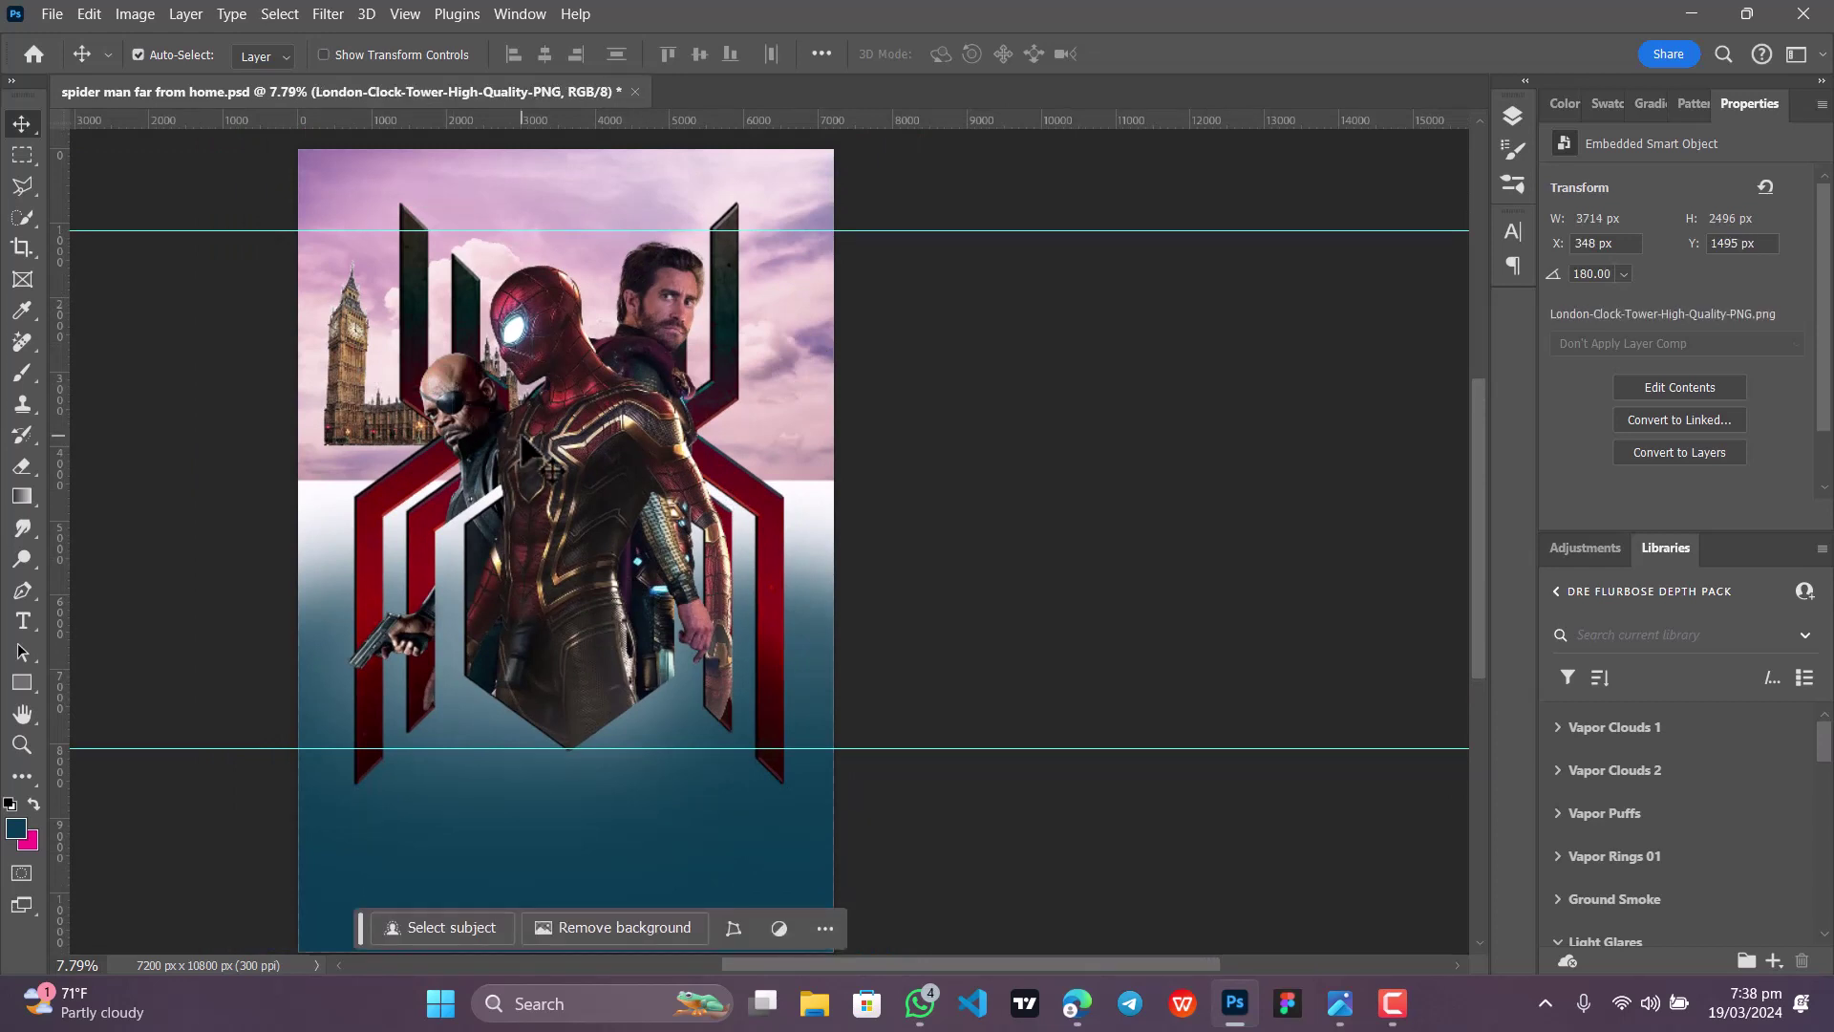
scroll(524, 456, down, 1)
scroll(533, 482, up, 2)
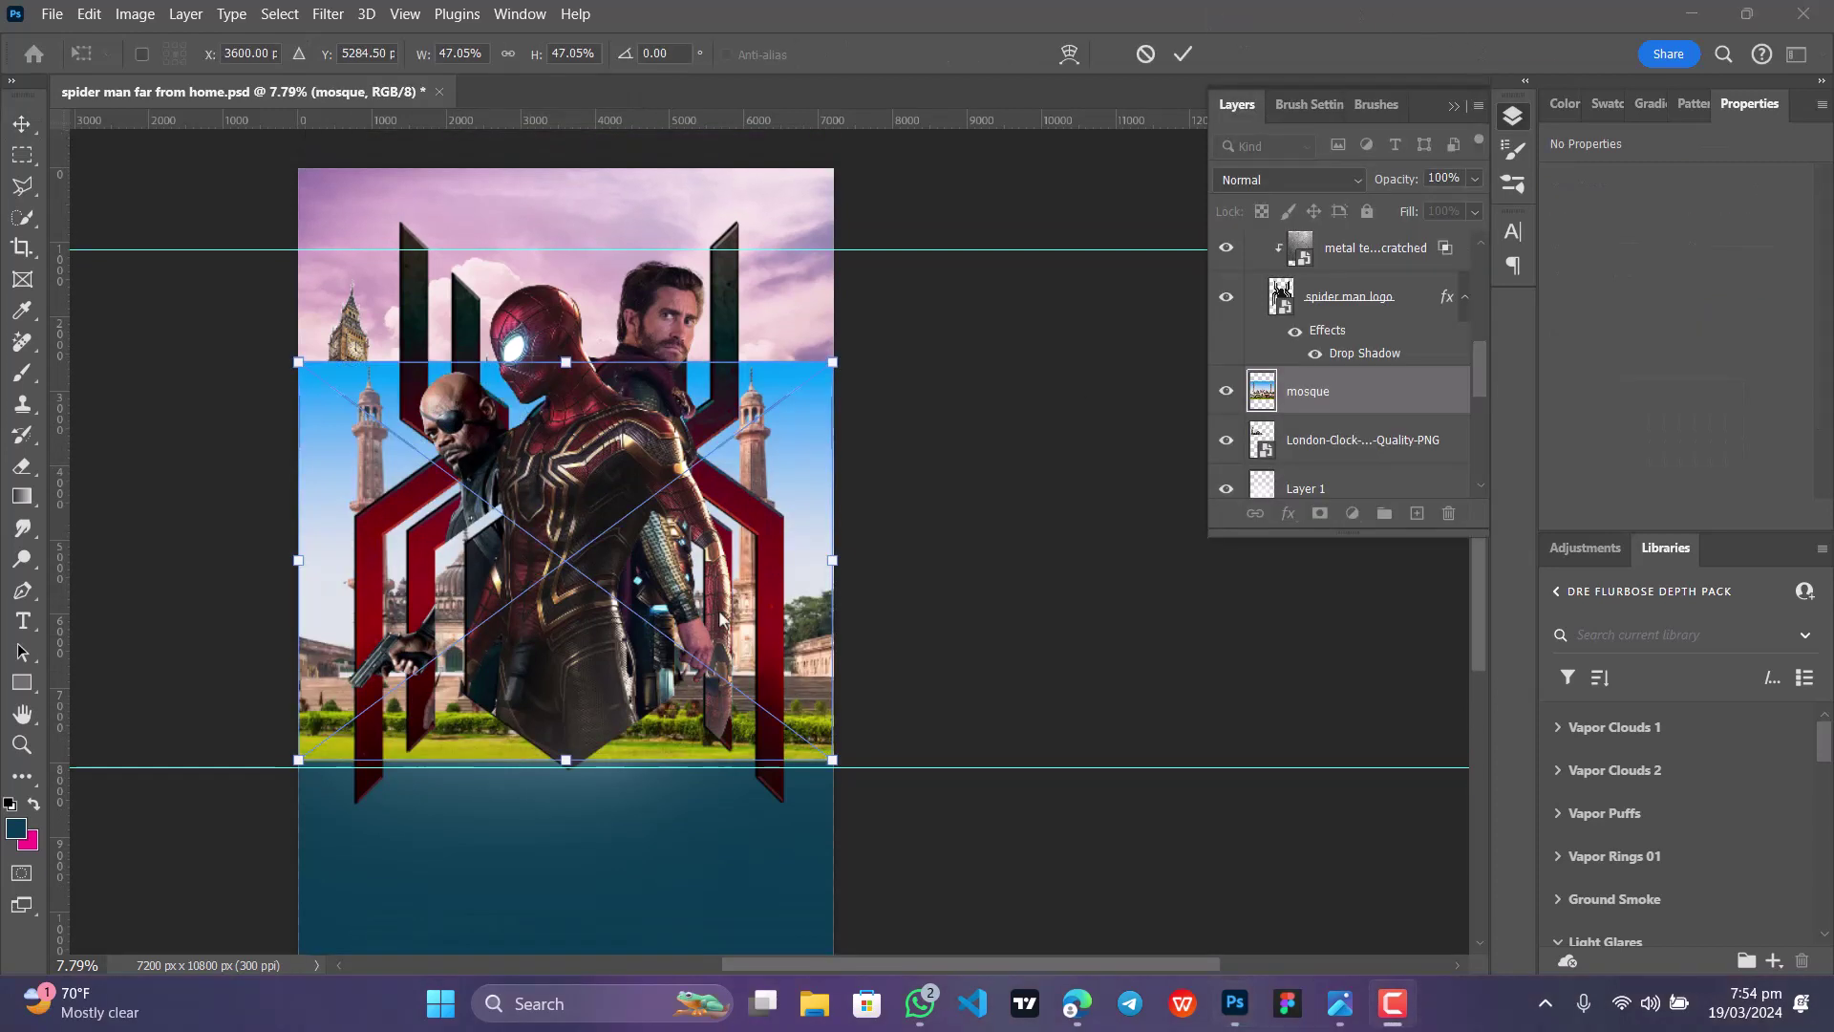
Step: Position the mosque behind Mysterio's shoulder on the side opposite the clock tower, using the reference poster as a guide
click(770, 594)
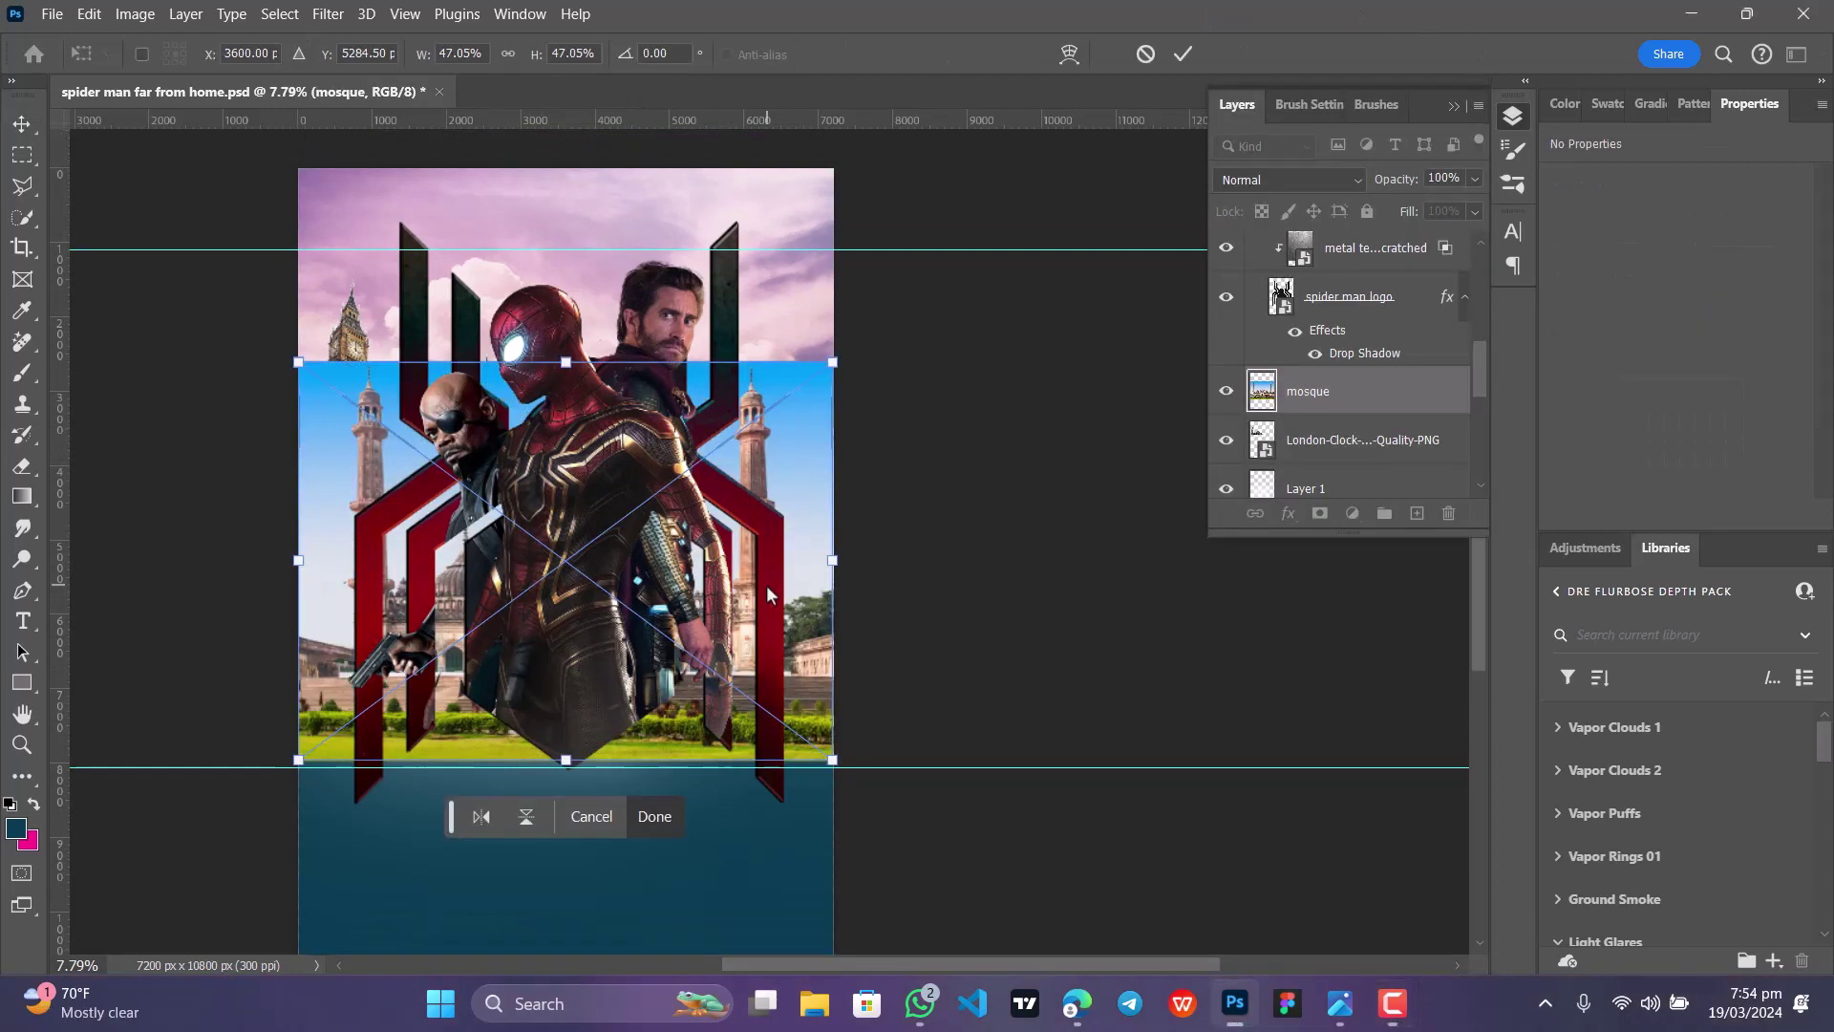
drag(770, 603, 772, 531)
mouse_move(1234, 1003)
click(1323, 1004)
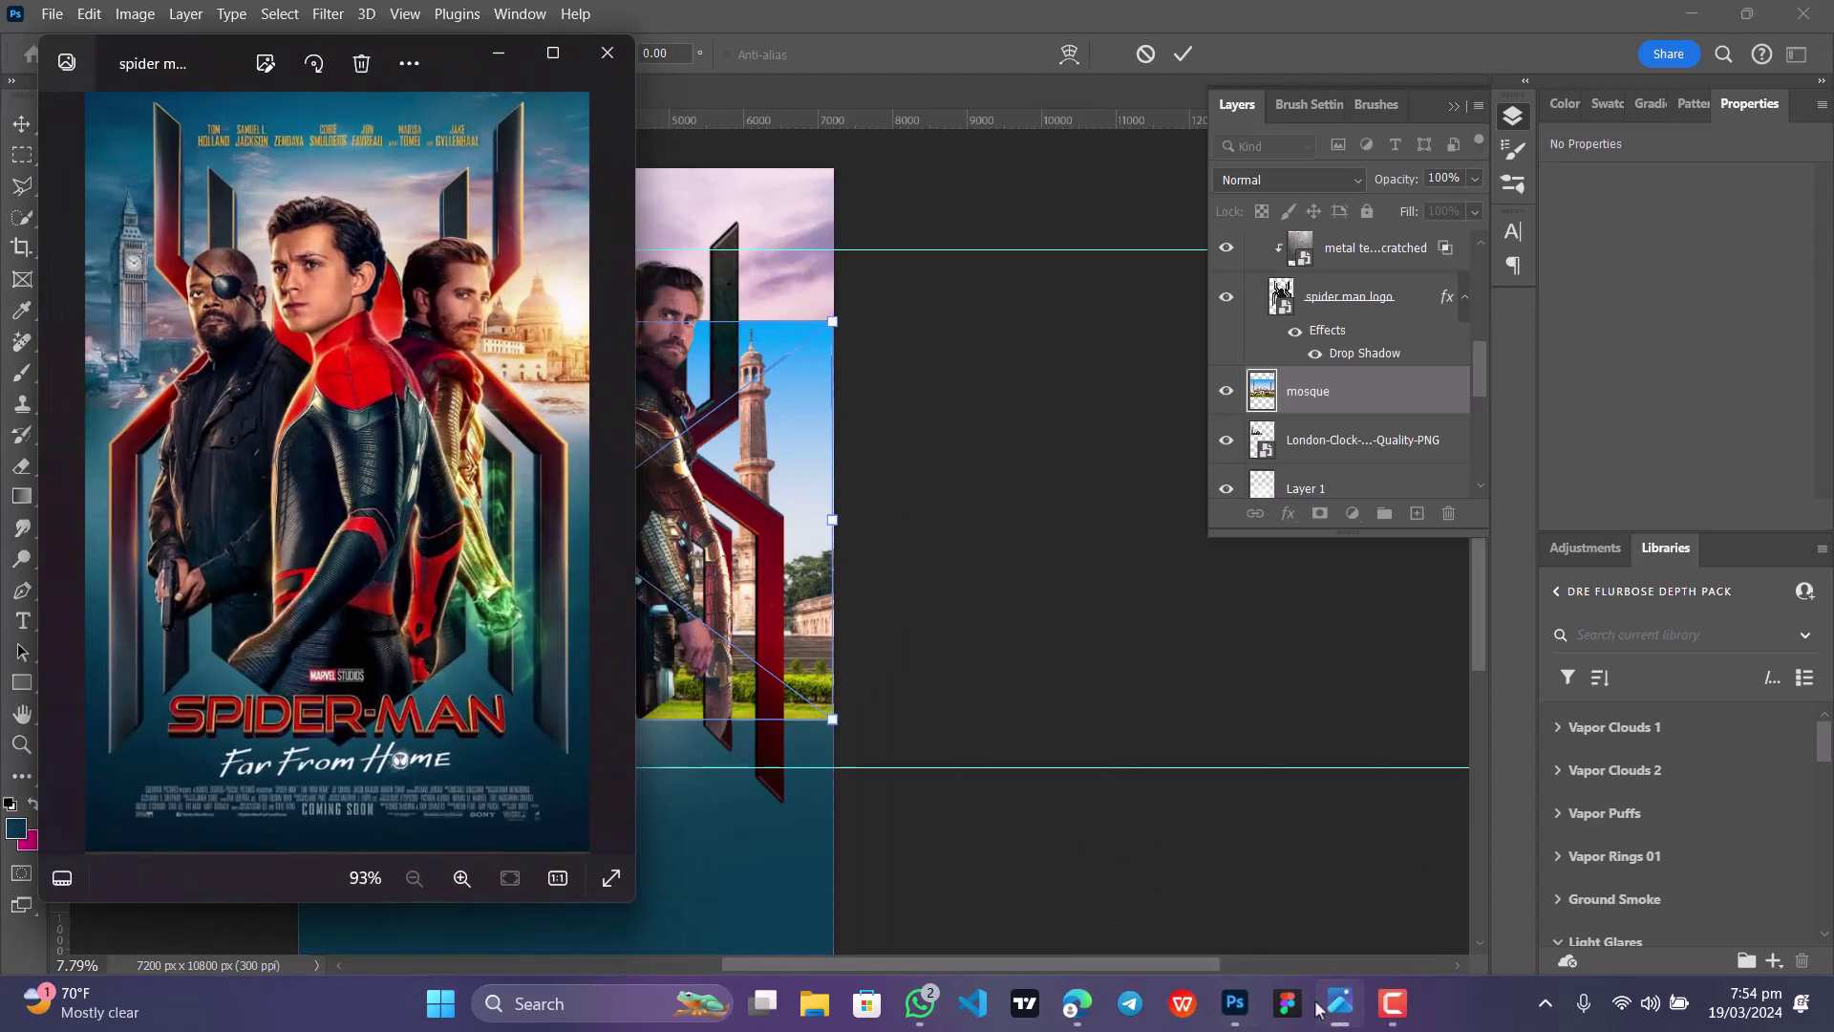
click(497, 52)
drag(789, 396, 1003, 330)
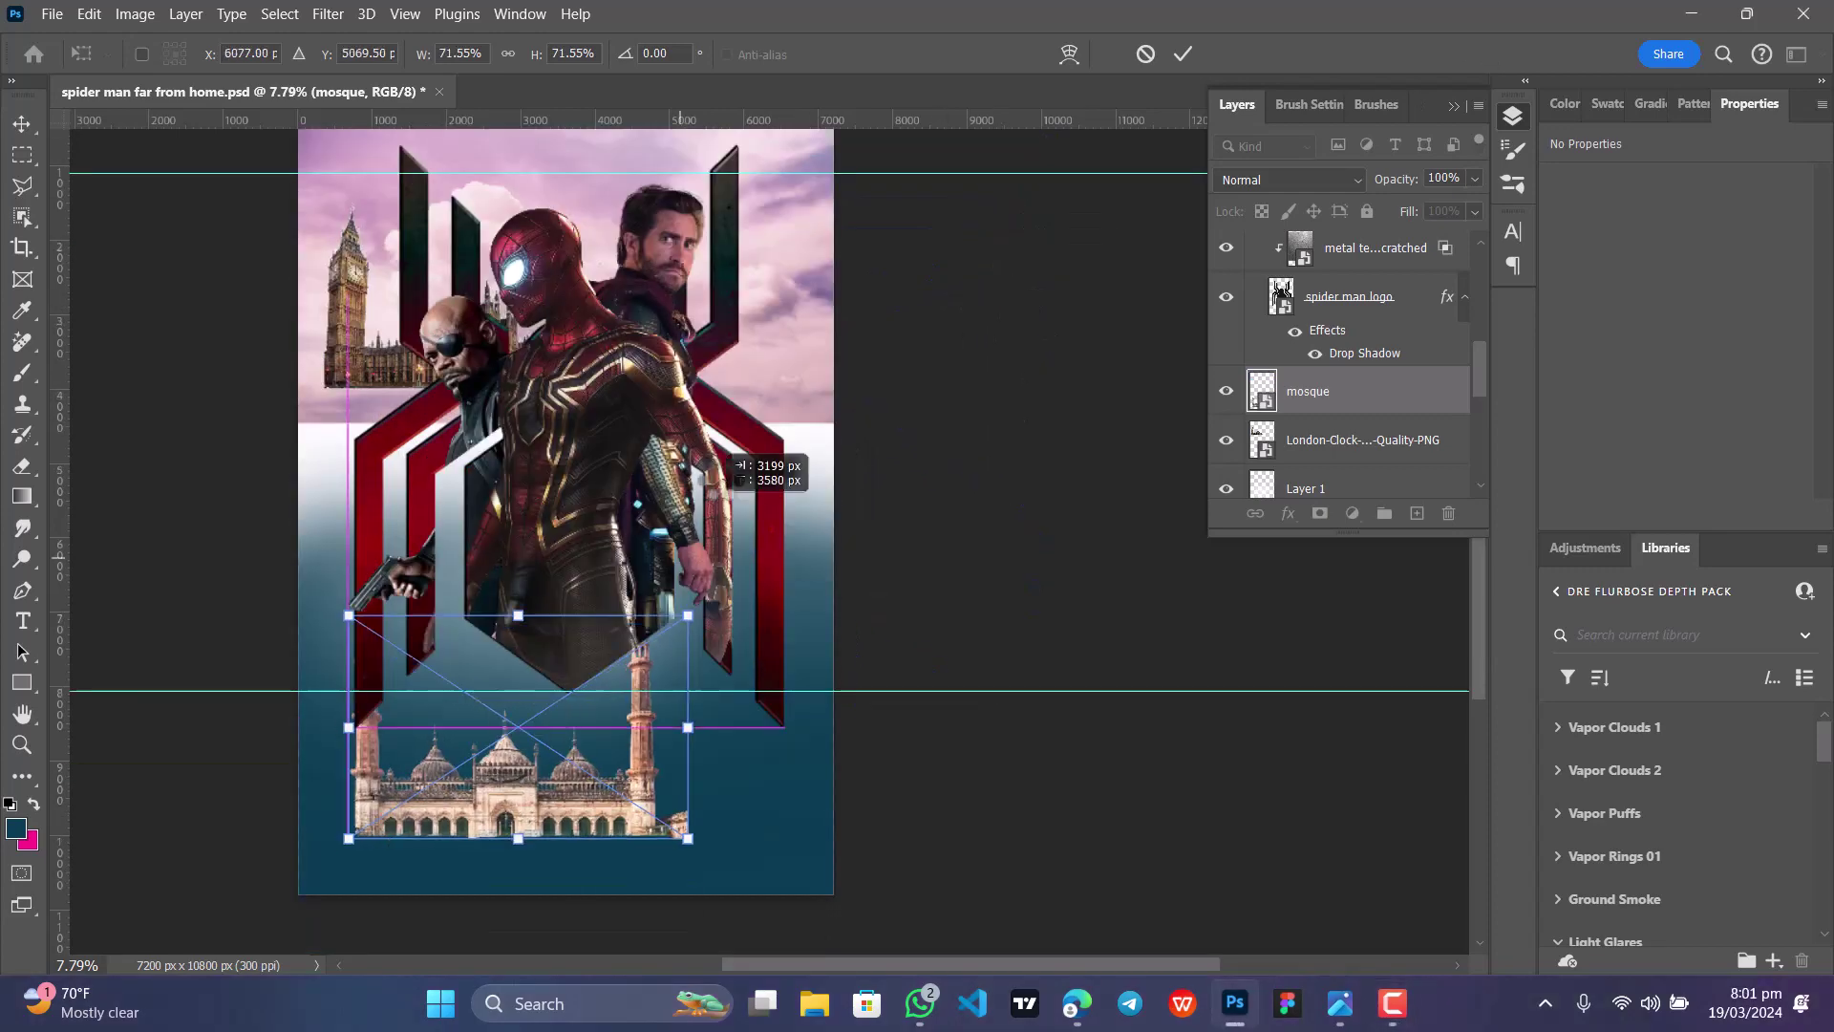
drag(453, 825, 797, 350)
drag(800, 285, 793, 288)
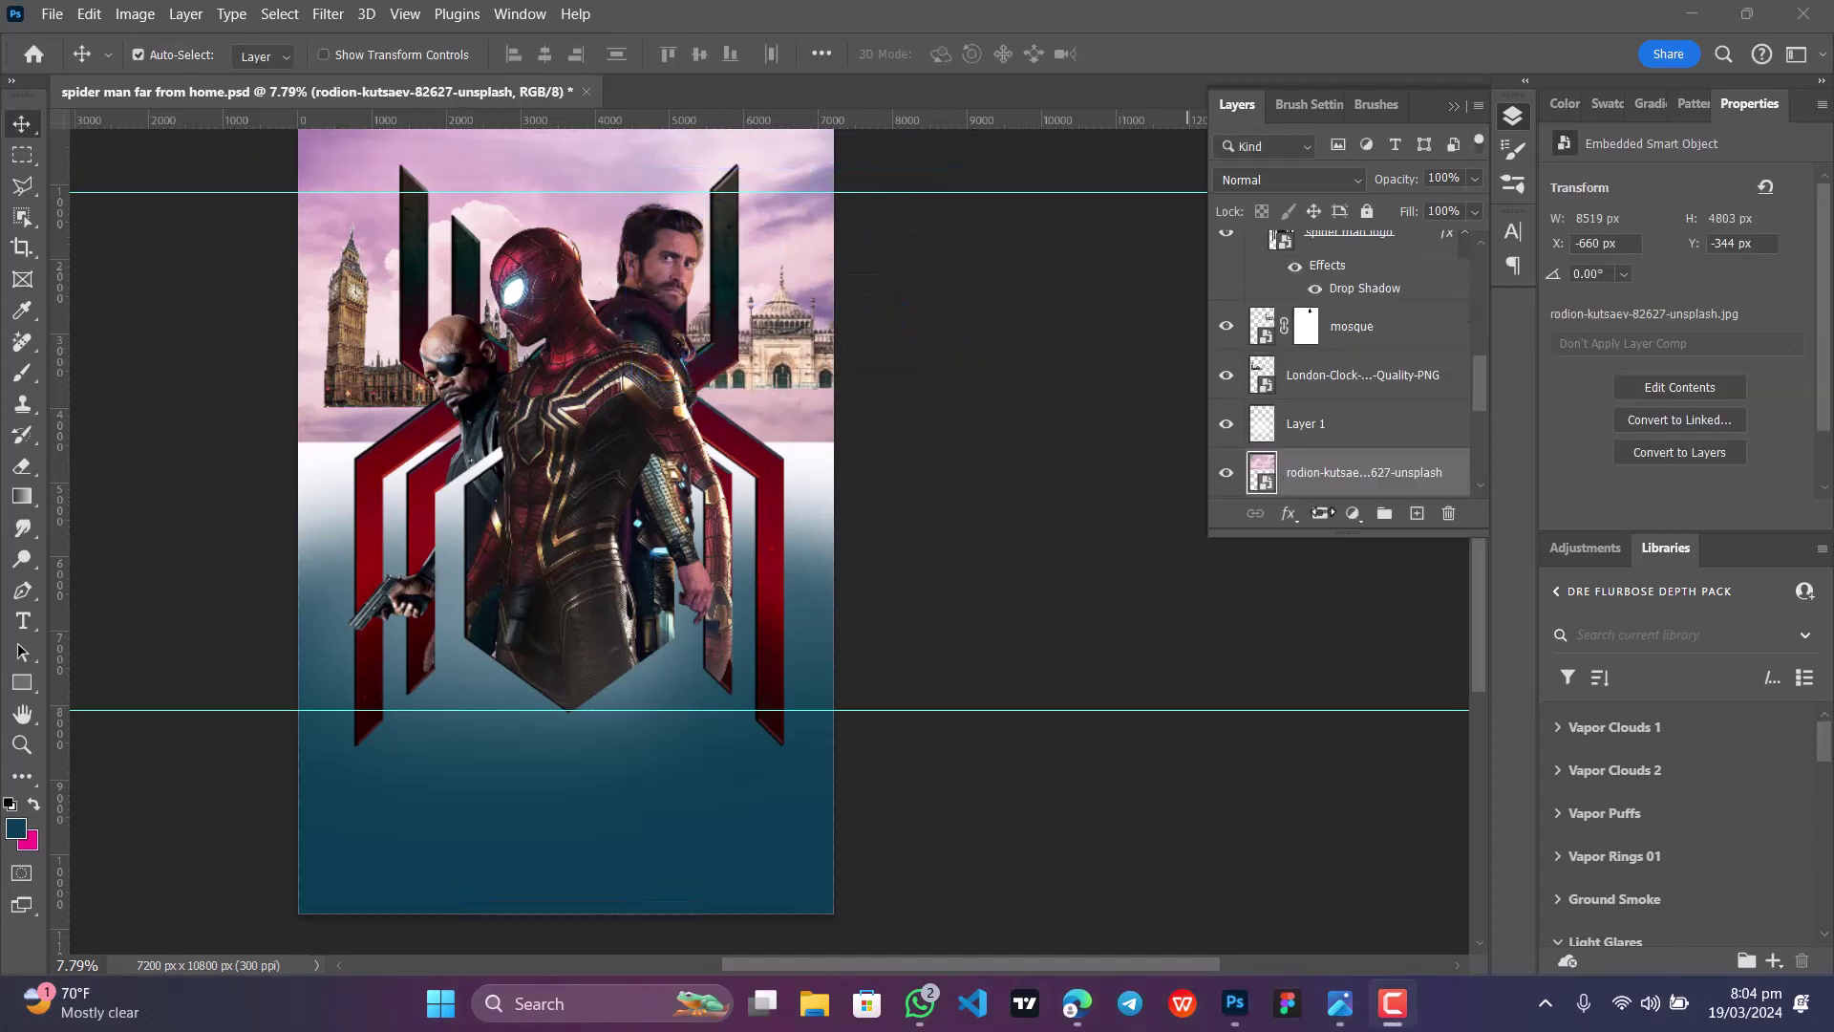
Step: Brush black on the rodion-kutsaev sky layer's mask along its lower edge to fade it into the background
key(b)
click(175, 60)
click(496, 430)
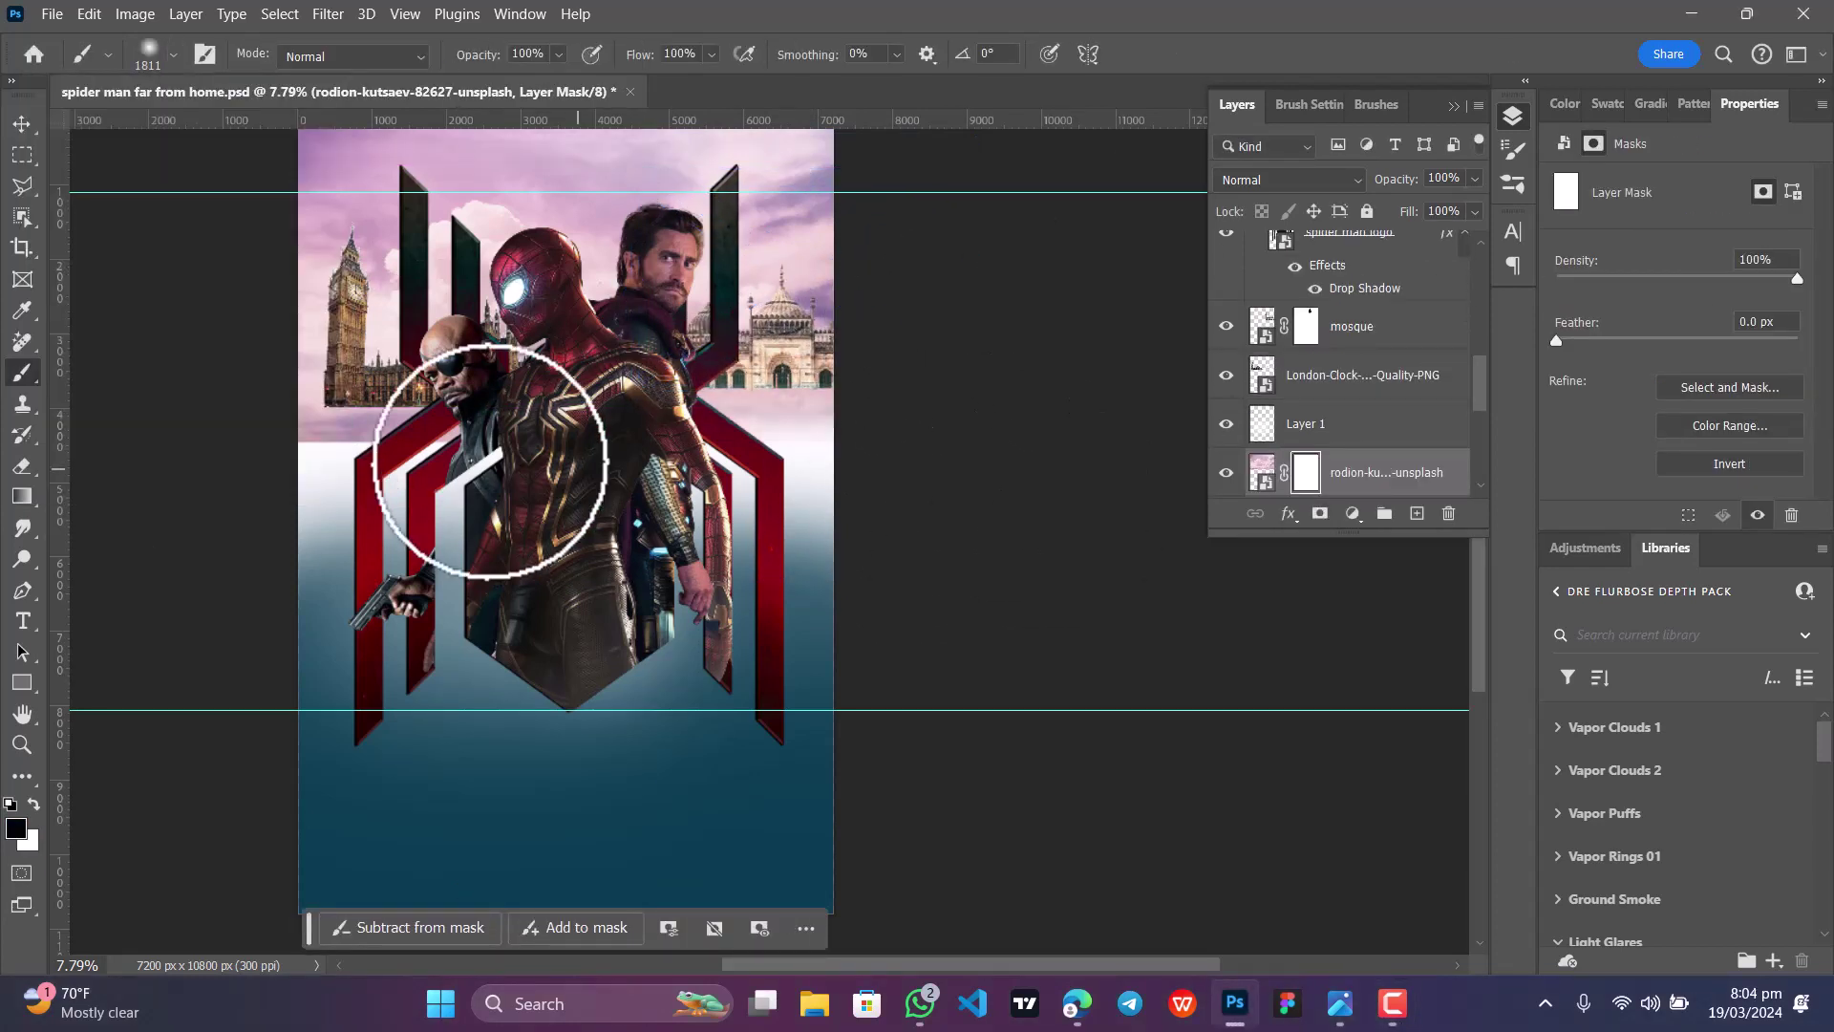
drag(511, 437, 807, 463)
key(v)
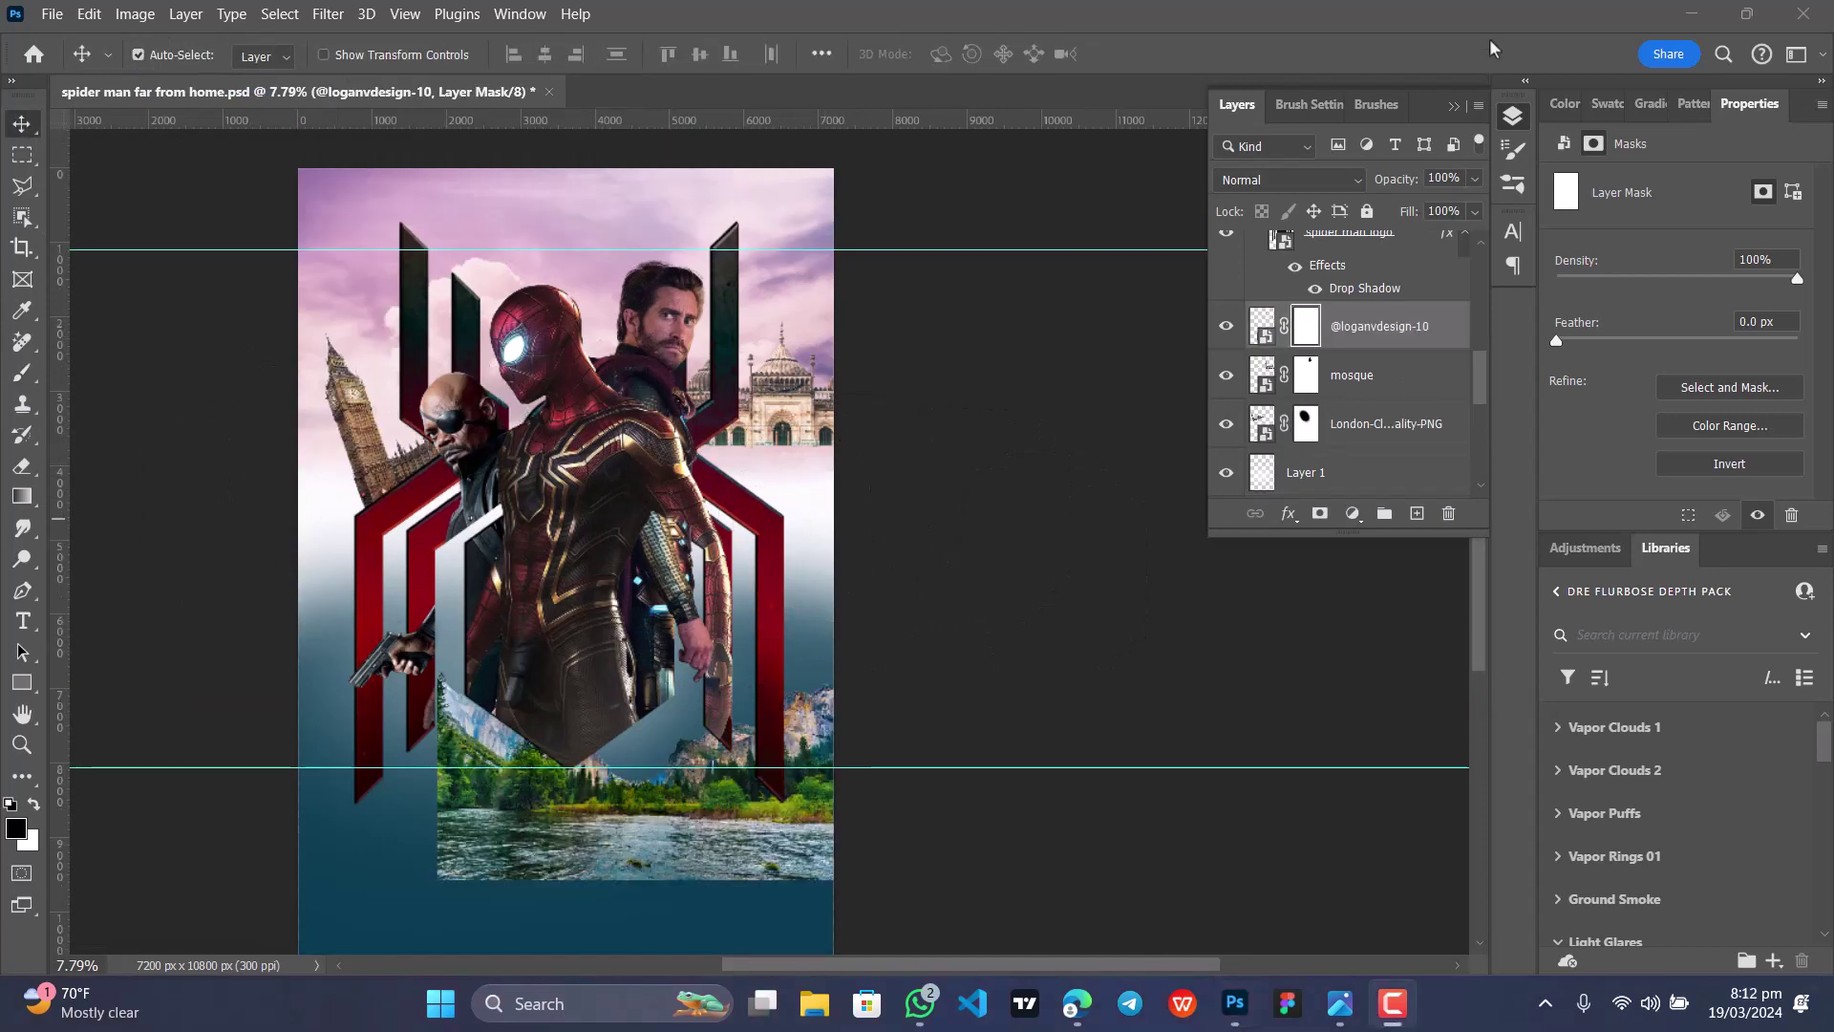
click(710, 795)
drag(707, 831, 691, 858)
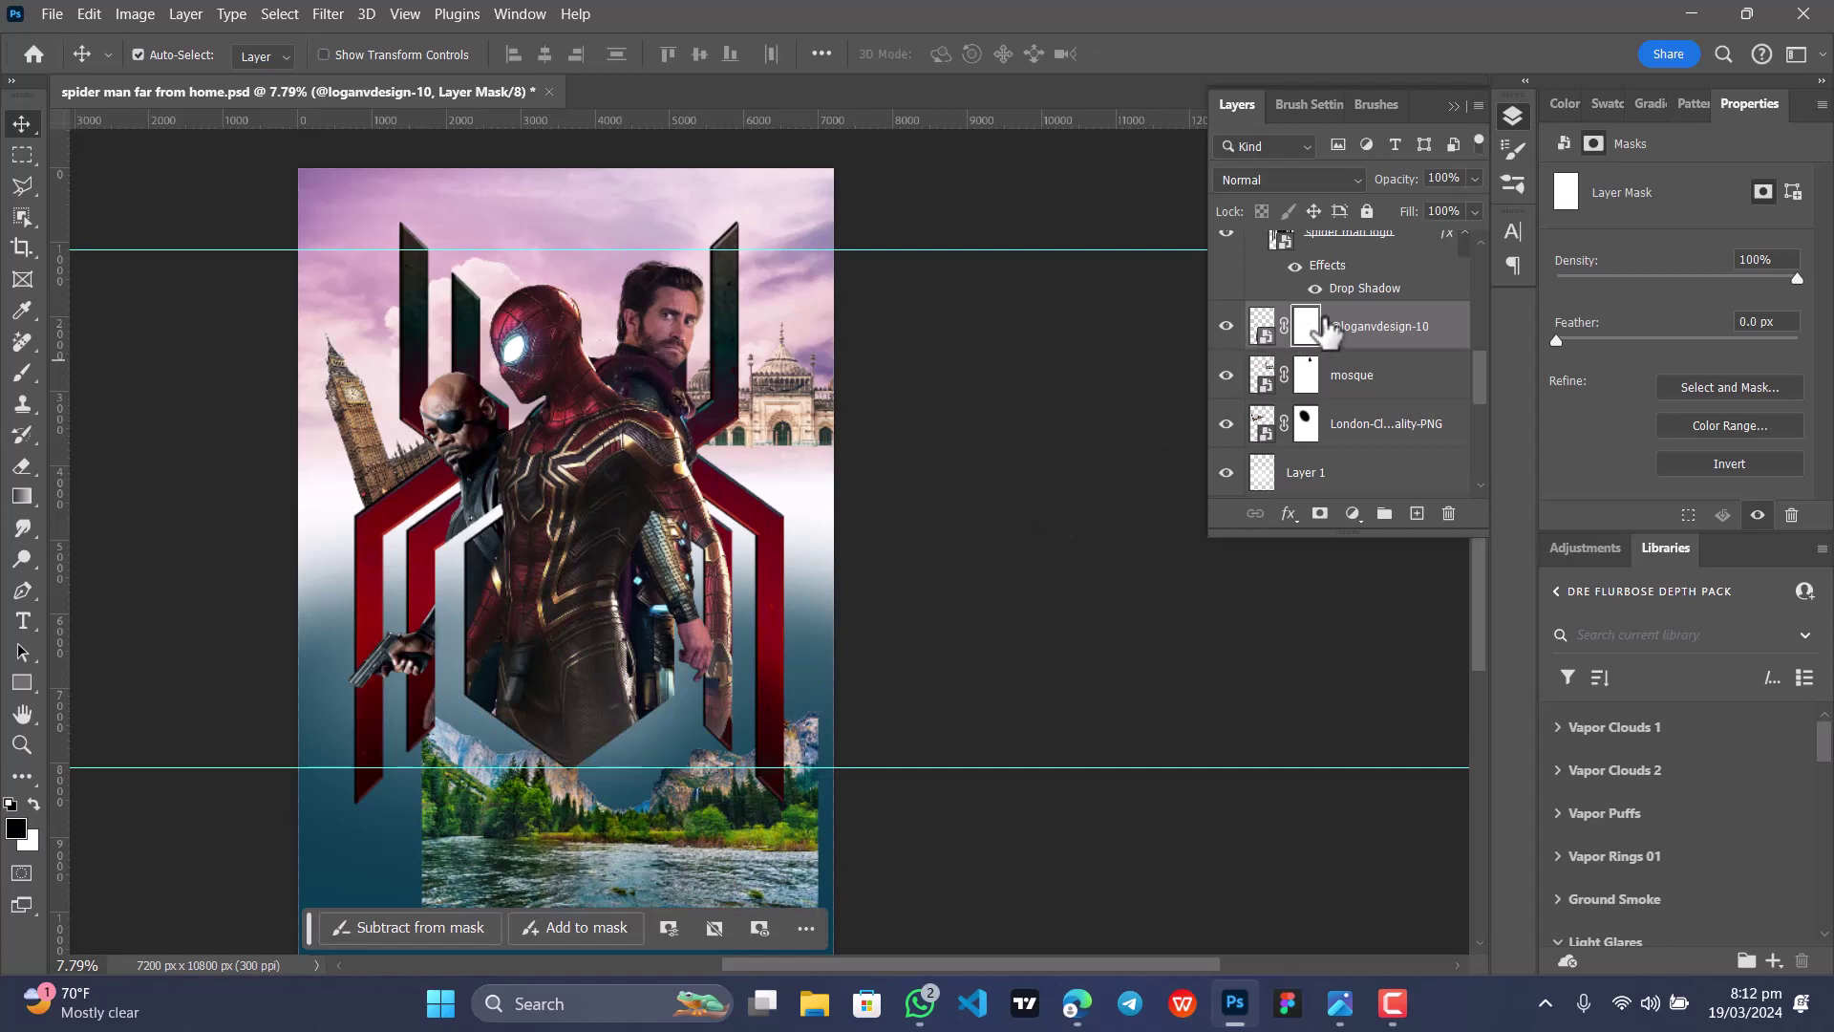
click(25, 378)
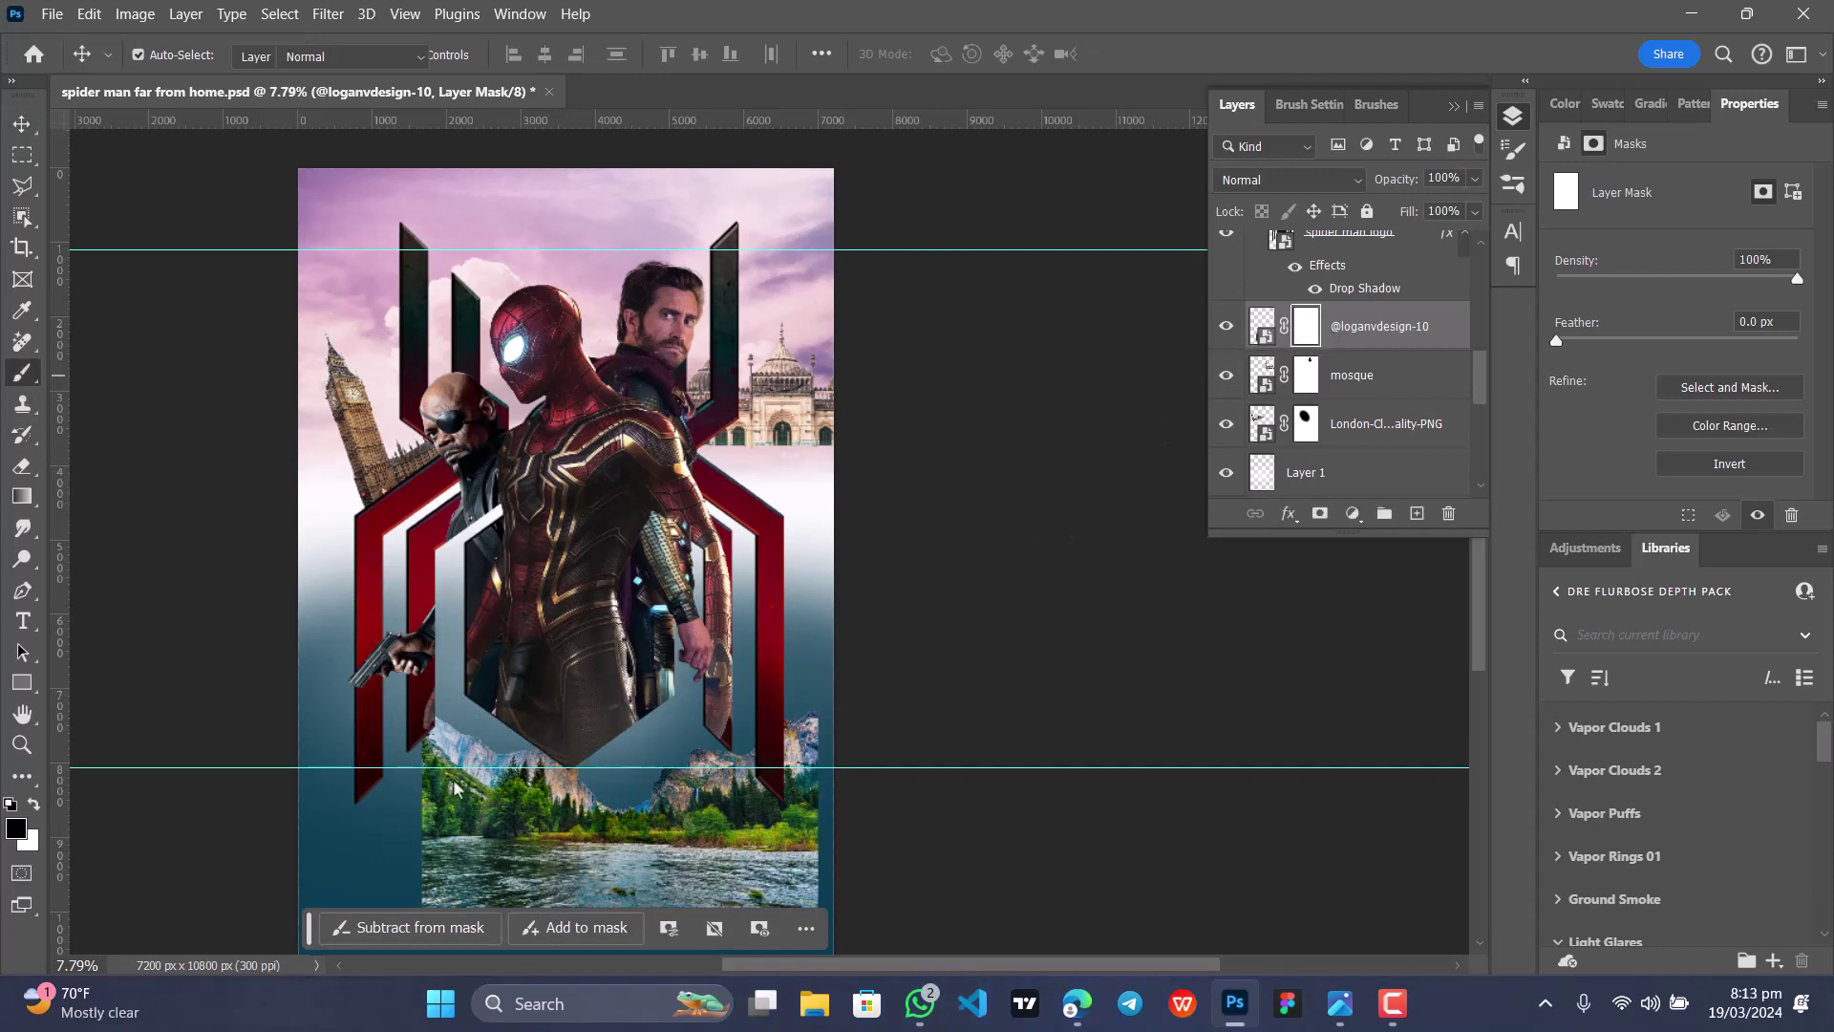
mouse_move(478, 736)
mouse_down()
mouse_move(435, 743)
mouse_move(563, 753)
mouse_up()
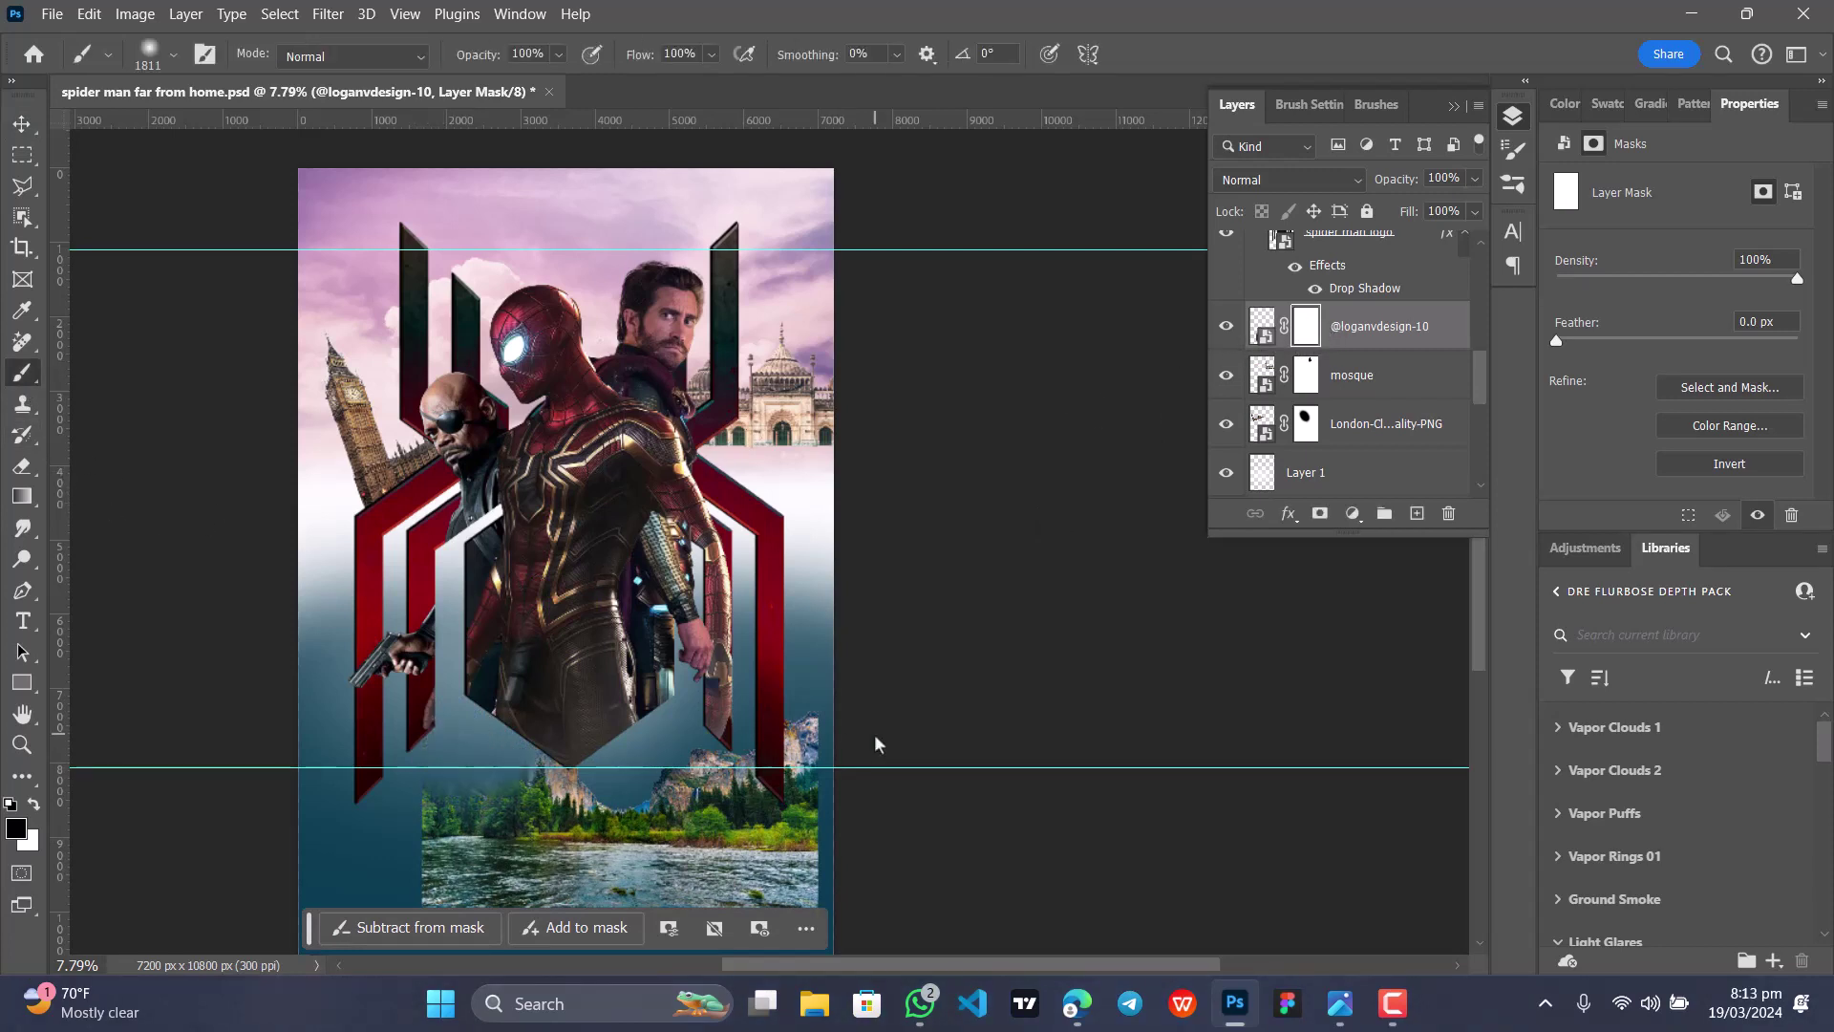
drag(833, 744, 898, 747)
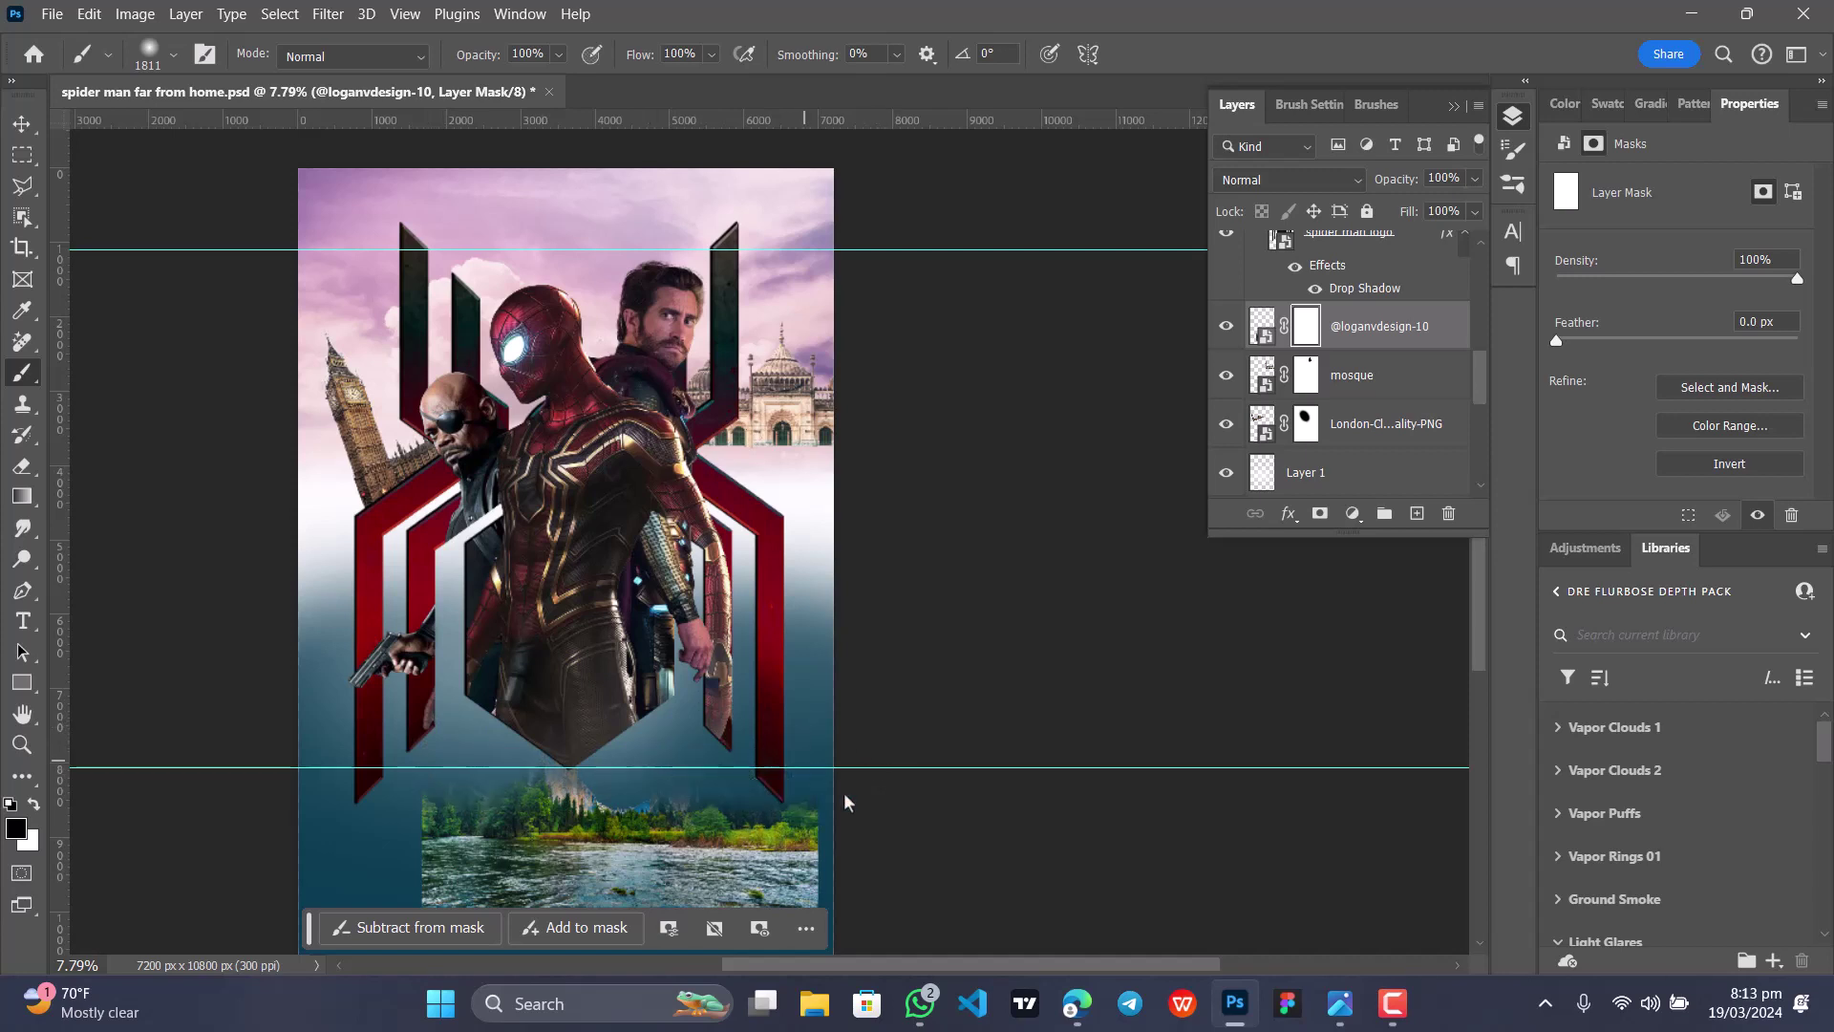
drag(465, 762, 468, 764)
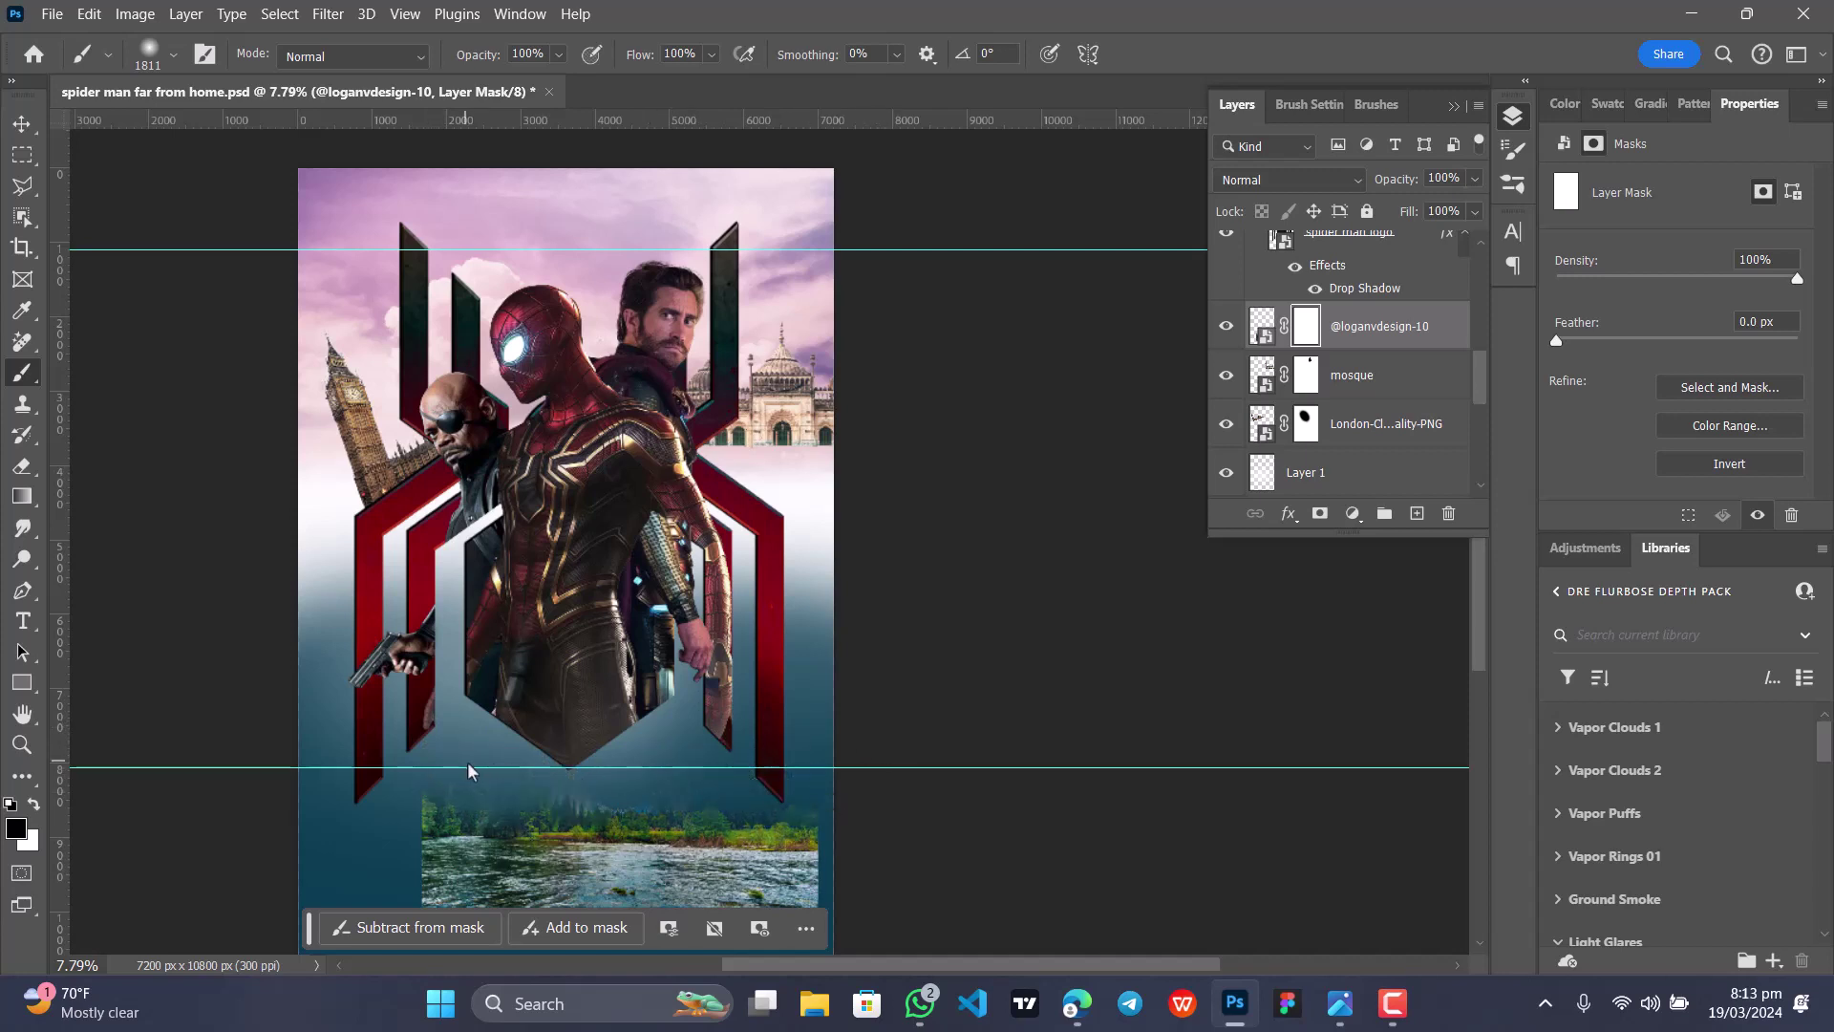
drag(749, 766, 743, 782)
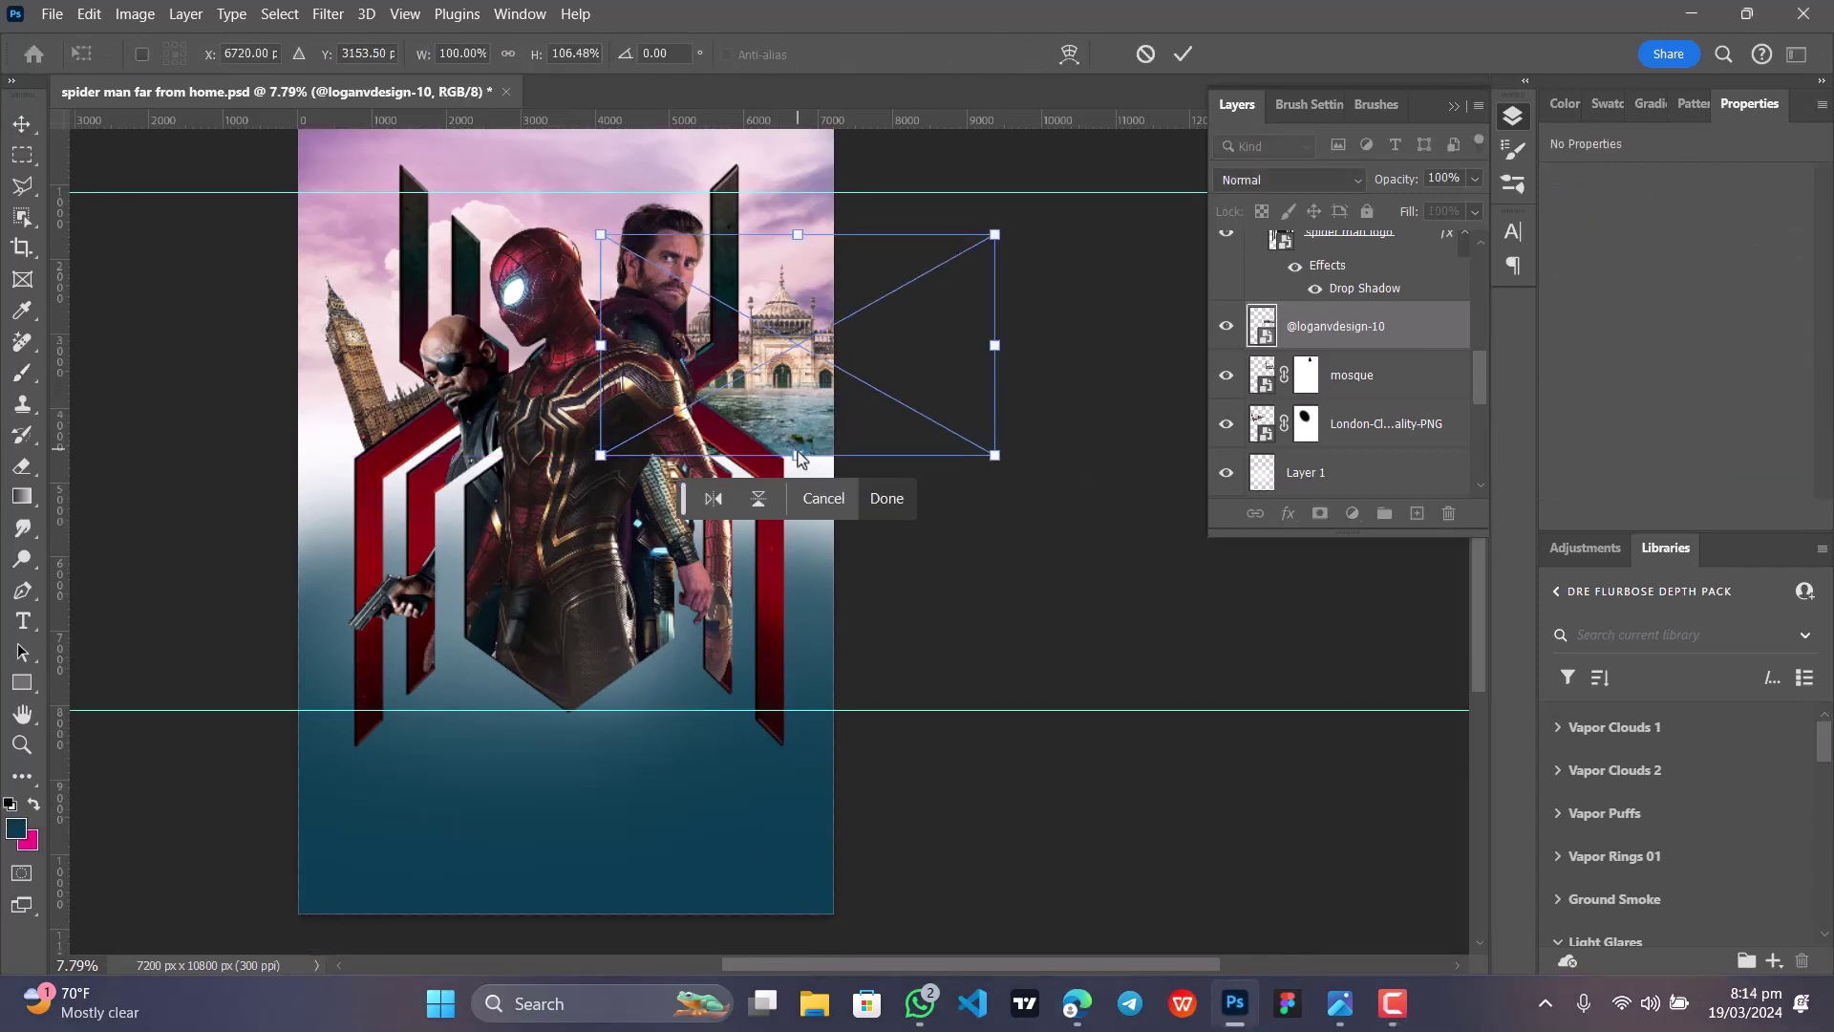
mouse_move(798, 442)
mouse_down()
mouse_move(799, 499)
mouse_move(803, 444)
mouse_up()
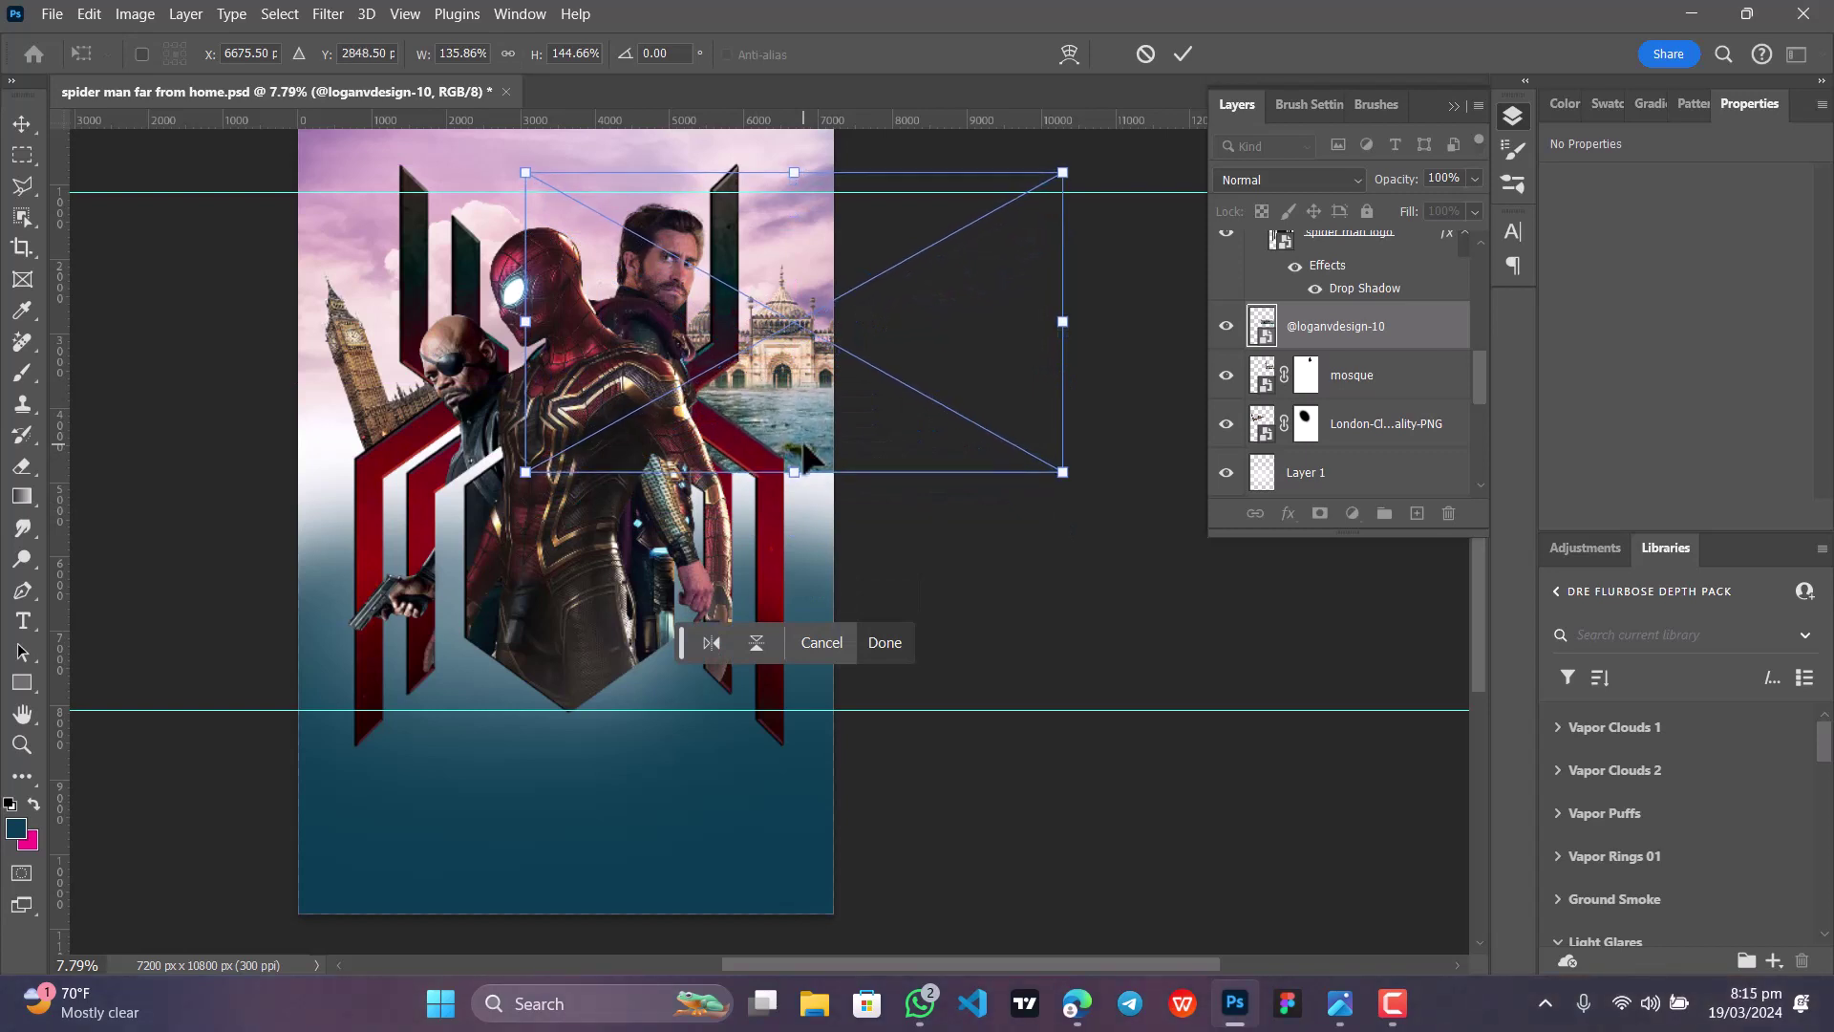
key(Return)
key(b)
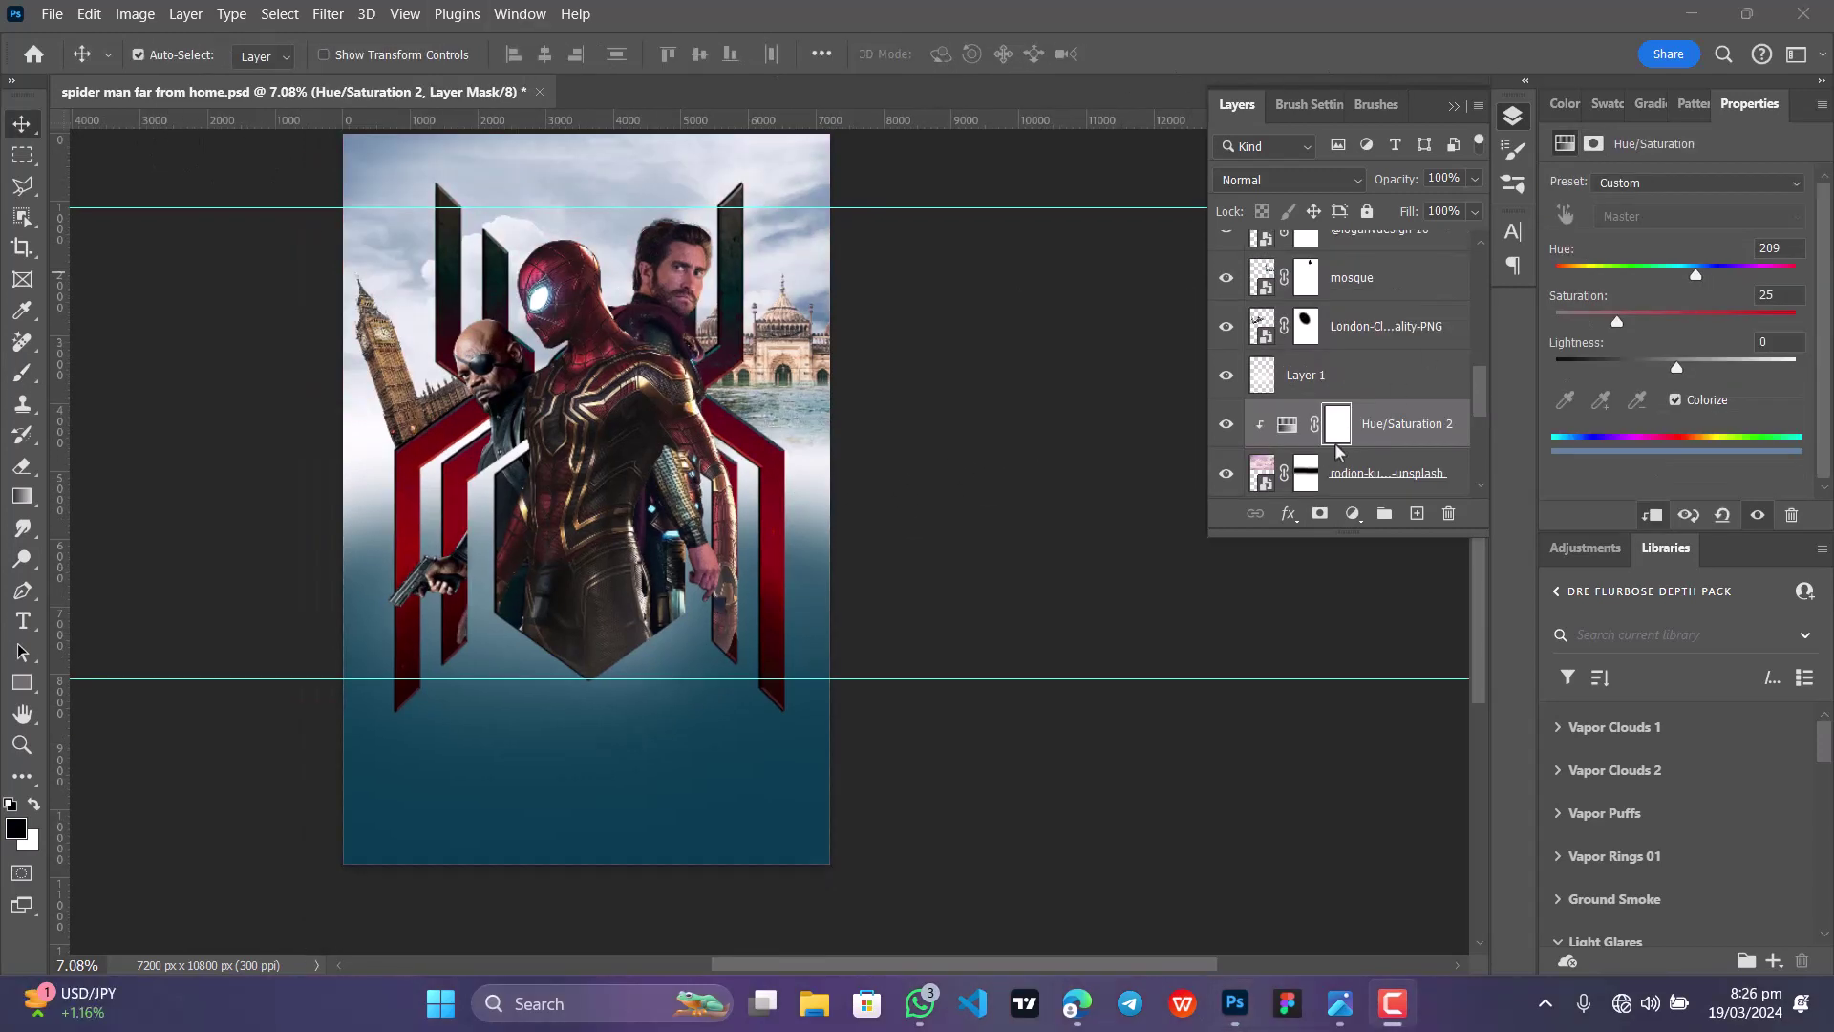
Step: Toggle the visibility of the rodion-kutsaev sky layer and the Hue/Saturation 2 adjustment to compare the sky's look
click(1336, 441)
scroll(1338, 458, down, 1)
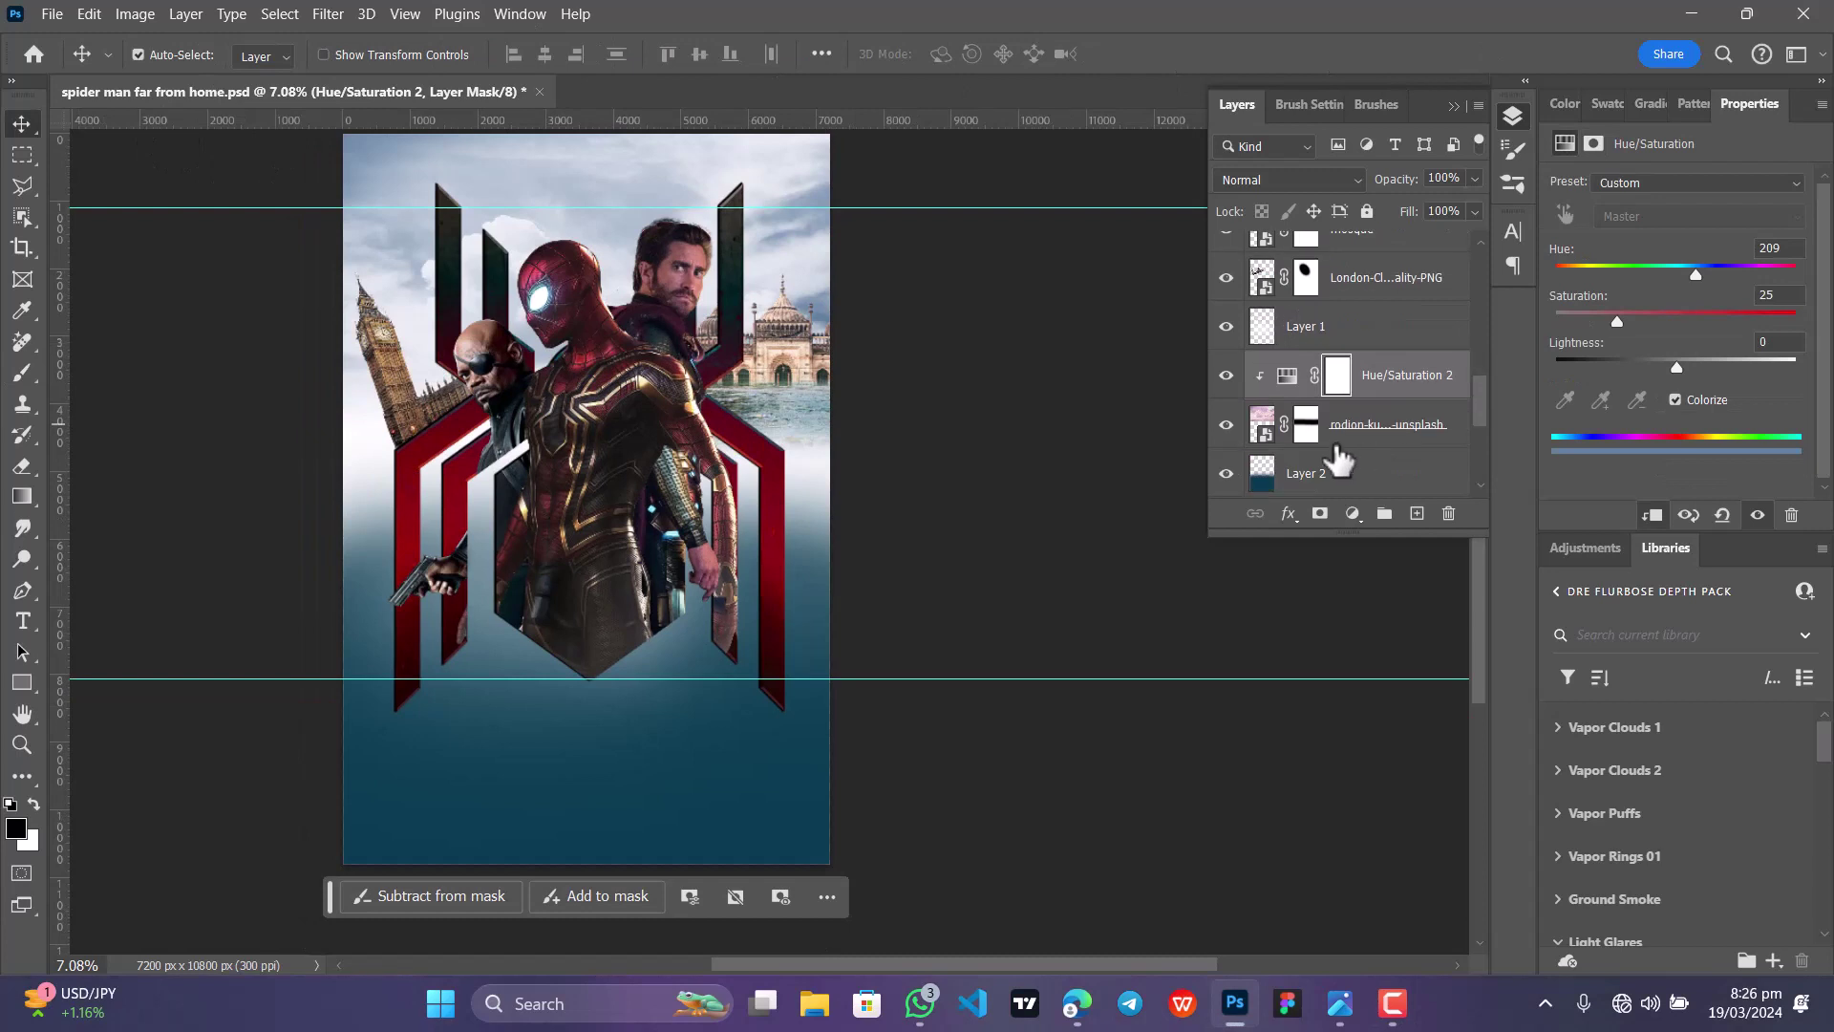
click(1226, 424)
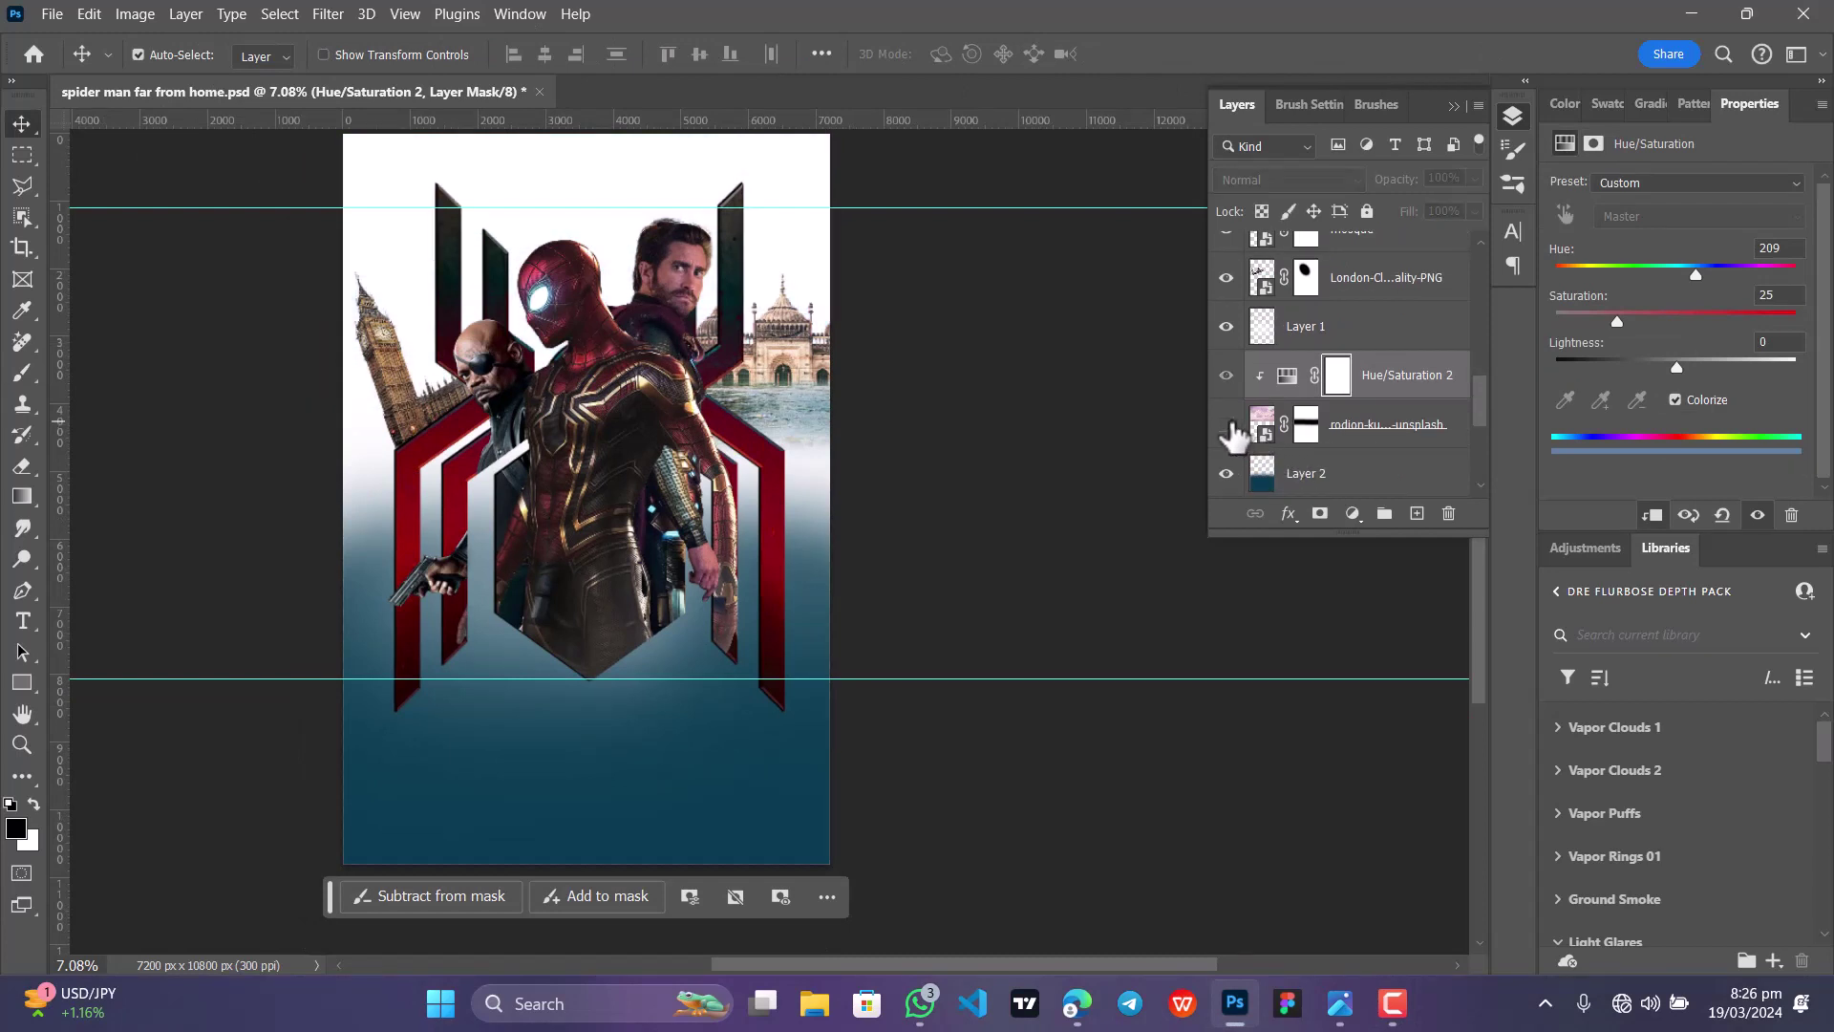
click(1228, 376)
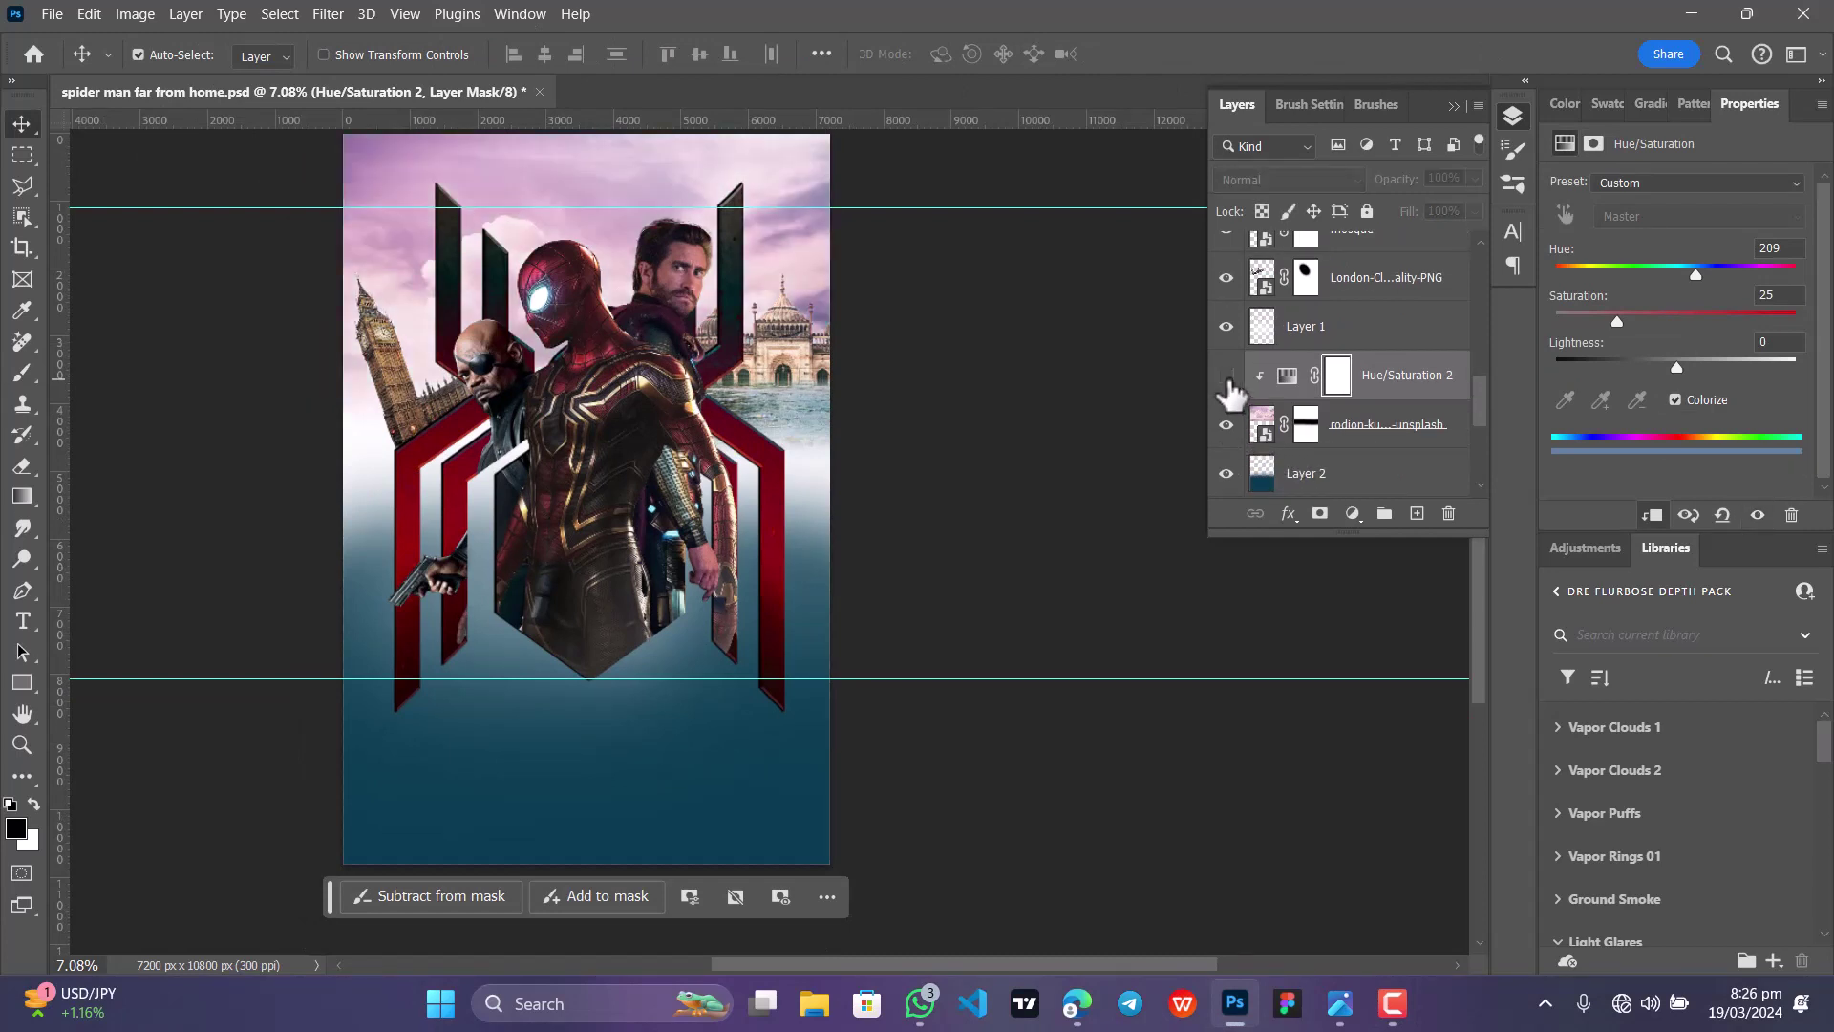
click(1228, 376)
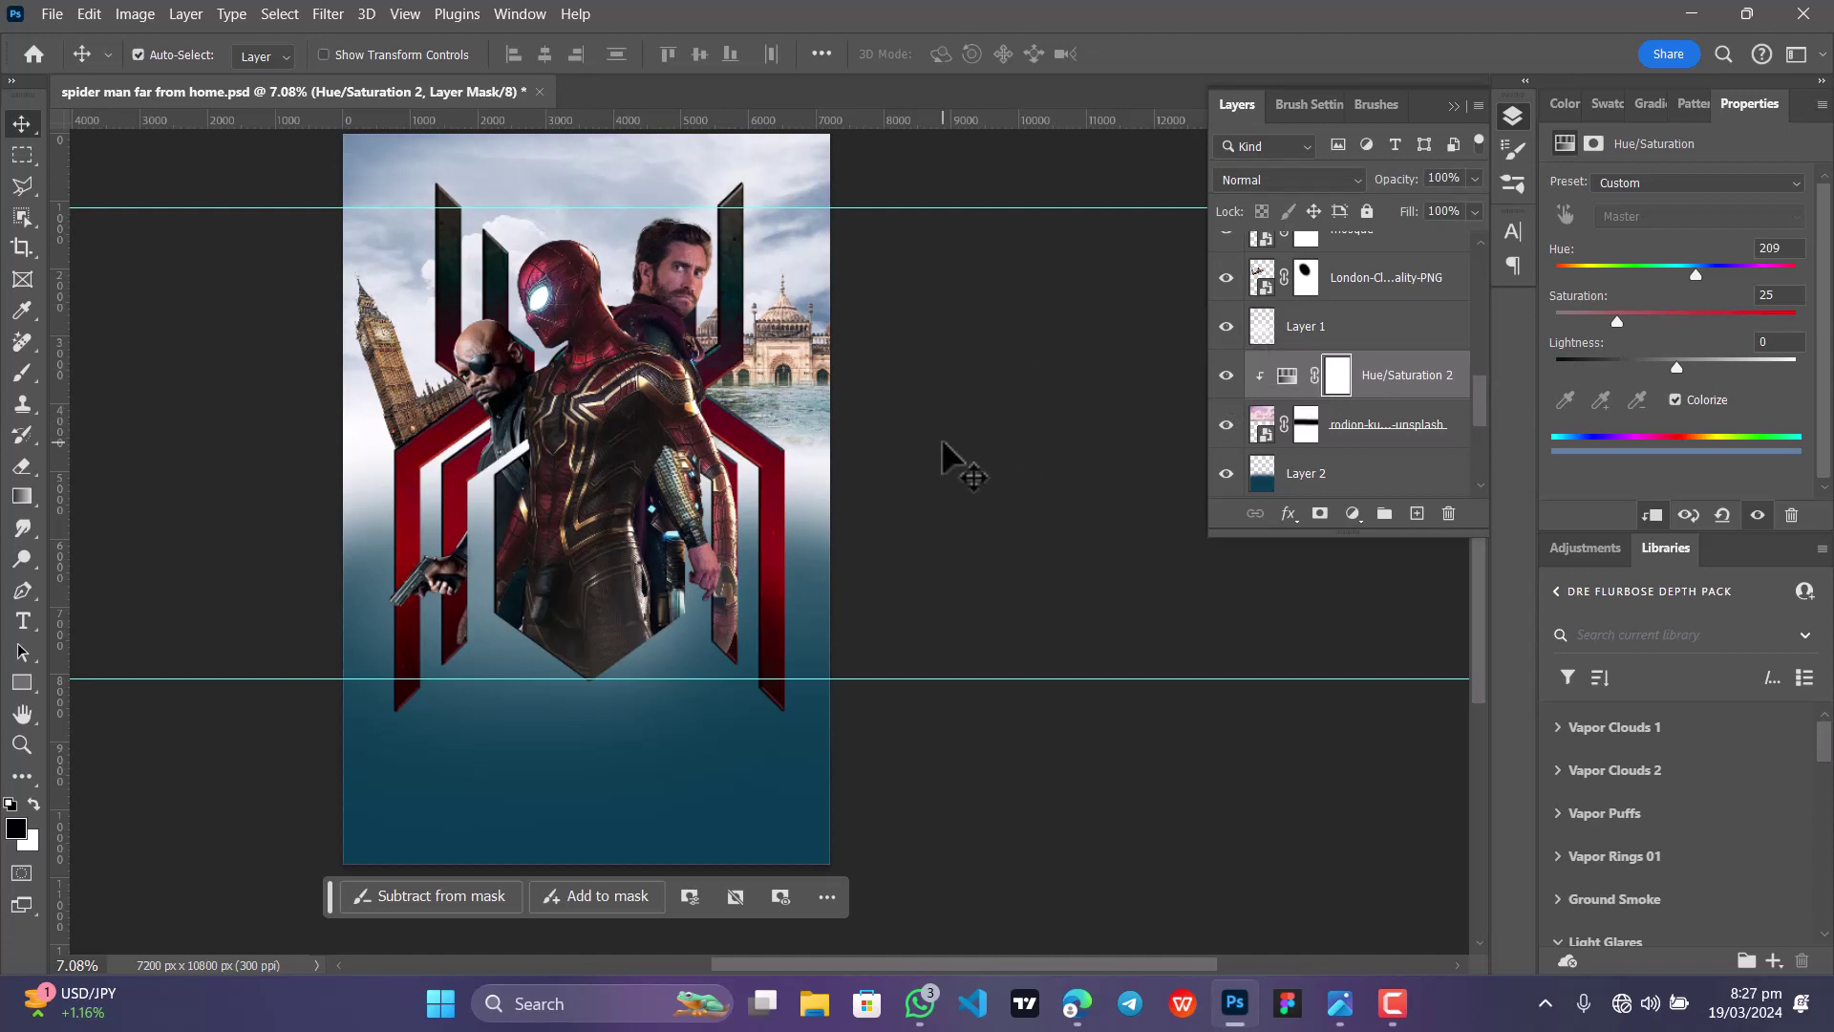
Step: Select the Levels 1 adjustment layer below Layer 2 to inspect its settings
scroll(812, 420, up, 1)
scroll(1299, 394, down, 1)
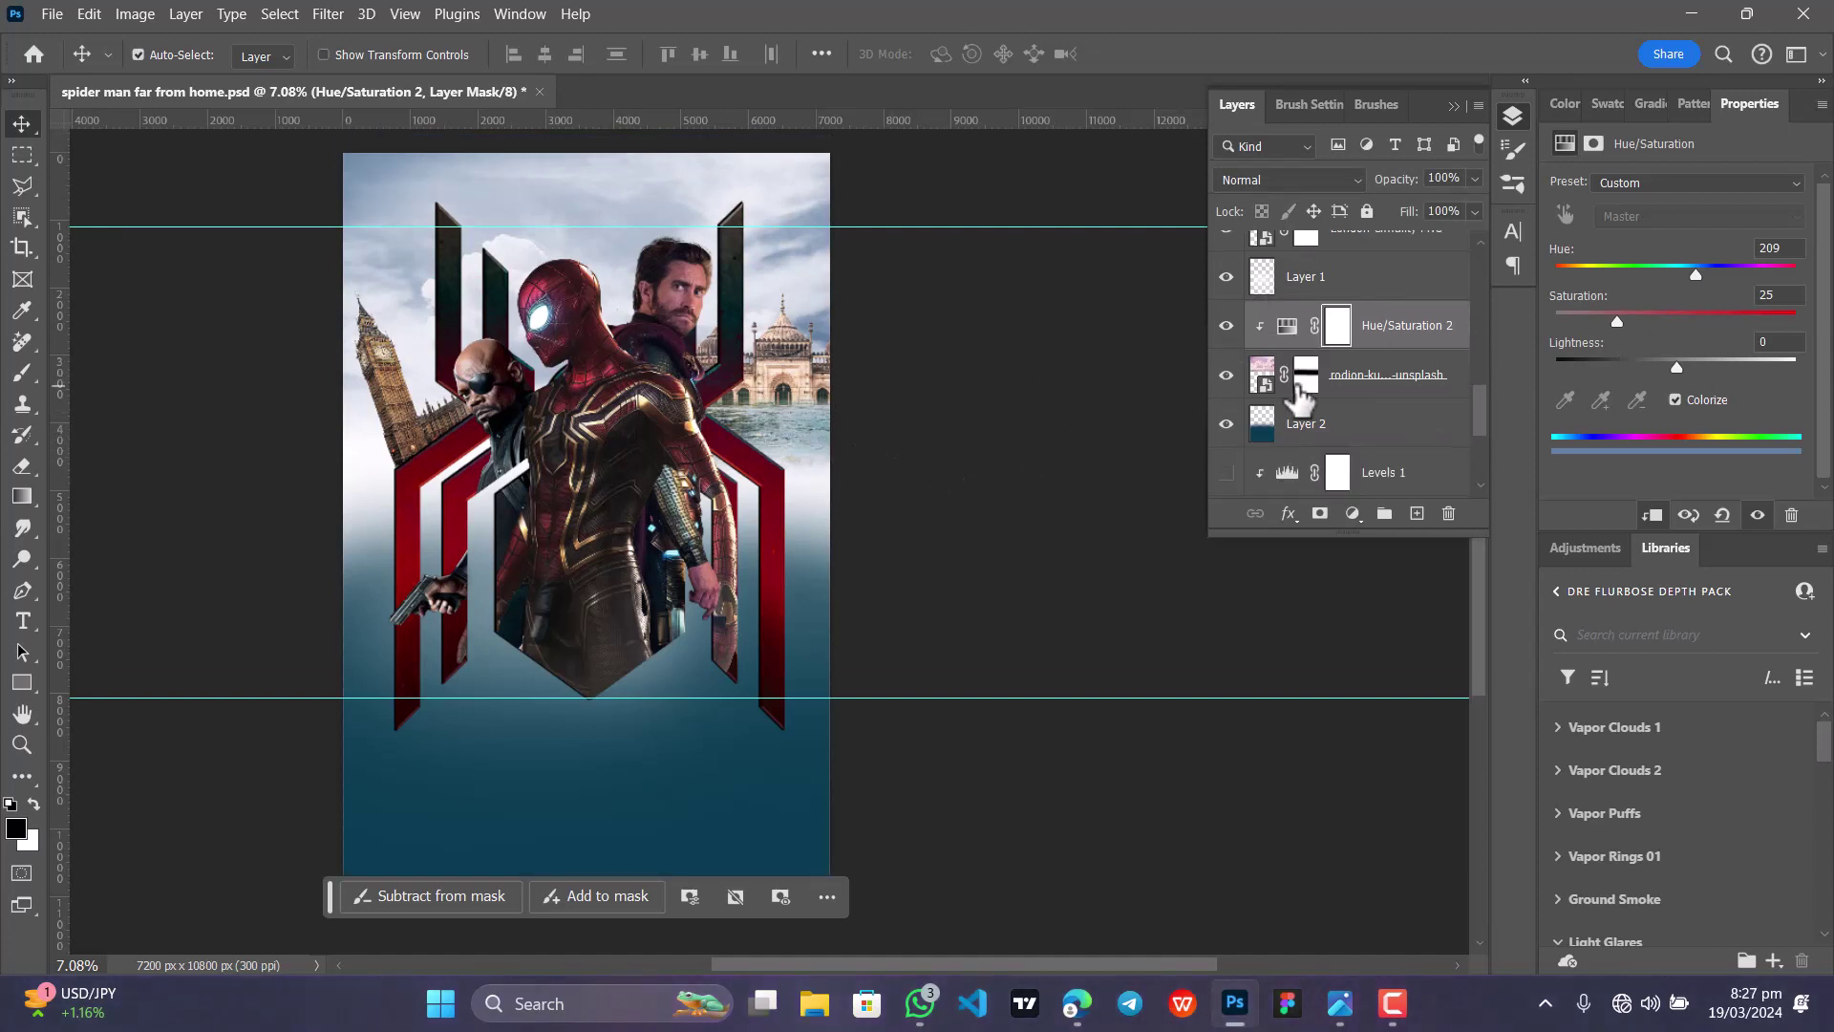
scroll(1299, 394, down, 1)
click(1298, 382)
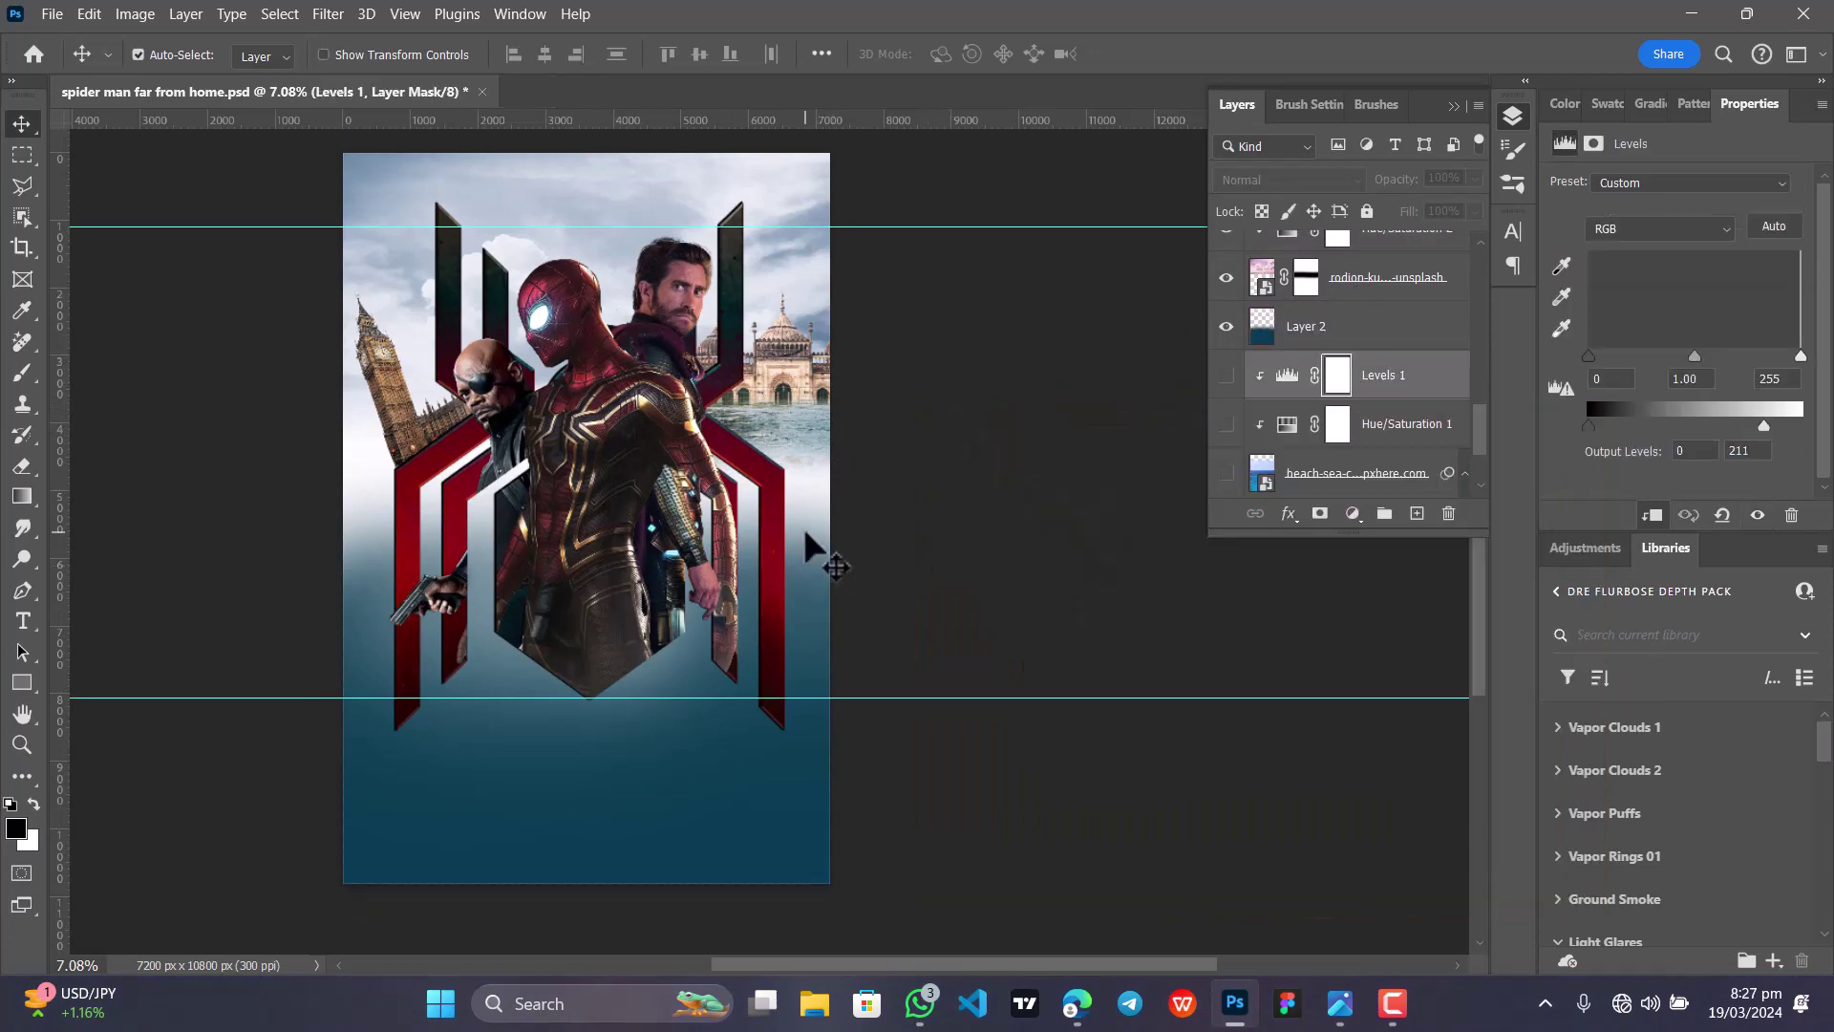
Step: Select Layer 1 and toggle its visibility to compare the white glow around the lower part of the spider logo
click(810, 554)
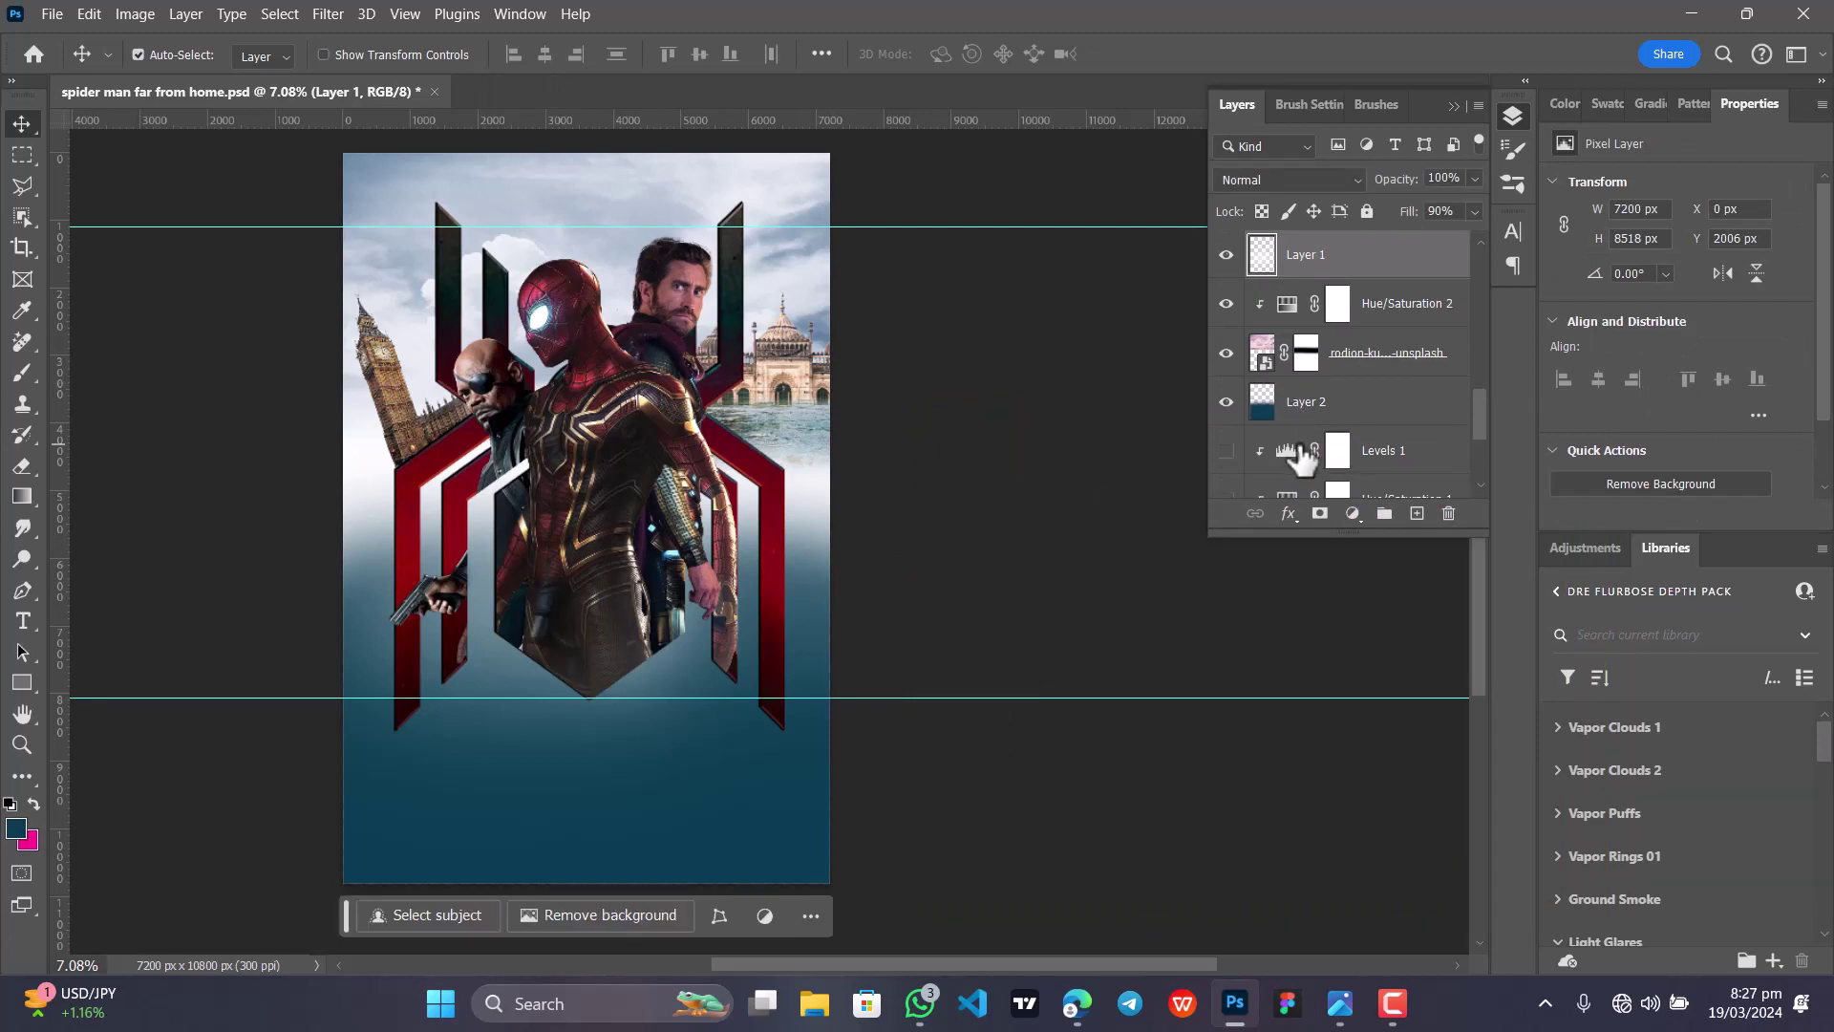
click(1226, 258)
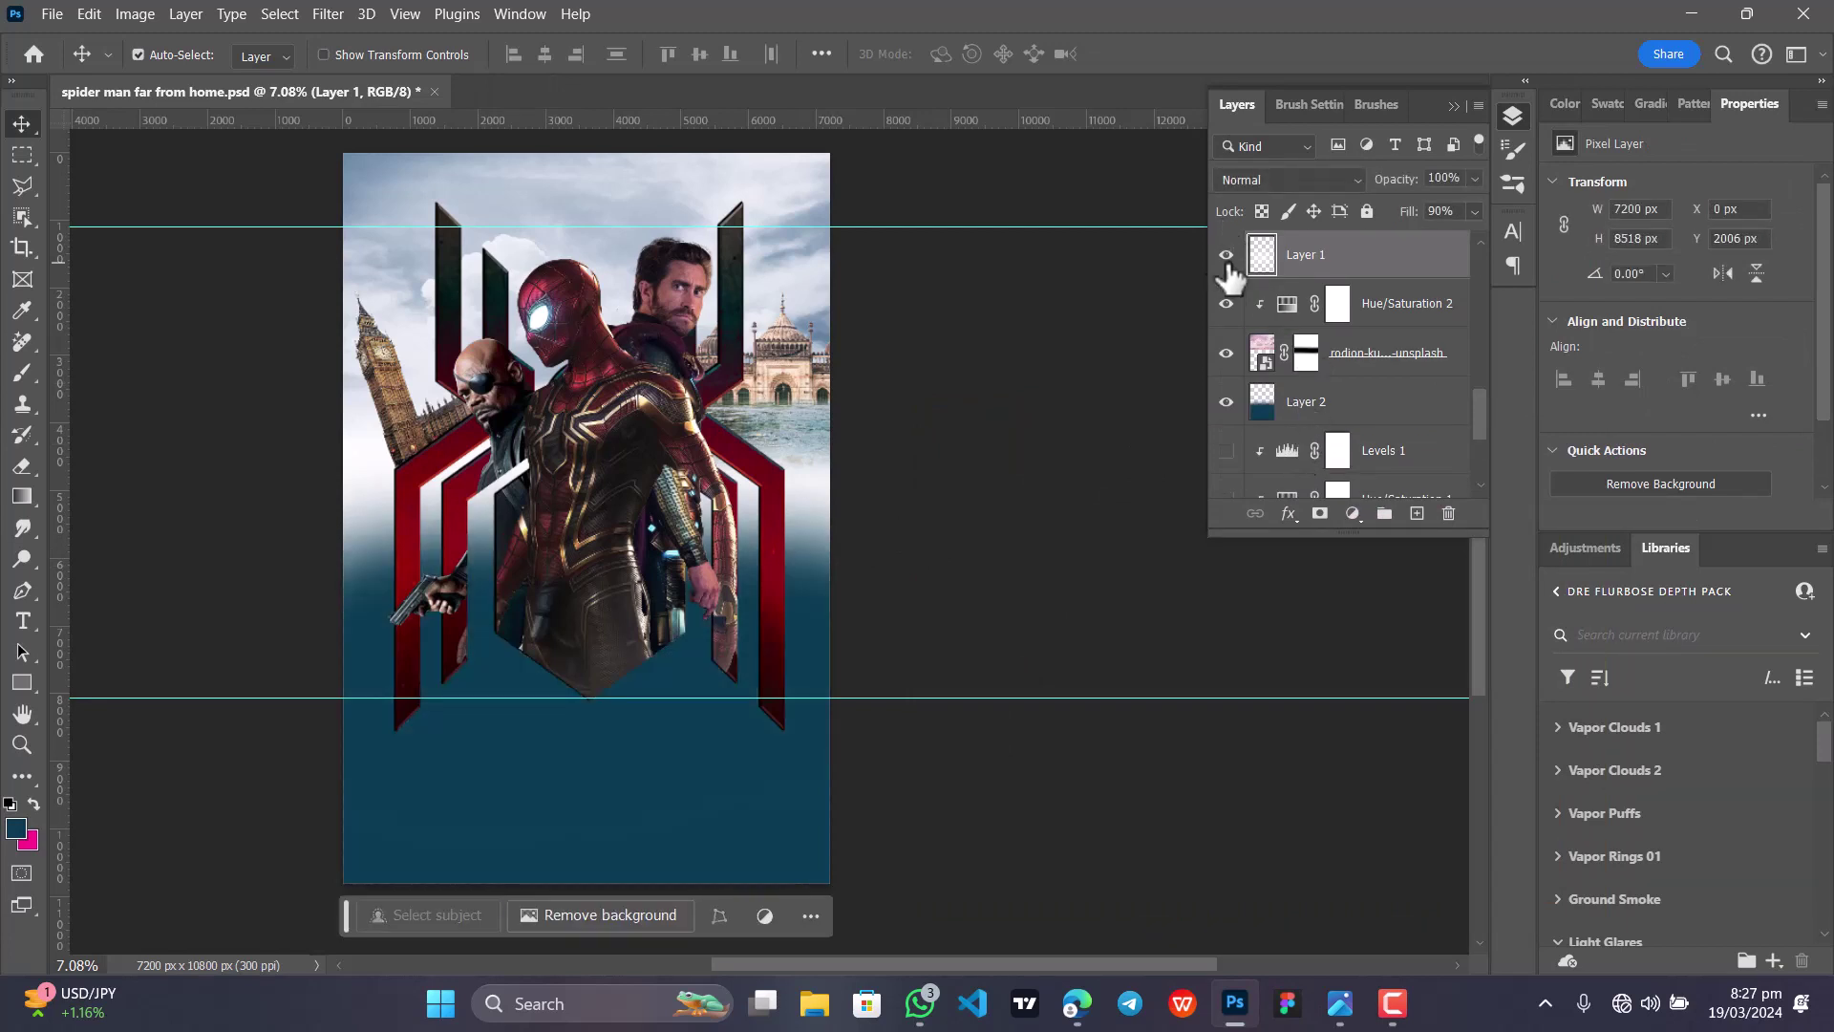
click(1226, 255)
scroll(1373, 361, up, 1)
scroll(1372, 361, up, 1)
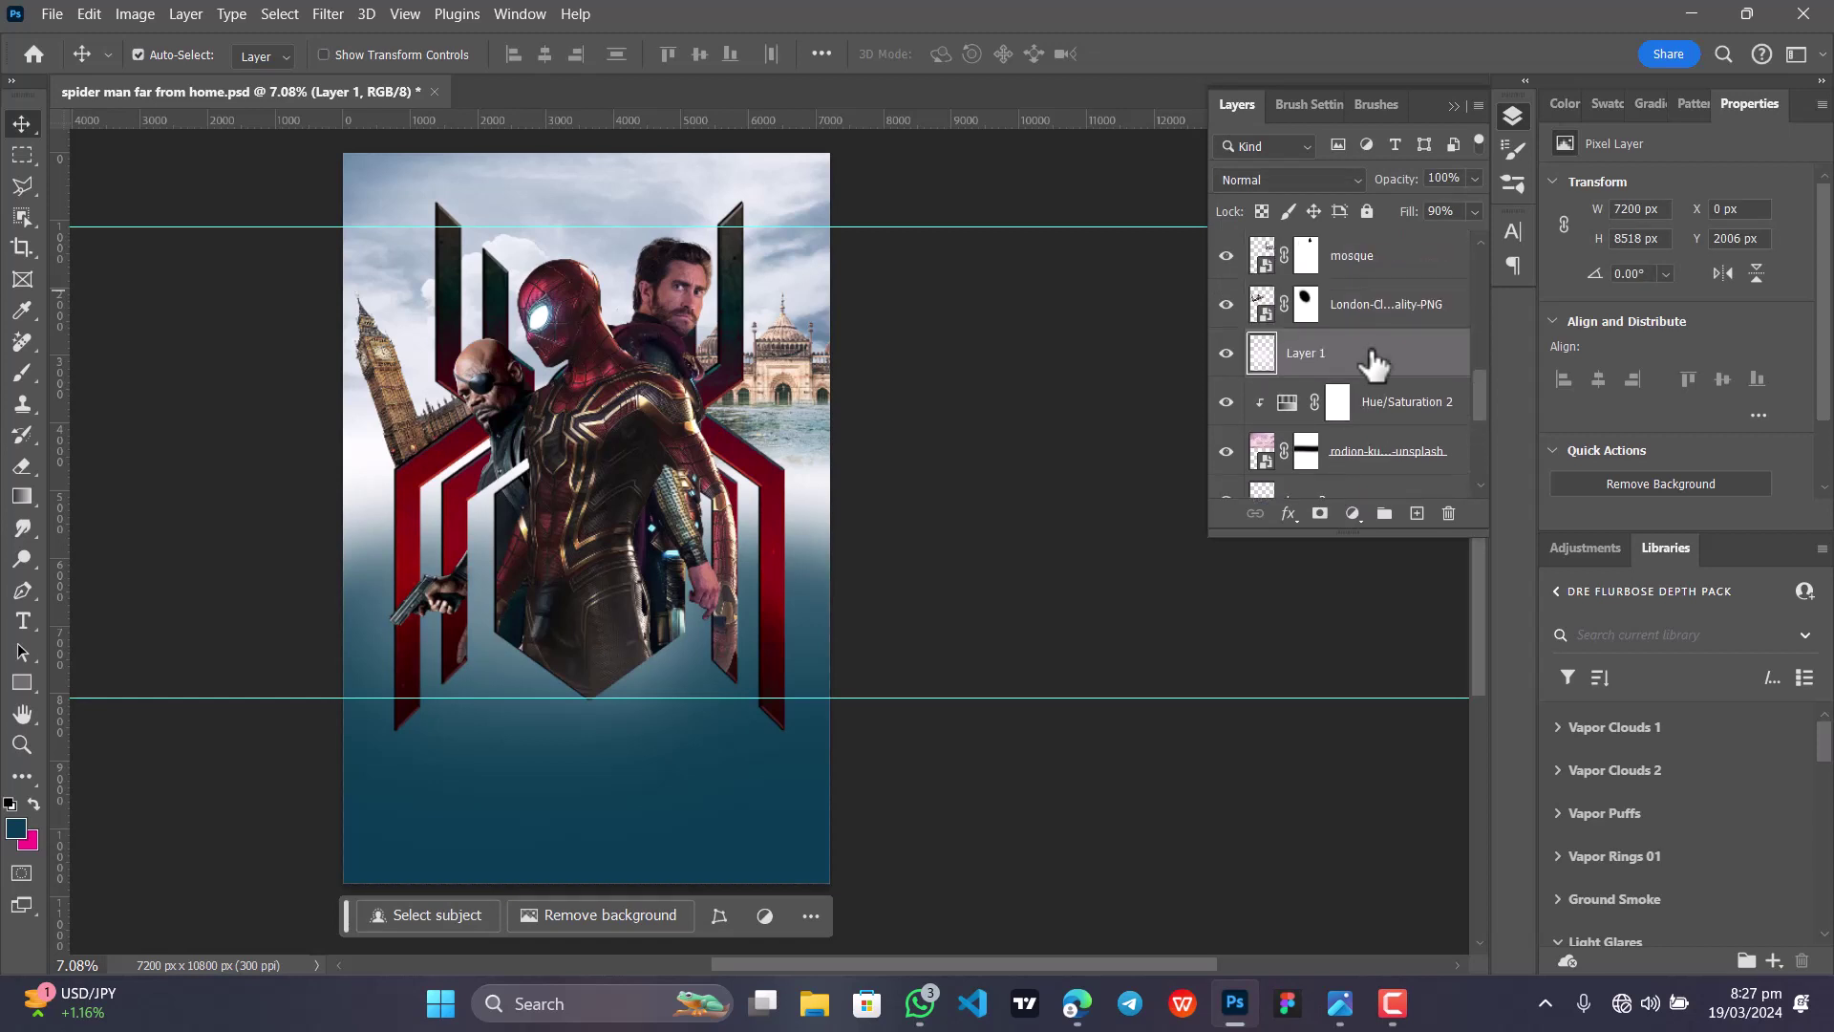
Step: Paint dark teal higher around the spider logo on Layer 2 with a 2165 px Soft Round brush at 100% flow
scroll(1373, 361, down, 3)
click(1301, 360)
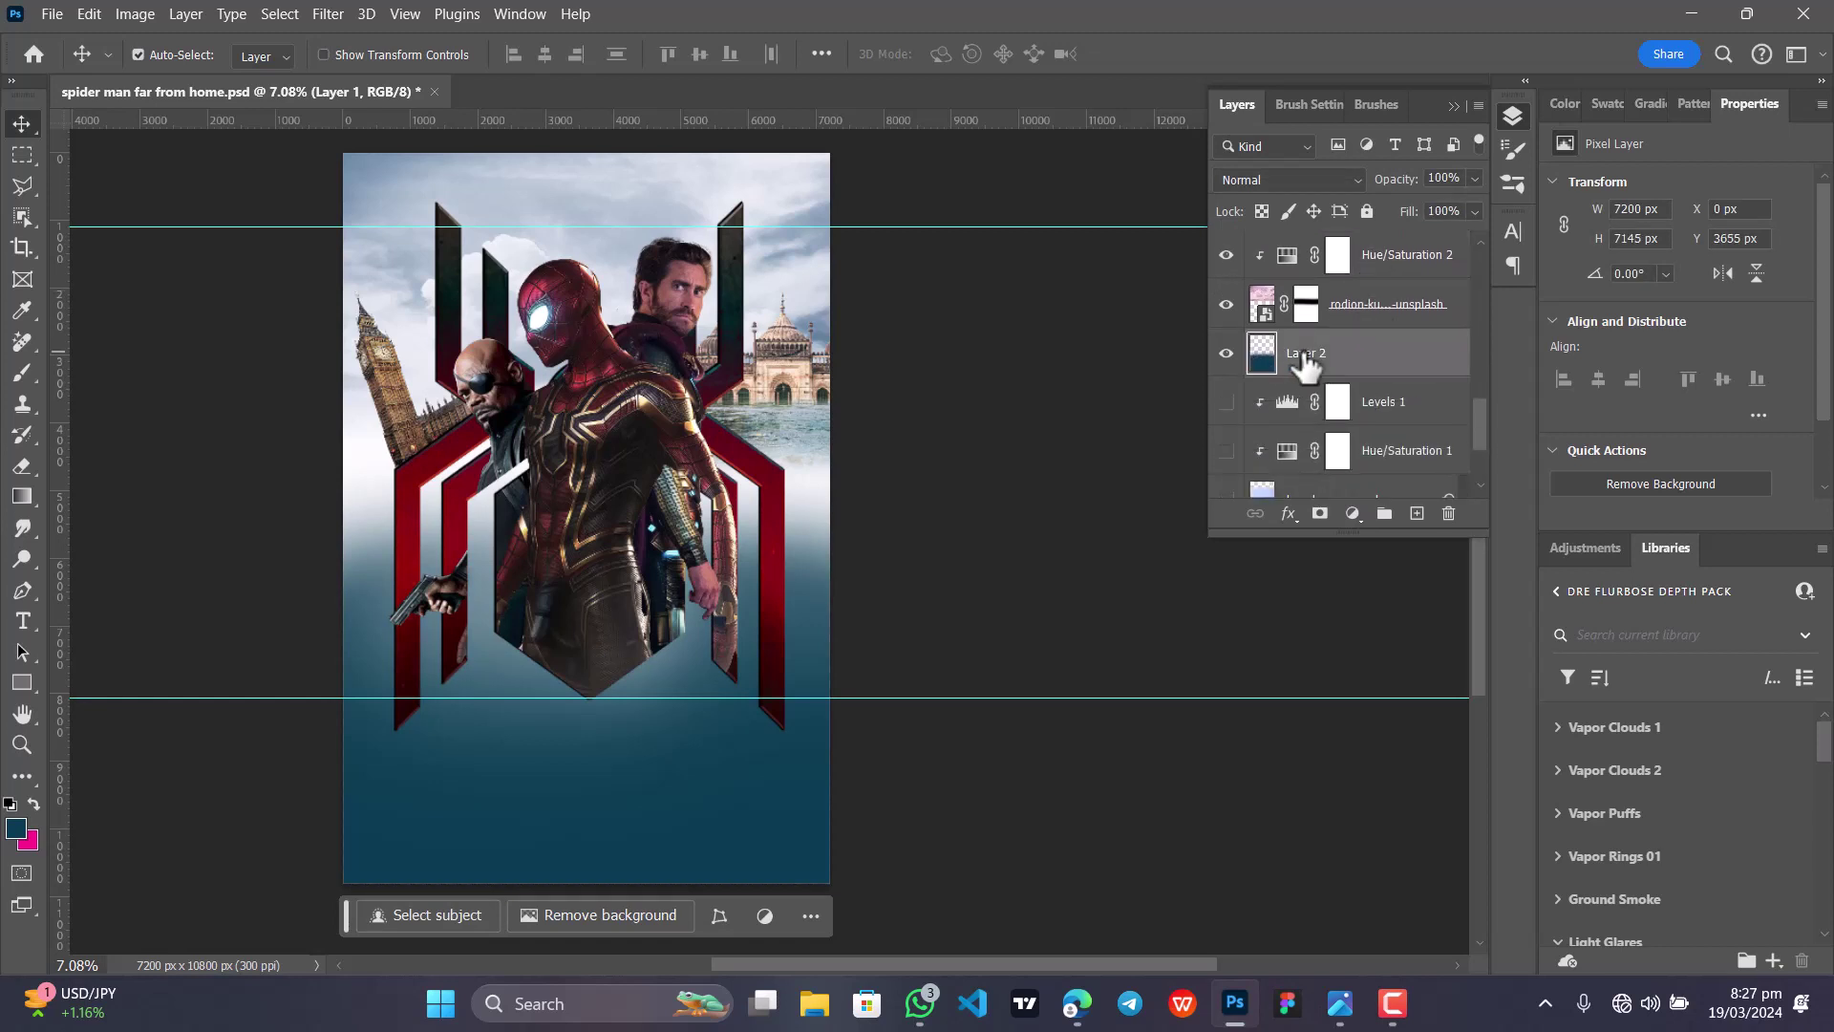
click(22, 372)
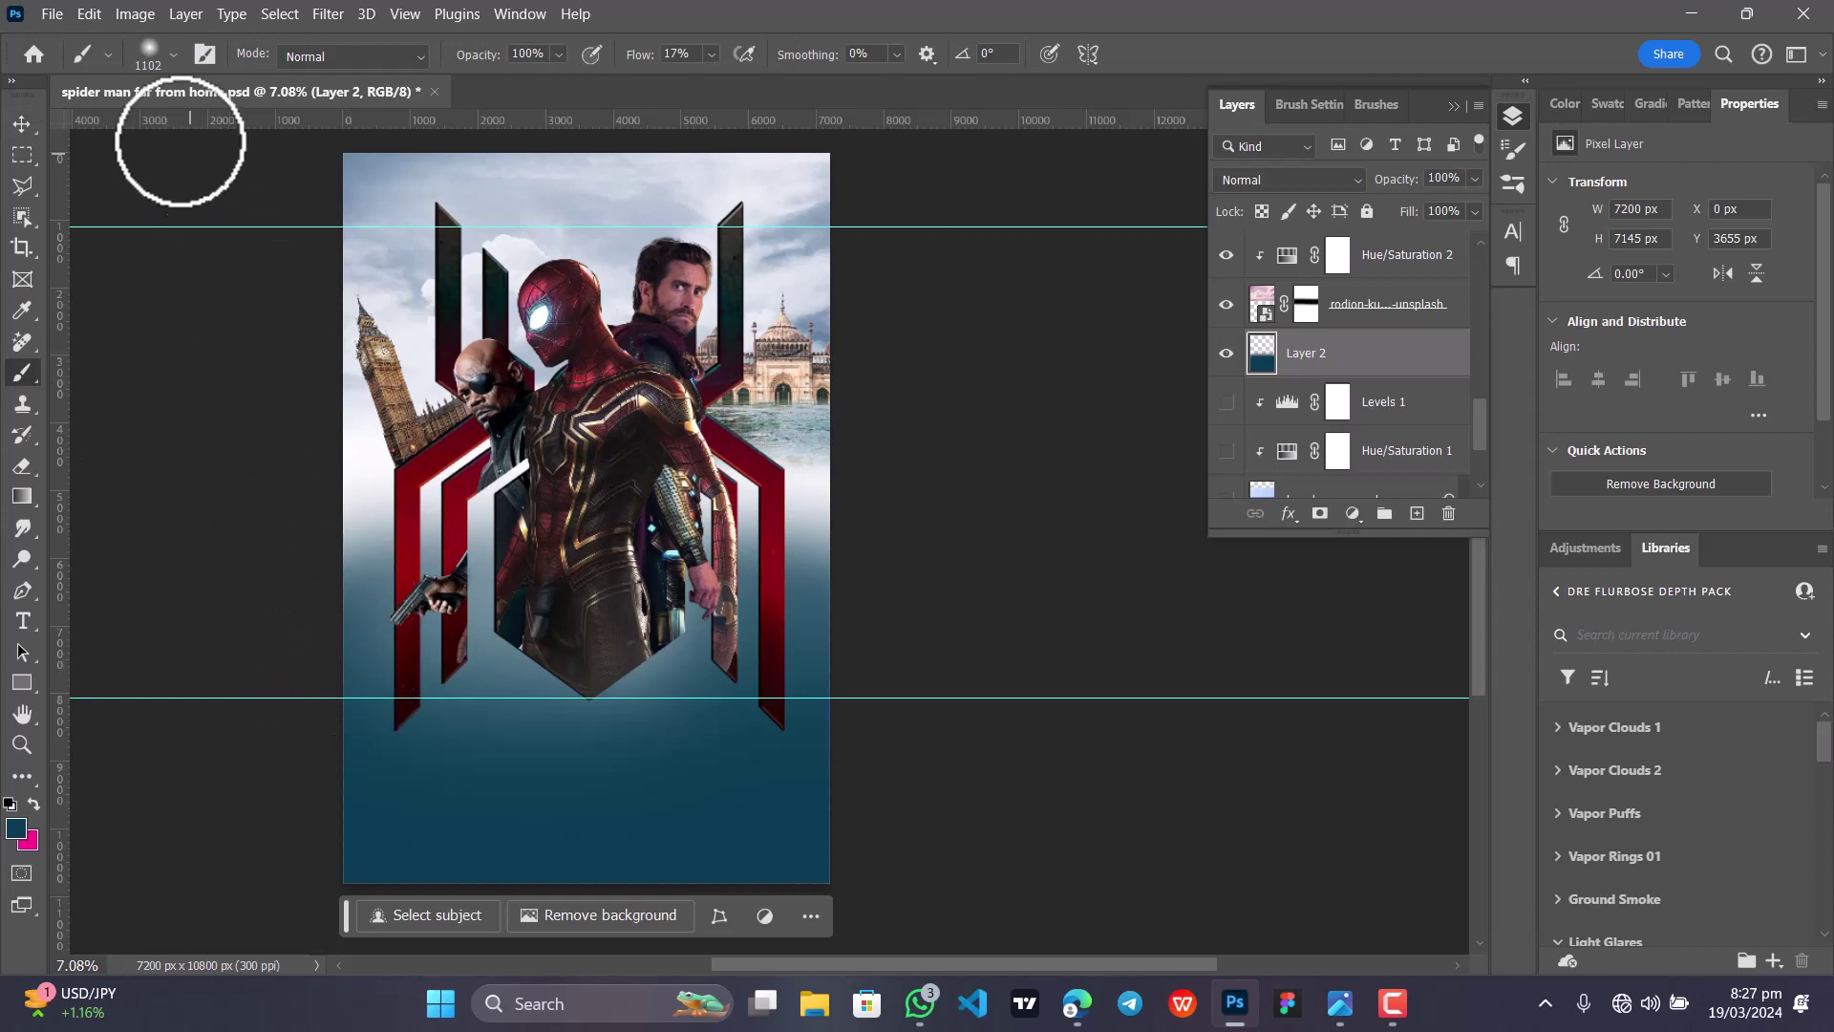
click(173, 55)
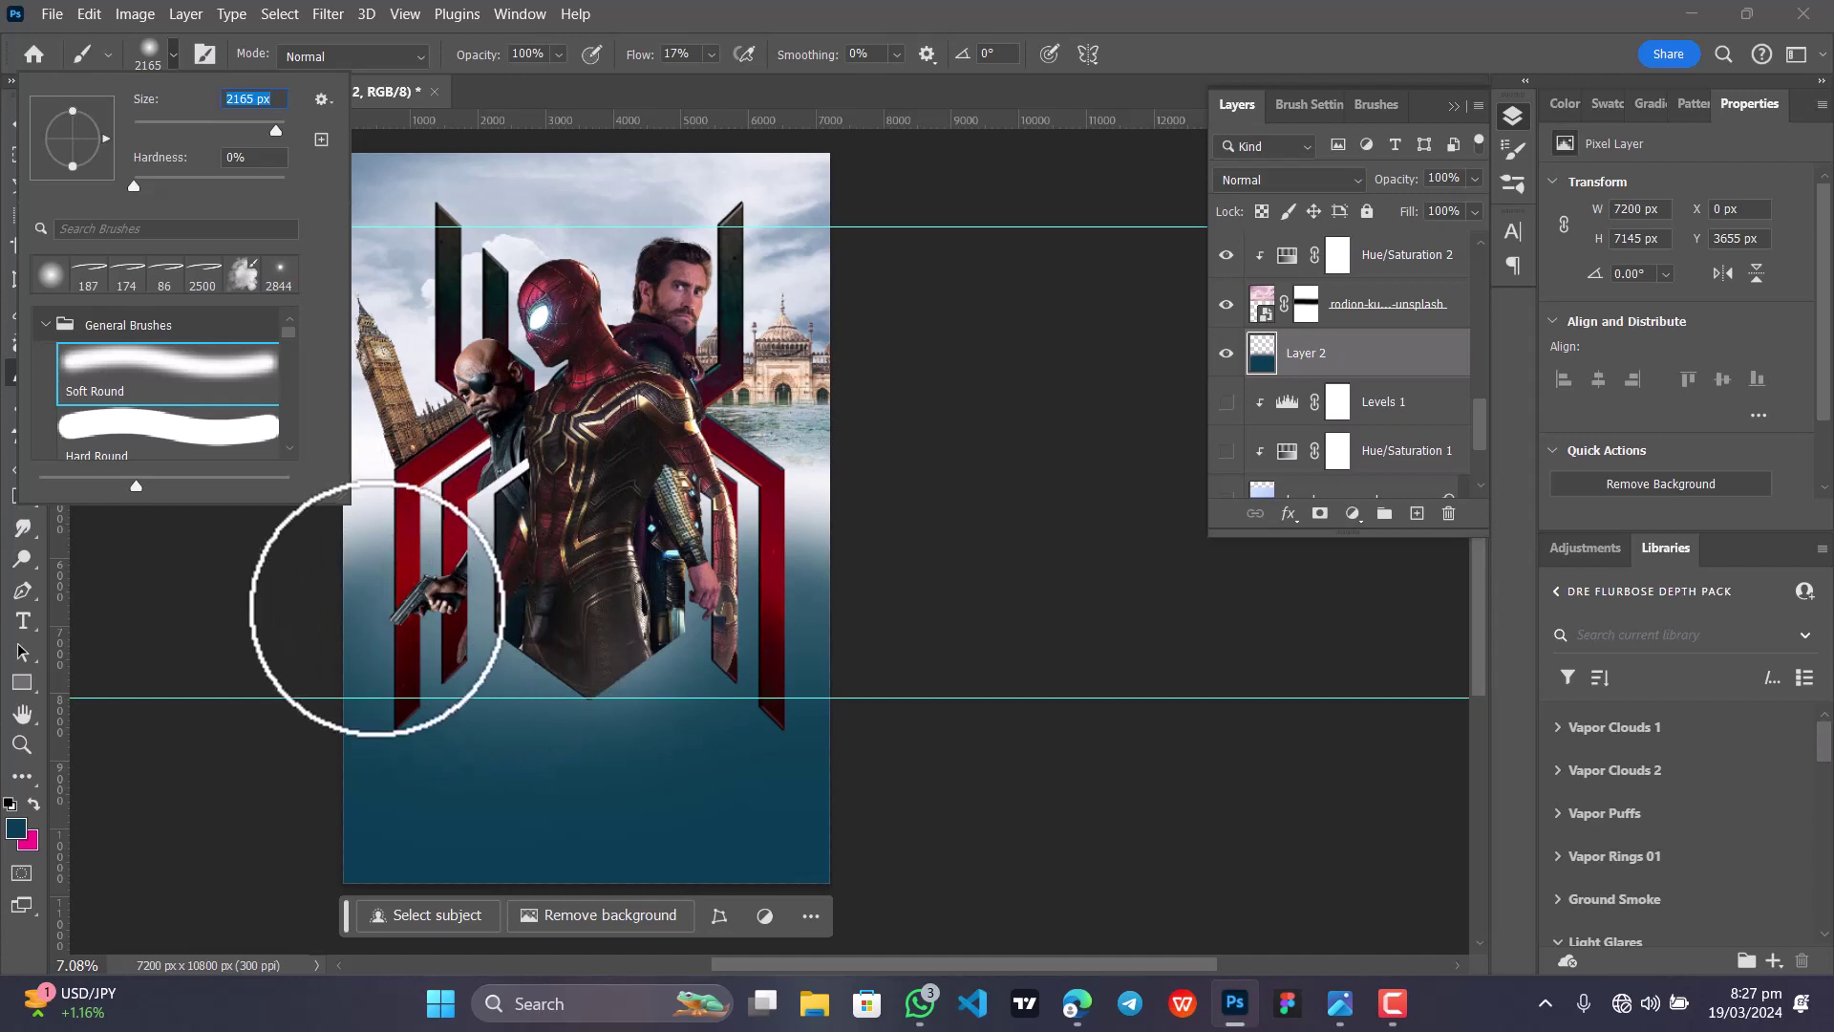
click(360, 563)
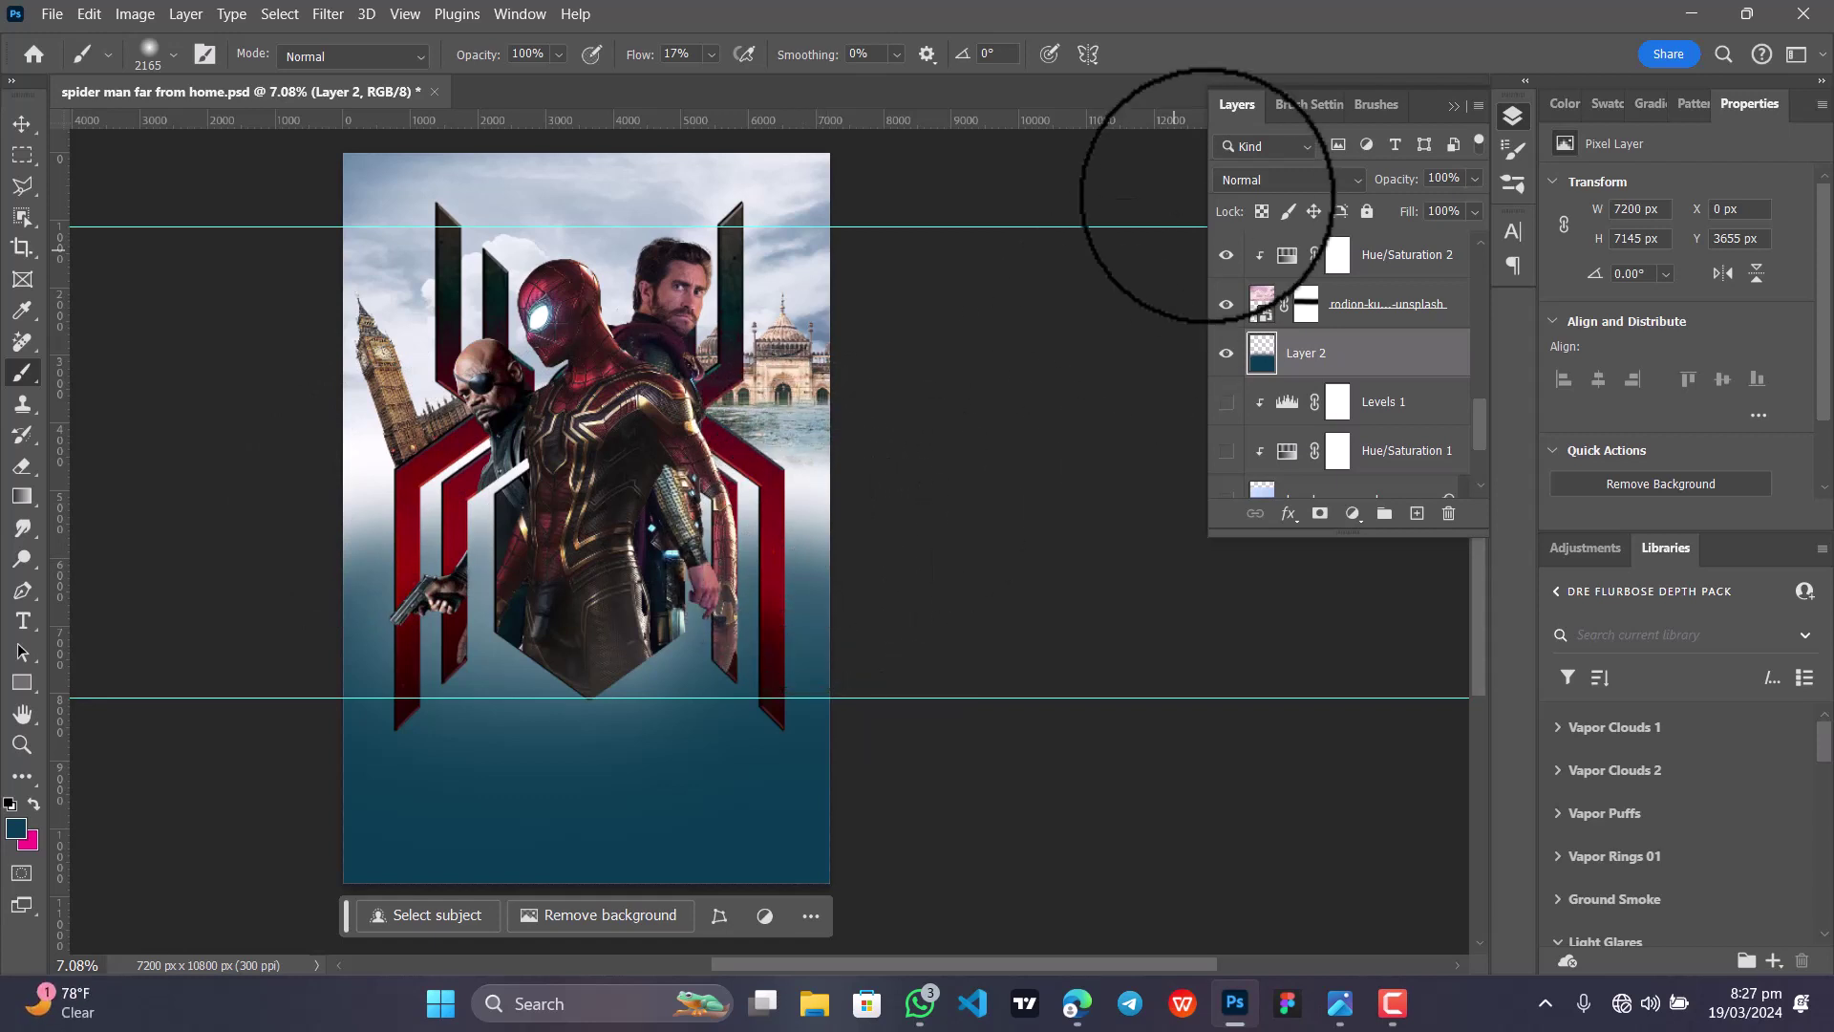
key(shift+0)
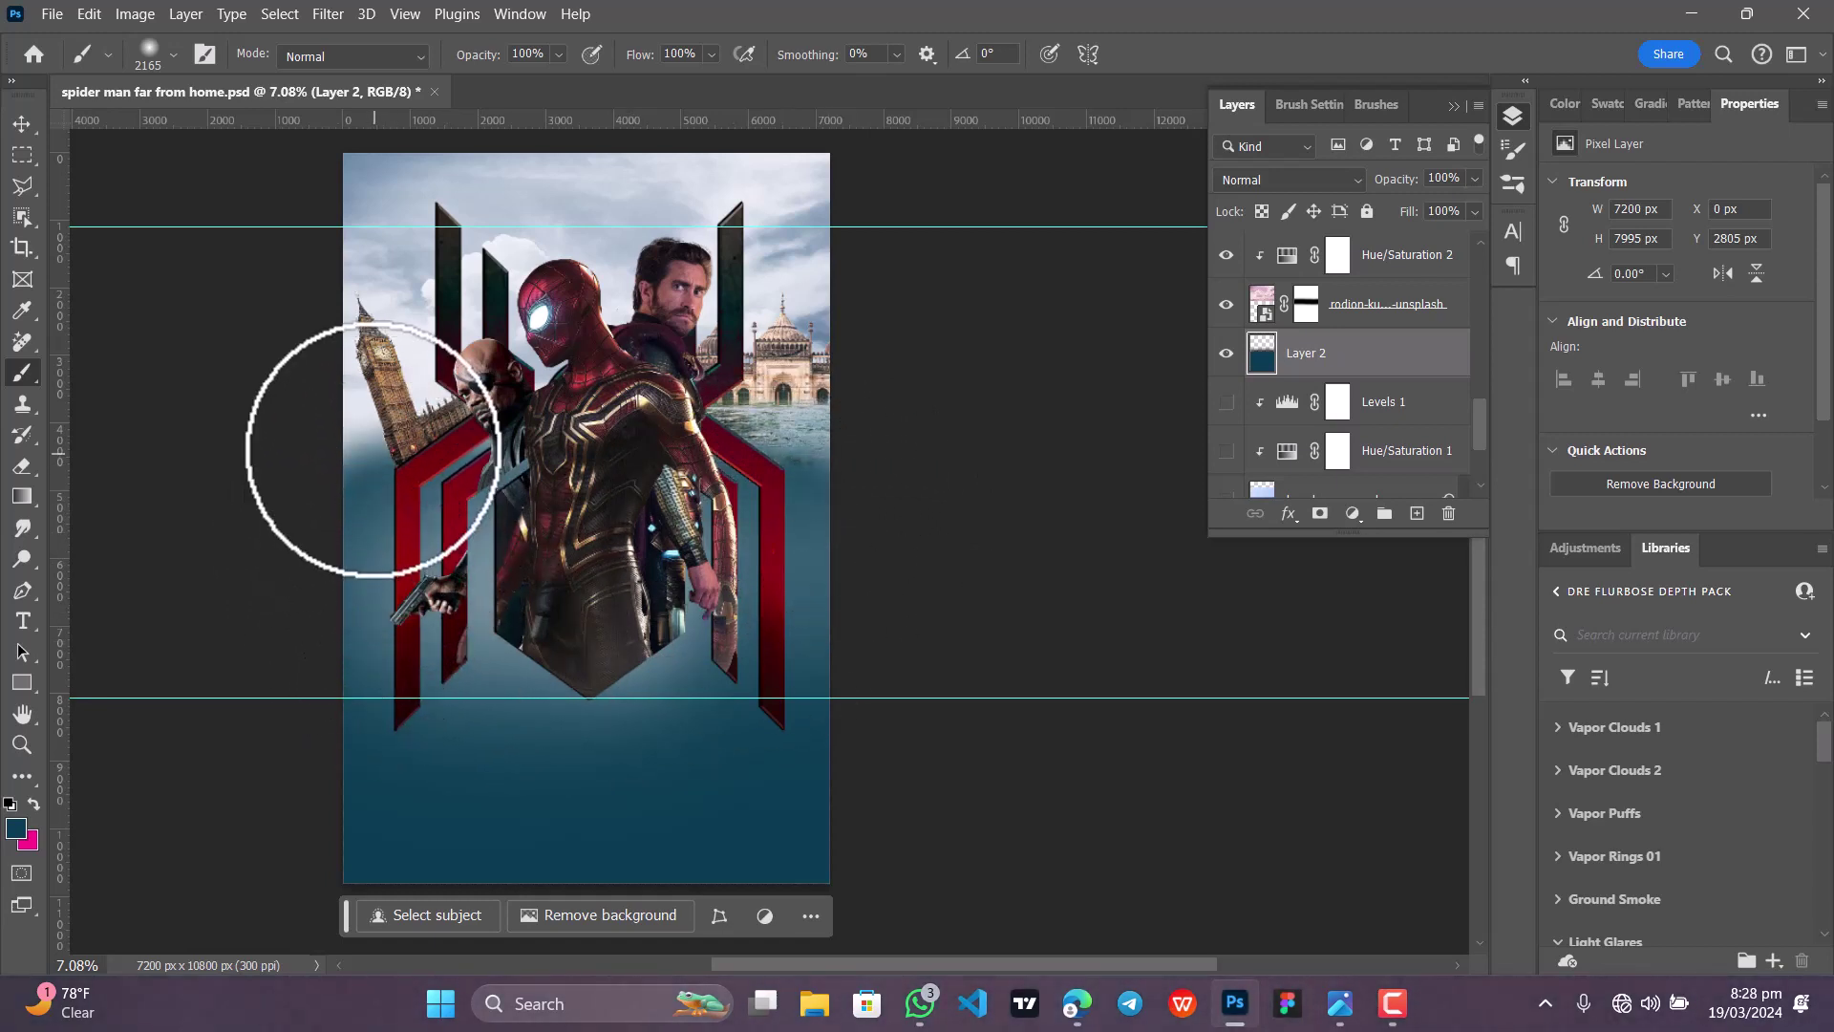
mouse_move(389, 436)
mouse_down()
mouse_move(434, 440)
mouse_move(330, 440)
mouse_move(356, 546)
mouse_move(453, 548)
mouse_move(377, 523)
mouse_move(771, 516)
mouse_up()
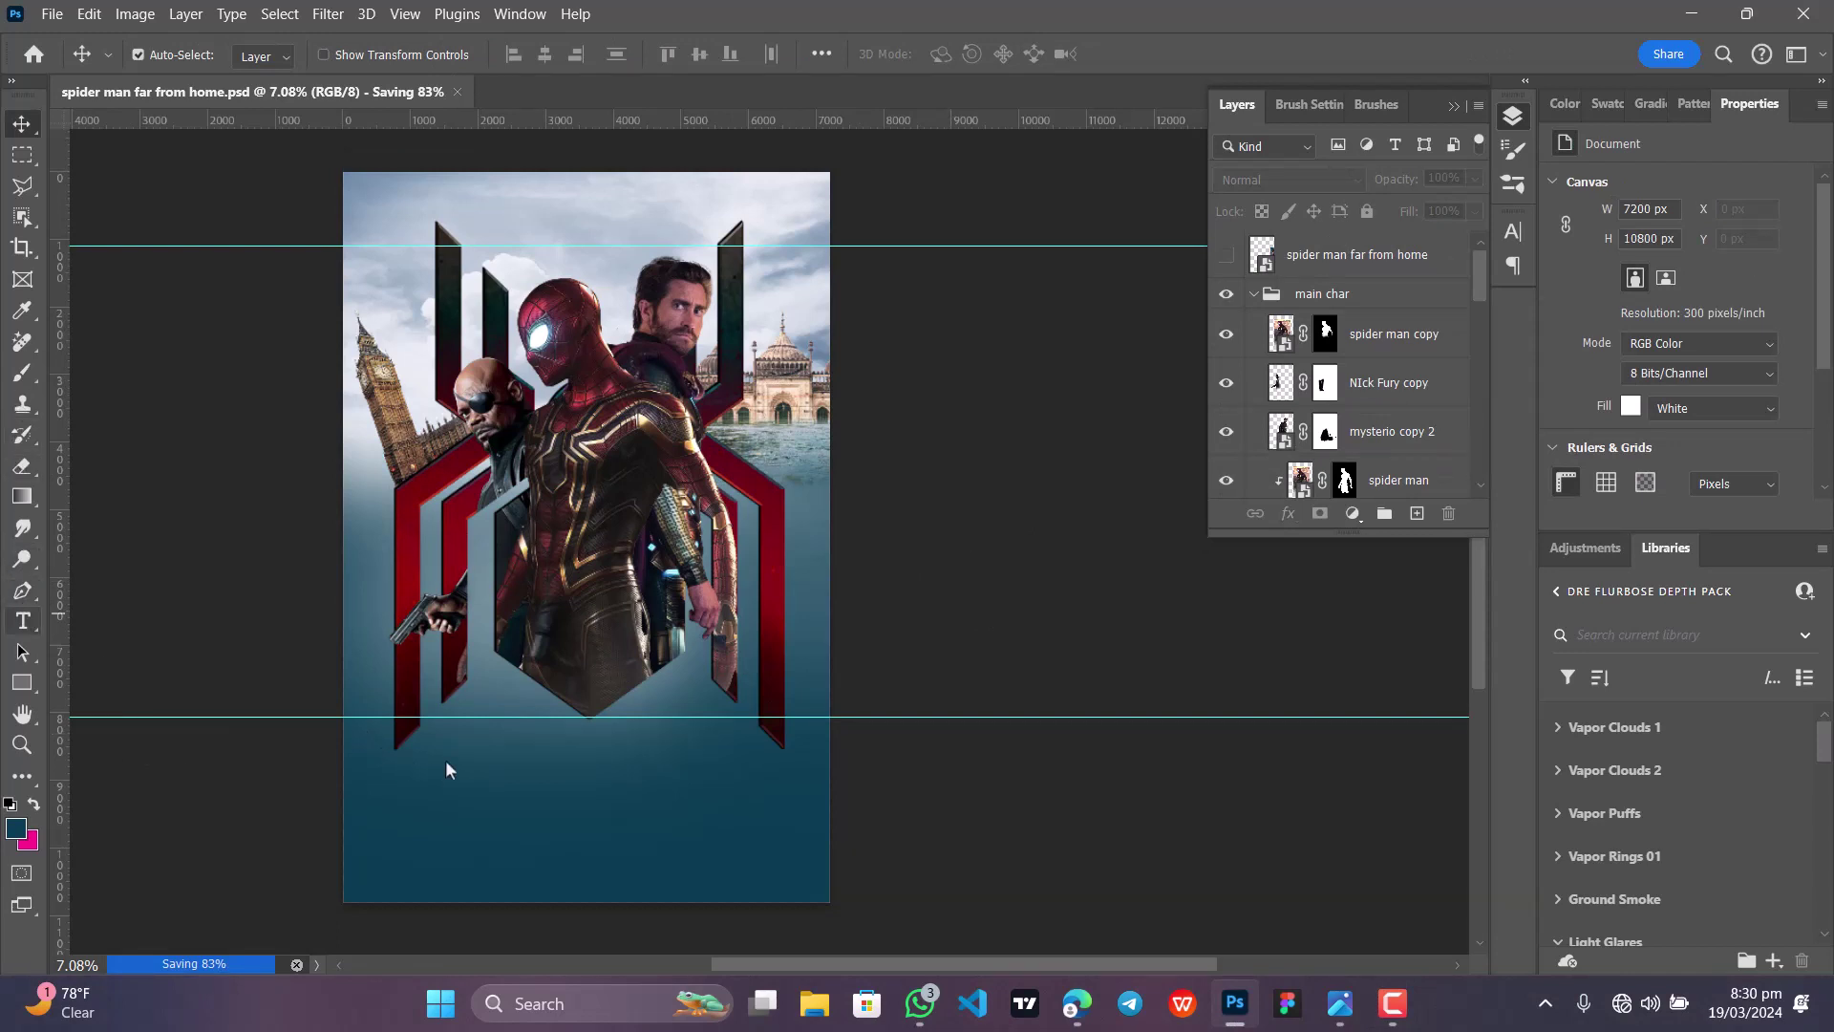
Step: Add a SPIDER-MAN title in a Apple Tea at 169.92 pt across the lower tip of the logo
key(t)
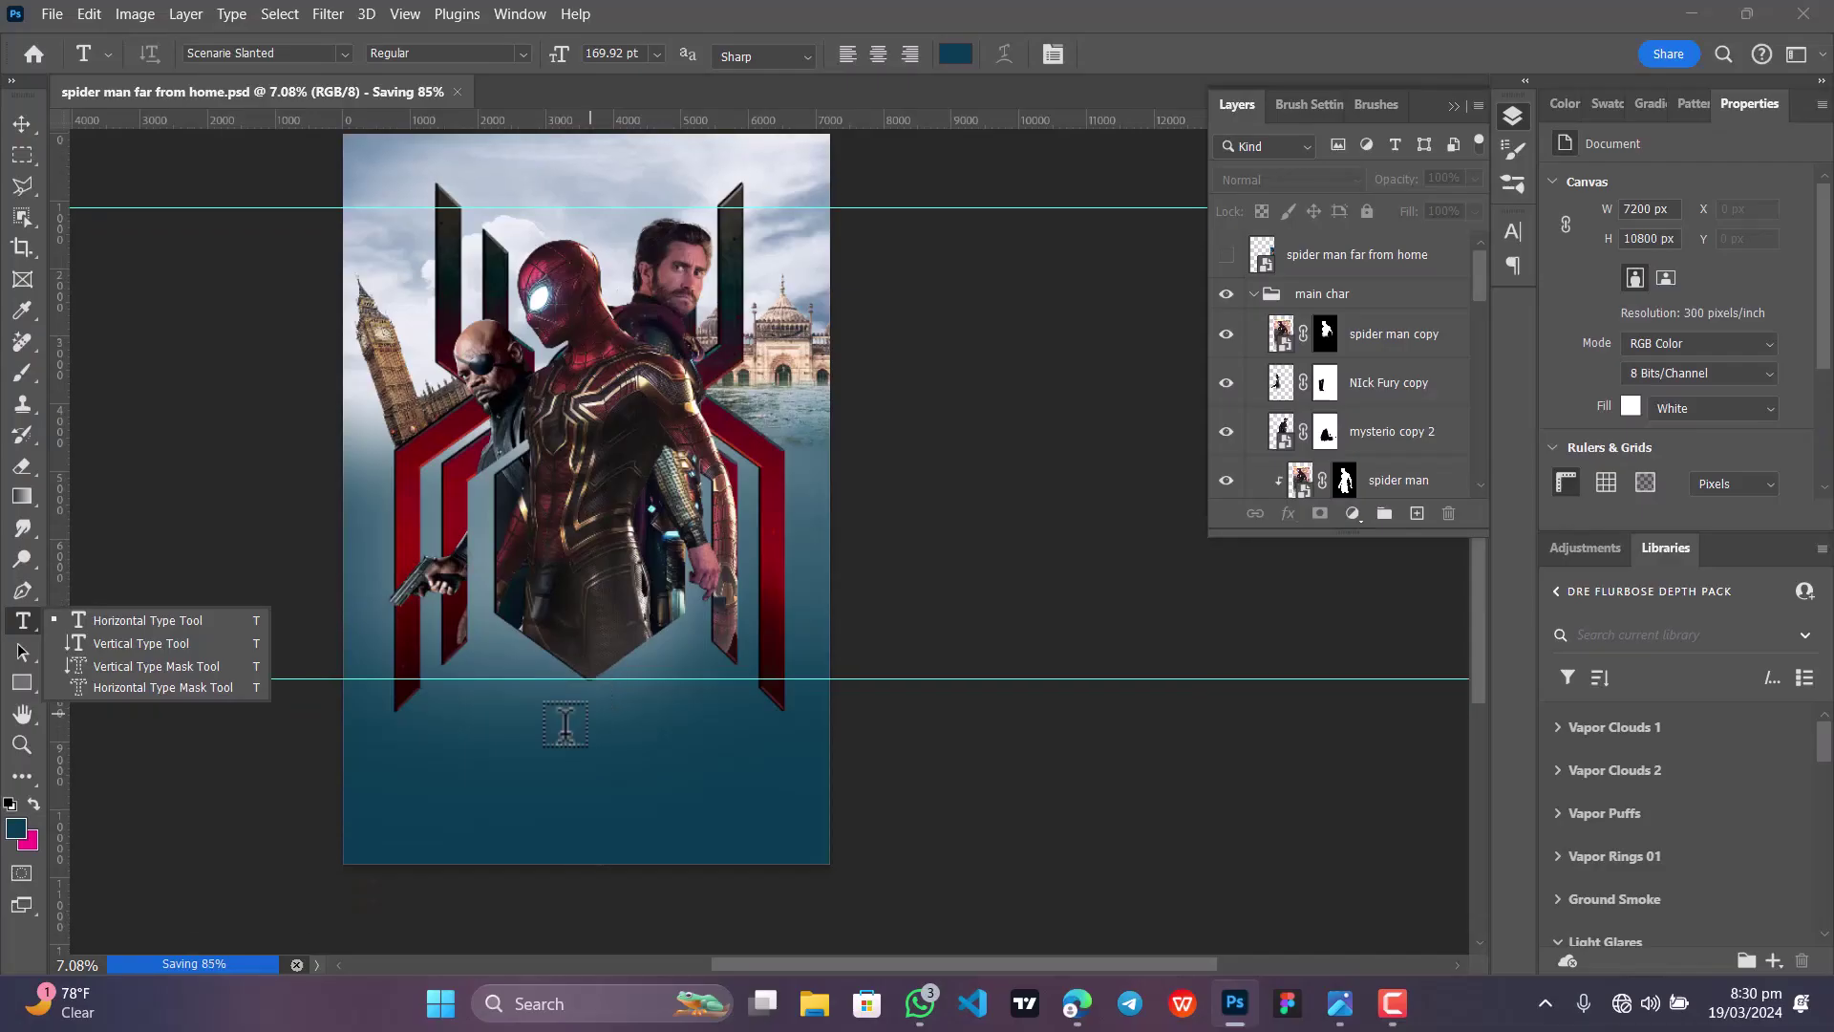
scroll(564, 723, up, 1)
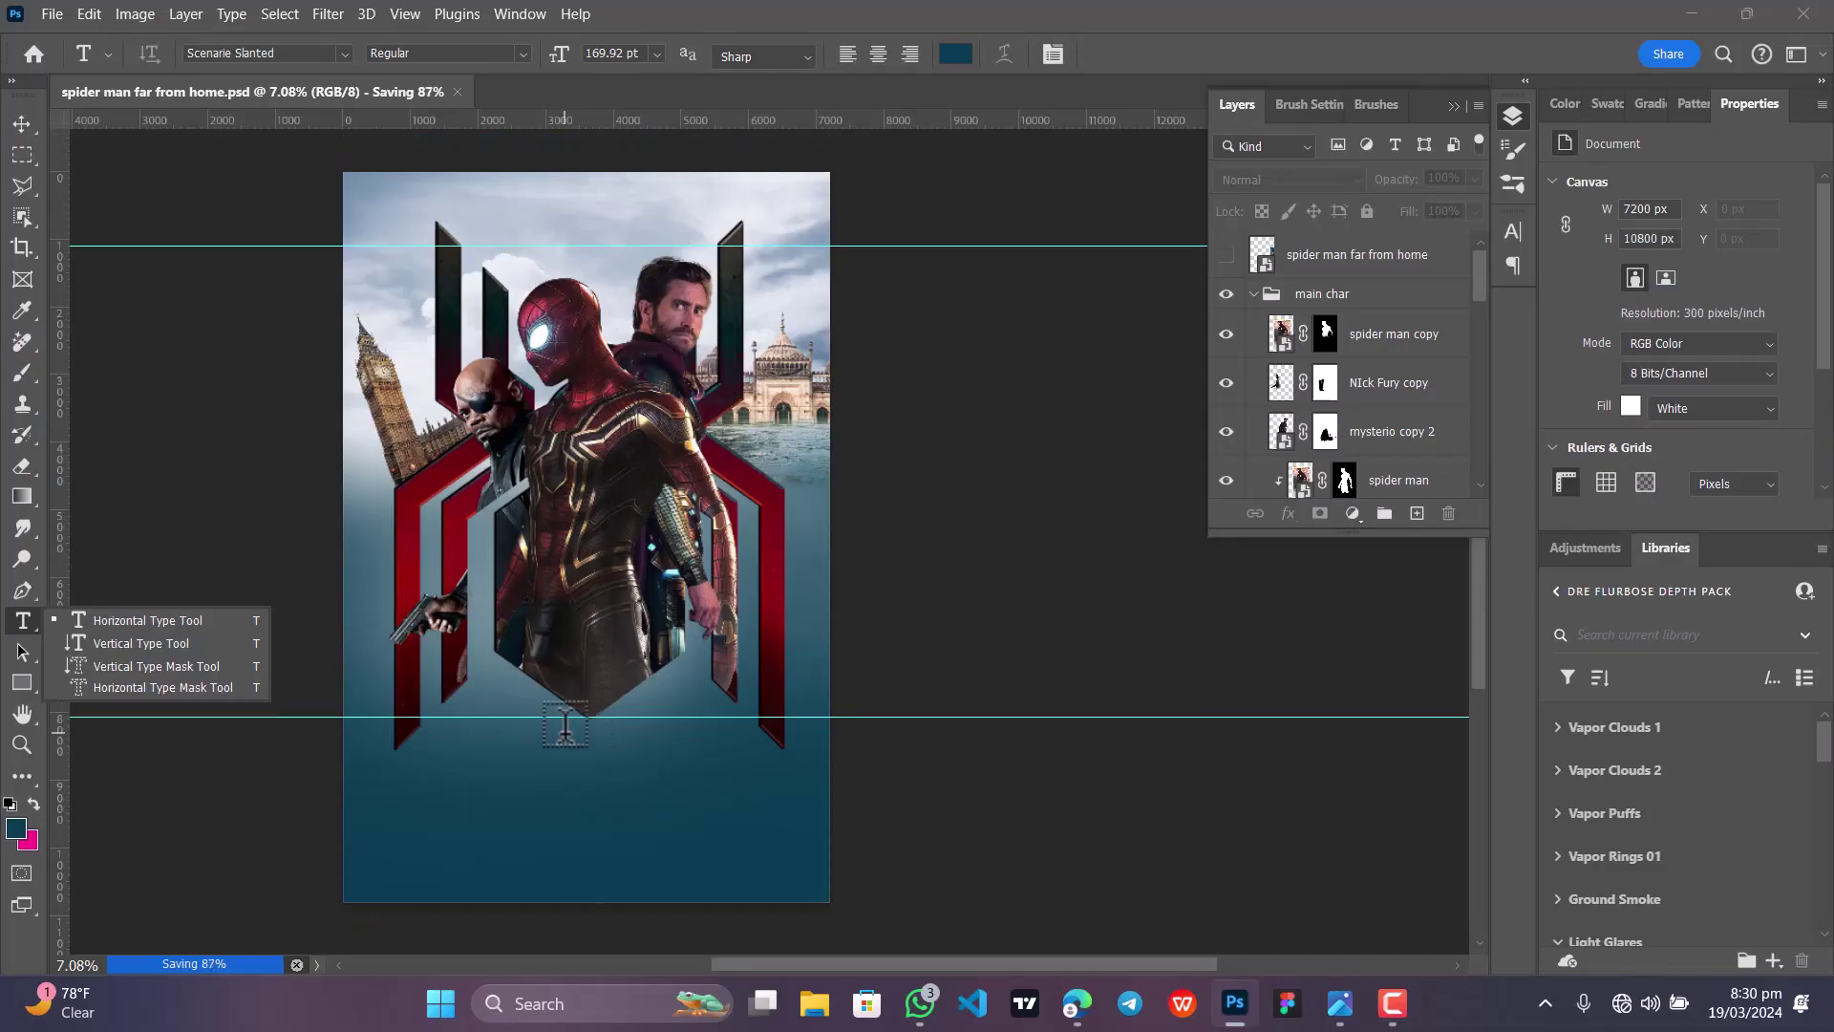
scroll(564, 723, up, 1)
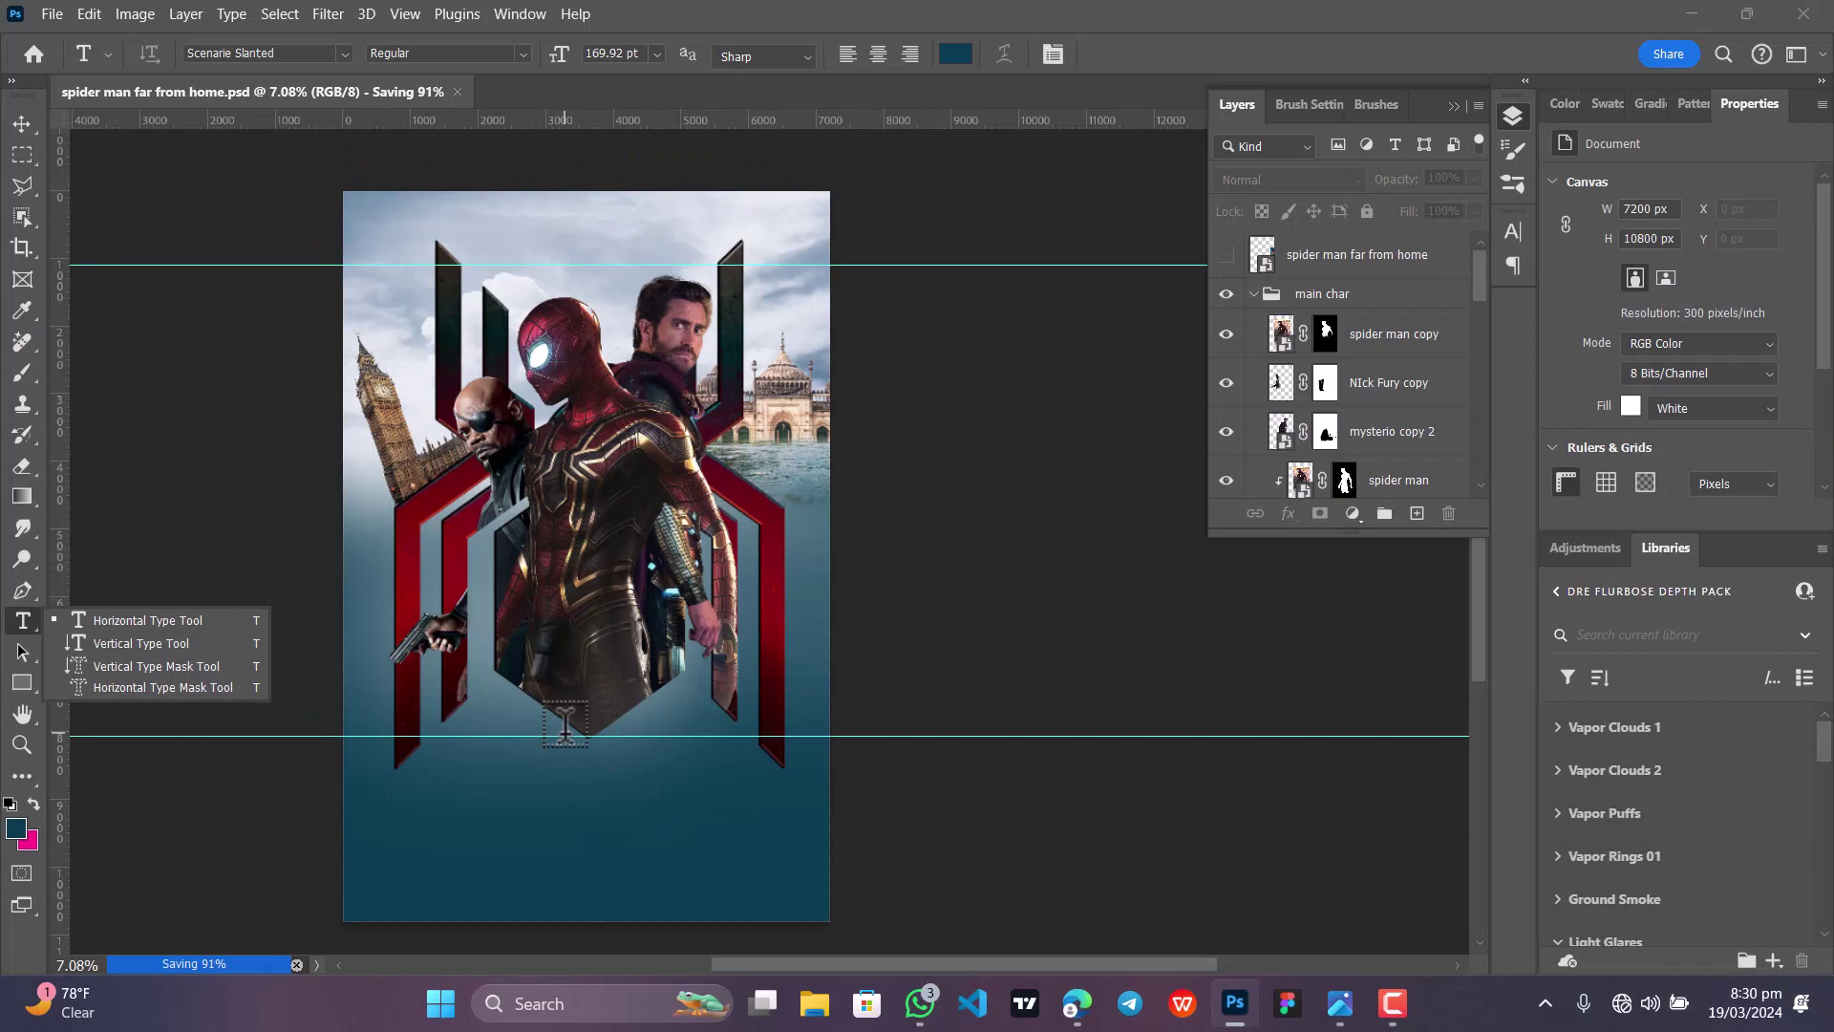
scroll(565, 723, down, 2)
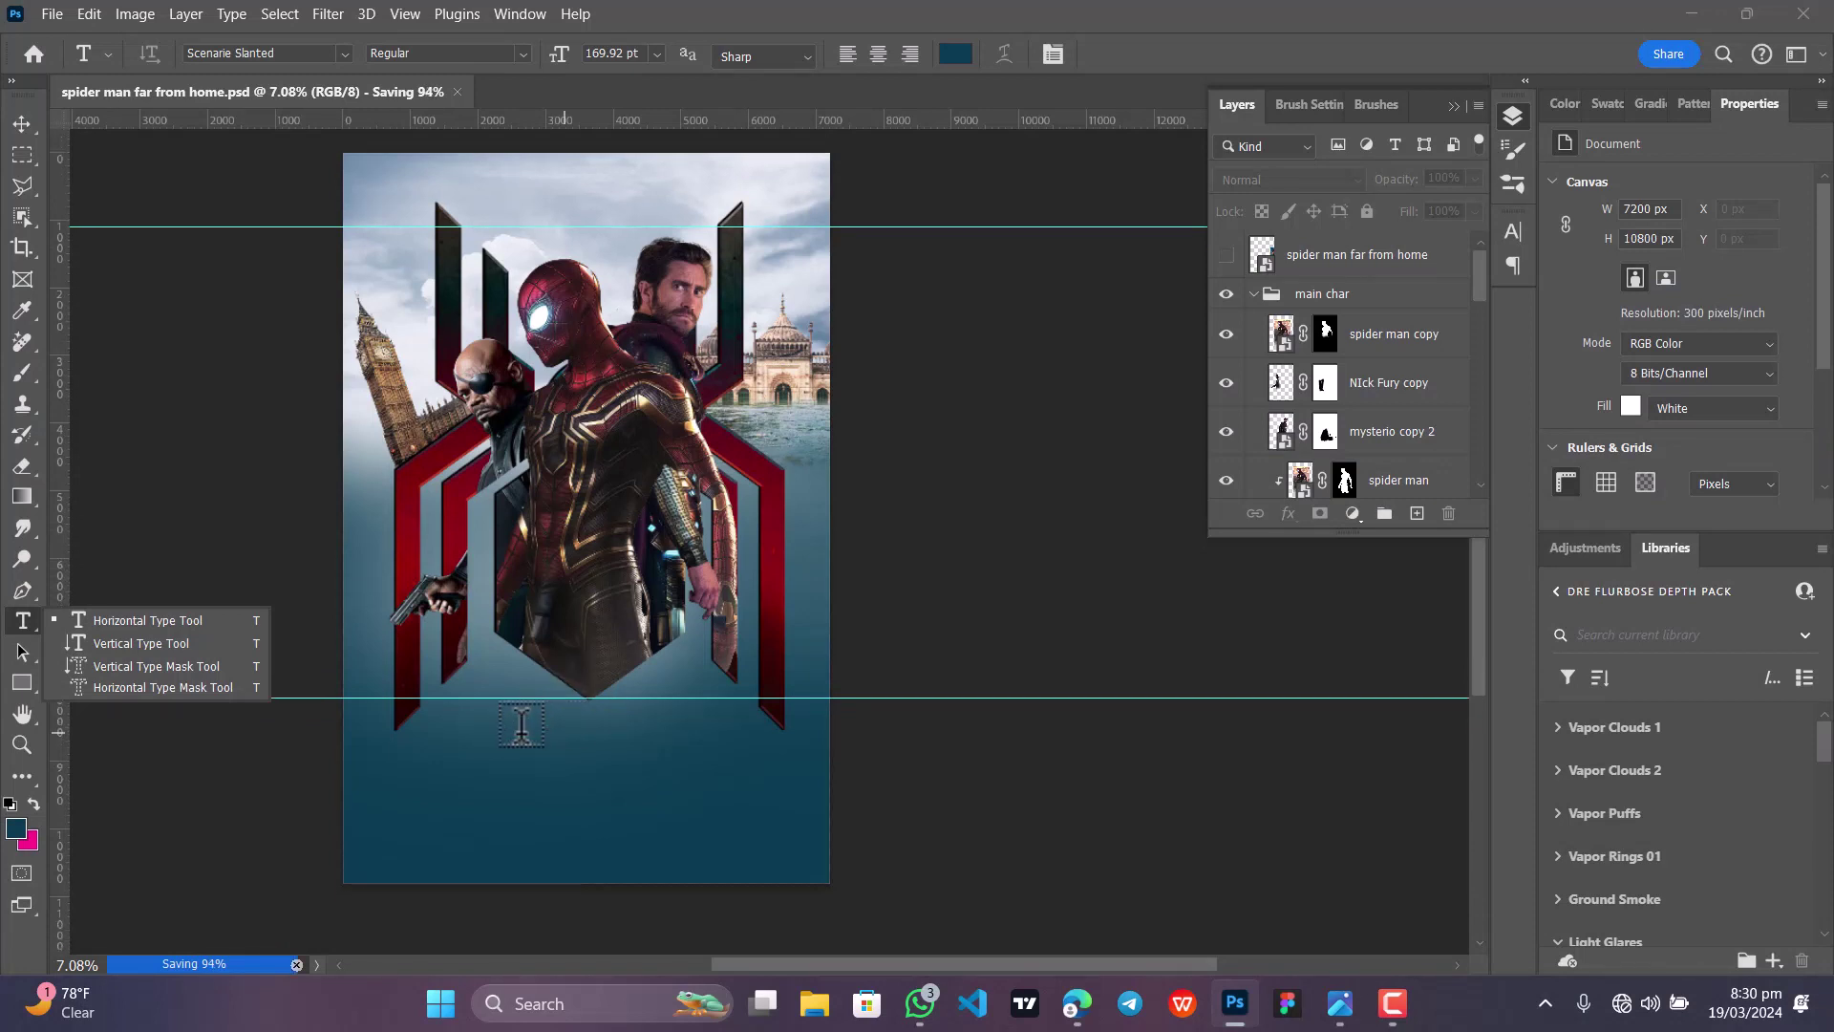
click(462, 734)
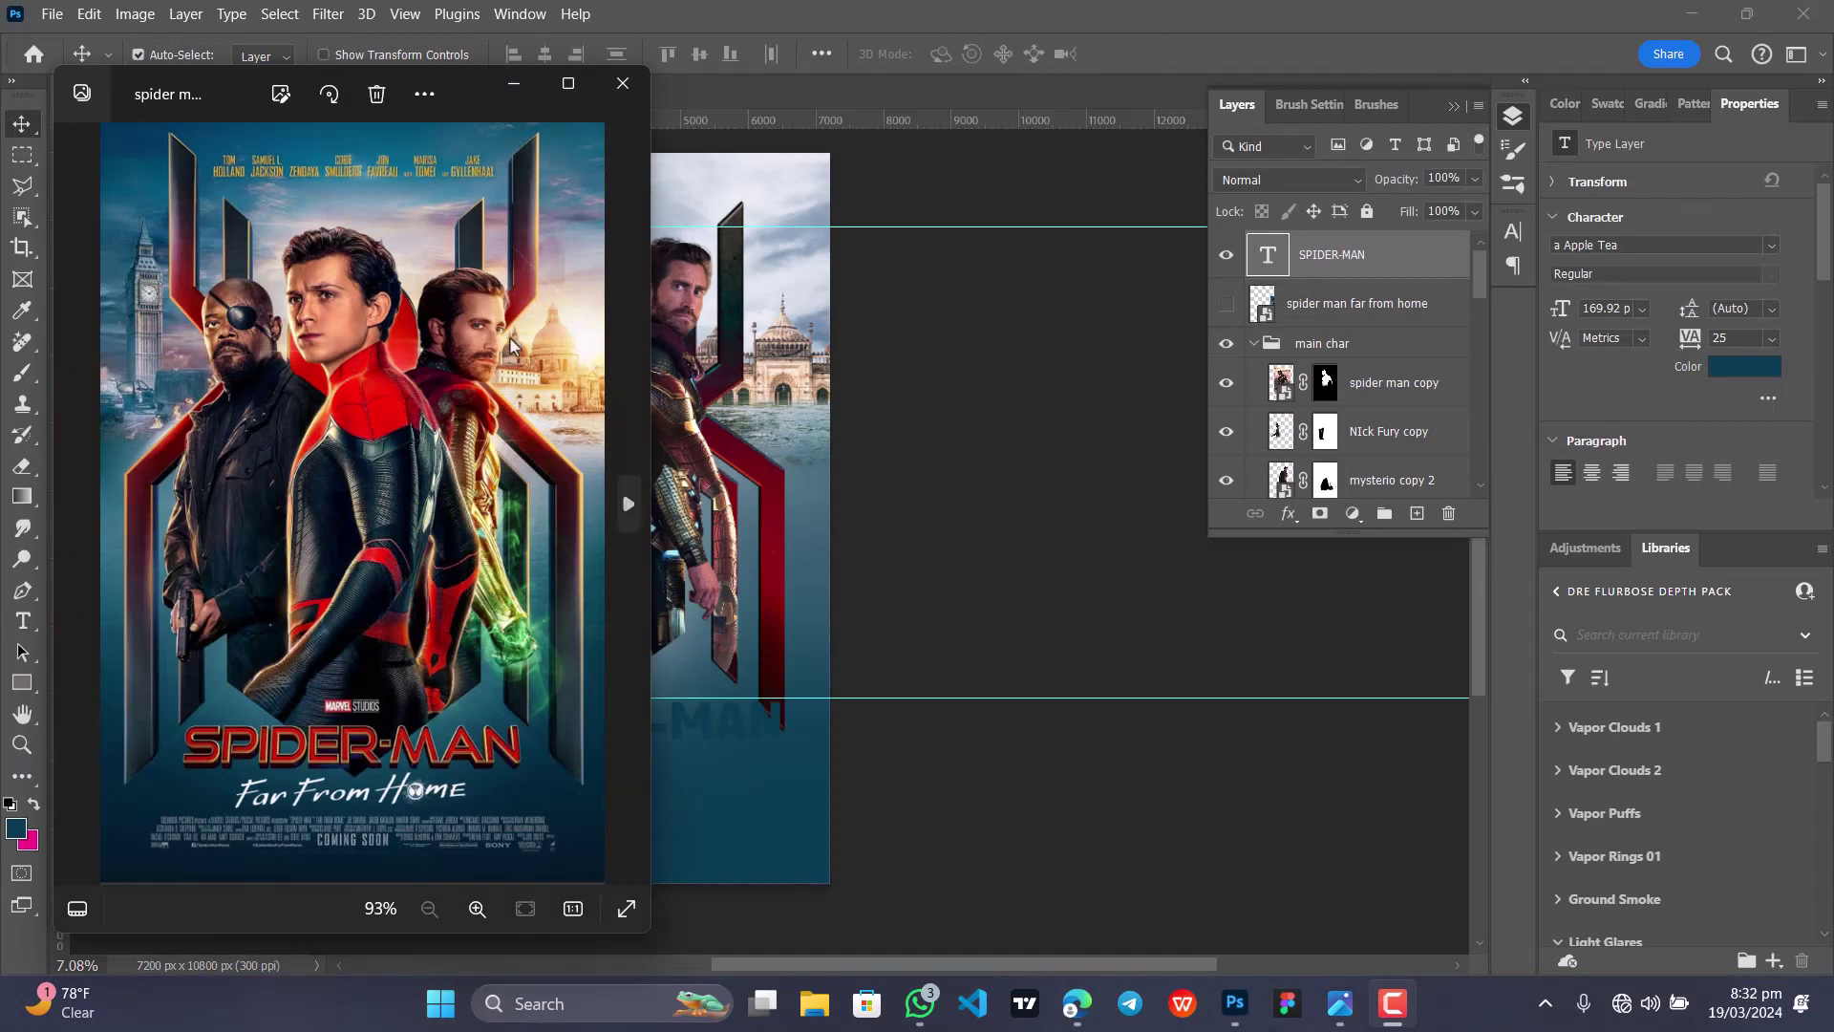
Step: Check the title on the reference poster and recolor the SPIDER-MAN text to its dark red
scroll(387, 761, up, 1)
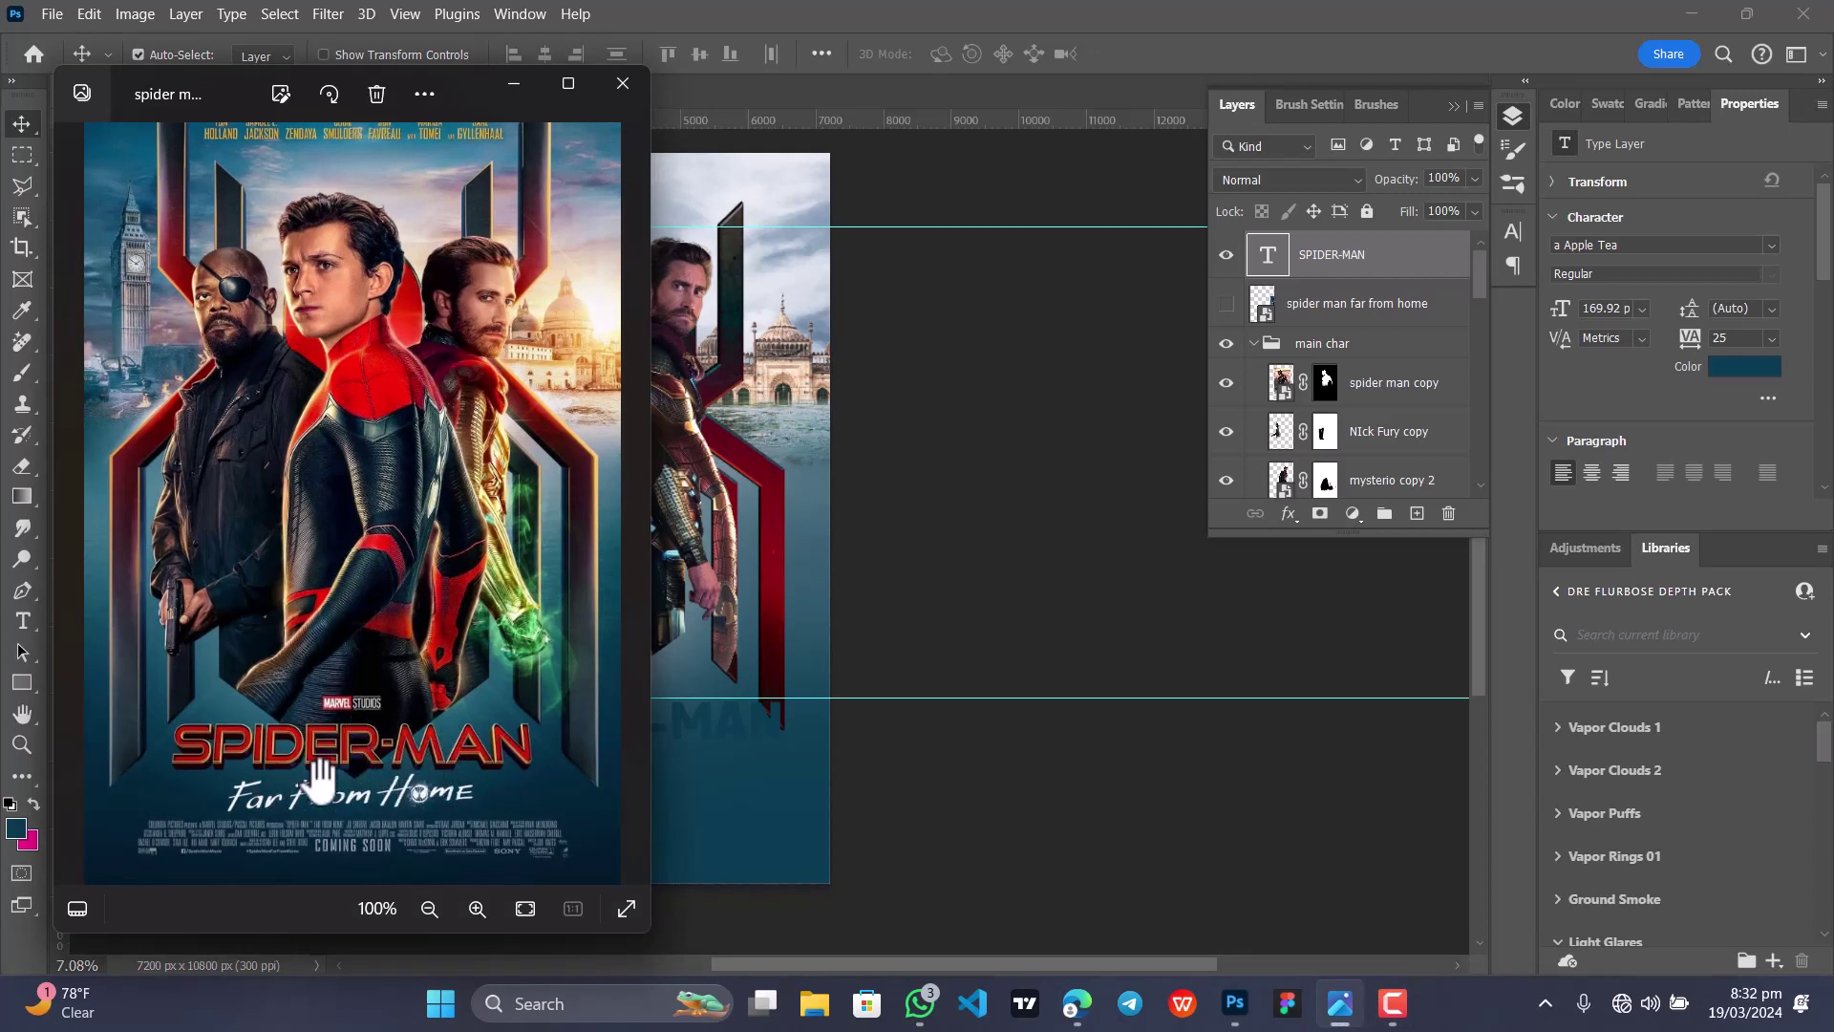
click(513, 85)
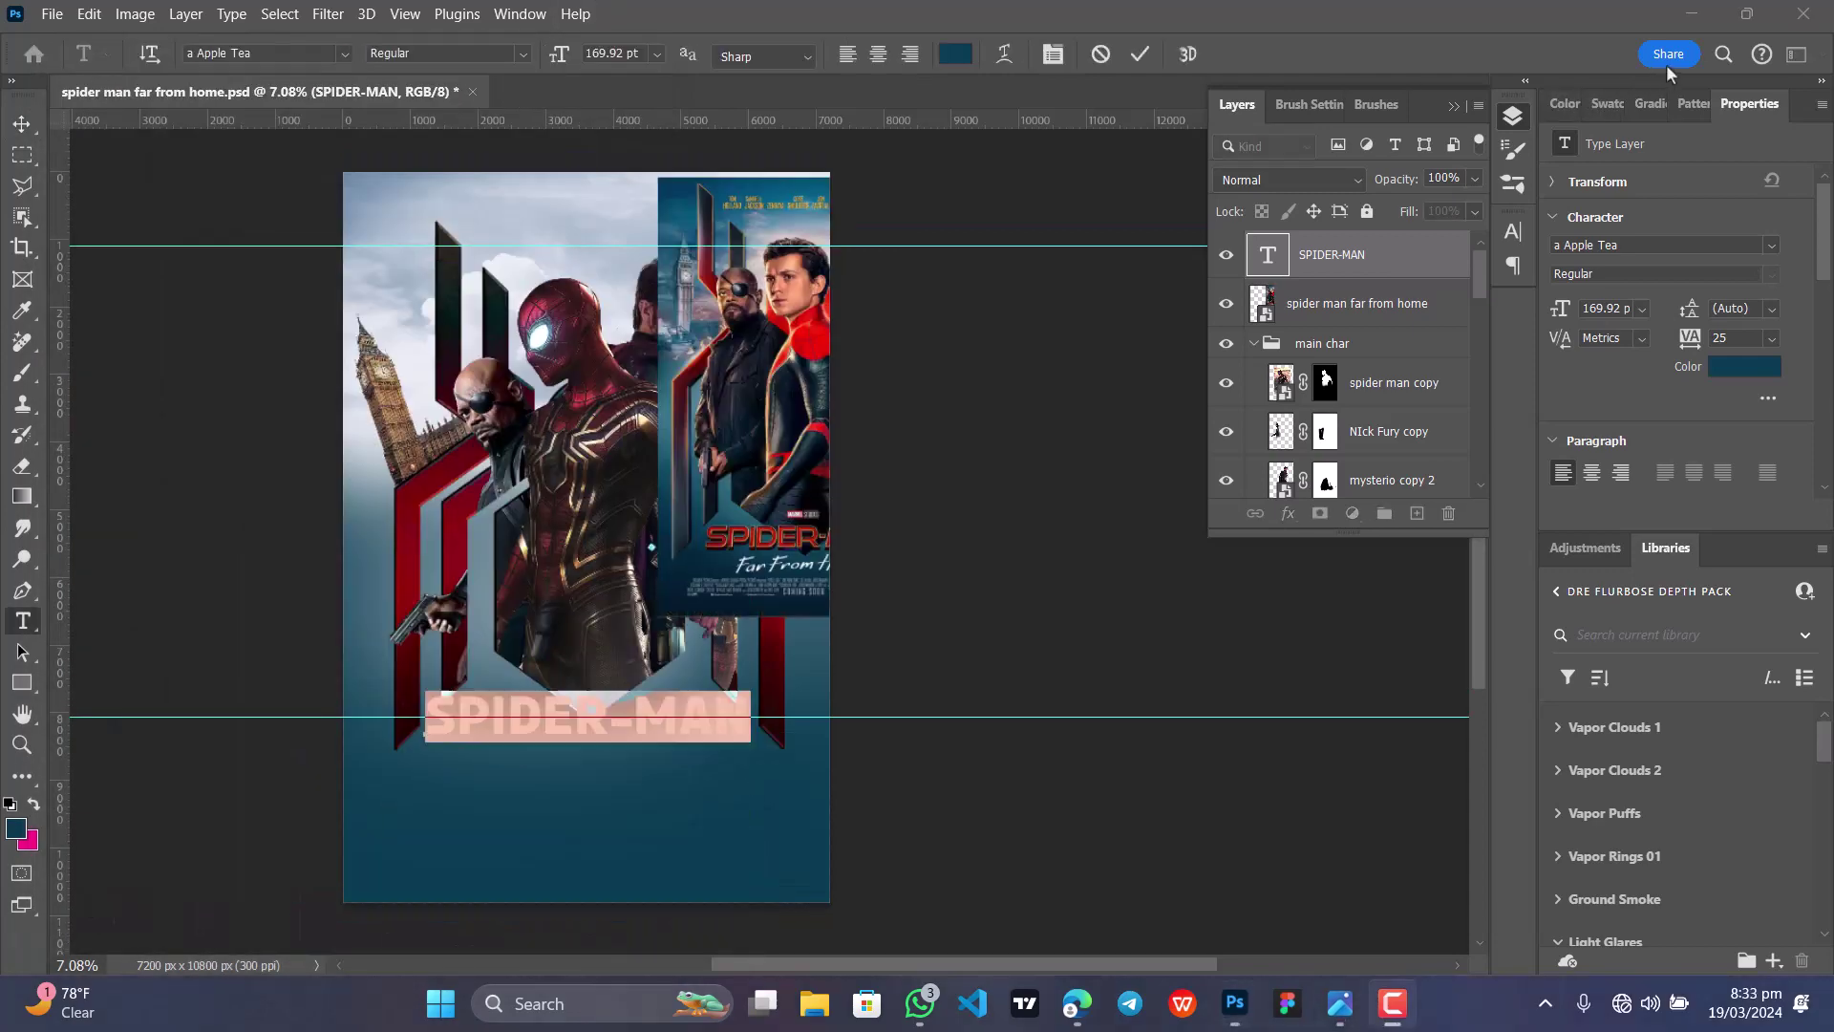
click(697, 810)
click(1527, 449)
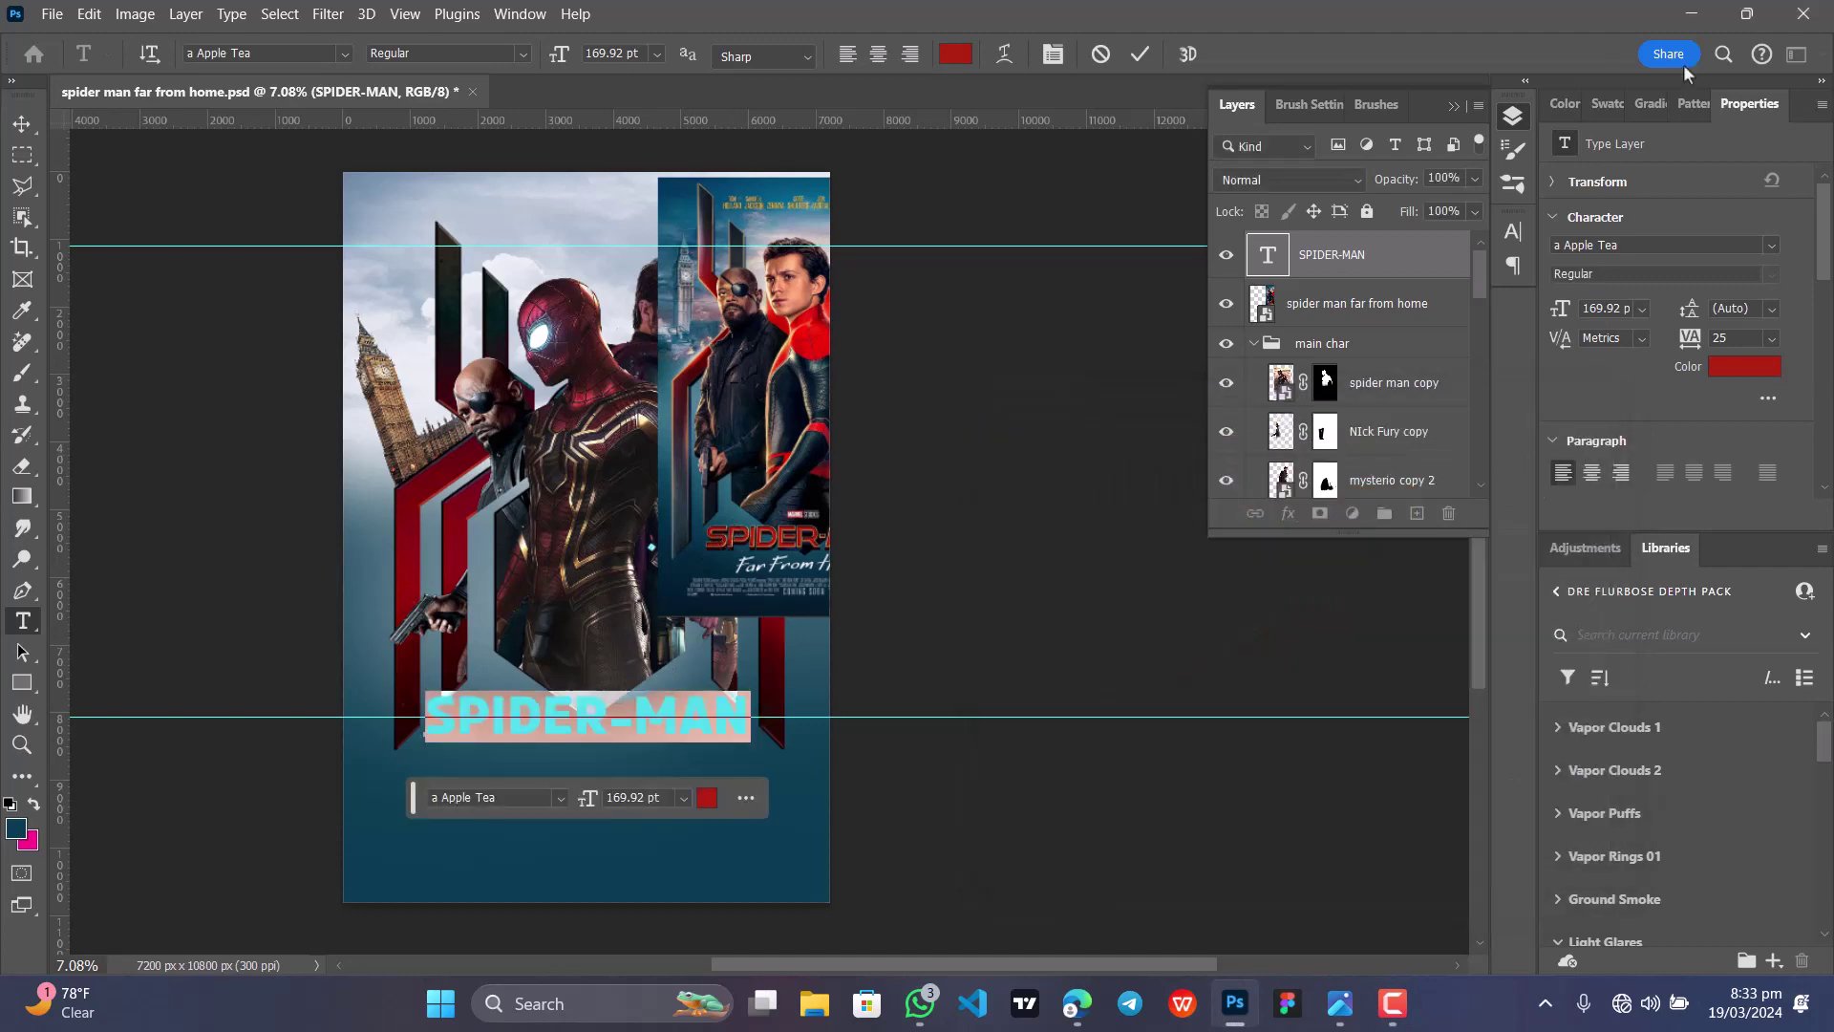
key(ctrl+Return)
key(v)
Step: Give the SPIDER-MAN title a 13 px inside yellow stroke, bevel, drop shadow and black inner shadow with distance 23, choke 15%, size 59
click(1288, 513)
click(1332, 573)
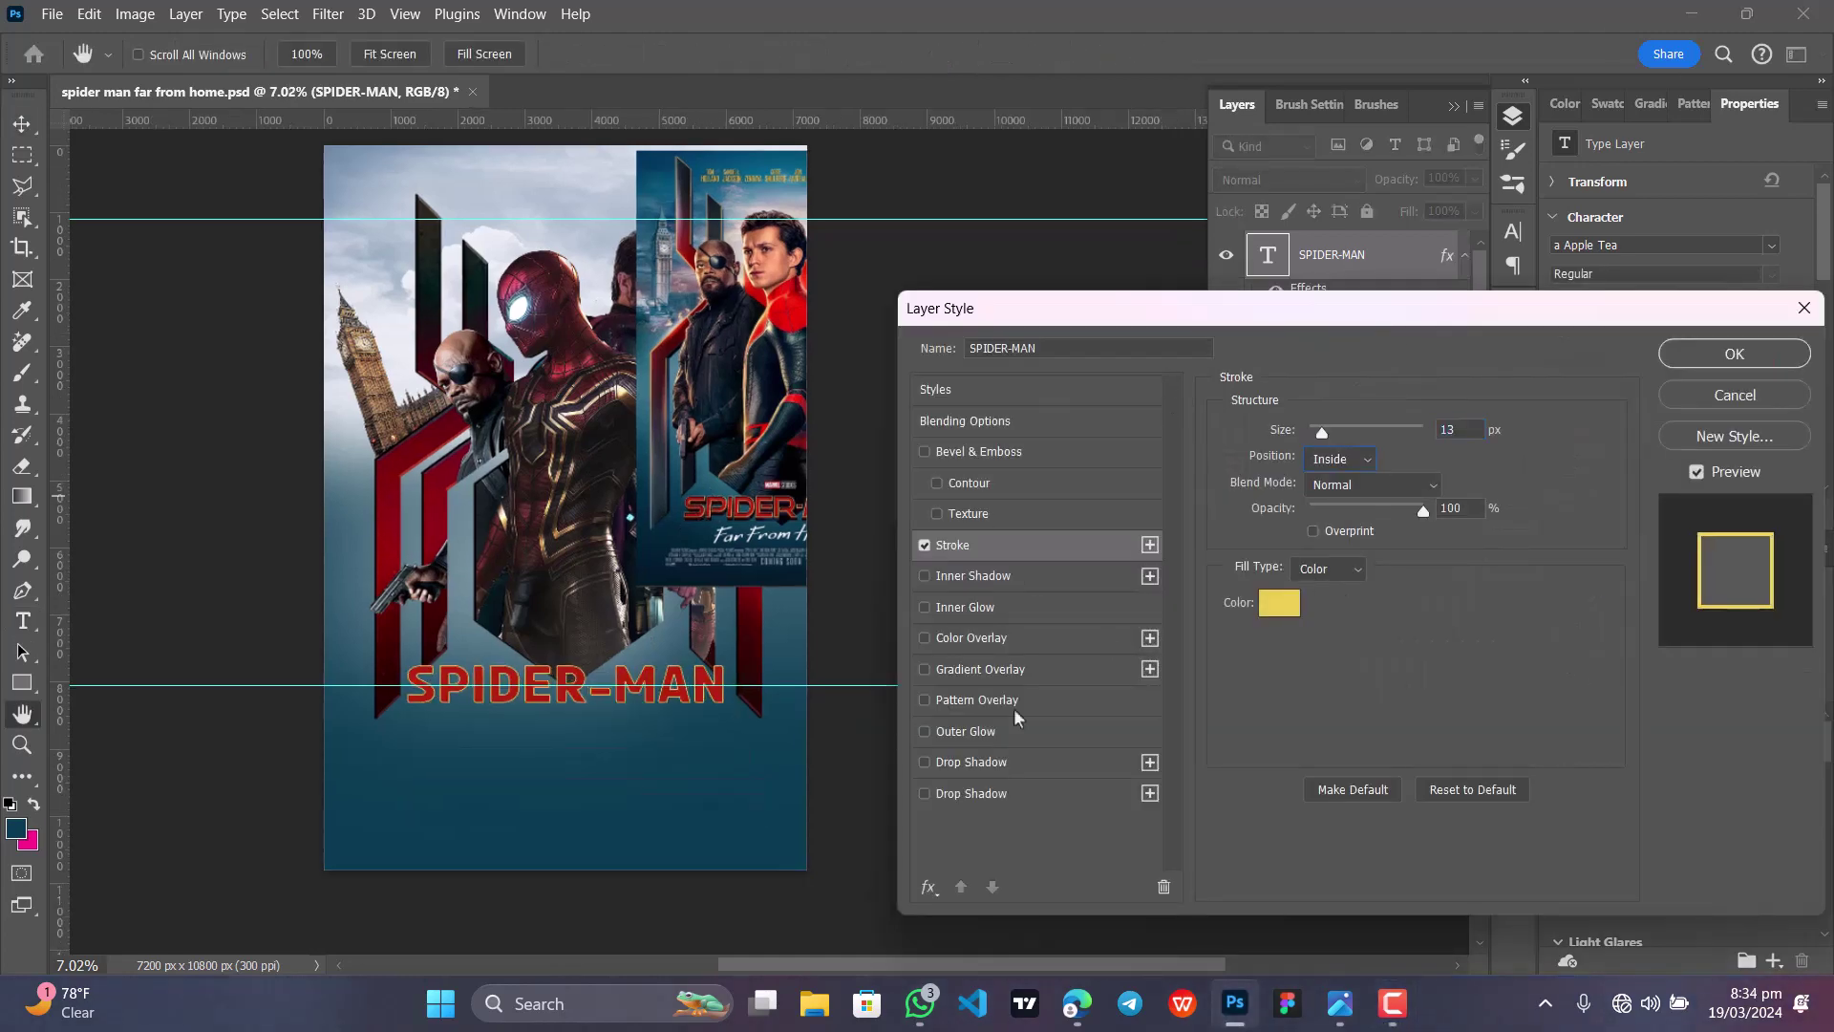
click(965, 606)
click(1276, 513)
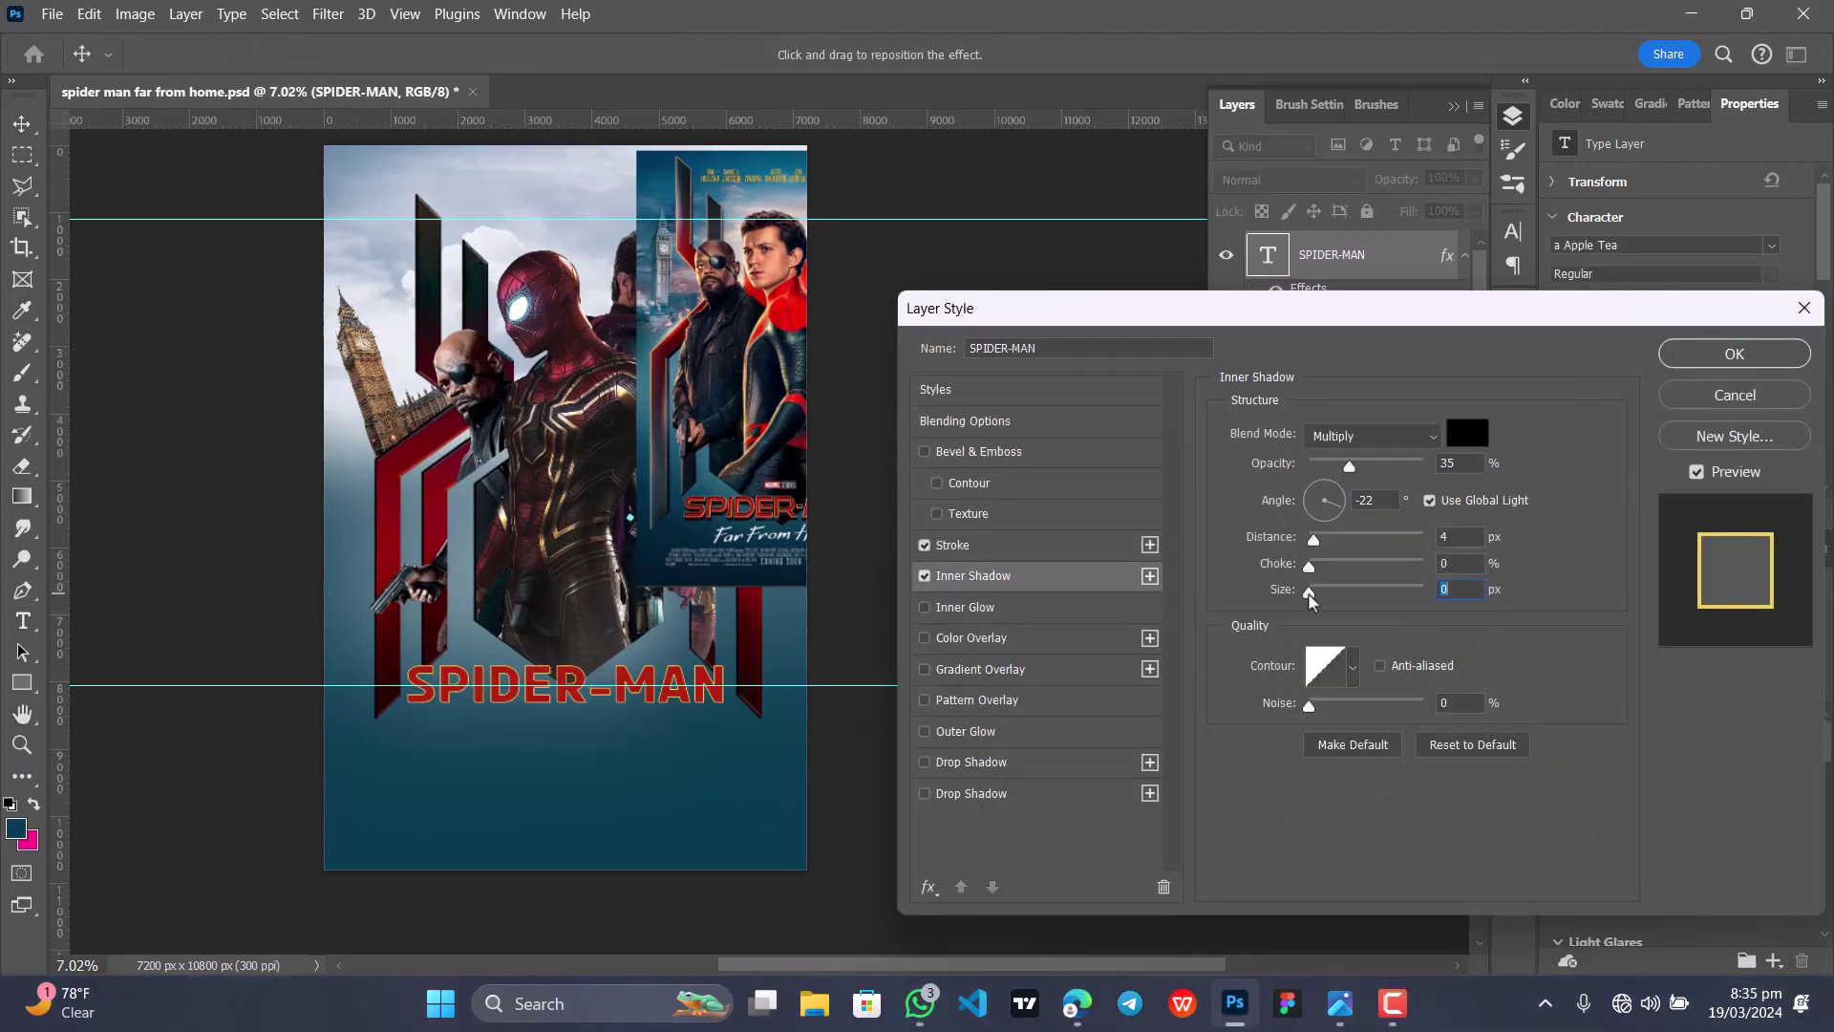
click(965, 482)
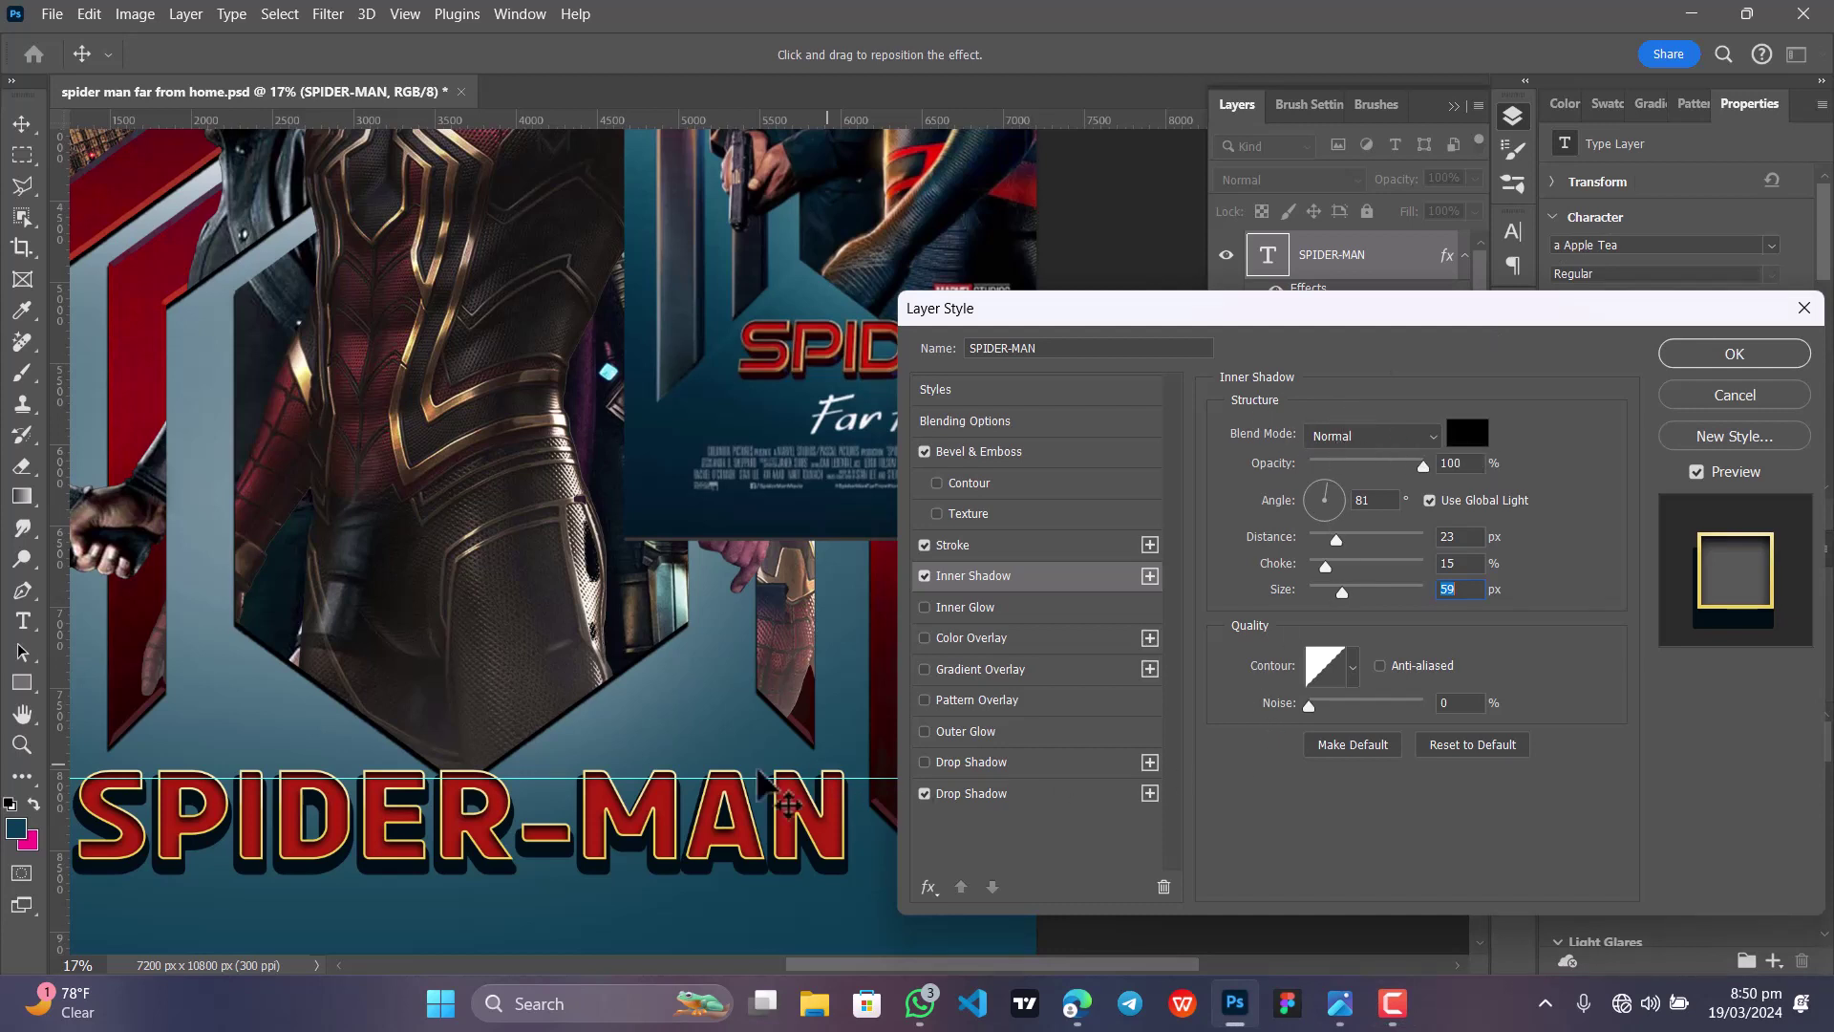
click(1737, 363)
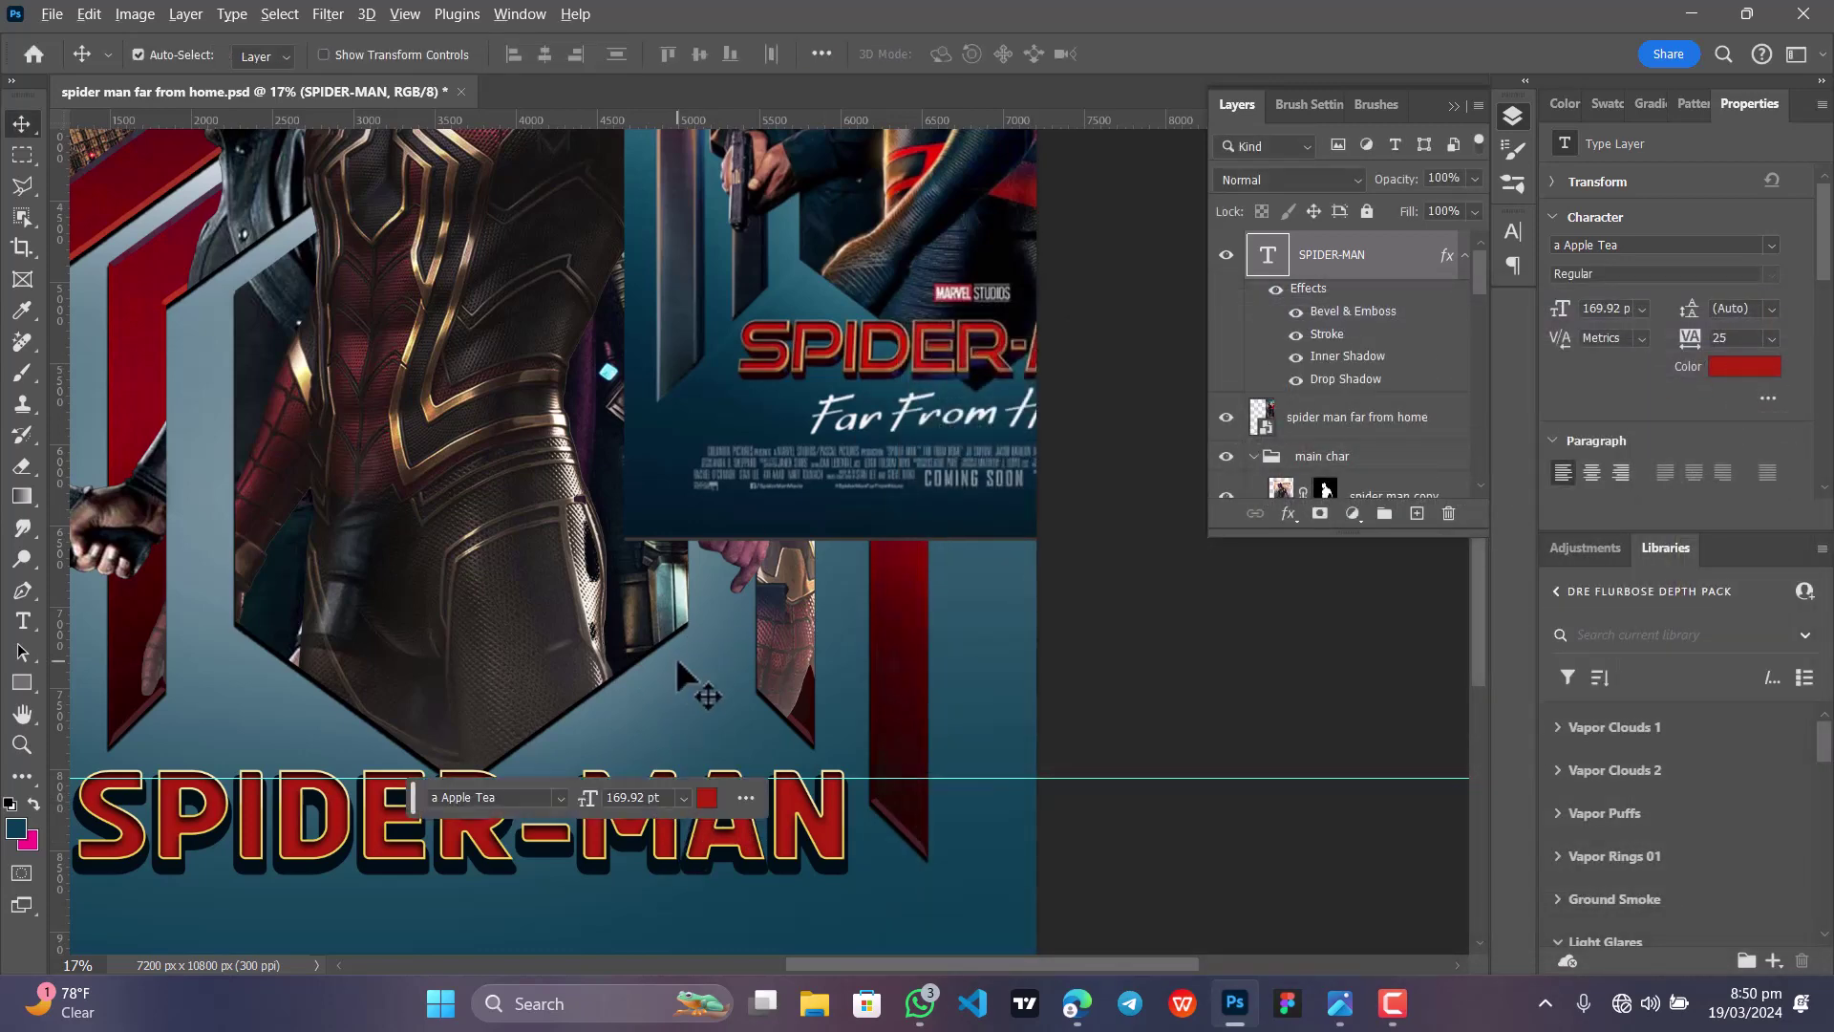
Step: Scale the SPIDER-MAN title to 156.67 pt and hide the spider man far from home reference layer
scroll(678, 674, down, 2)
scroll(726, 616, down, 1)
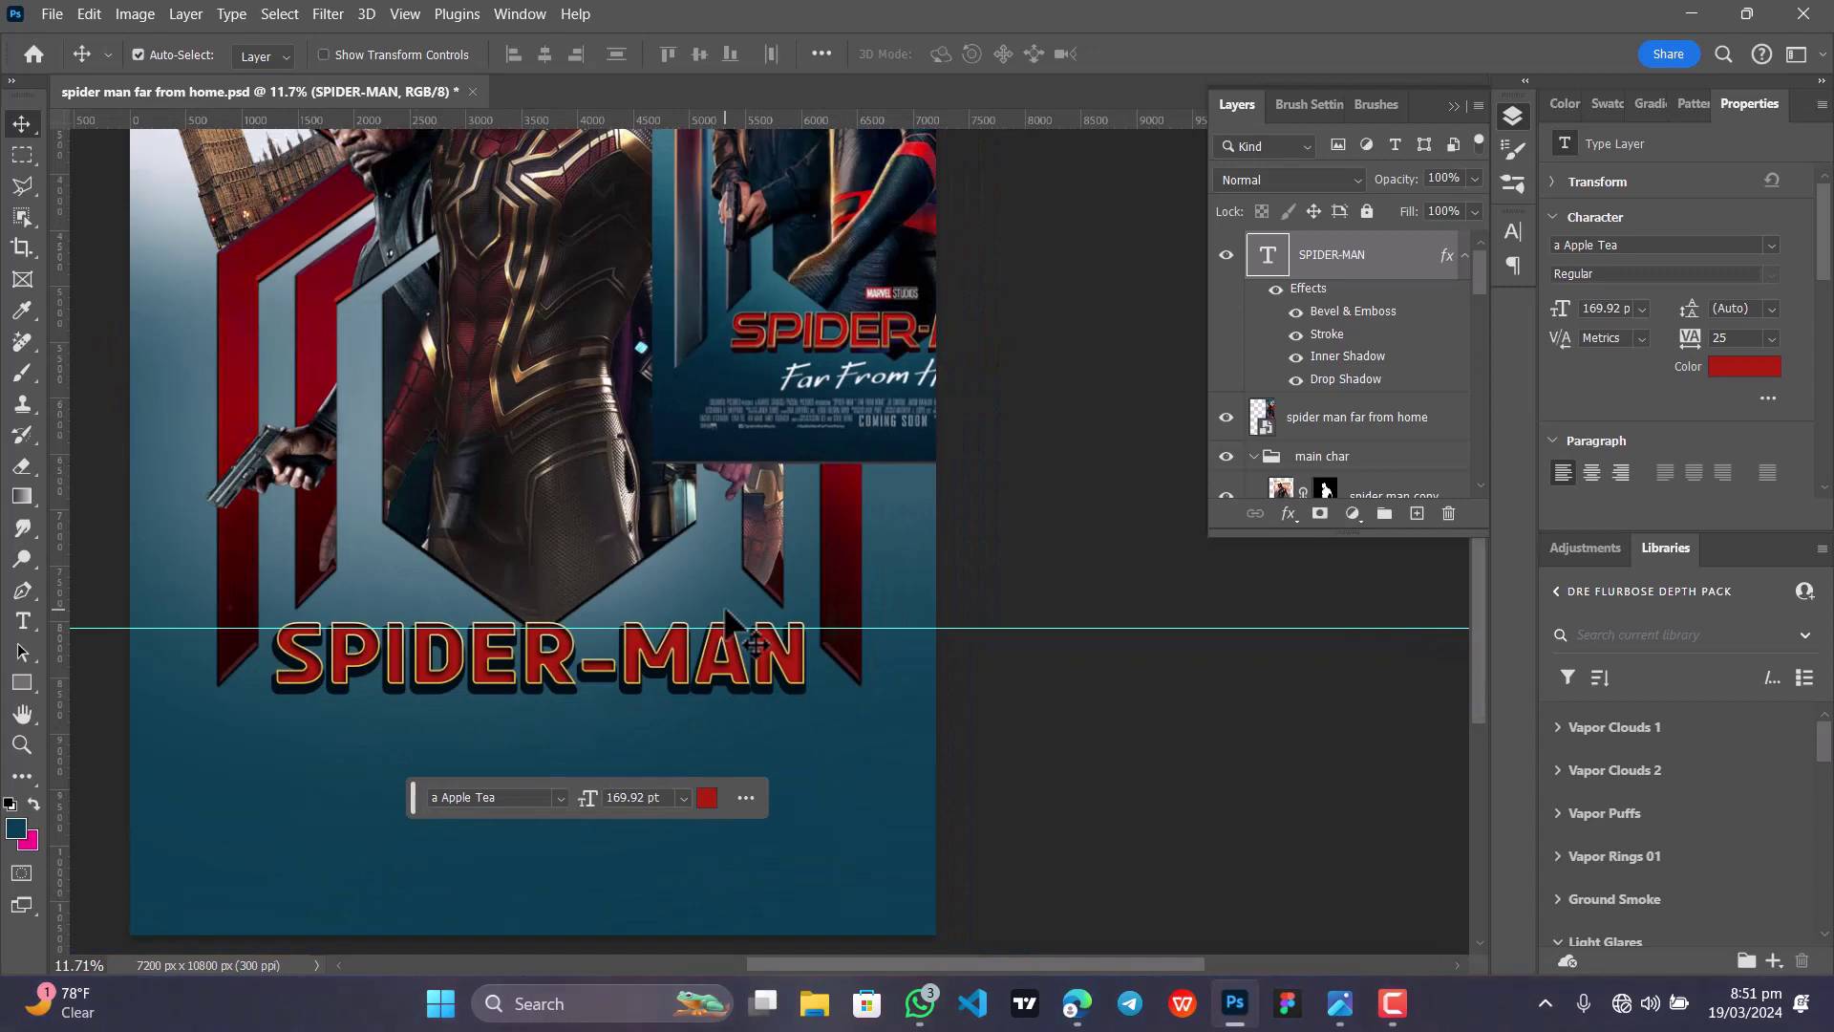
scroll(726, 619, down, 1)
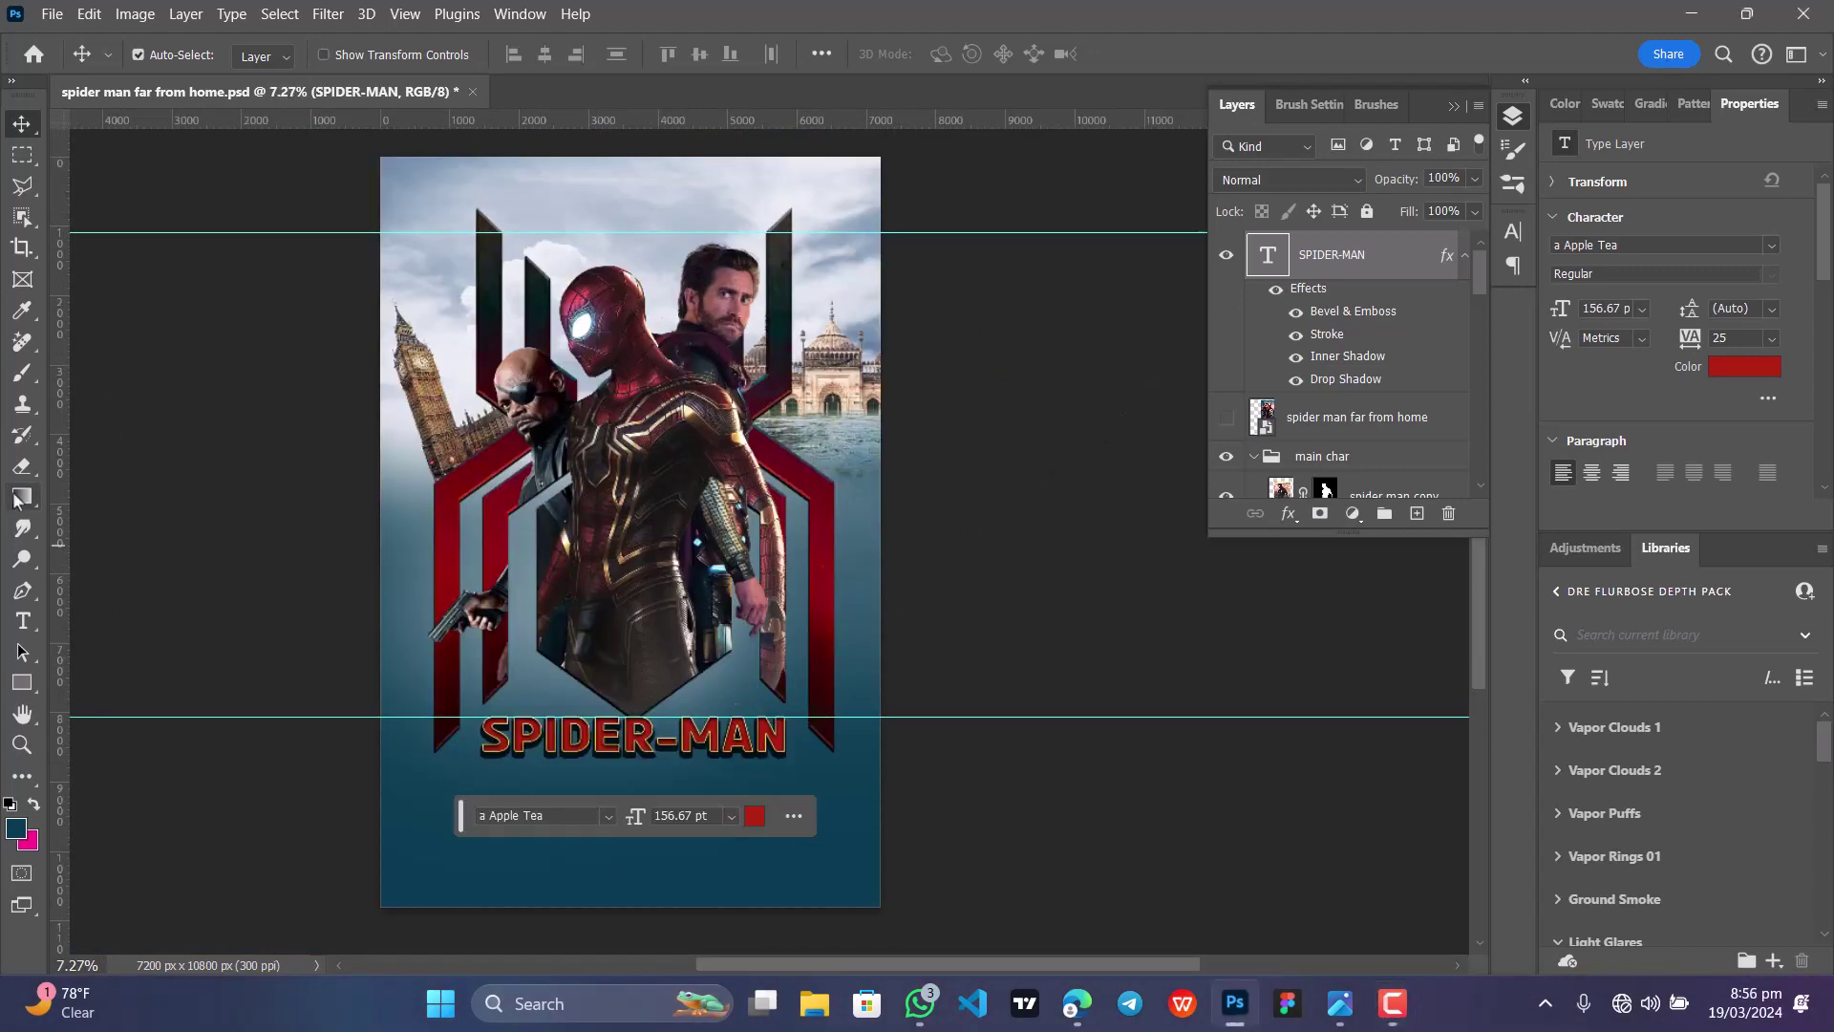
Step: Add the subtitle Far From Home in High Summit at 169.92 pt and move it directly beneath the SPIDER-MAN title
click(23, 621)
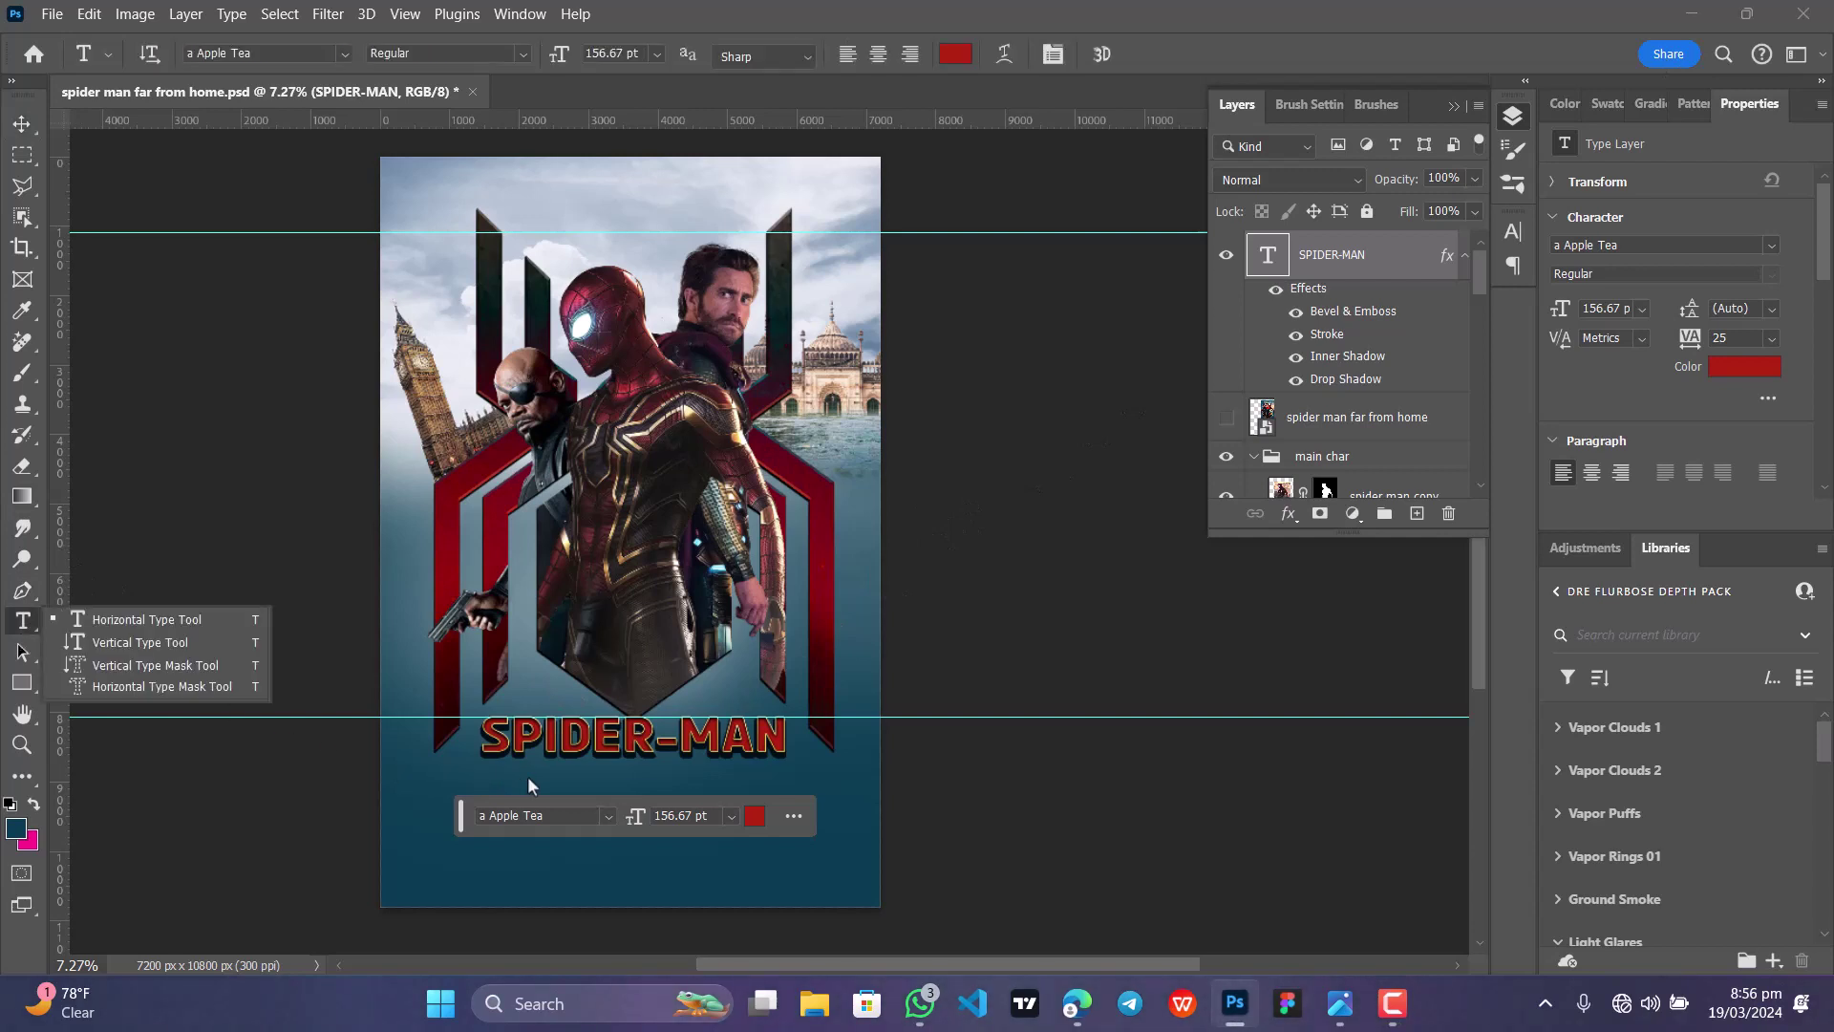
click(570, 770)
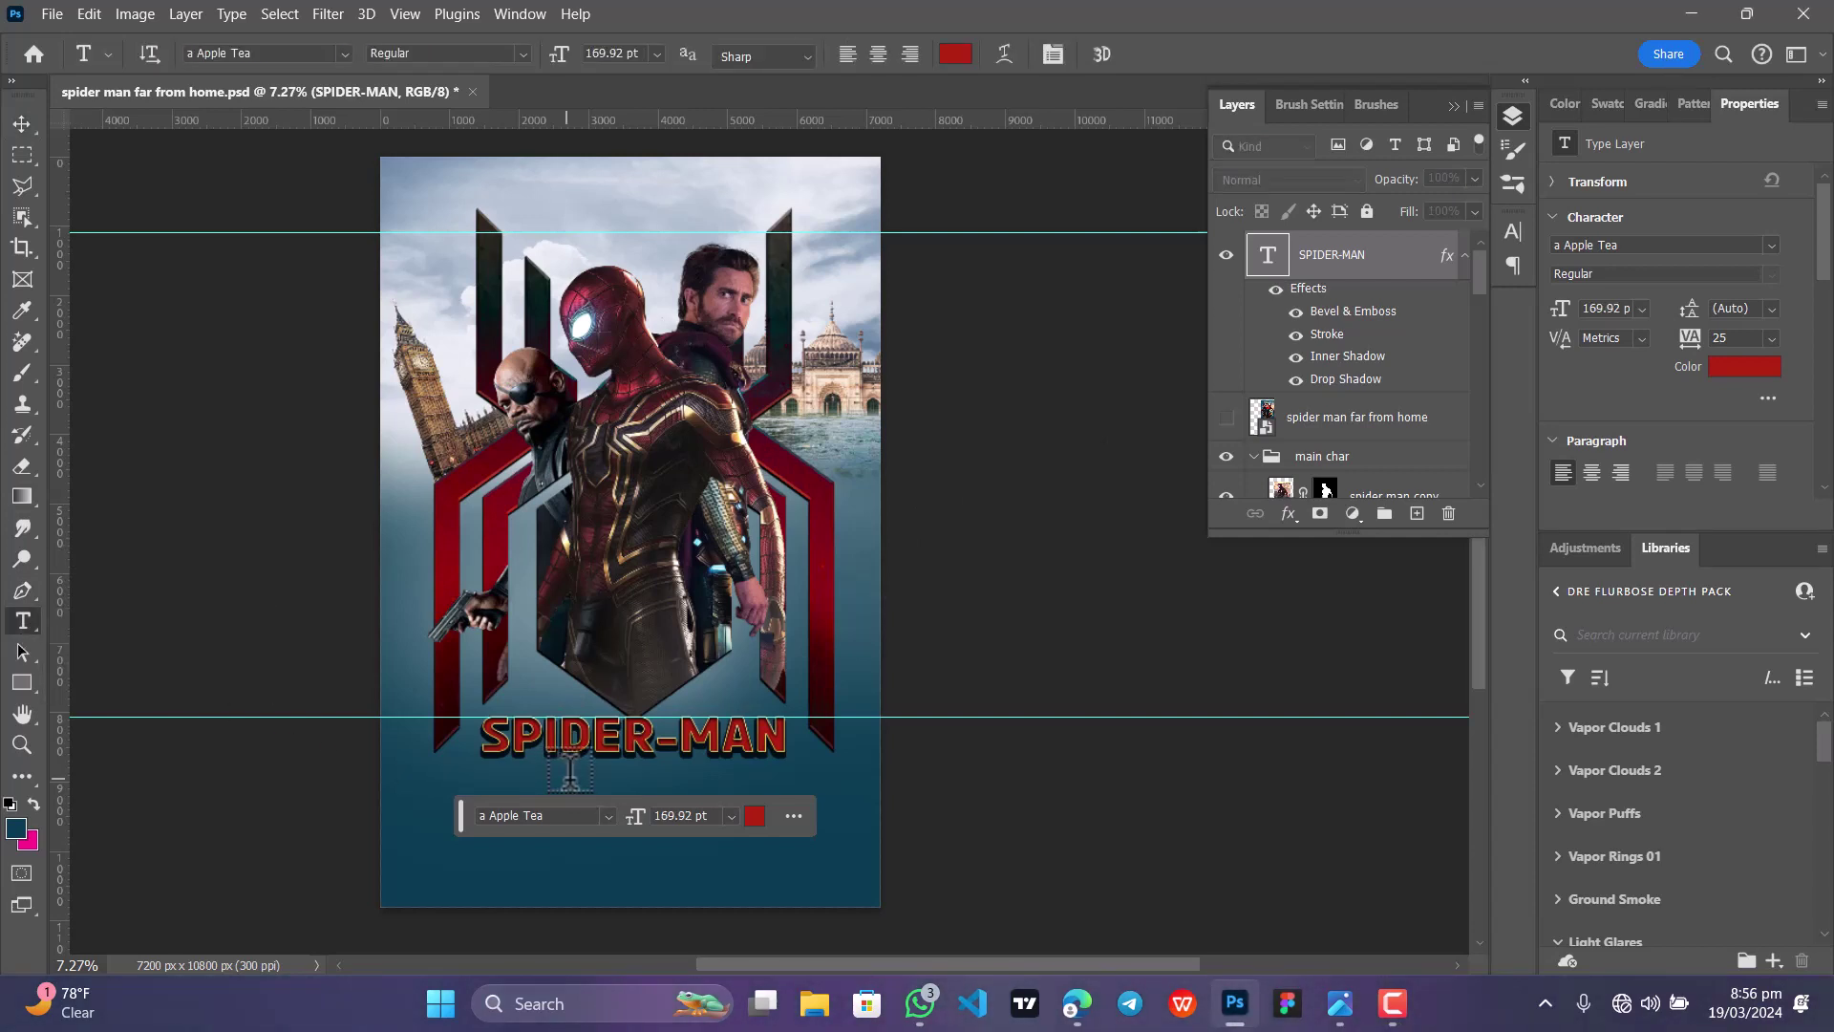
click(571, 771)
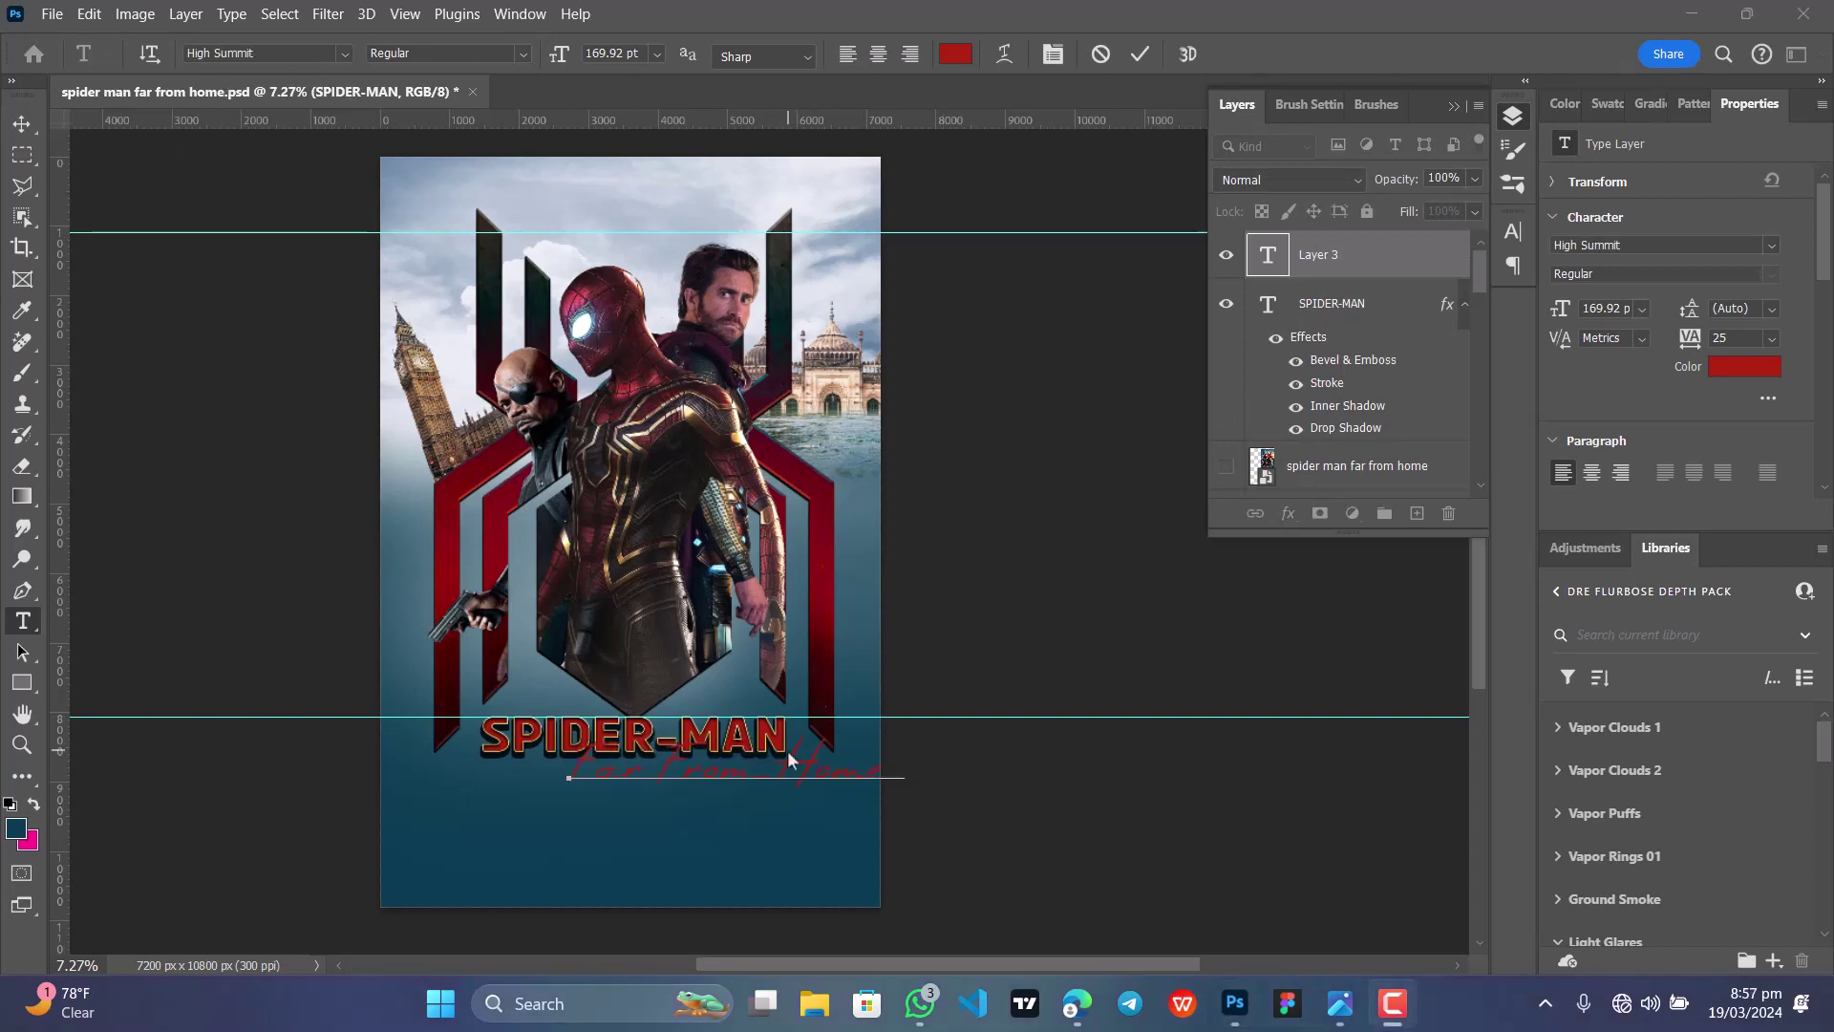
click(805, 745)
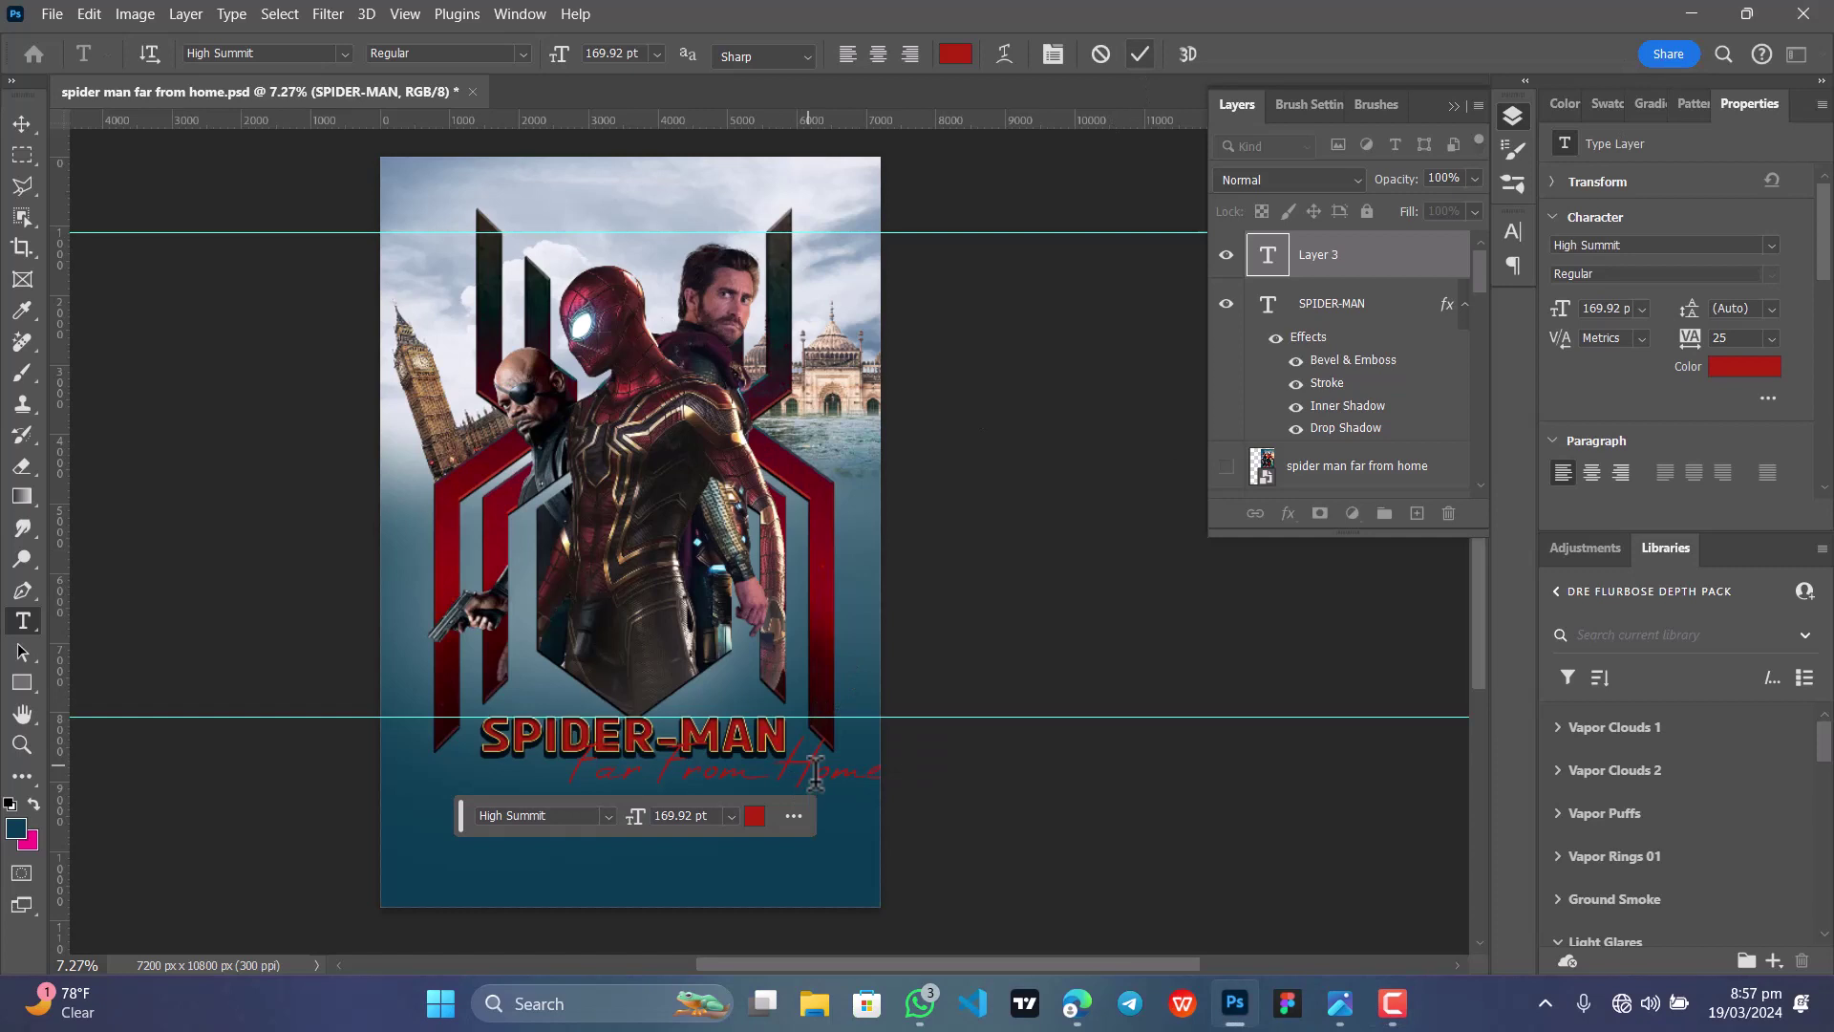
key(ctrl+Return)
click(21, 123)
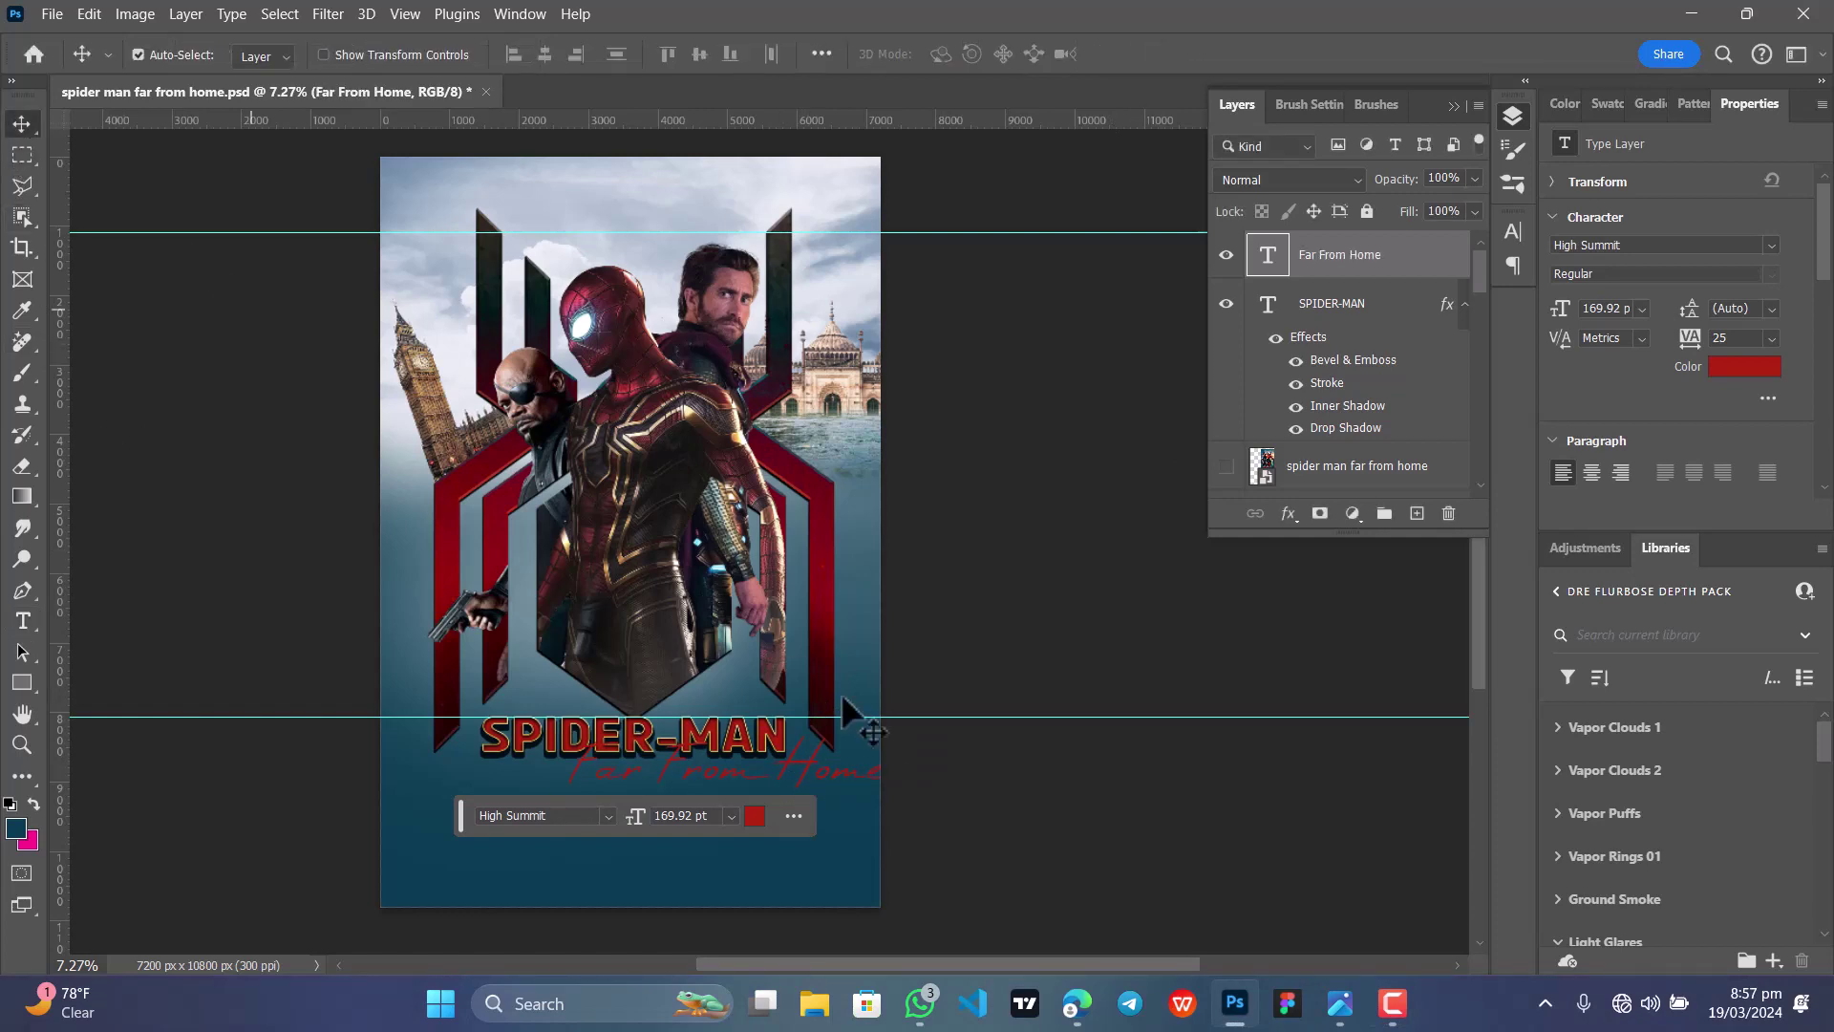
drag(839, 768, 758, 782)
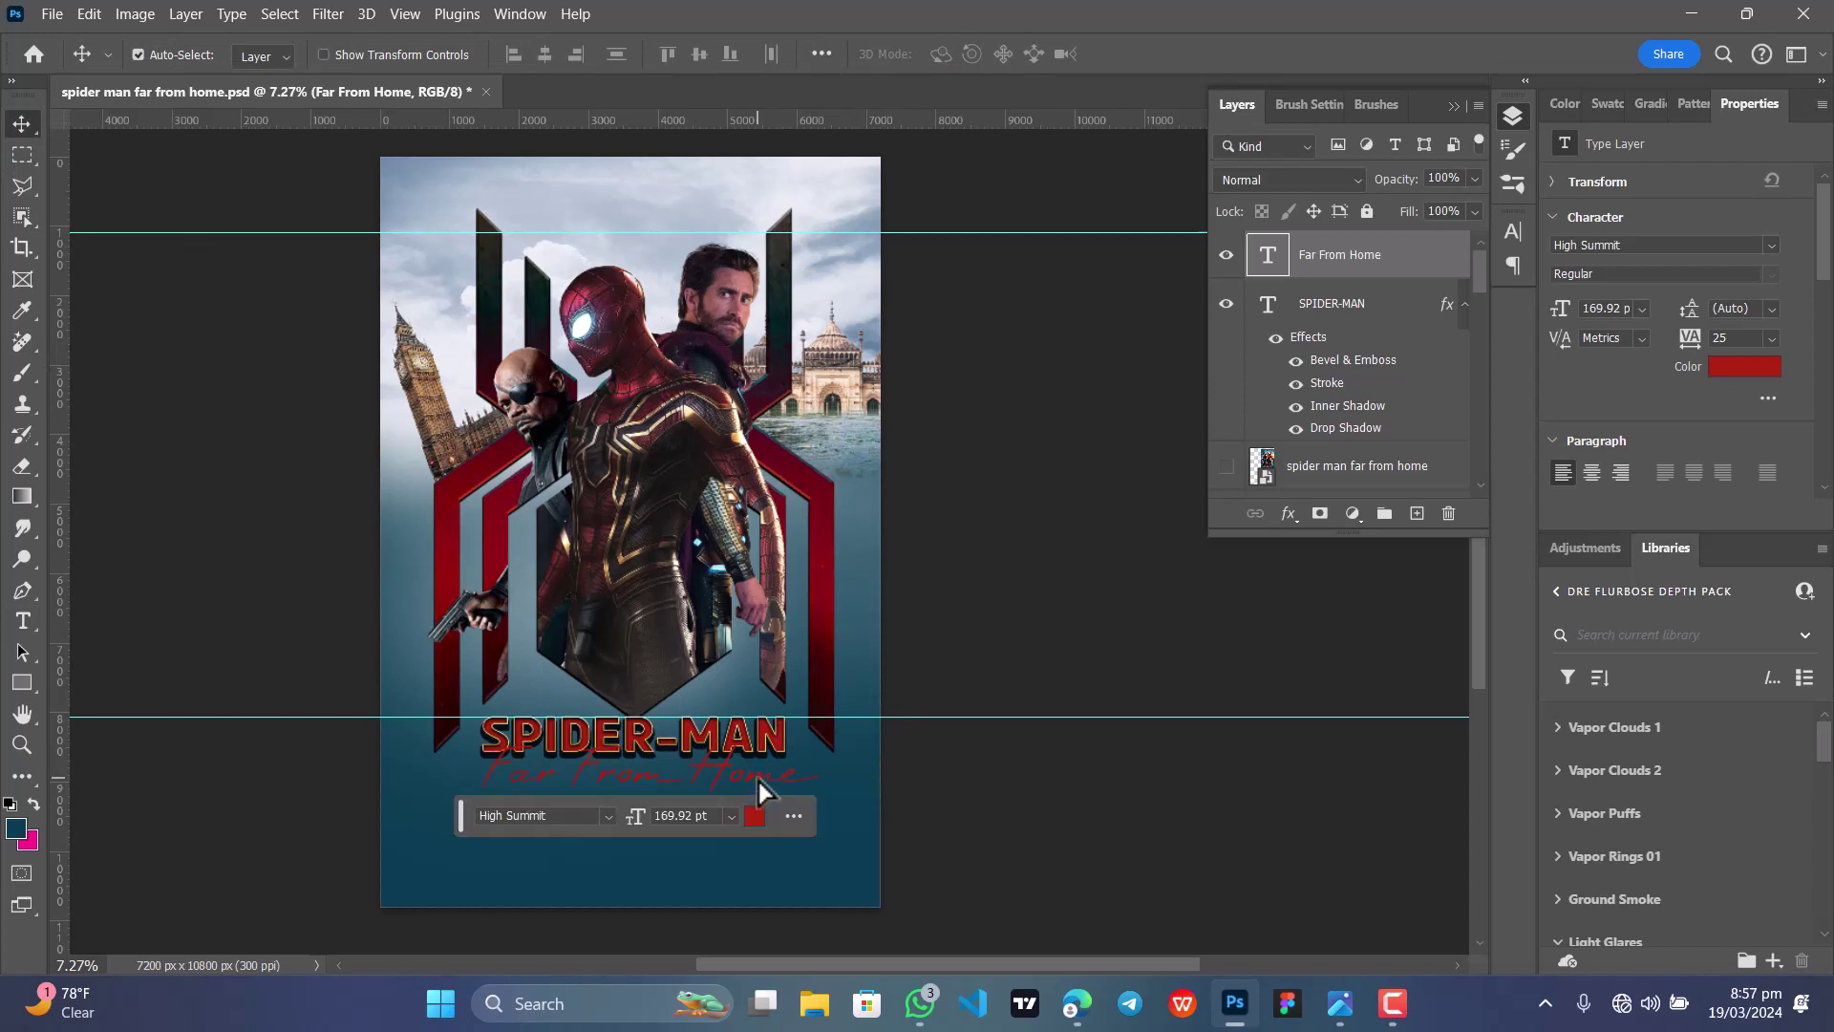
Step: Change the Far From Home text color to white (ffffff) and check it against the reference poster
click(753, 815)
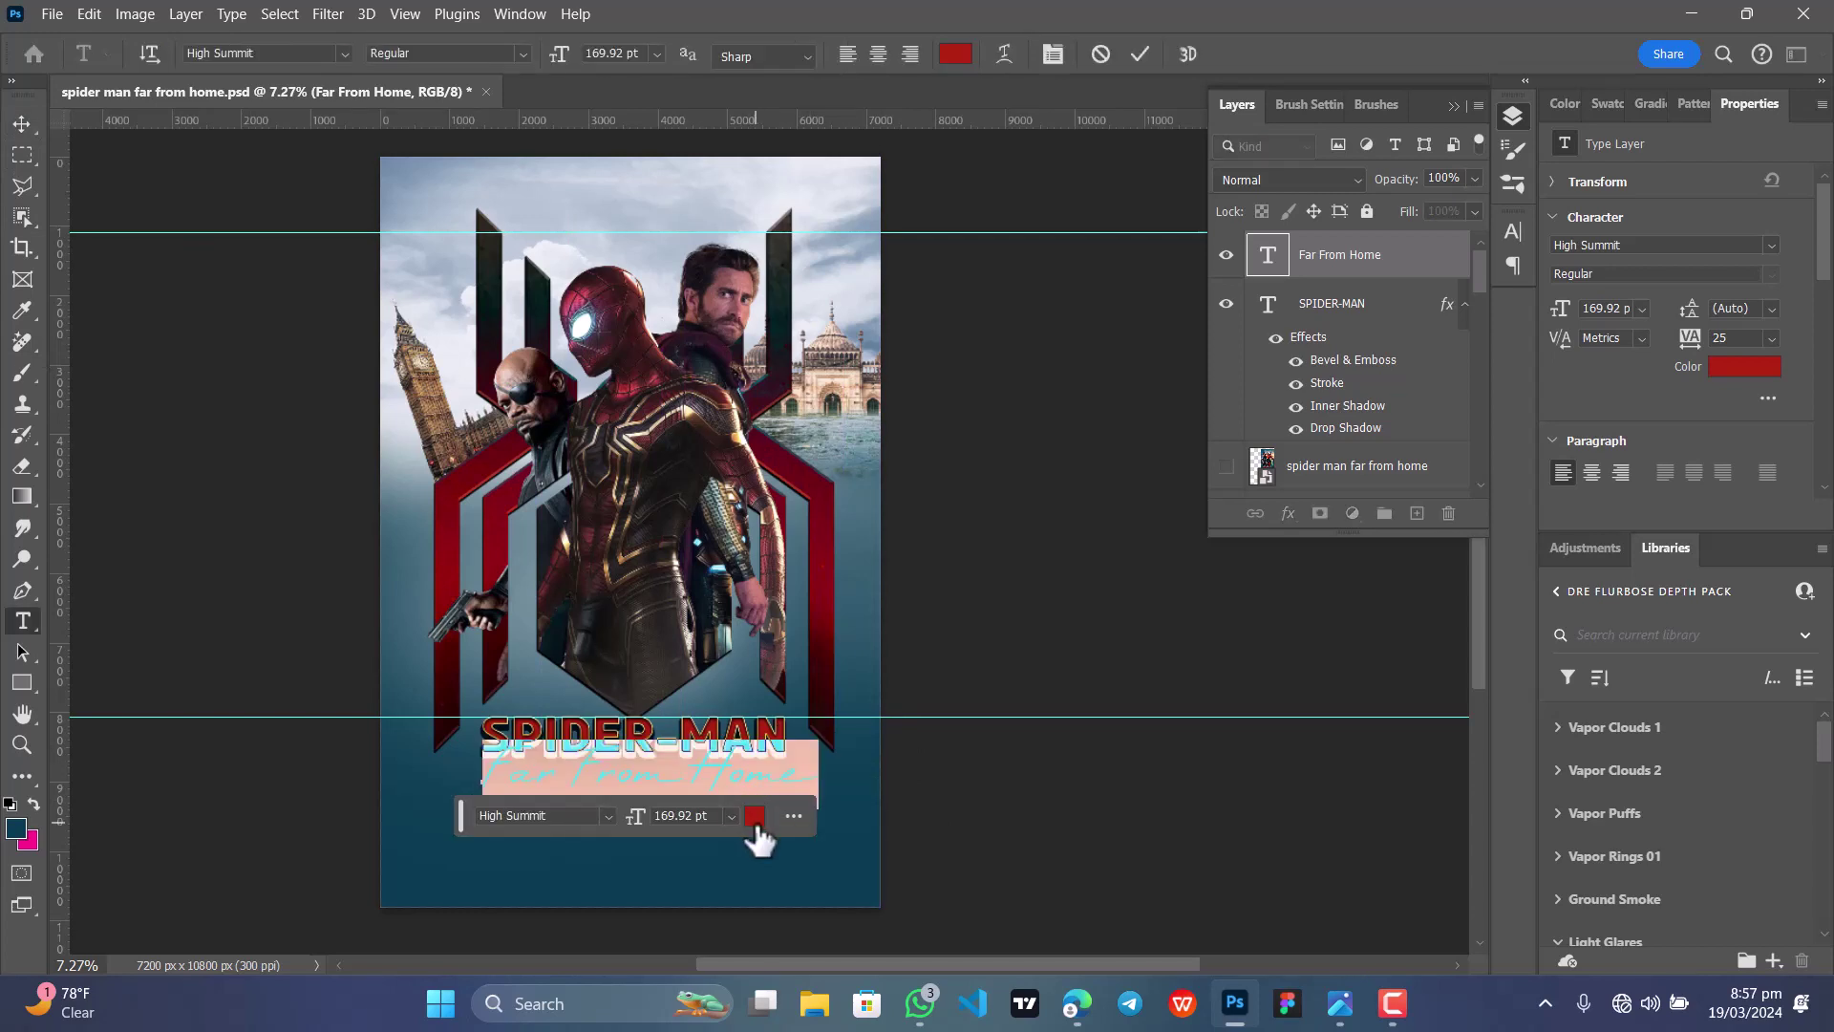
drag(1060, 533, 975, 434)
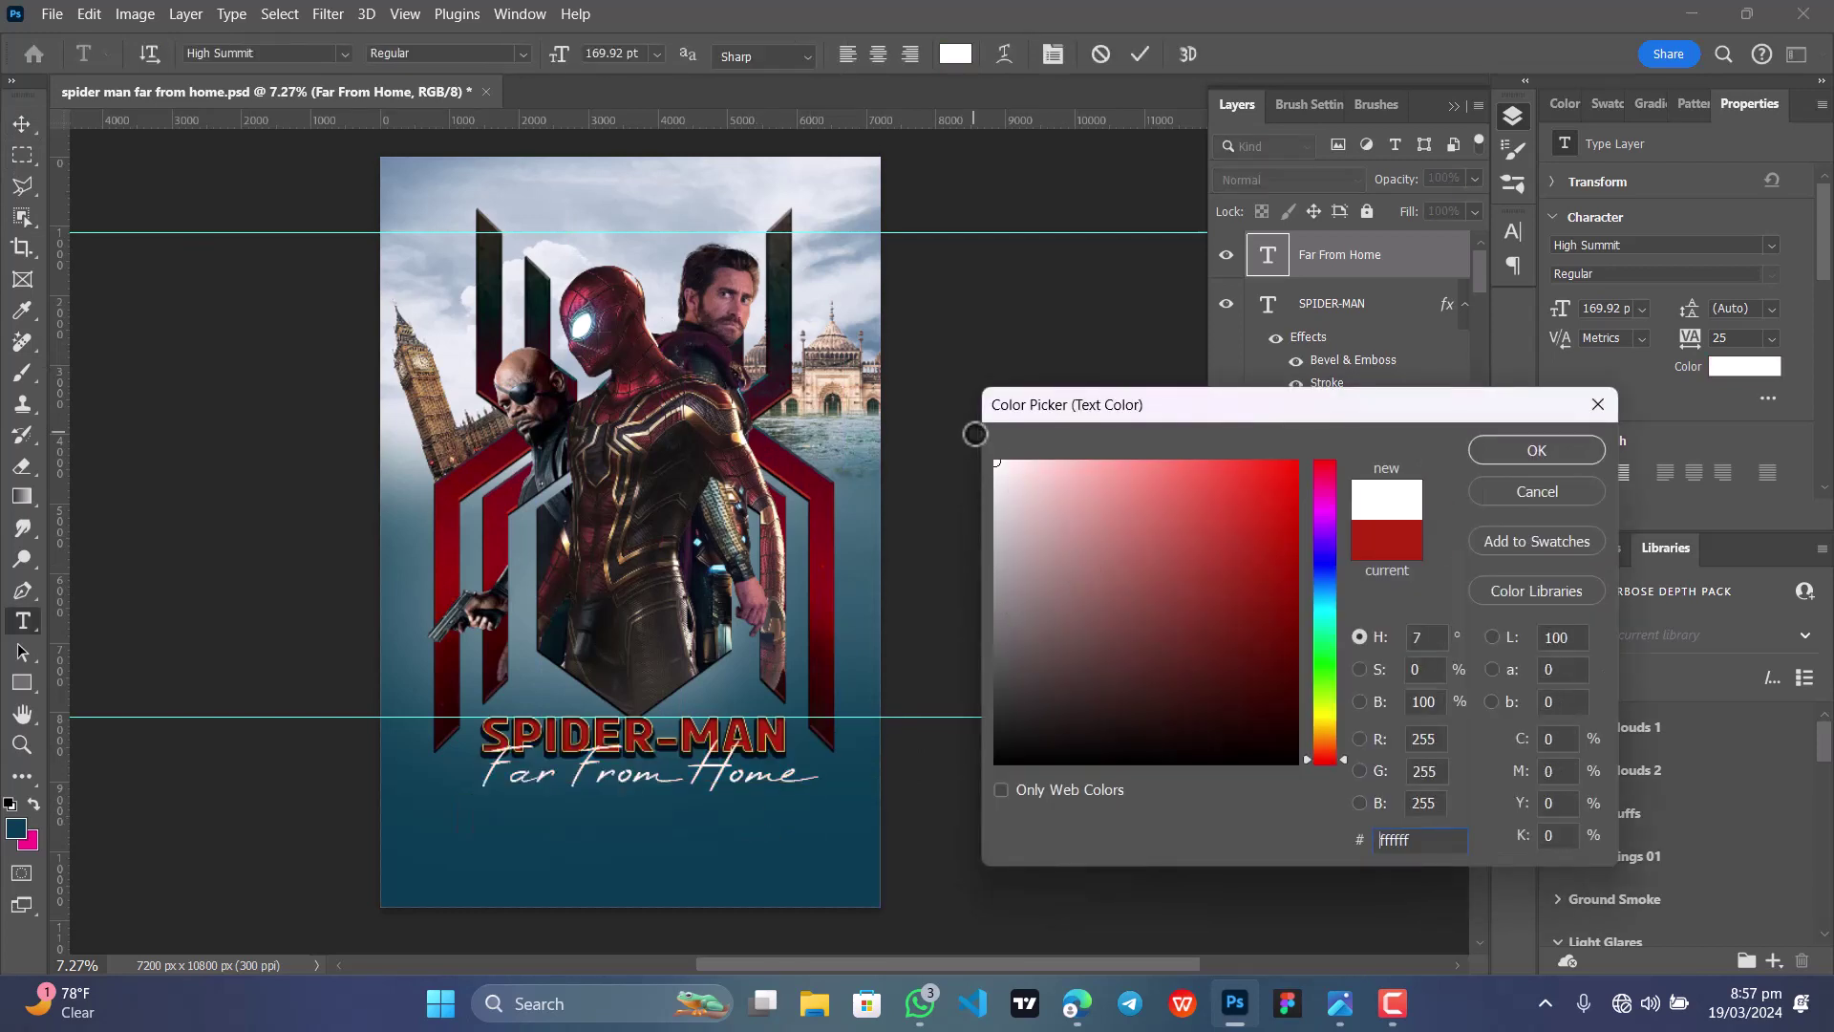
click(1517, 451)
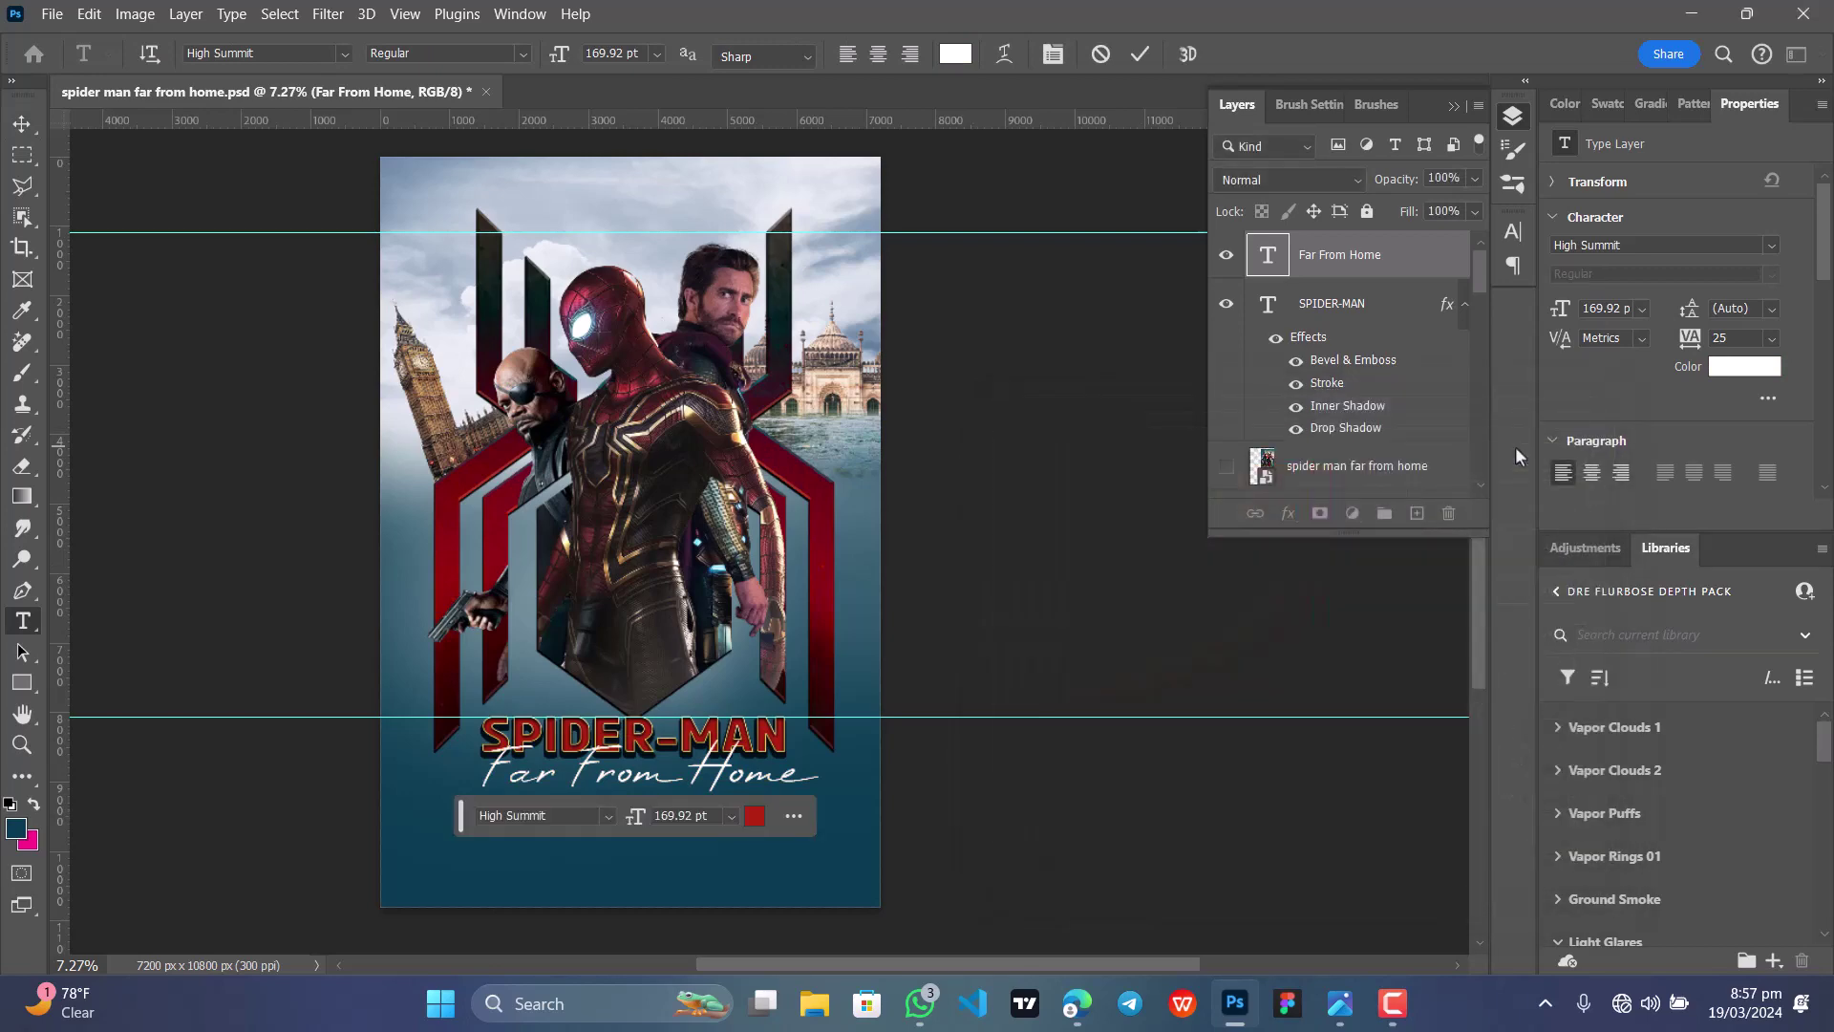
click(1340, 1003)
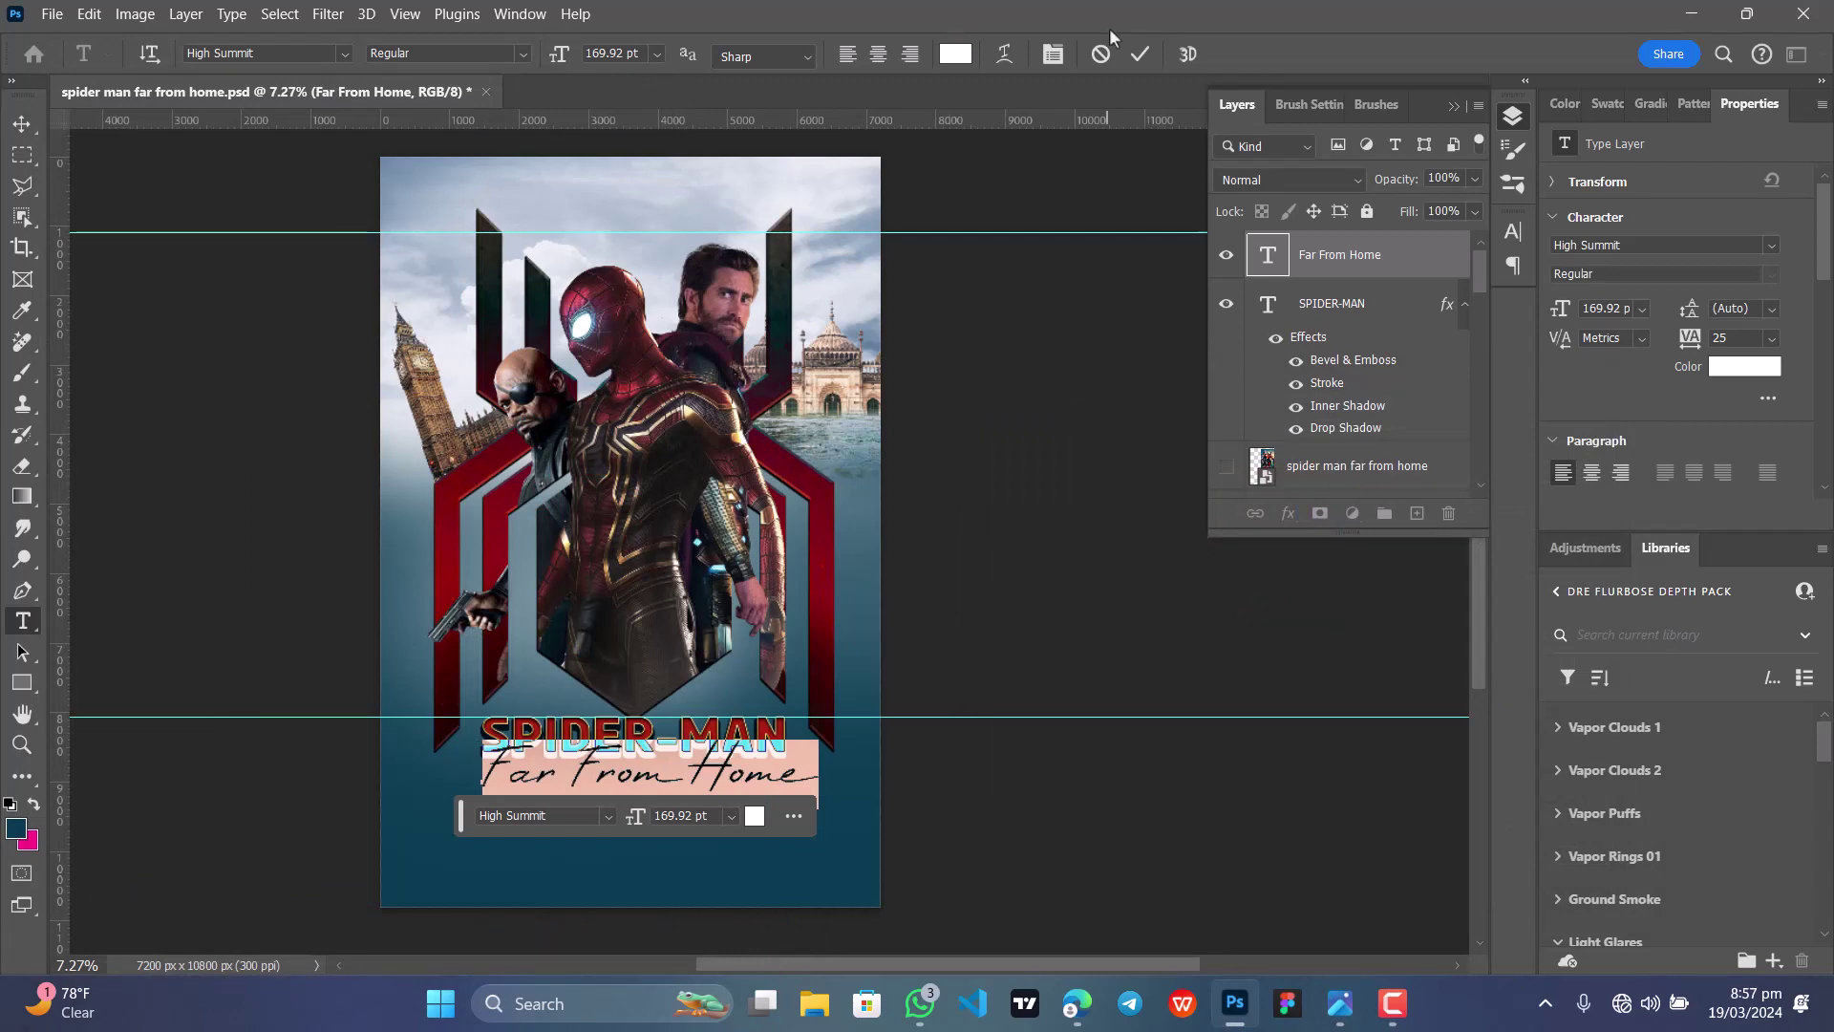
click(1140, 55)
key(v)
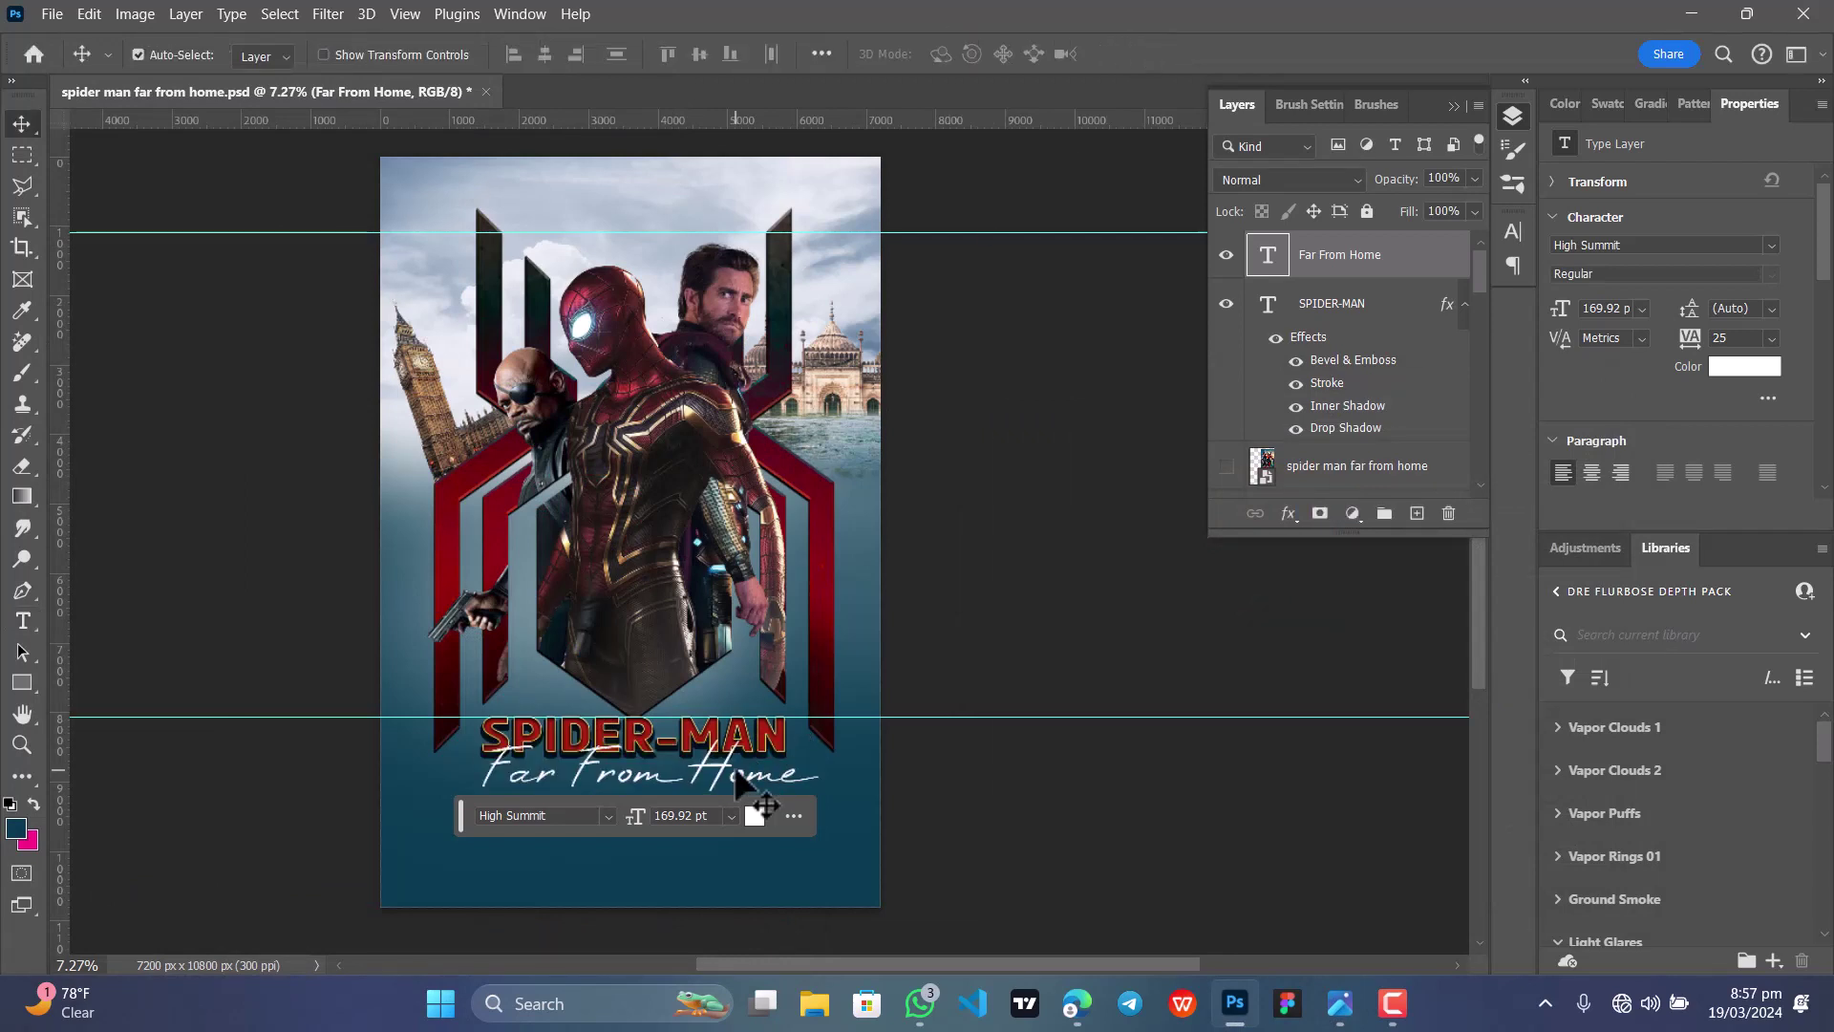
Step: Nudge the Far From Home subtitle slightly down, away from the SPIDER-MAN title
key(shift+Down)
key(shift+Down)
key(shift+Down)
key(shift+Down)
key(shift+Down)
key(shift+Down)
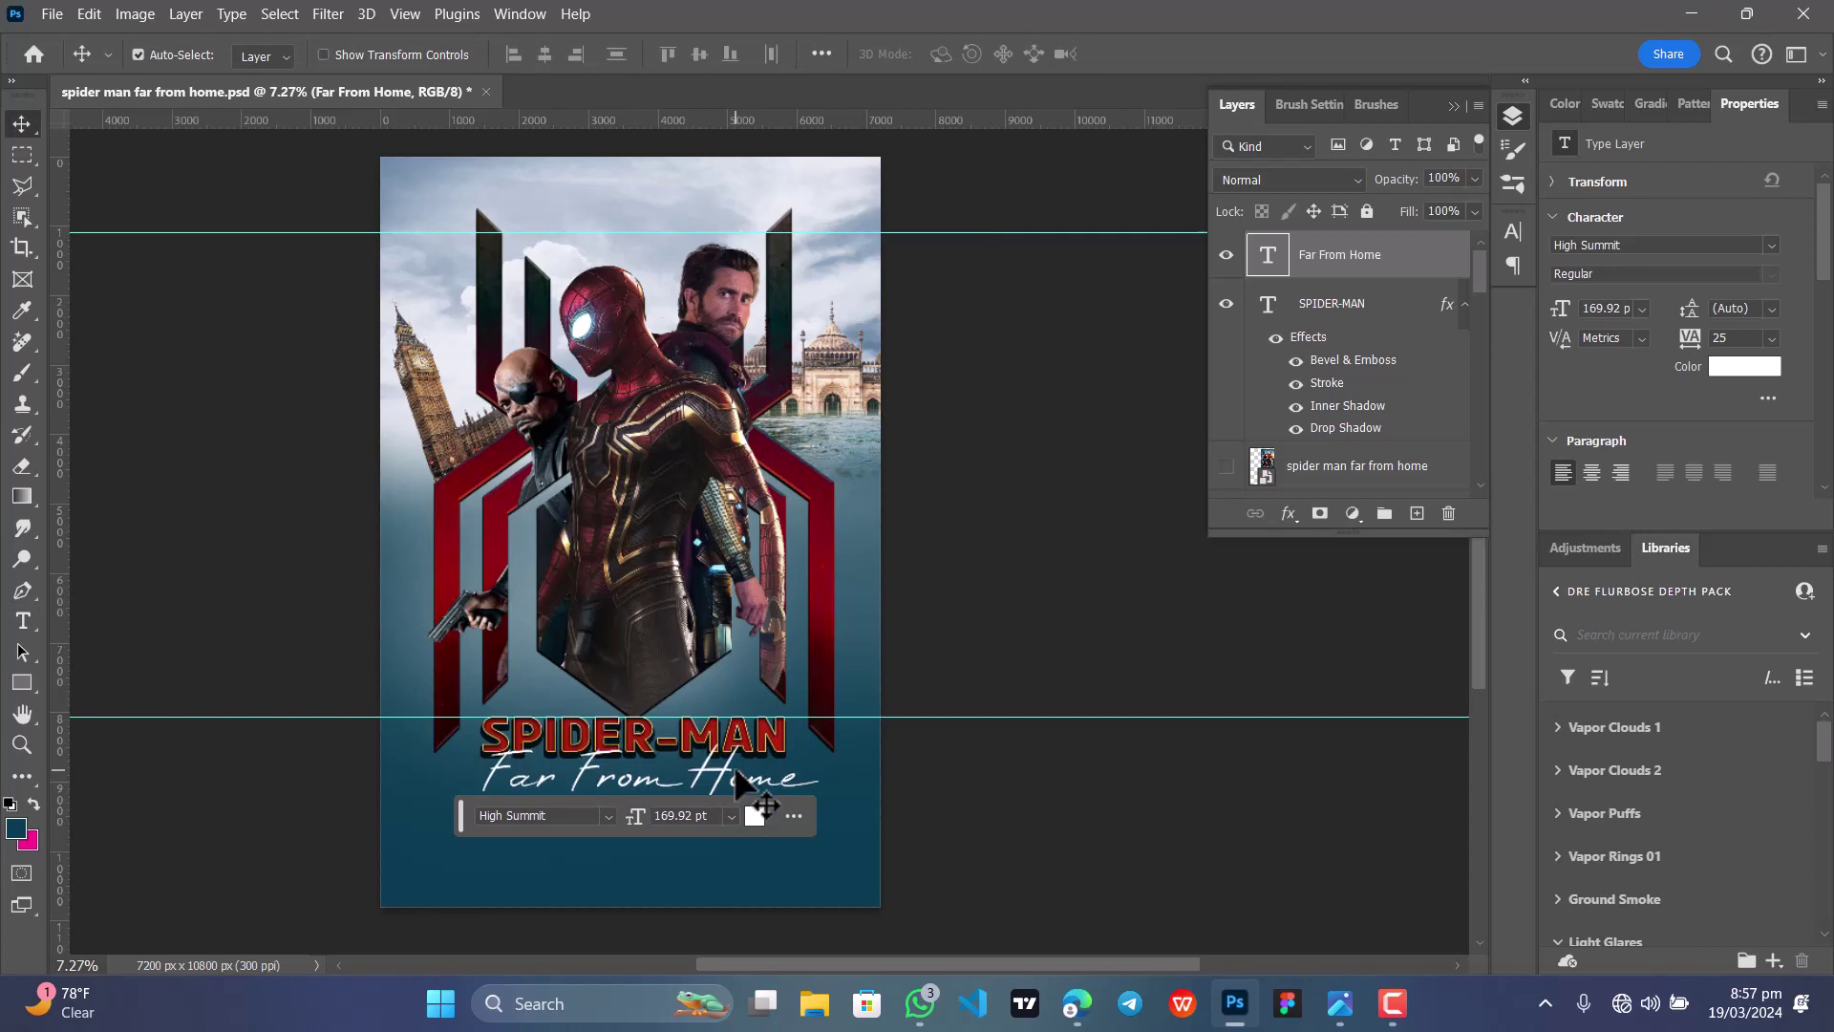
Step: Scale the High Summit Far From Home subtitle to 87.63% and reposition it centred slightly lower beneath the SPIDER-MAN title
key(ctrl+t)
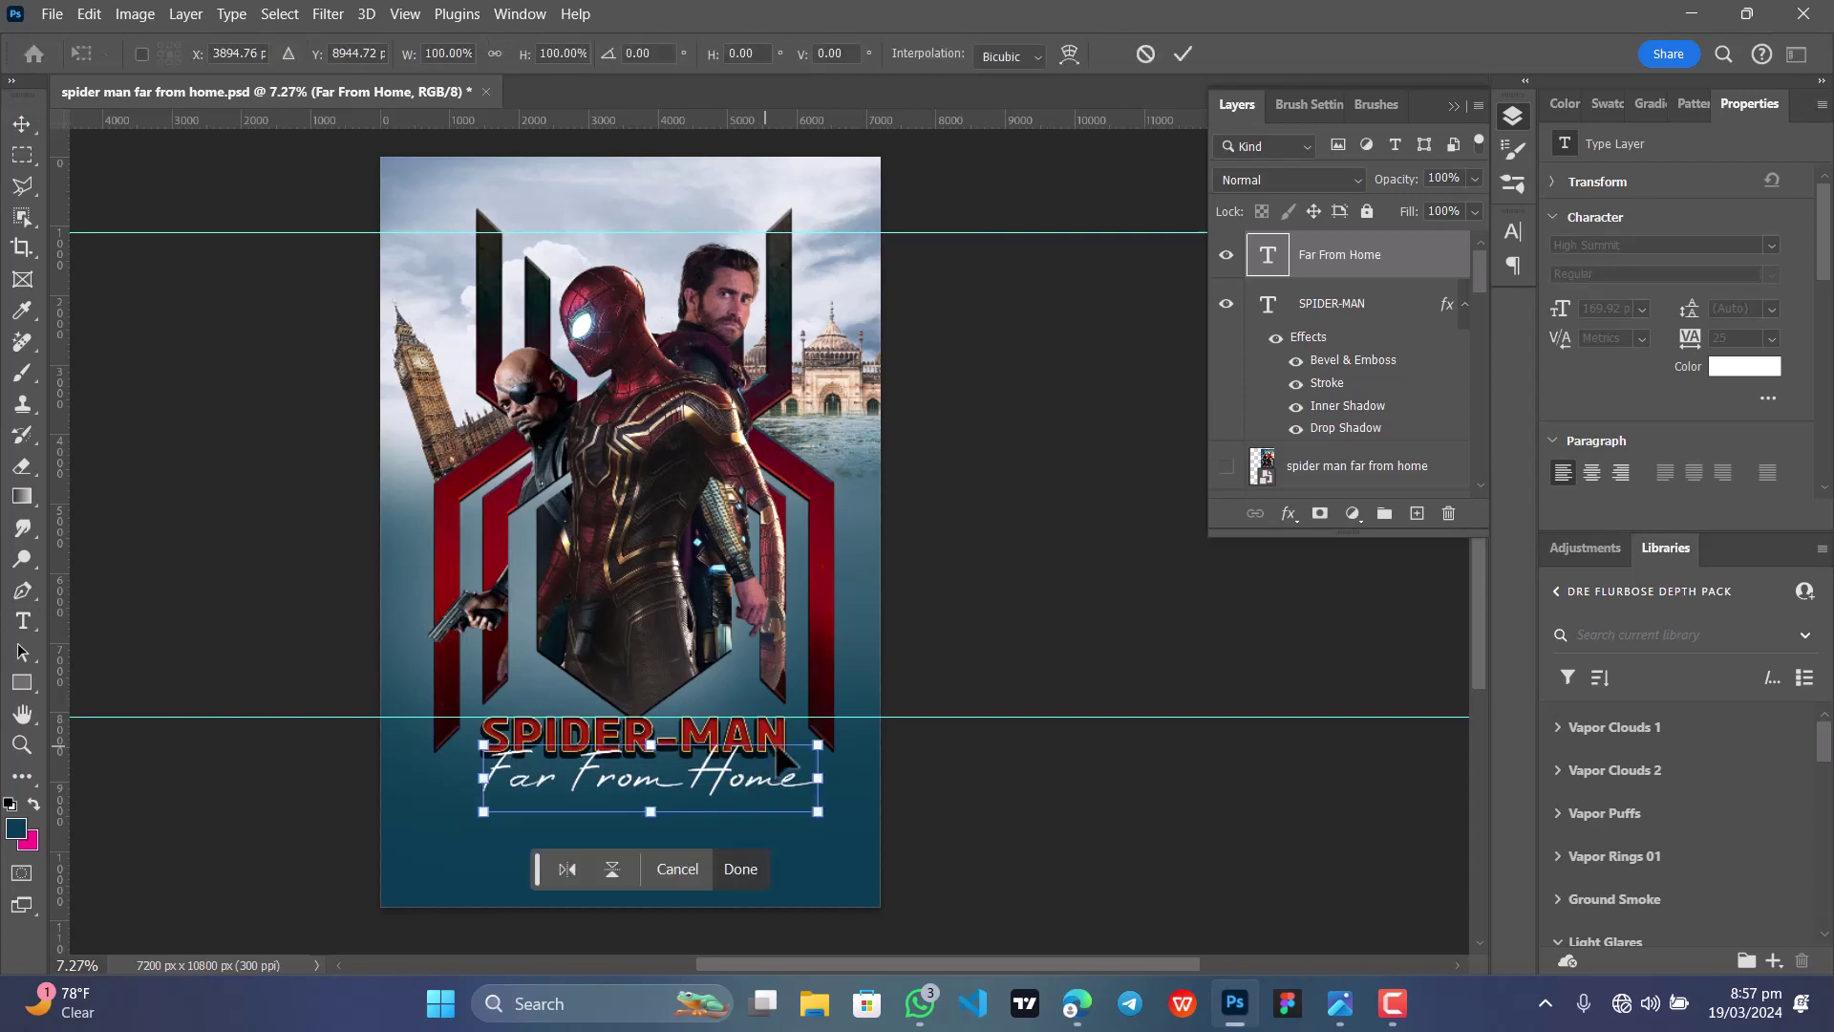
drag(801, 760, 780, 762)
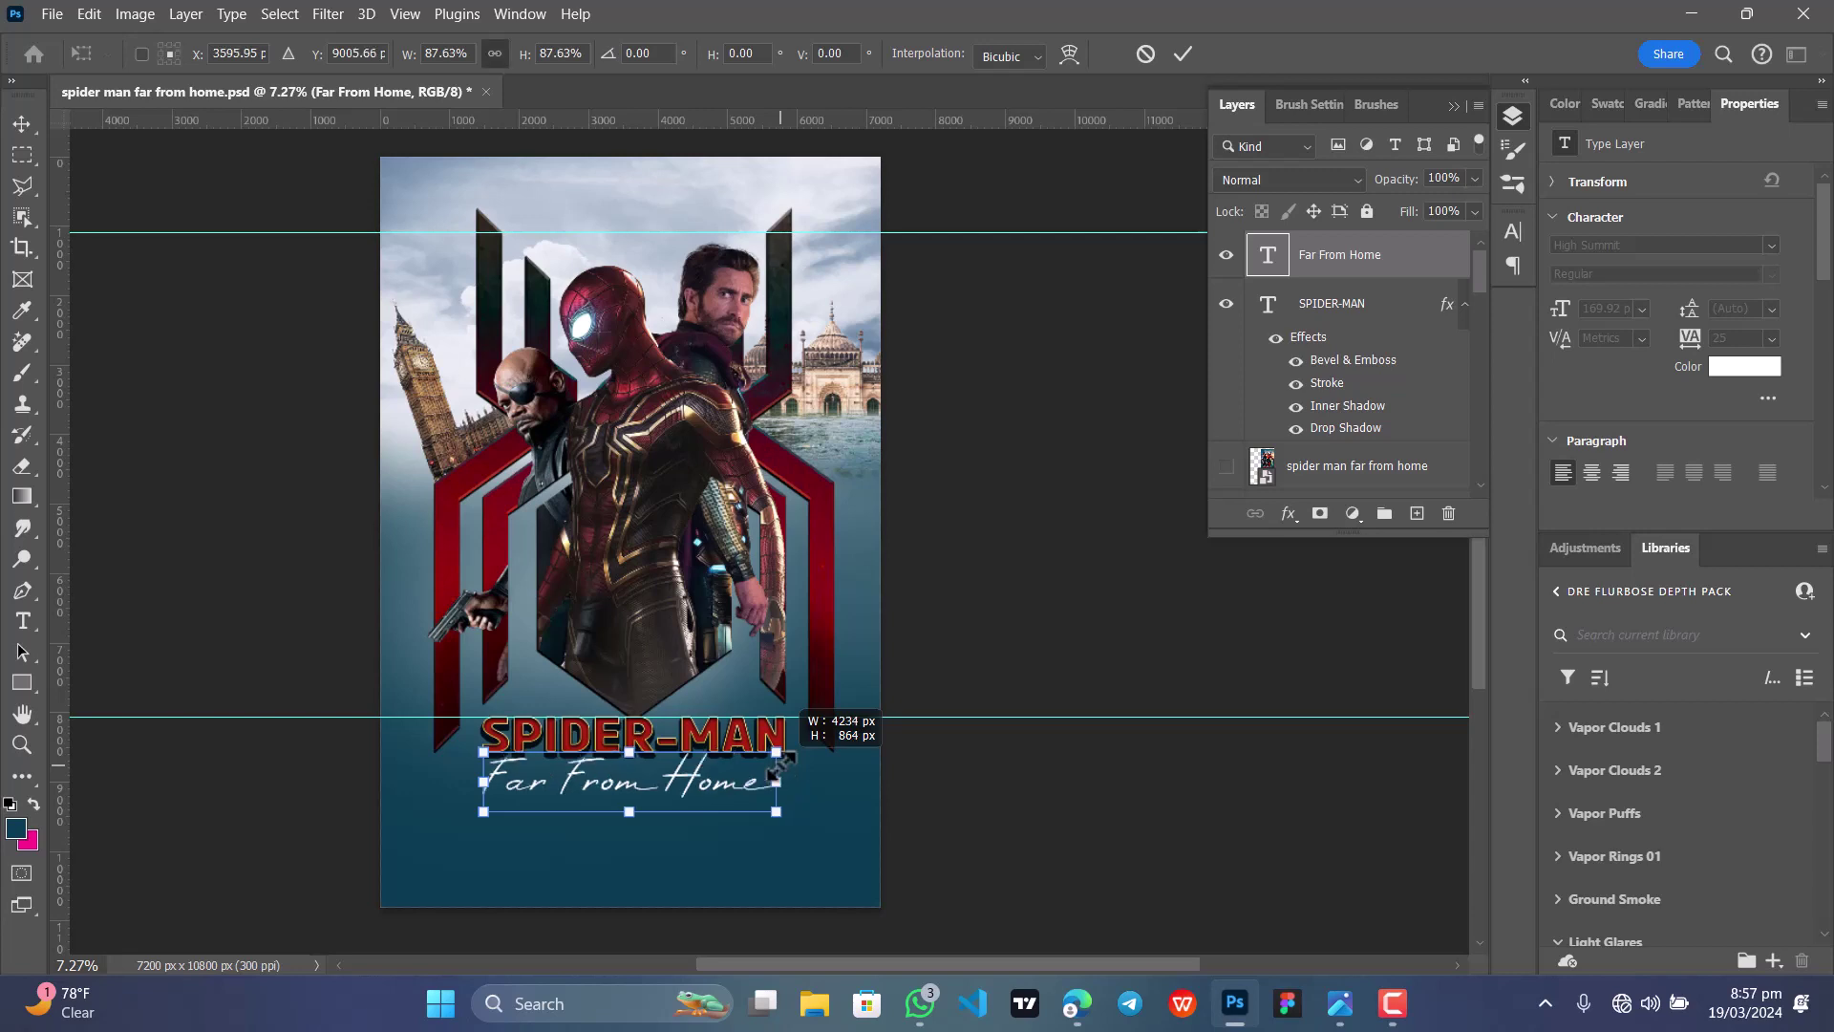
drag(733, 852, 745, 861)
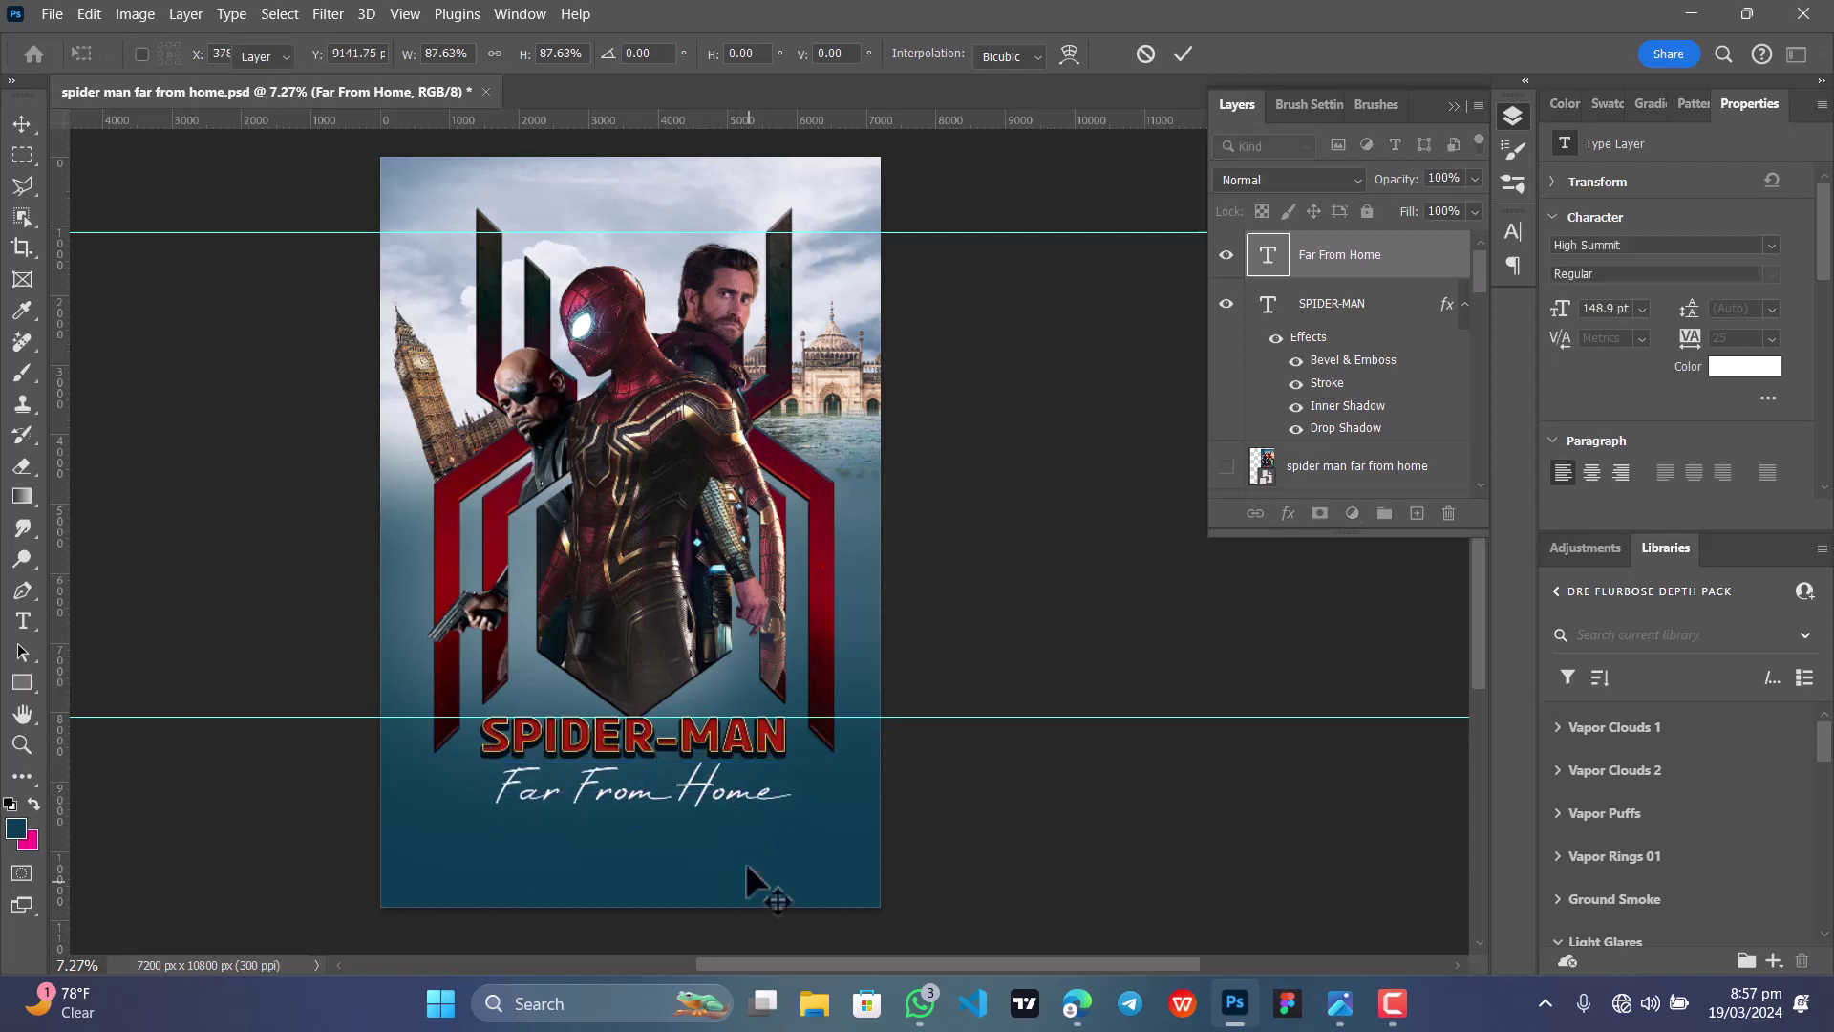
key(Return)
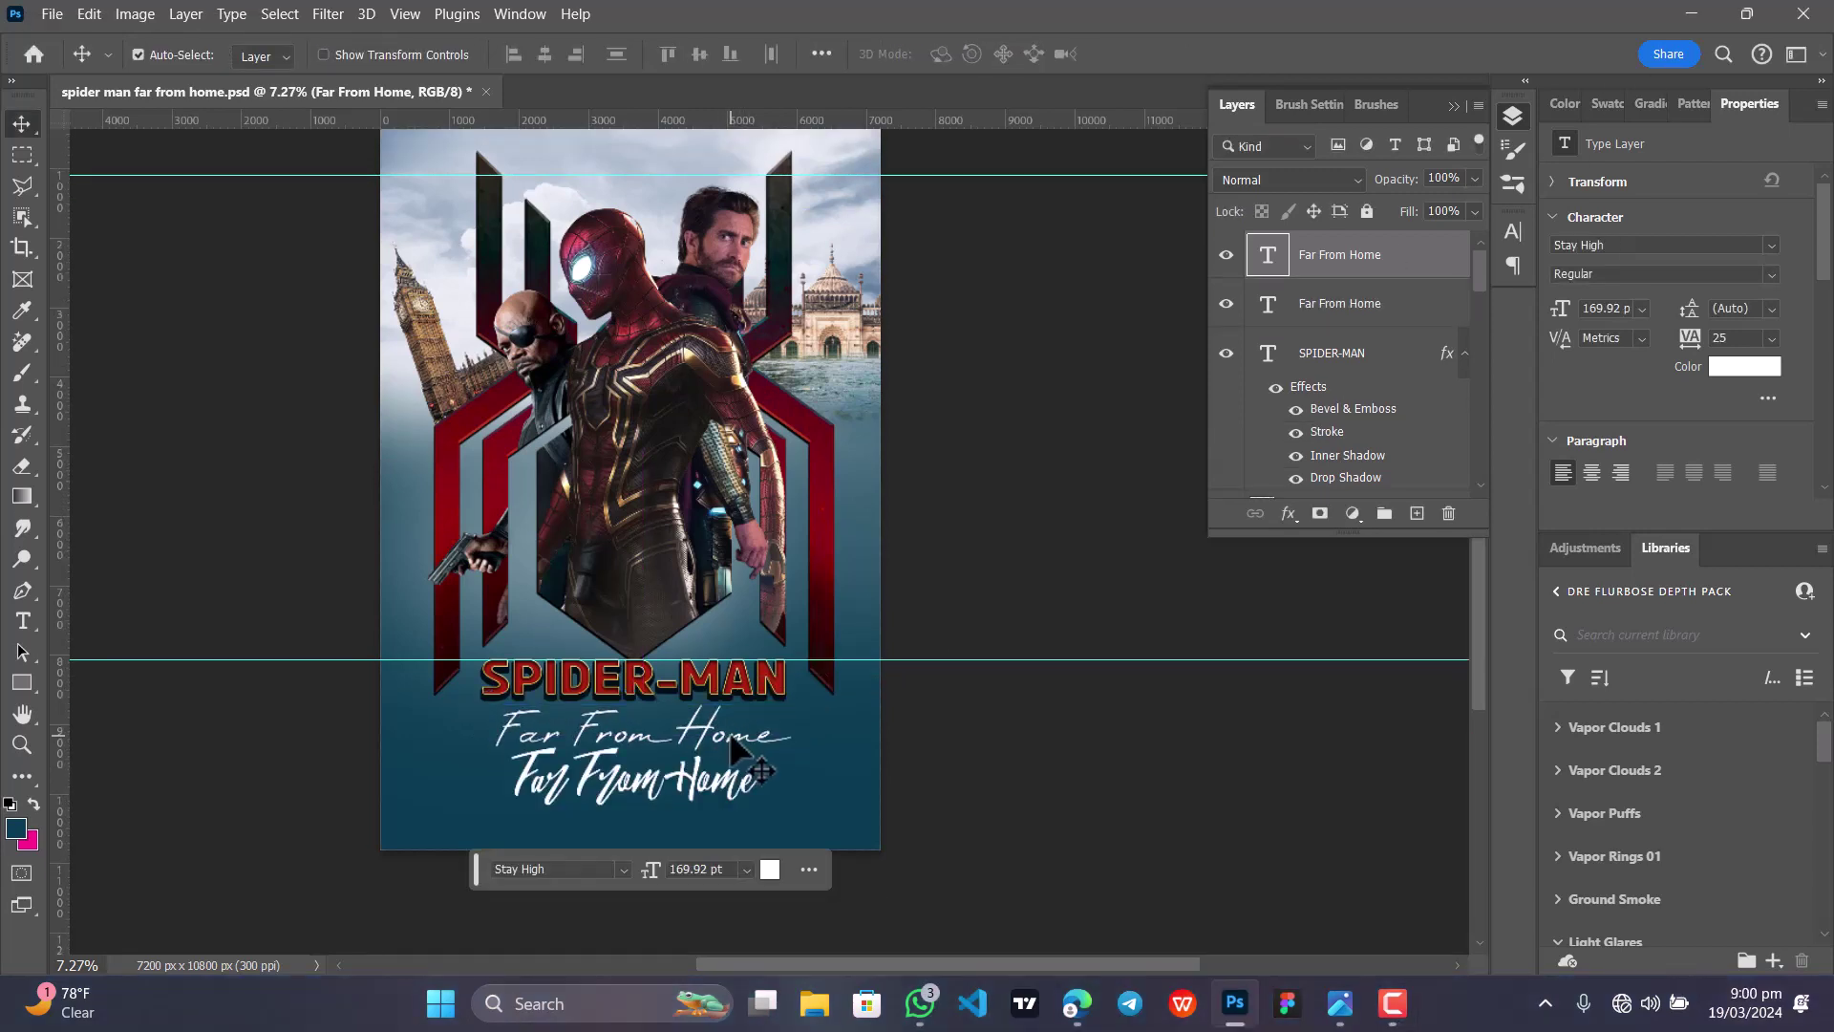
Step: Try the Stay High version of Far From Home directly under the title with tracking 60, hiding the High Summit version
click(1226, 303)
drag(734, 781, 730, 769)
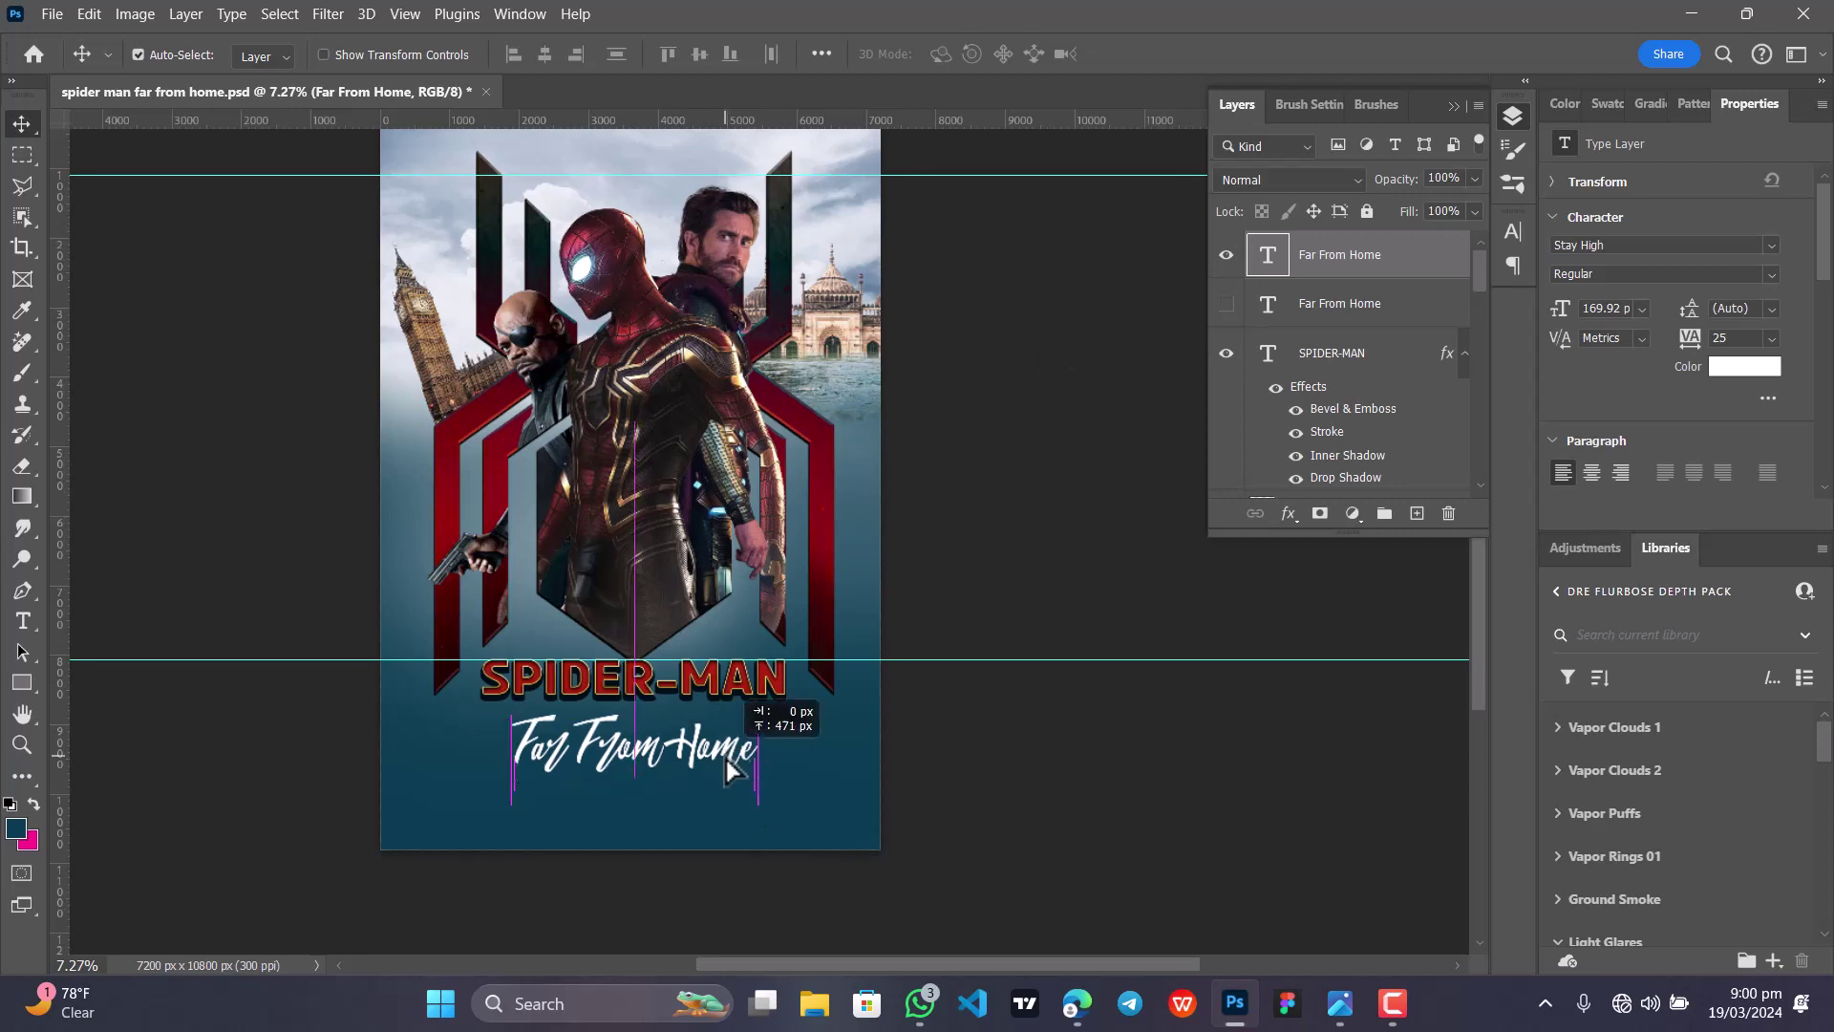
double_click(731, 769)
double_click(1719, 337)
text(60)
key(Return)
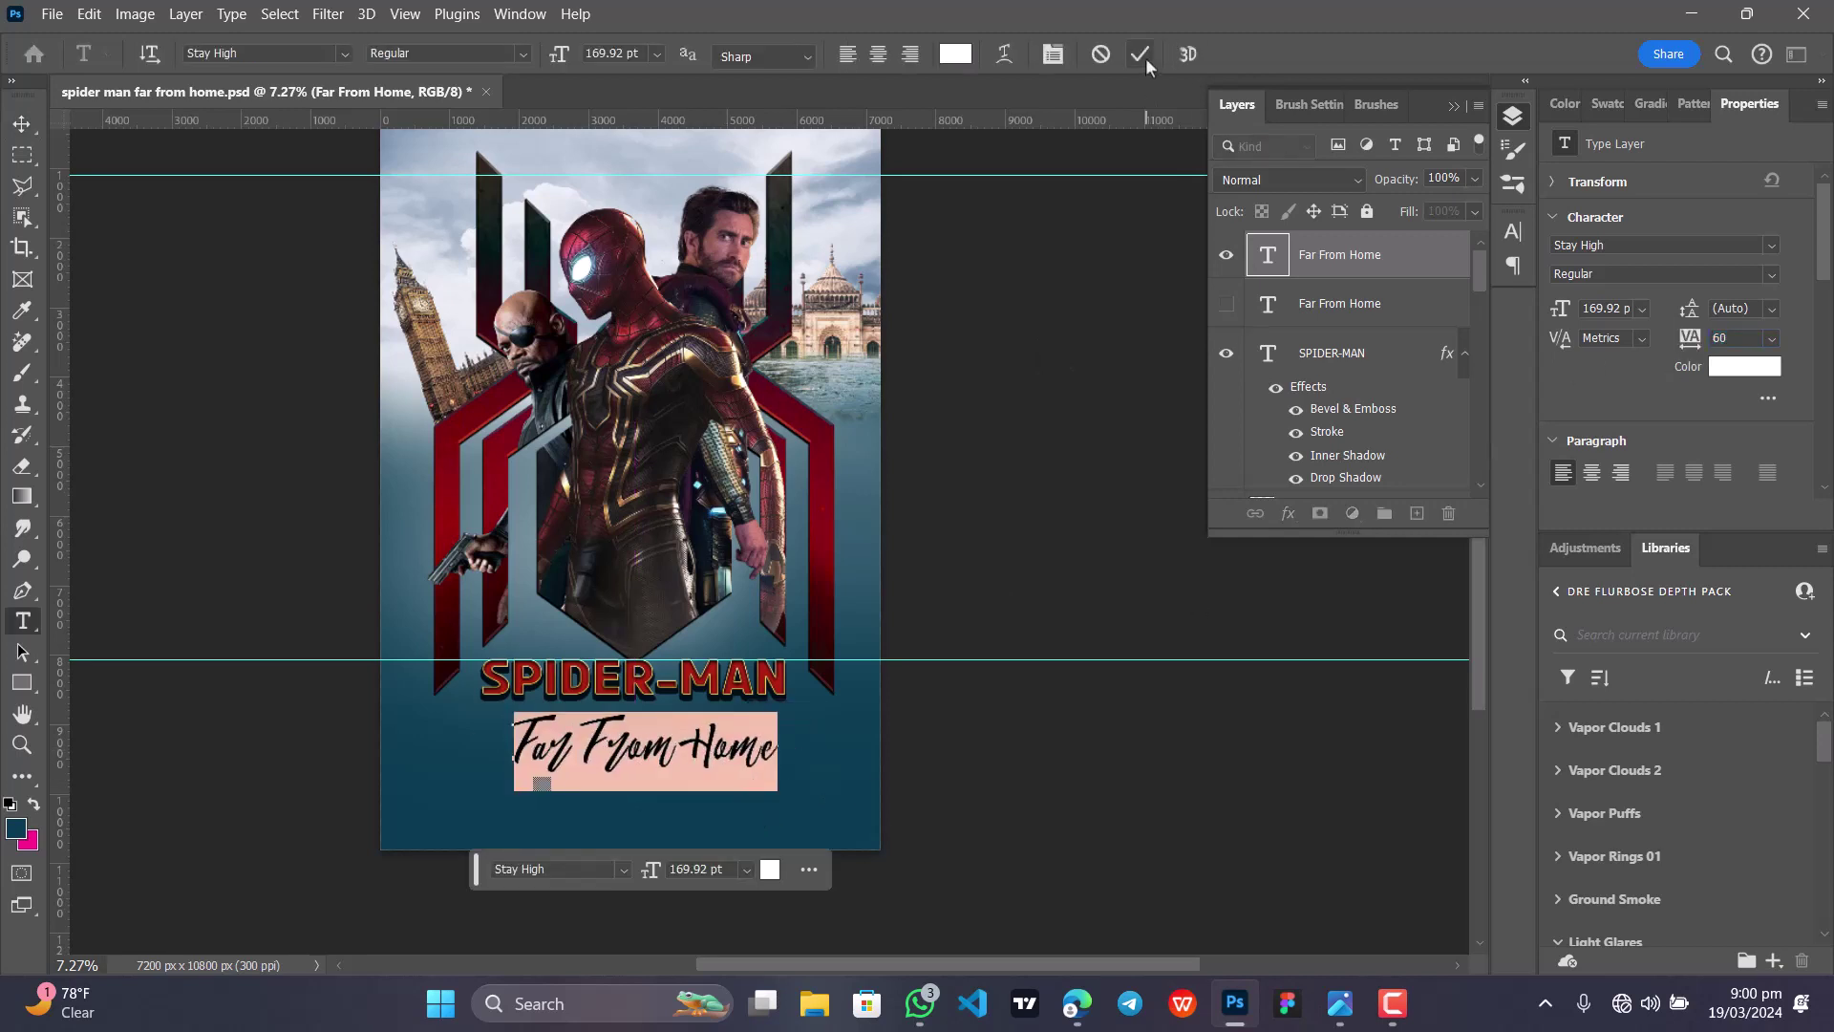
click(1139, 54)
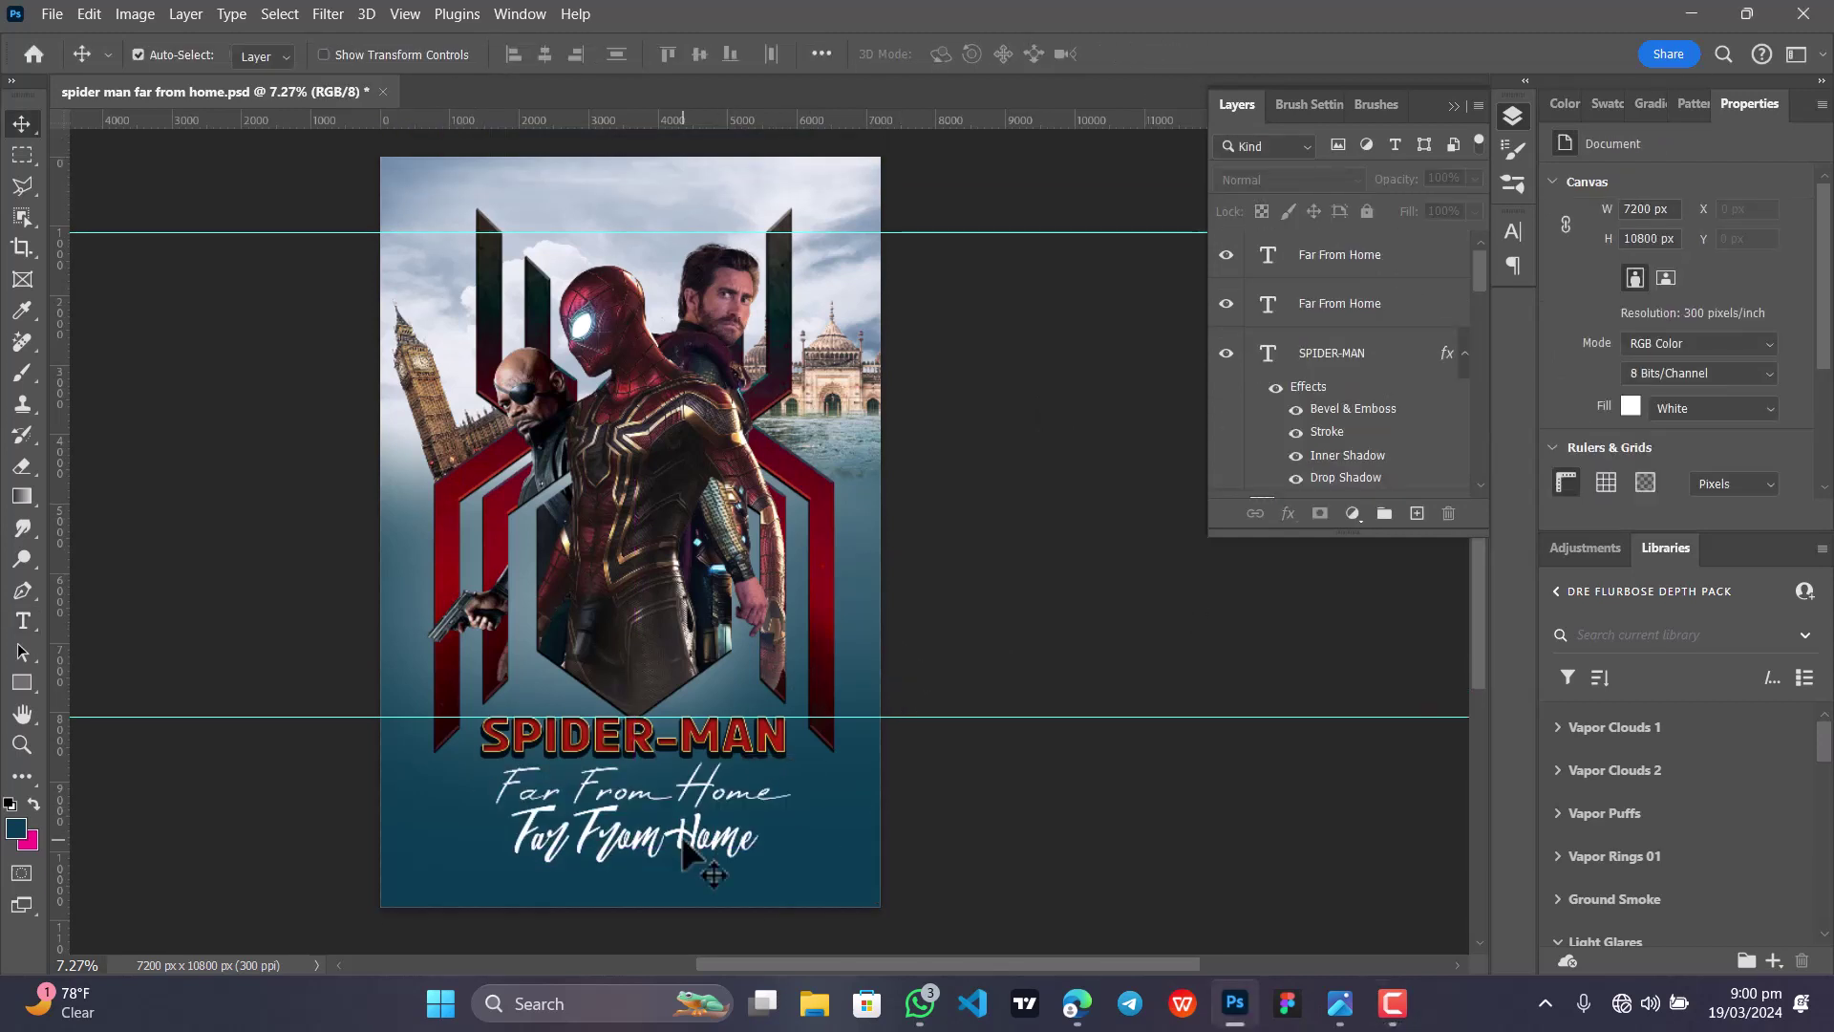
Step: Compare the two Far From Home versions by toggling their visibility, then hide the Stay High one and select the High Summit layer
click(688, 860)
click(1225, 303)
click(1225, 303)
click(1226, 254)
click(1407, 297)
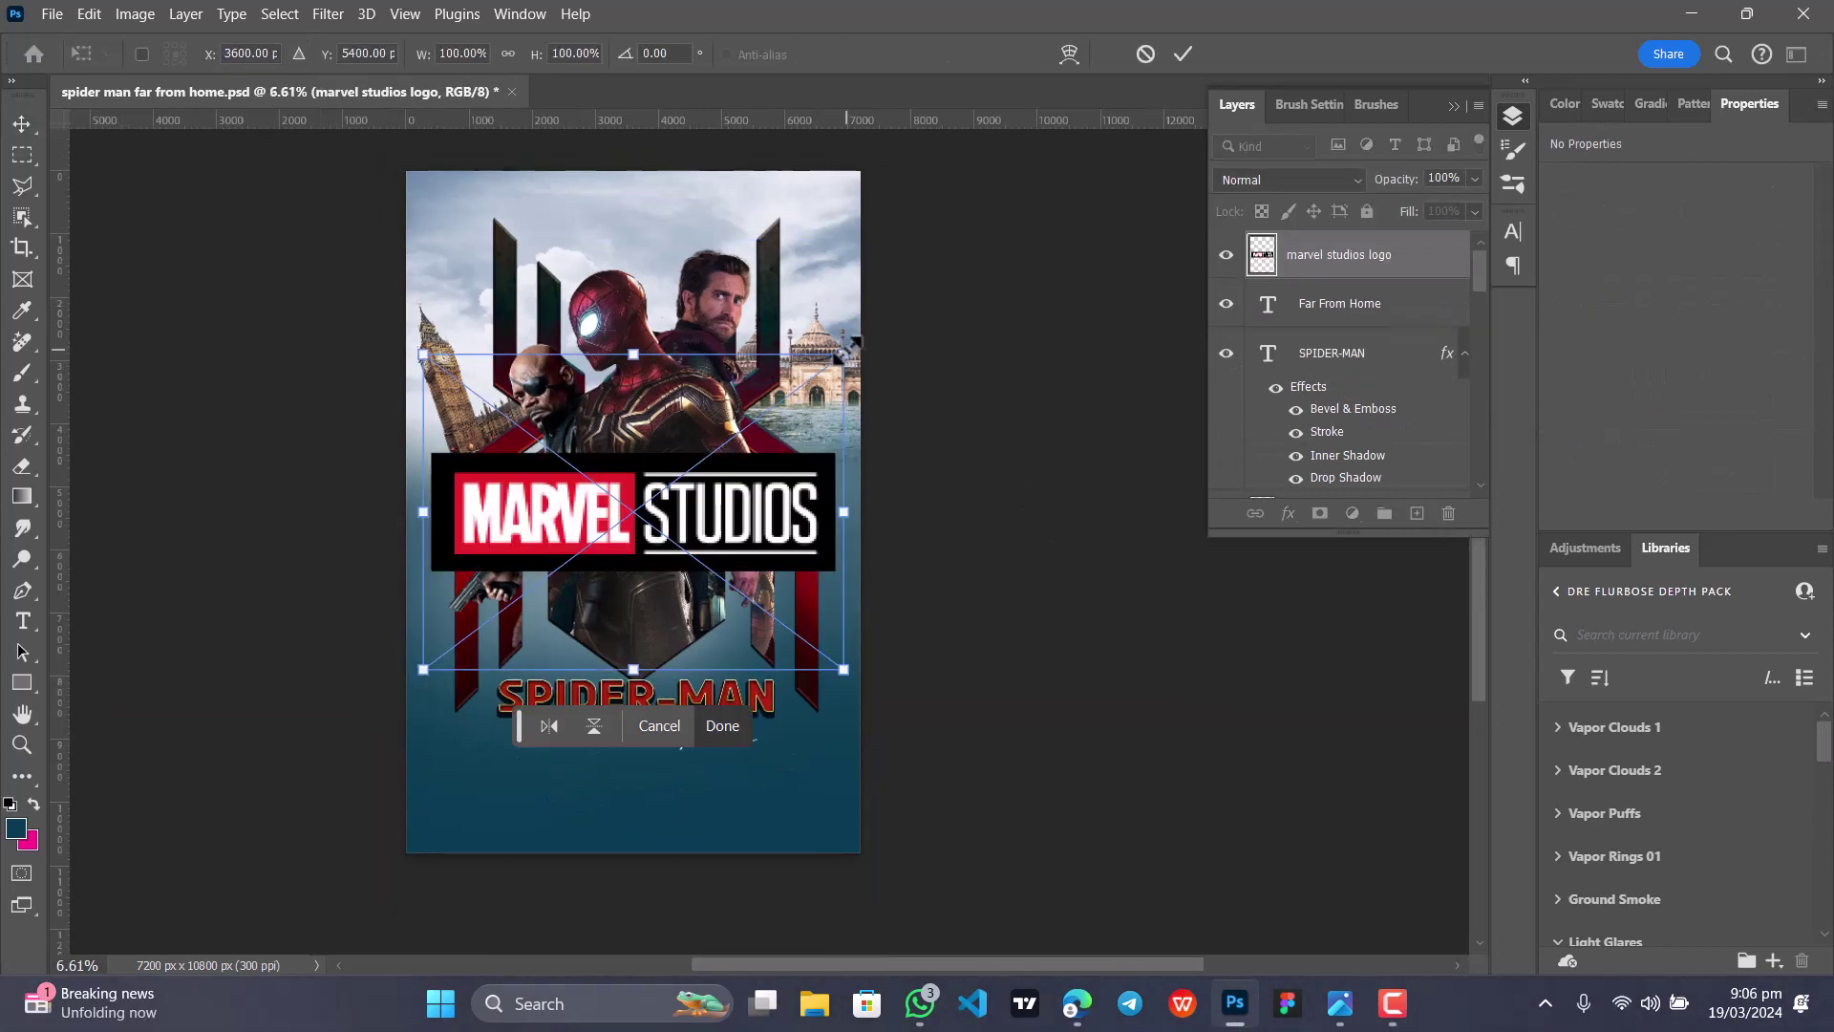
Step: Scale the marvel studios logo to 17.67%, centre it at the emblem's lower tip above the SPIDER-MAN title, and save the document
drag(845, 351, 552, 575)
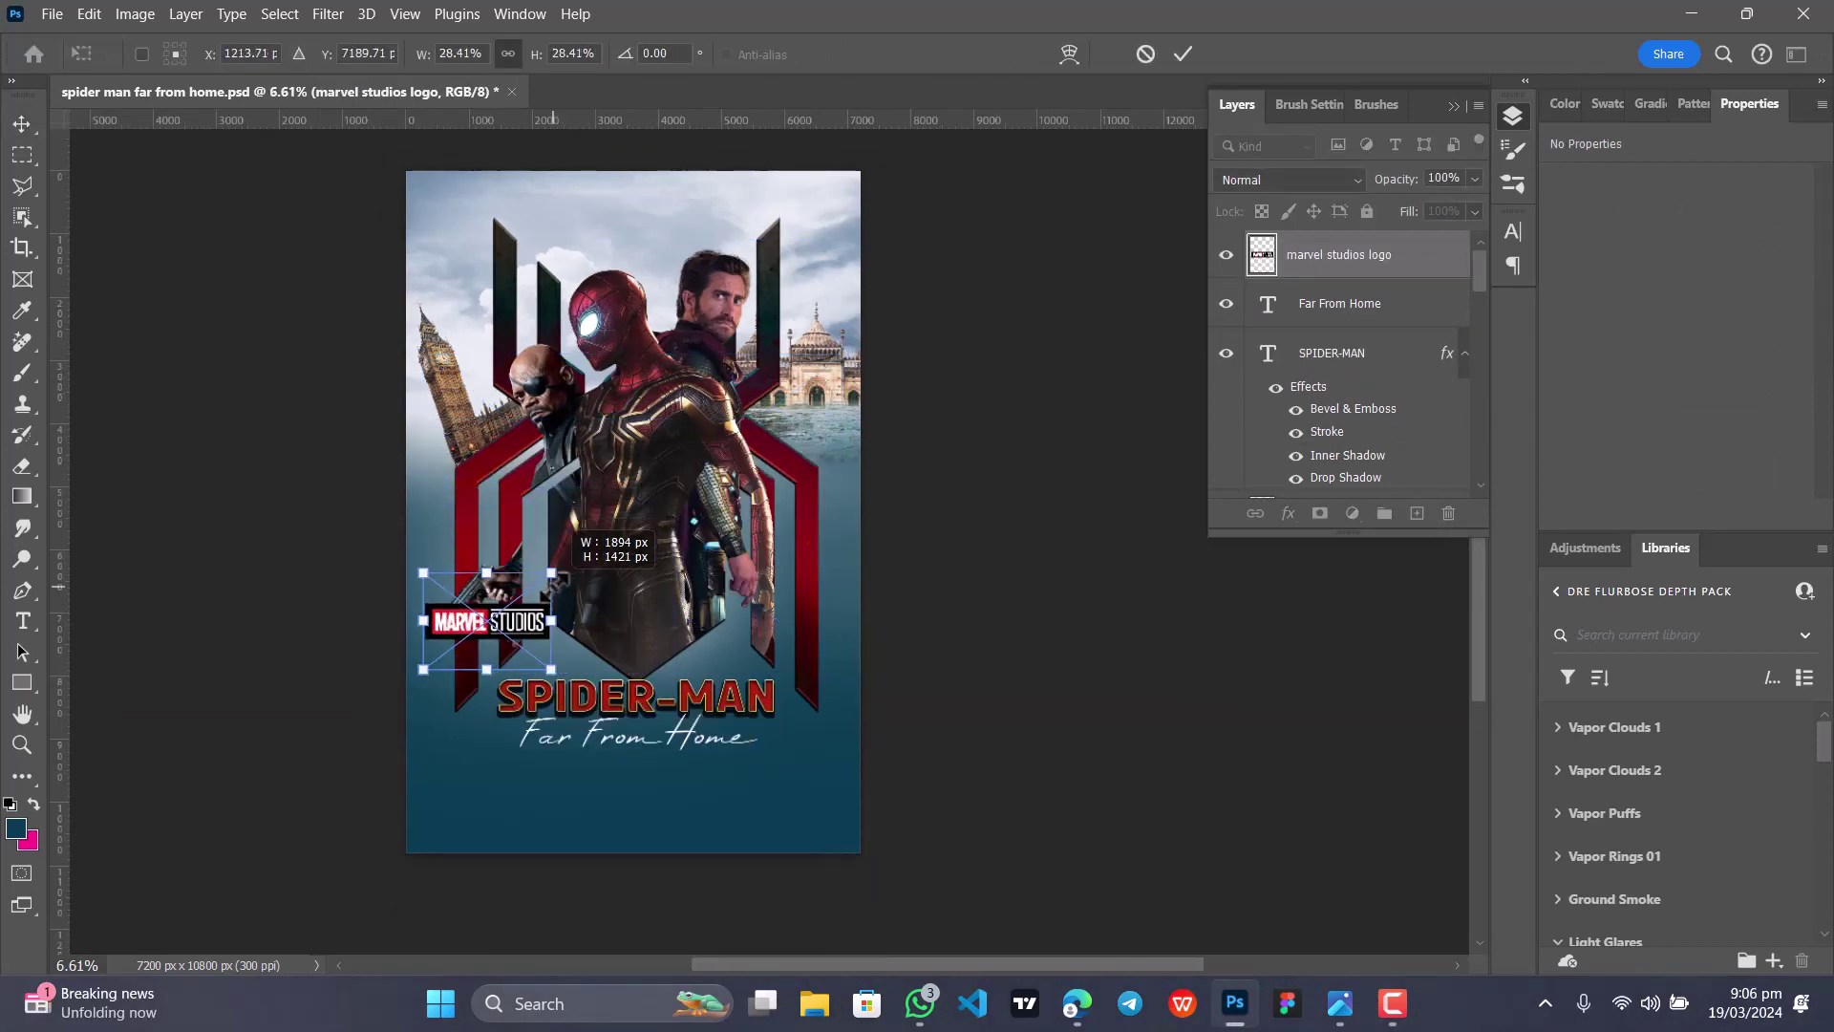
drag(490, 631, 640, 643)
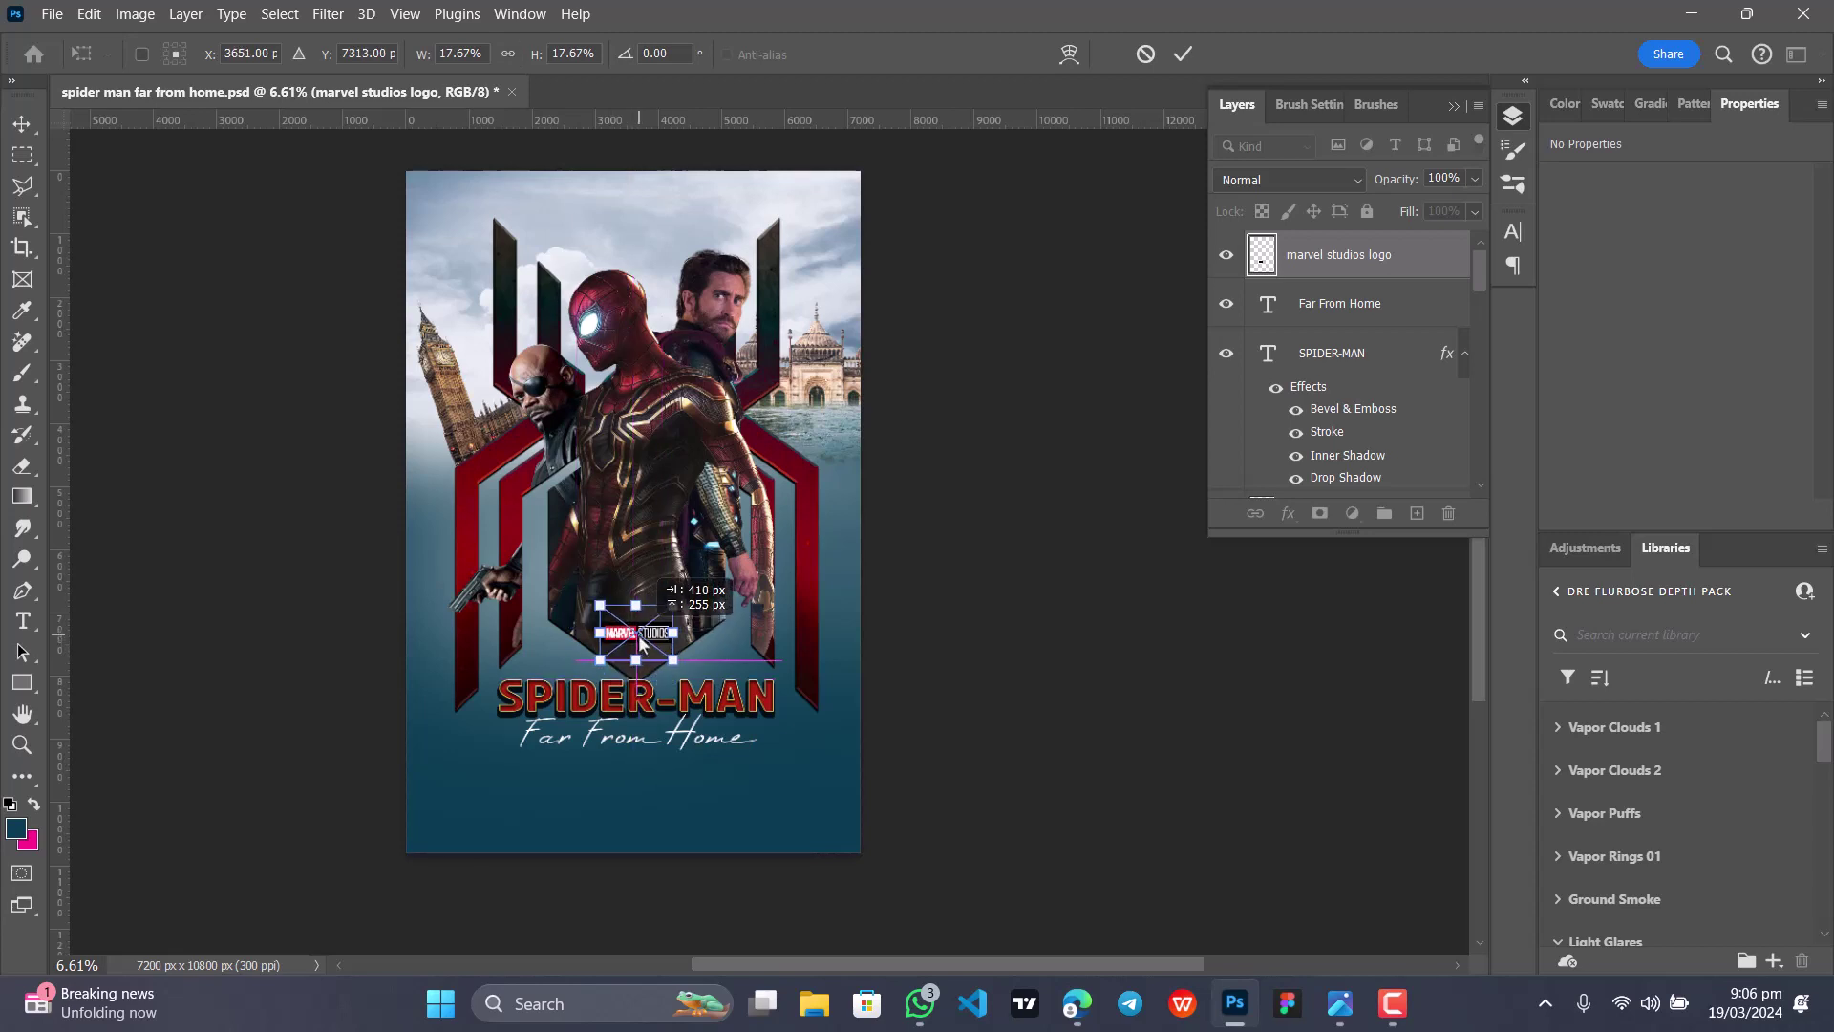
key(Return)
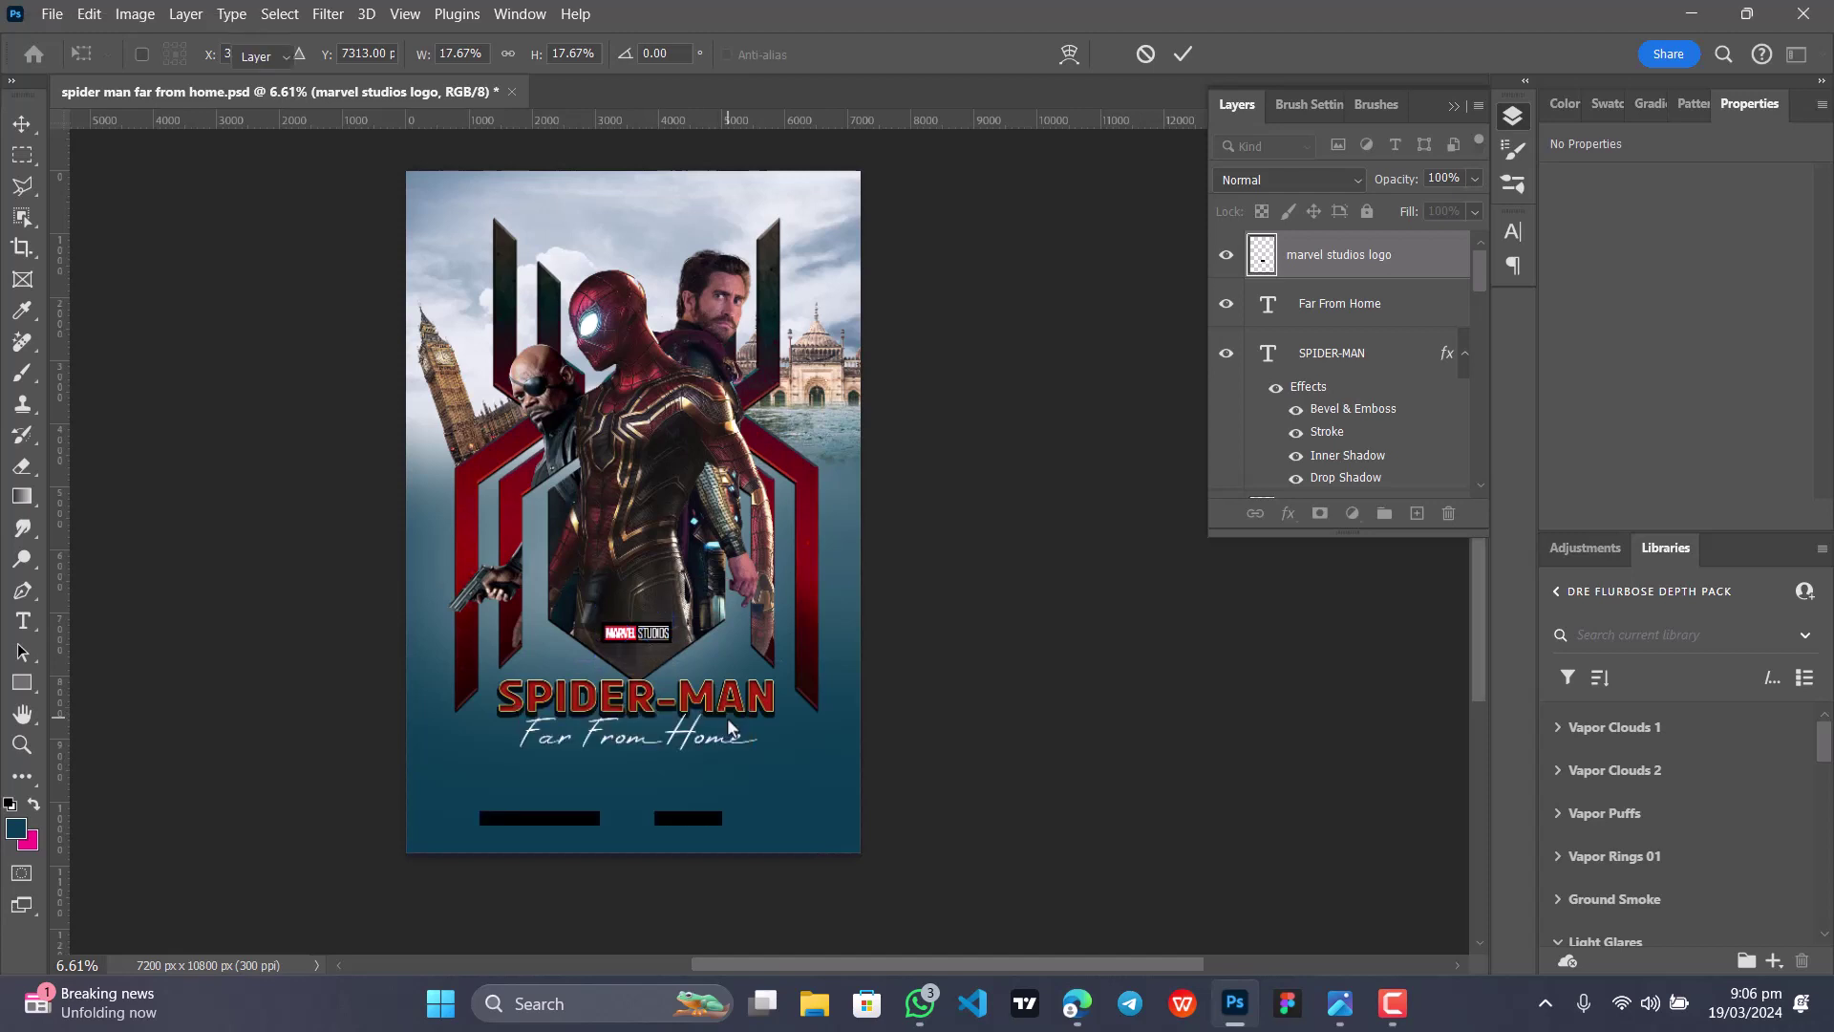
key(ctrl+s)
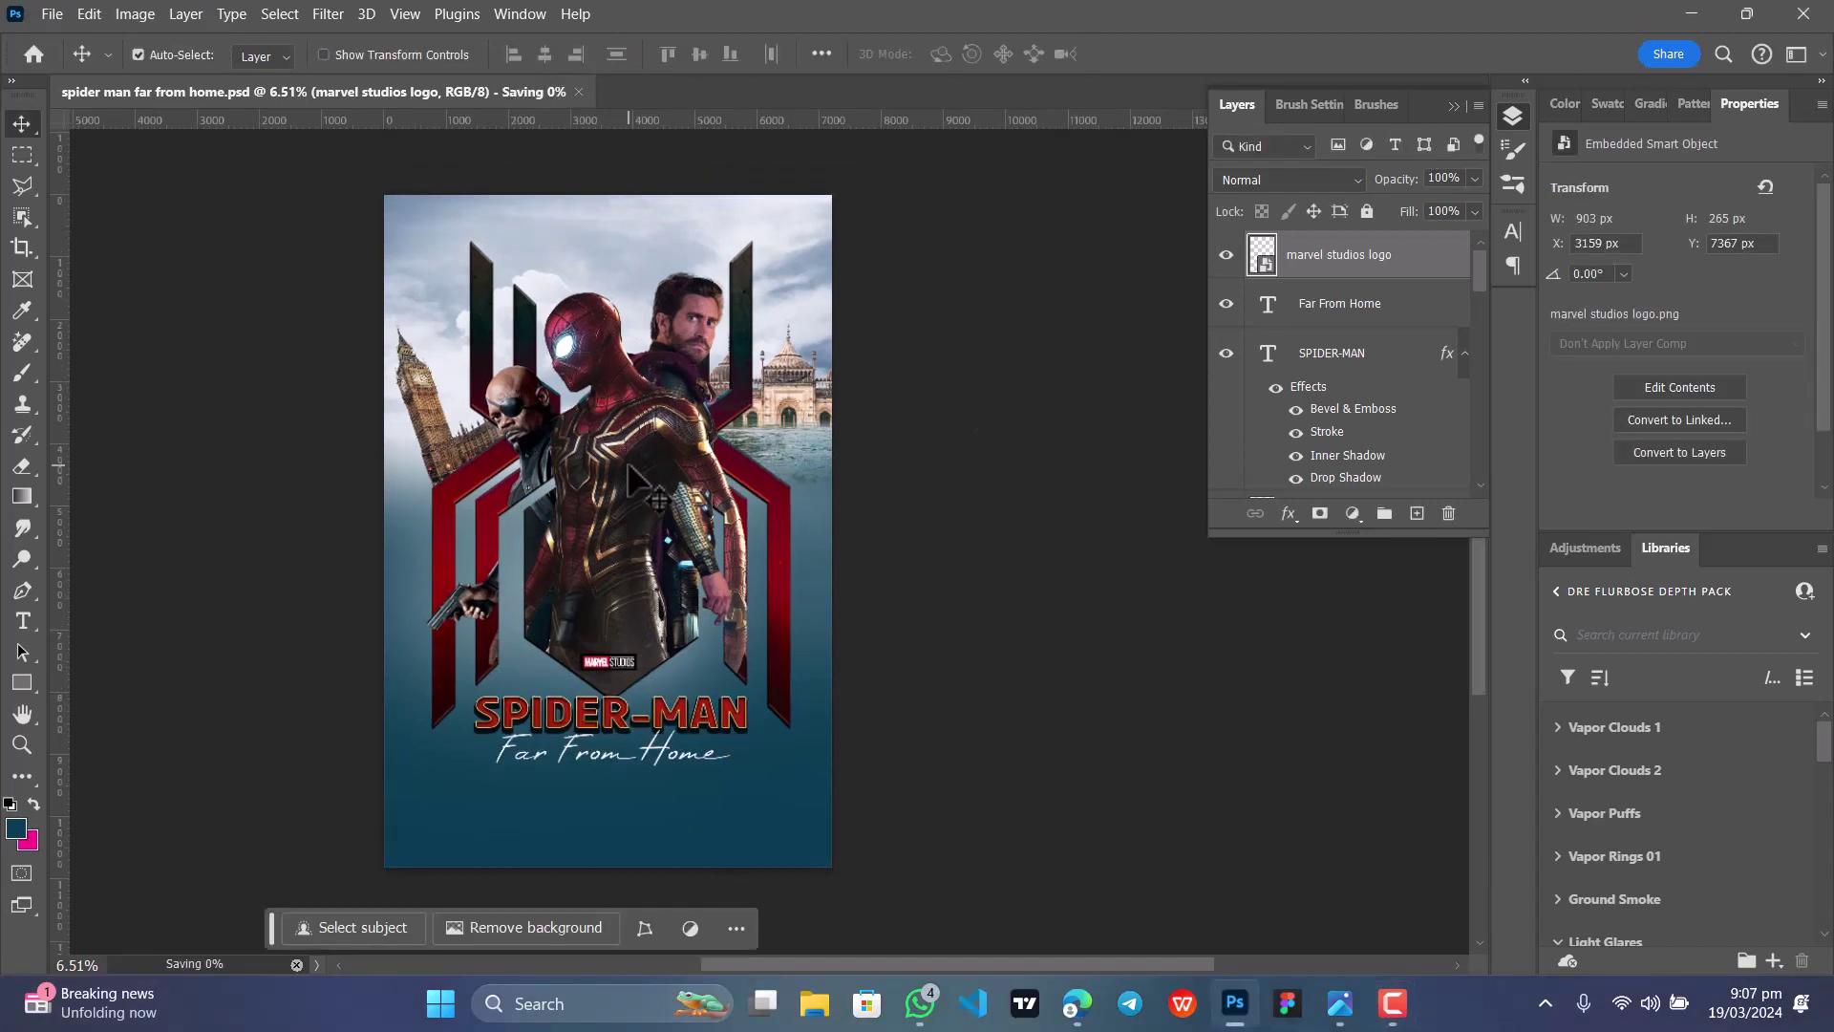
Step: Increase the saturation of the Spider-Man suit's reds in Camera Raw with the Color Mixer's targeted adjustment on the figure
scroll(632, 473, up, 2)
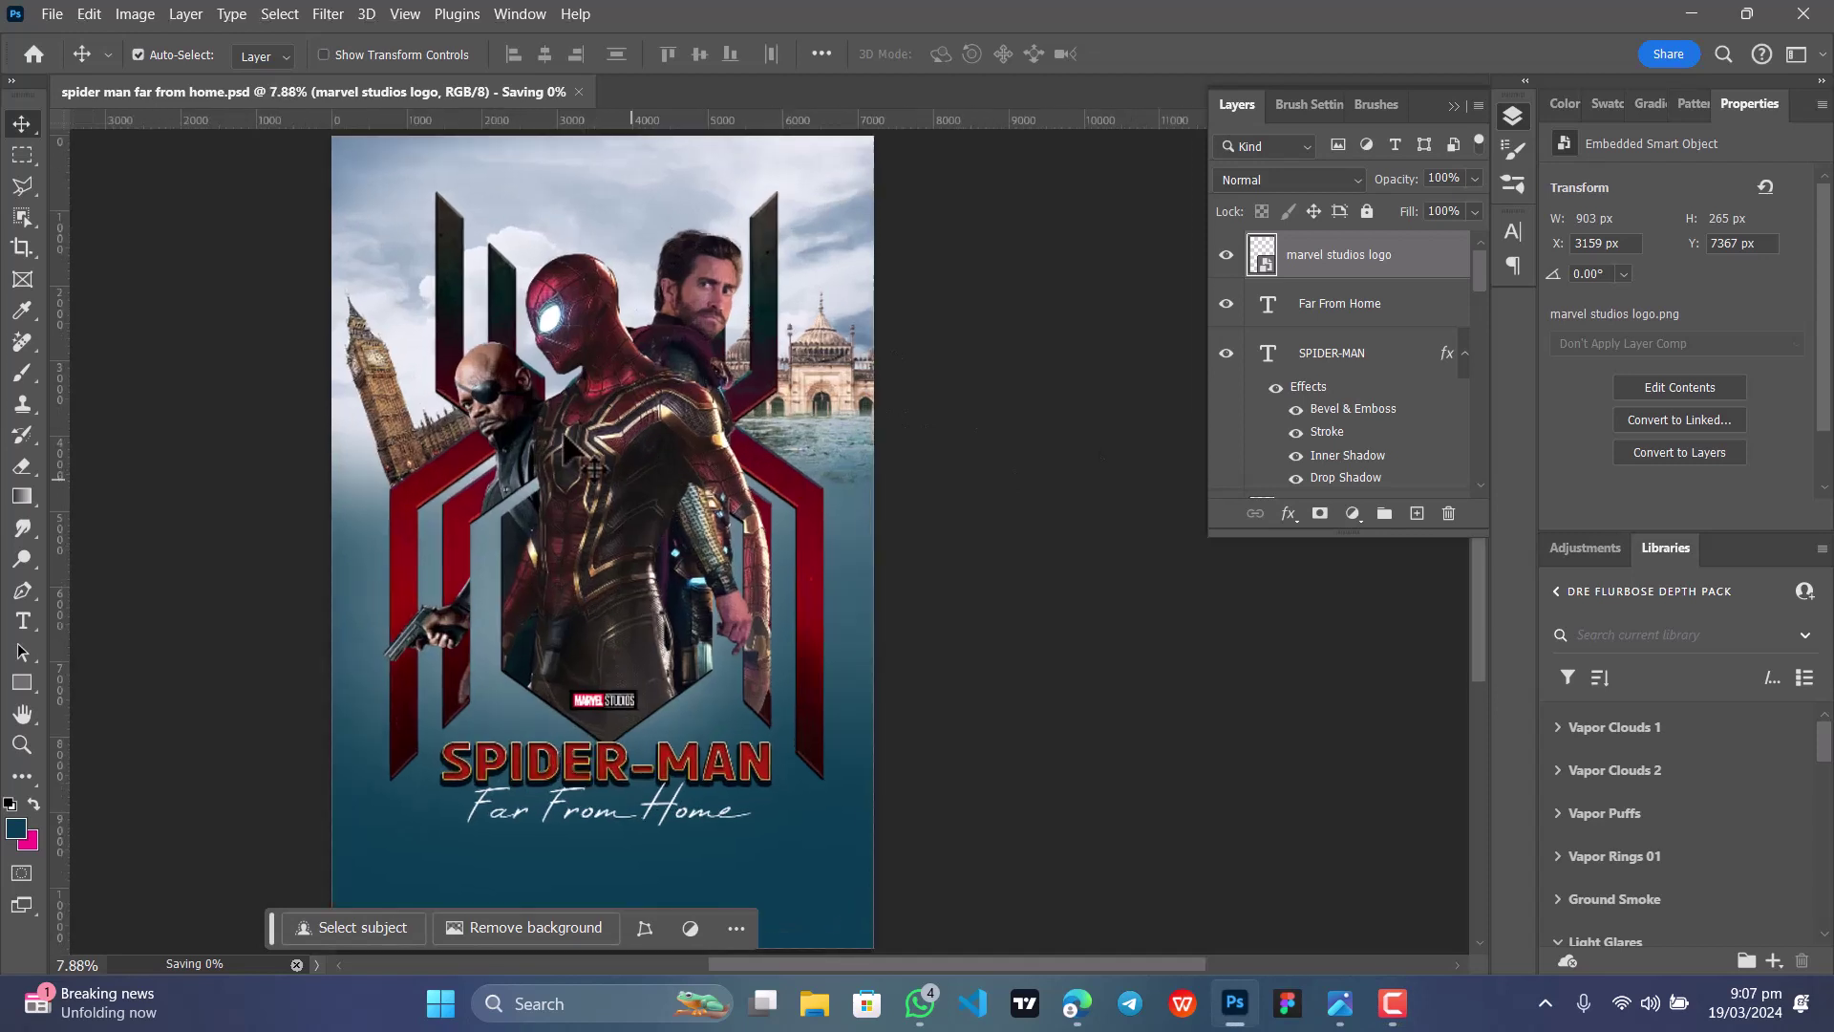
click(625, 406)
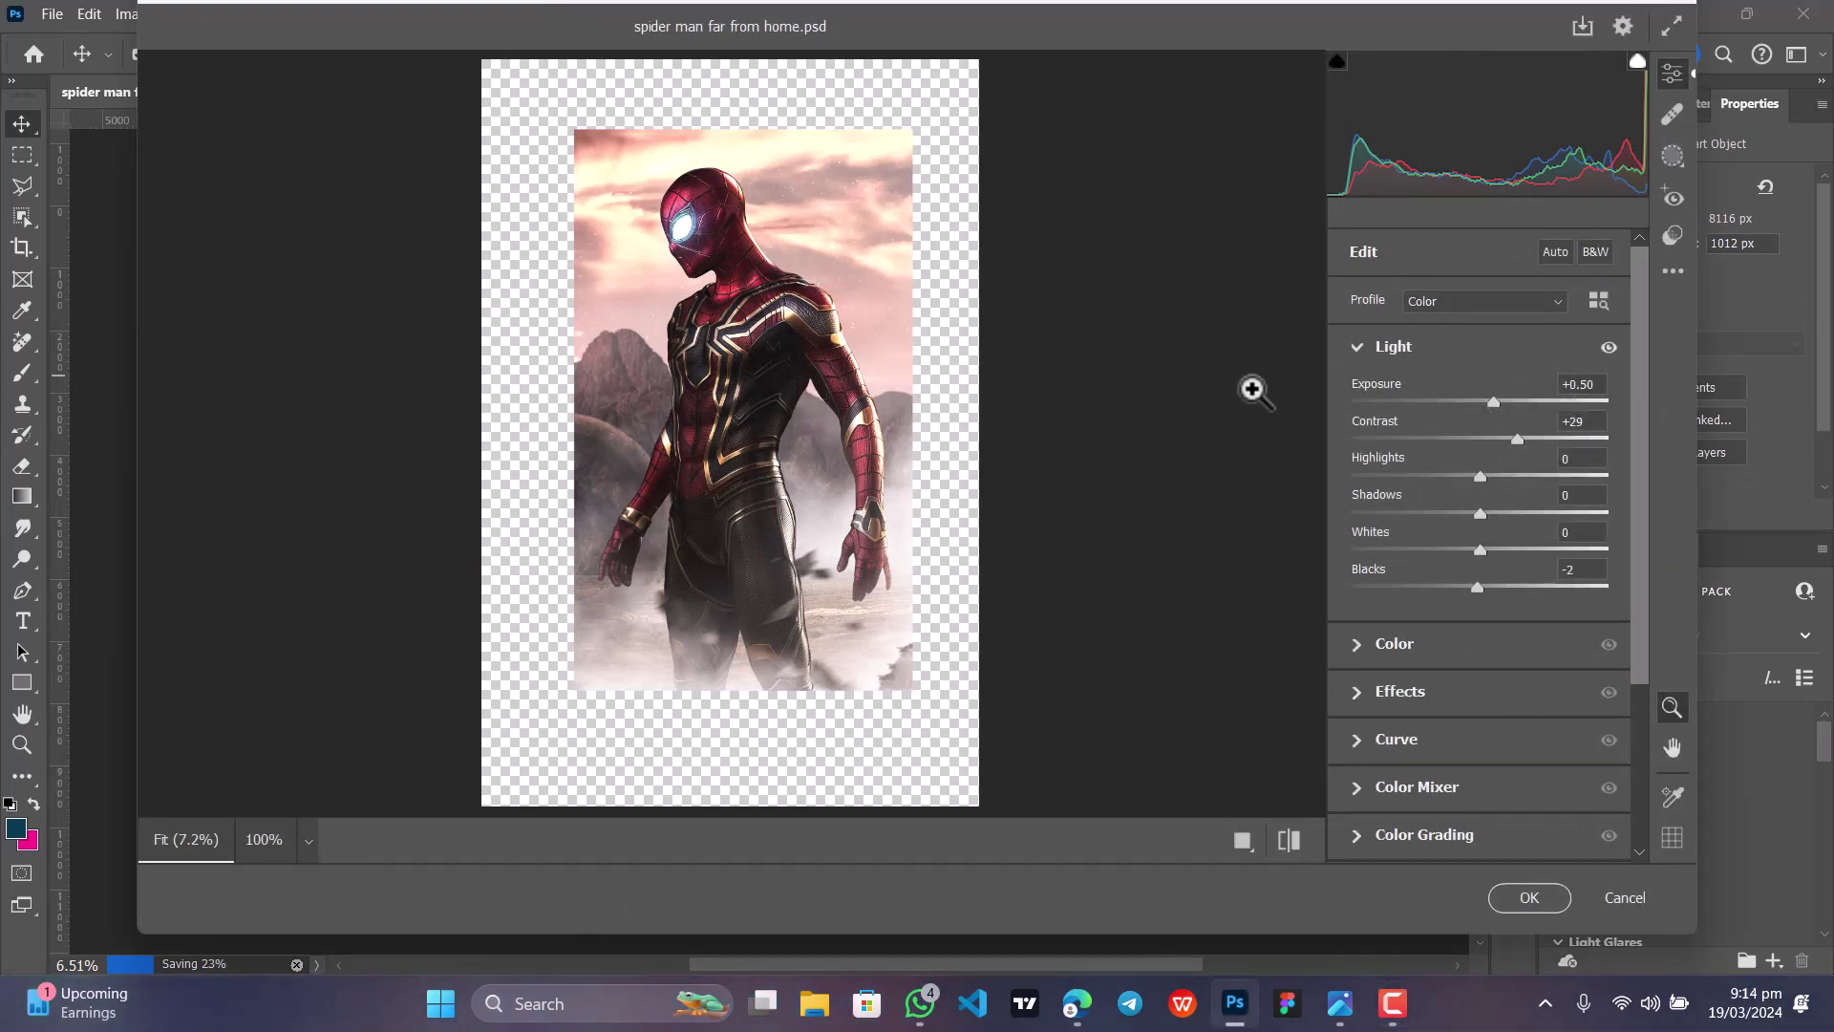
scroll(1493, 403, down, 3)
scroll(1493, 403, down, 2)
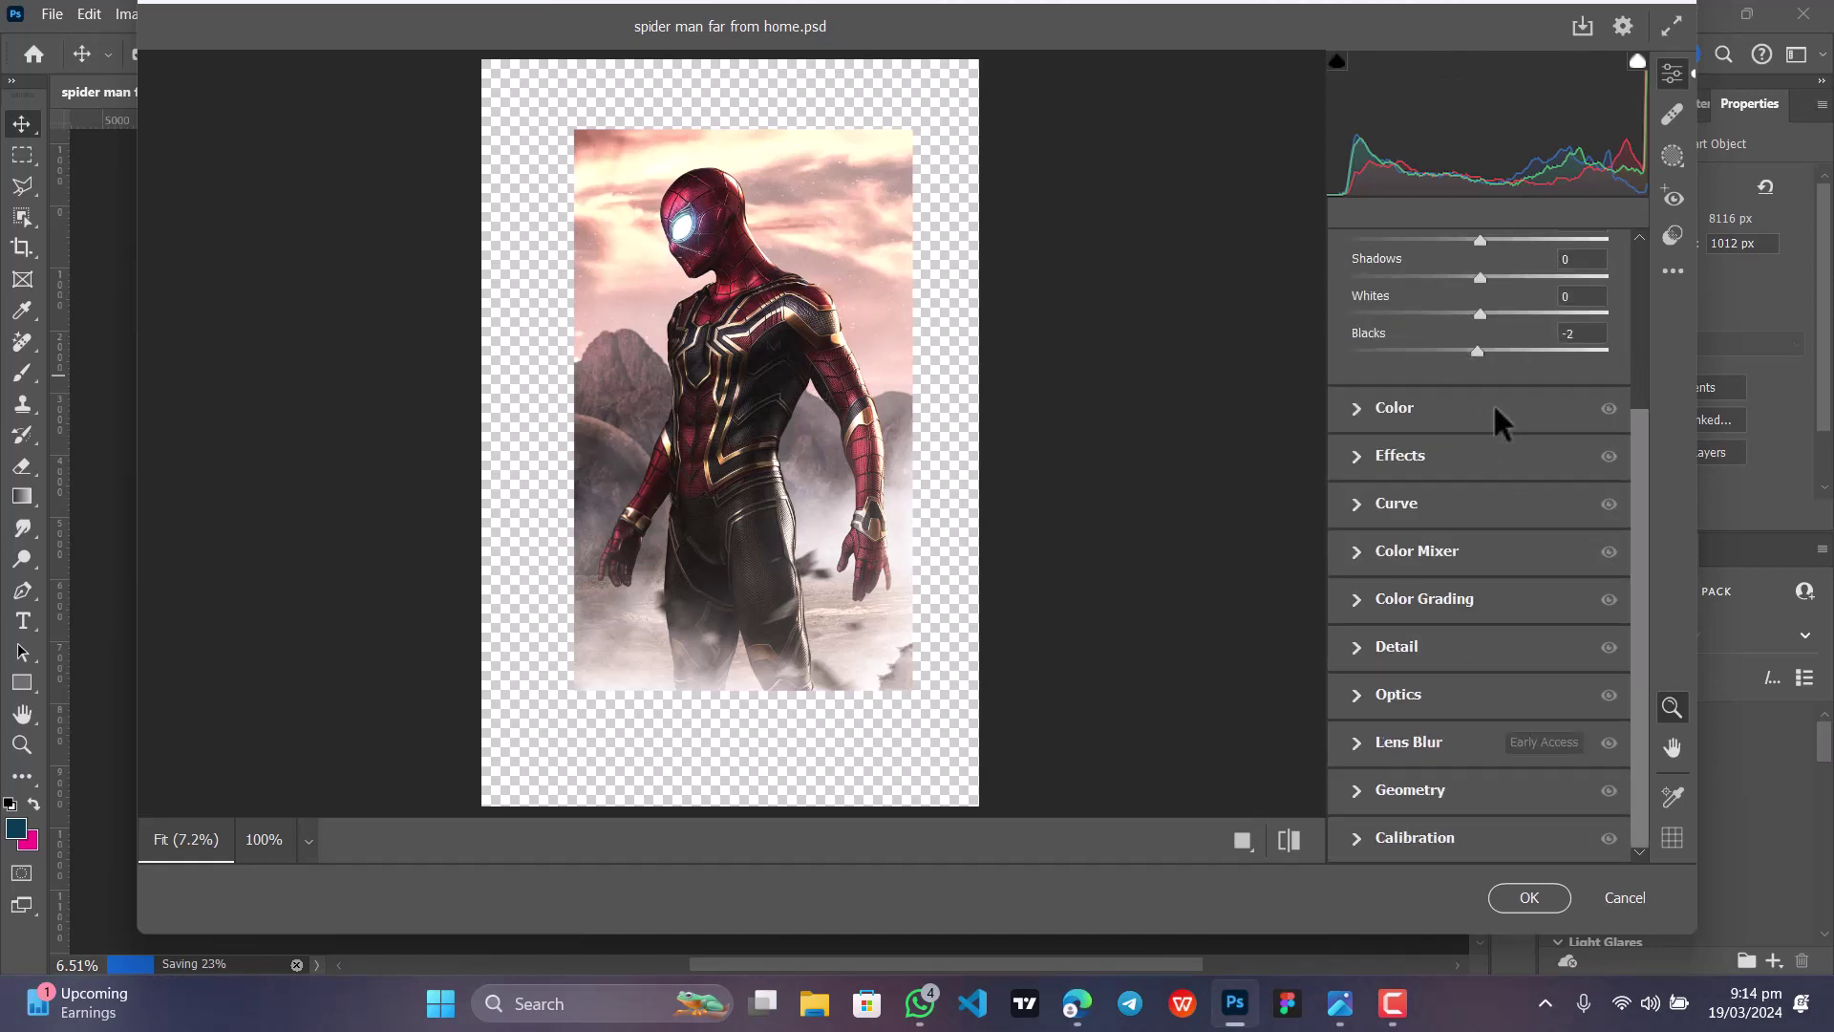
click(1358, 547)
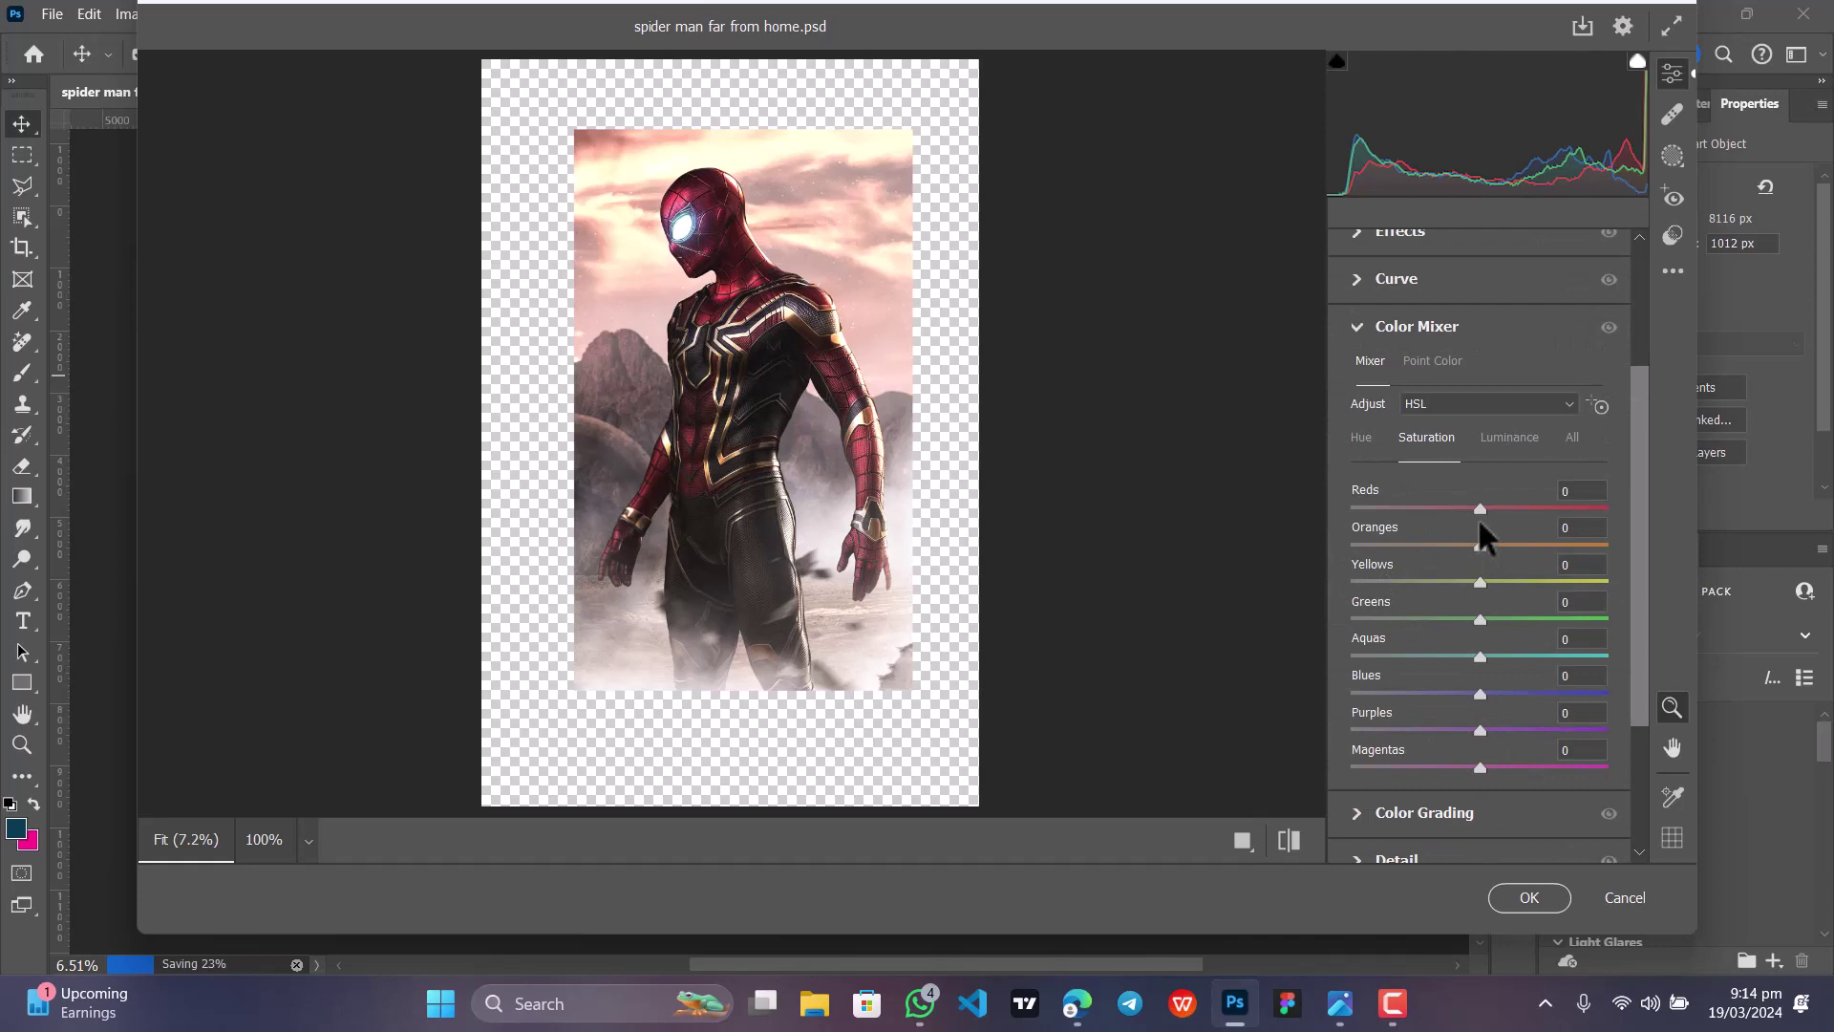
click(1597, 405)
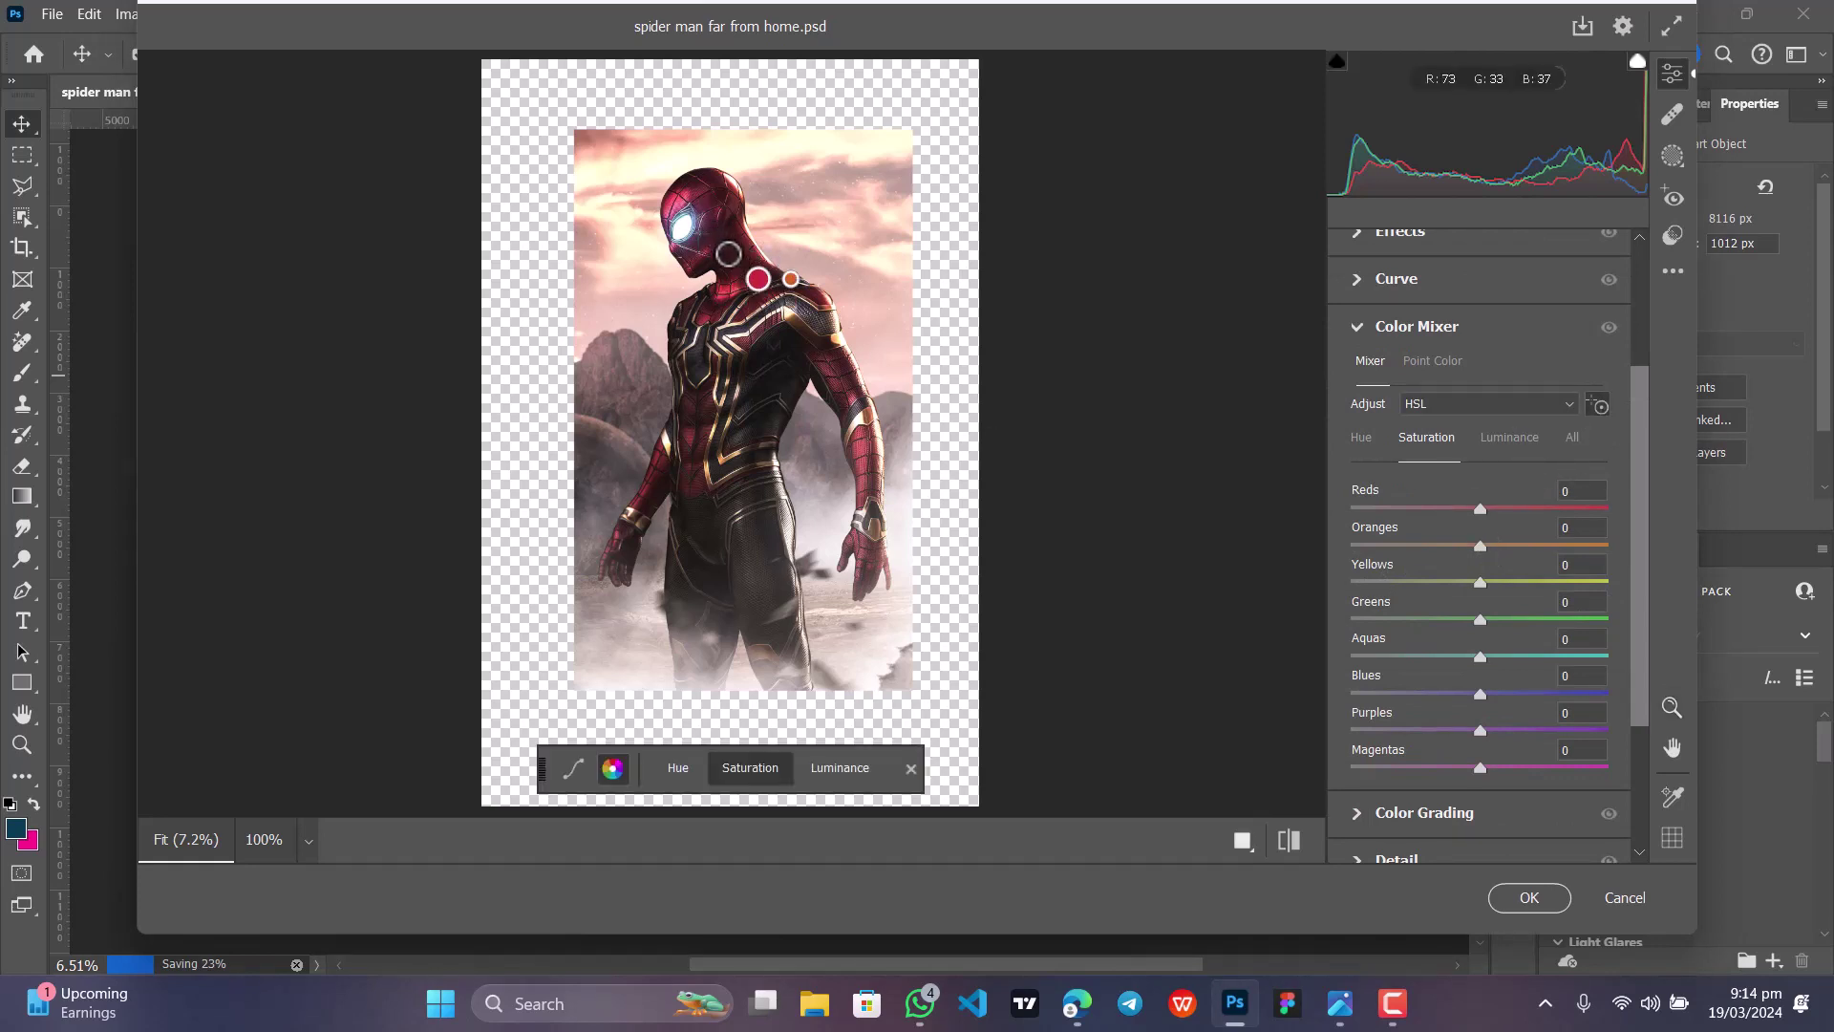
drag(728, 252, 766, 252)
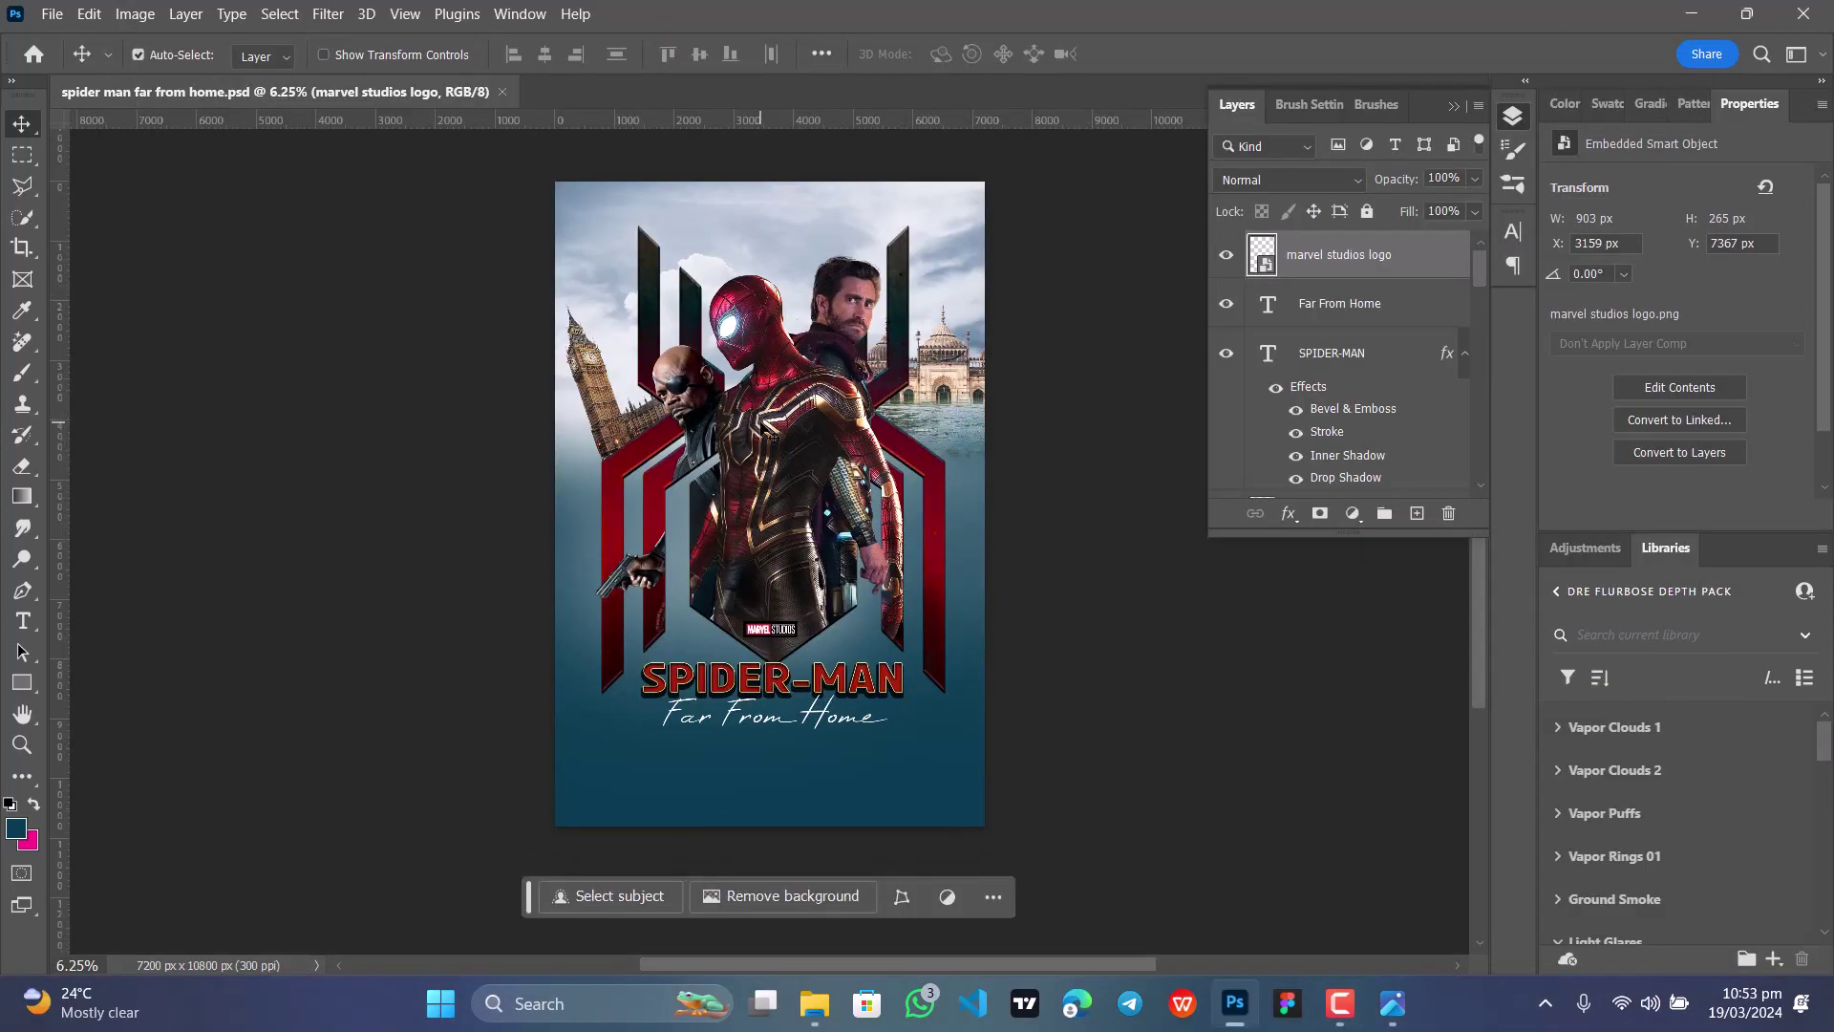
Step: Set the Glares 01 - 0001 layer's blend mode to Linear Dodge (Add) and add a Solid Color fill above Glares 01 - 0006
scroll(800, 415, up, 3)
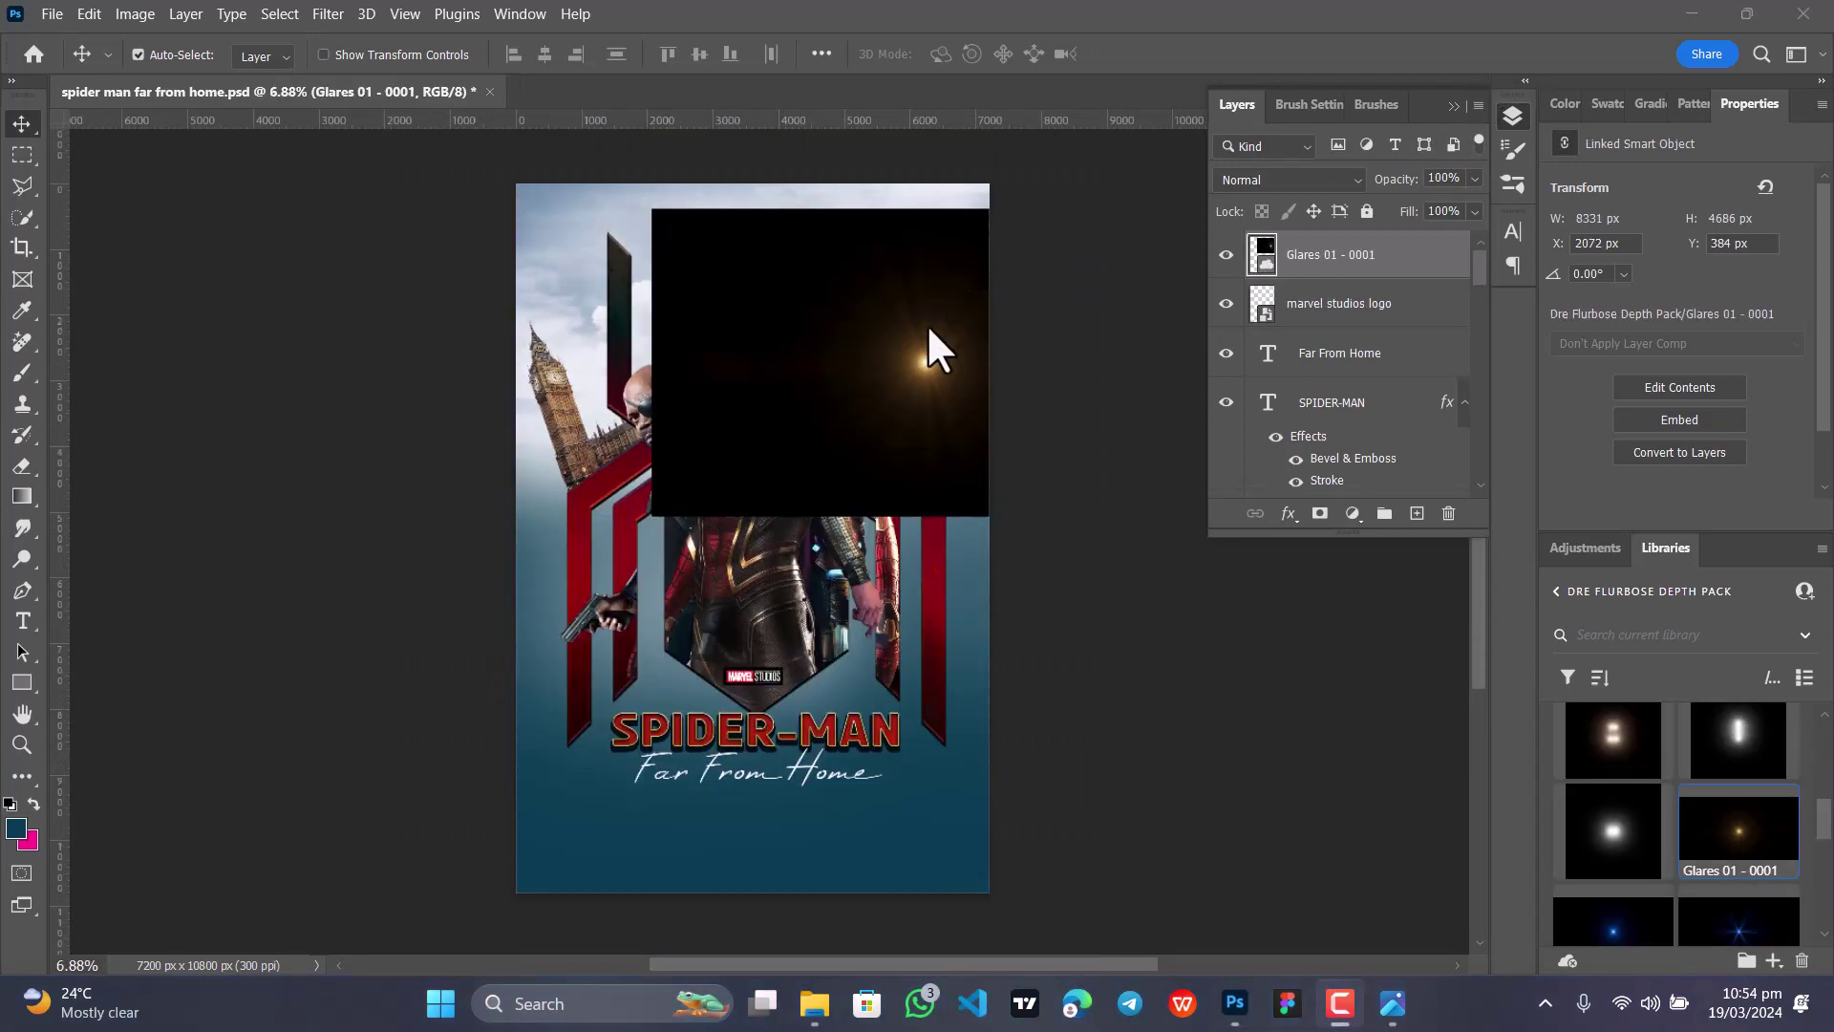
click(927, 326)
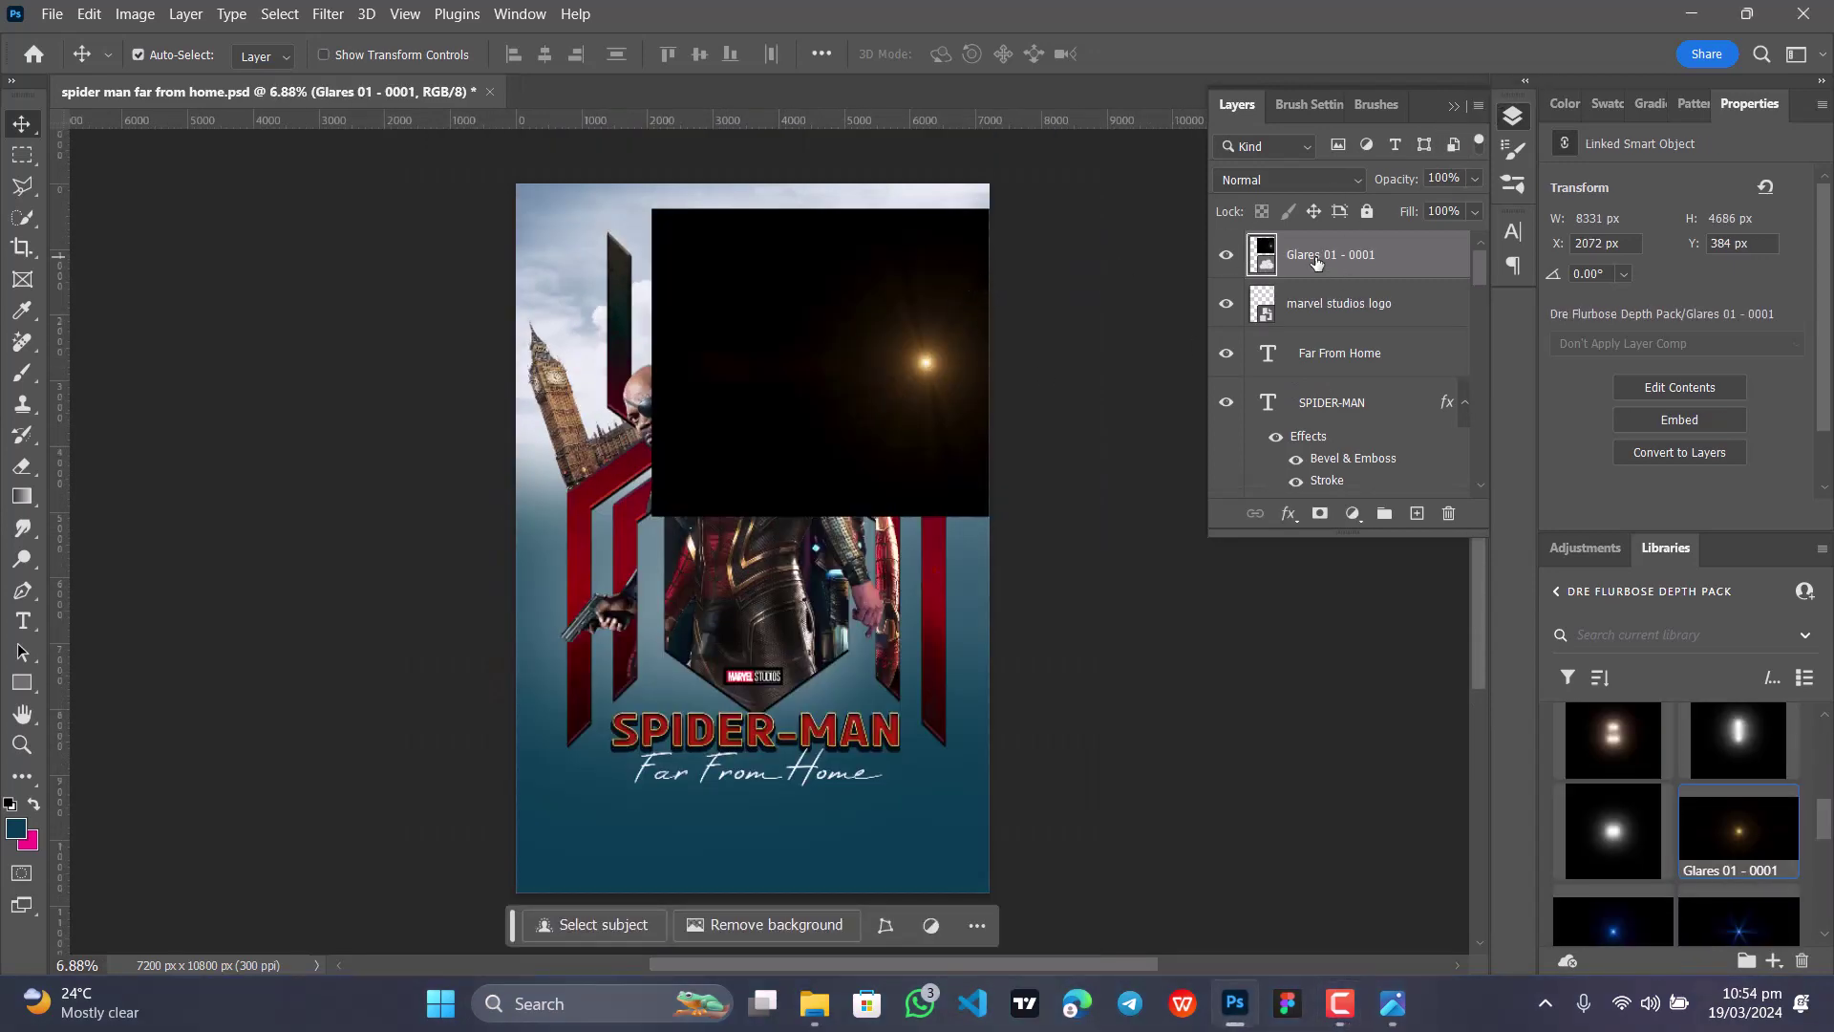
click(1348, 180)
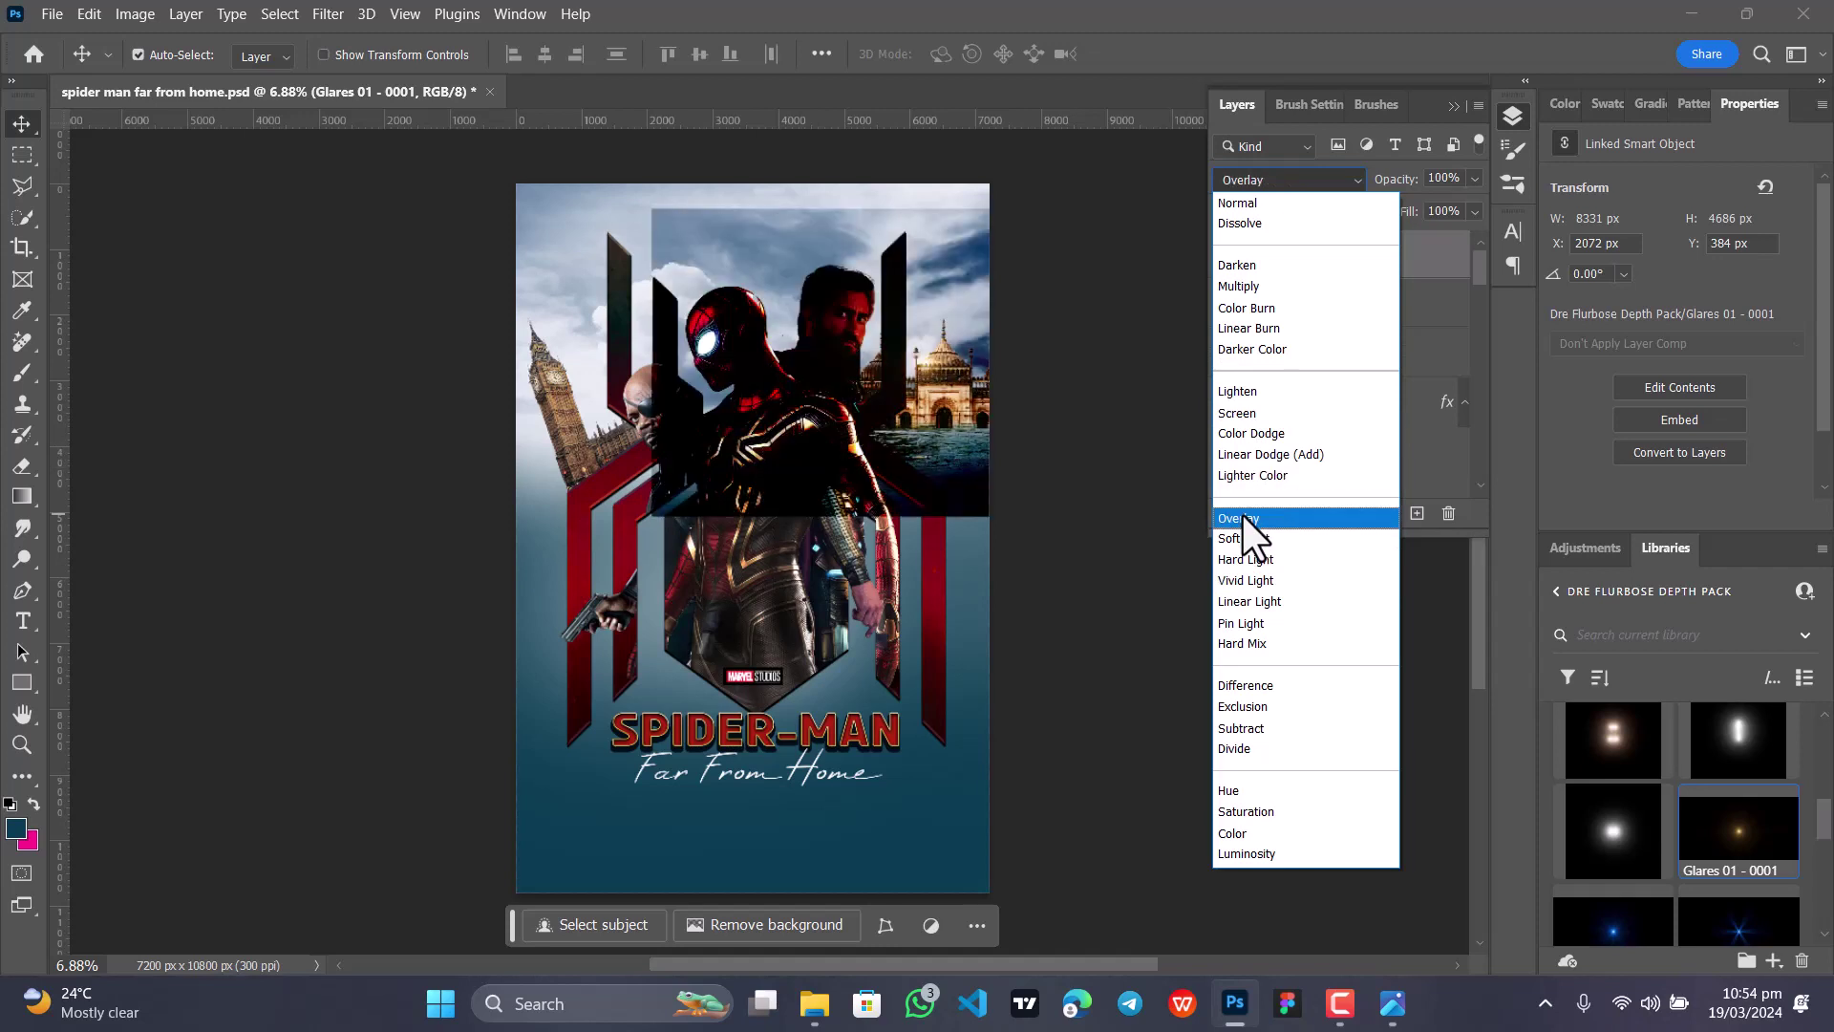
click(1249, 457)
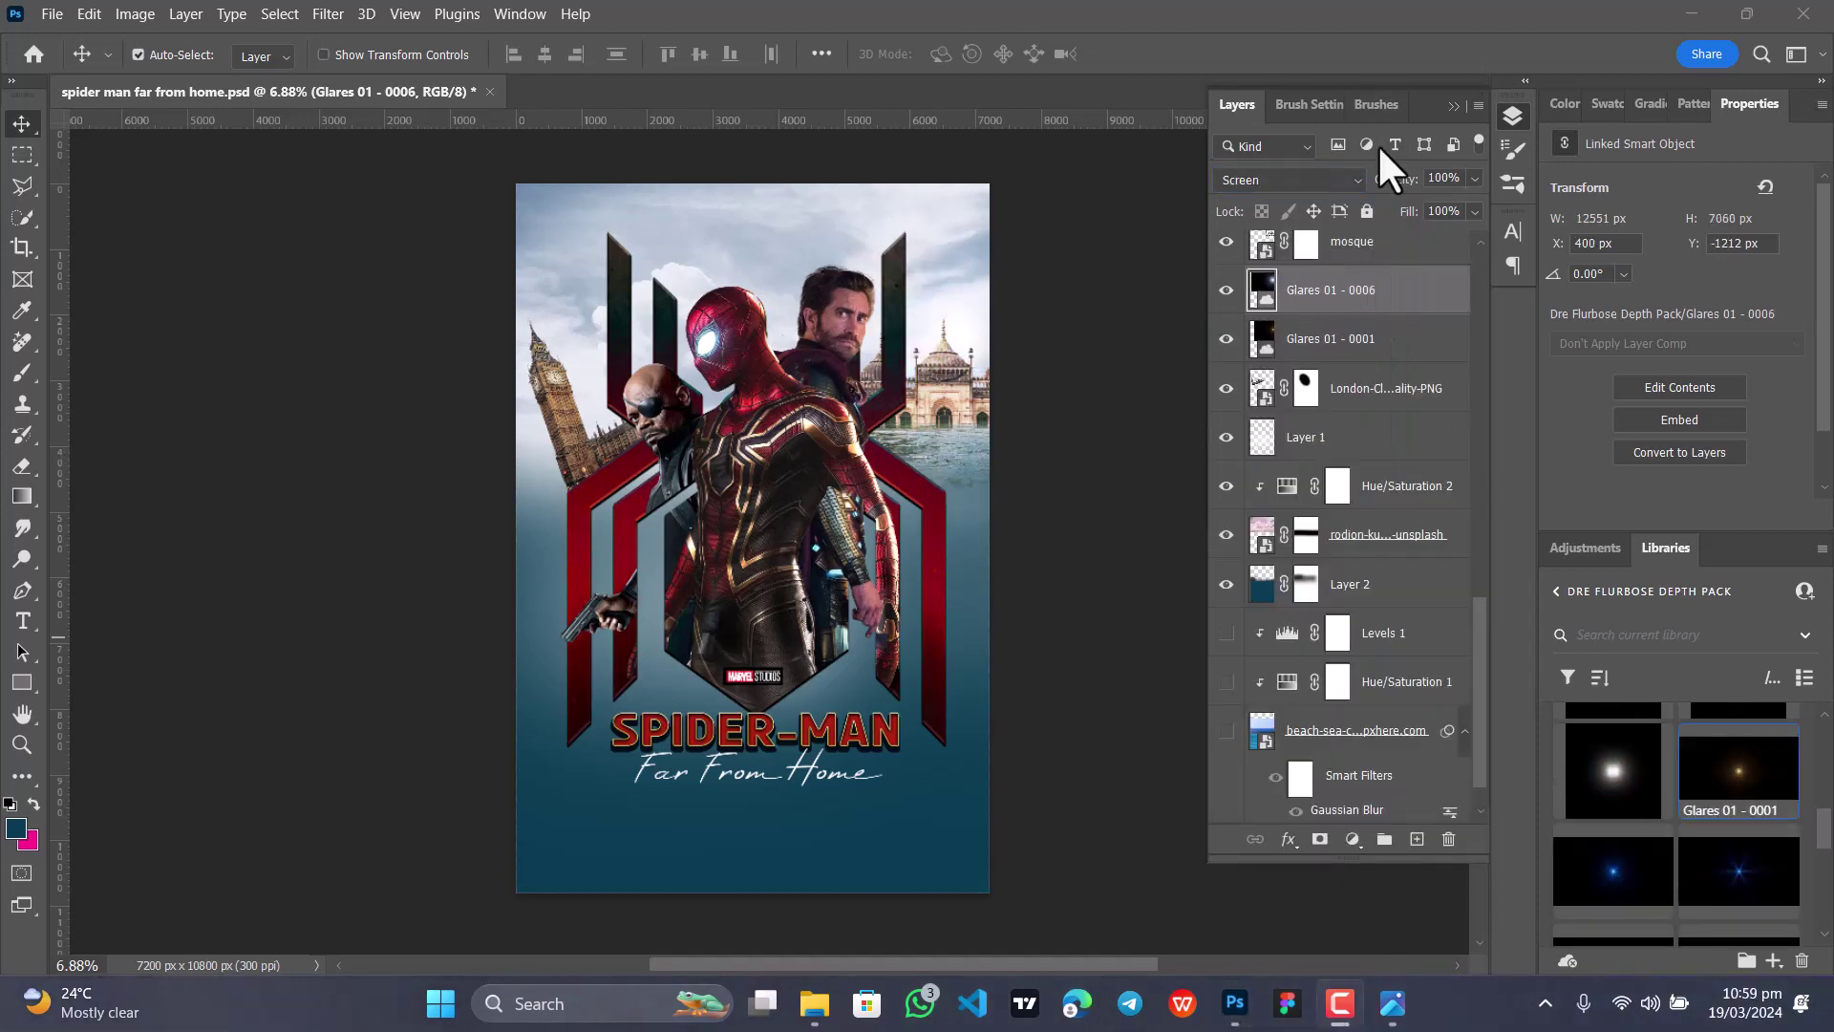
click(1353, 838)
click(1444, 420)
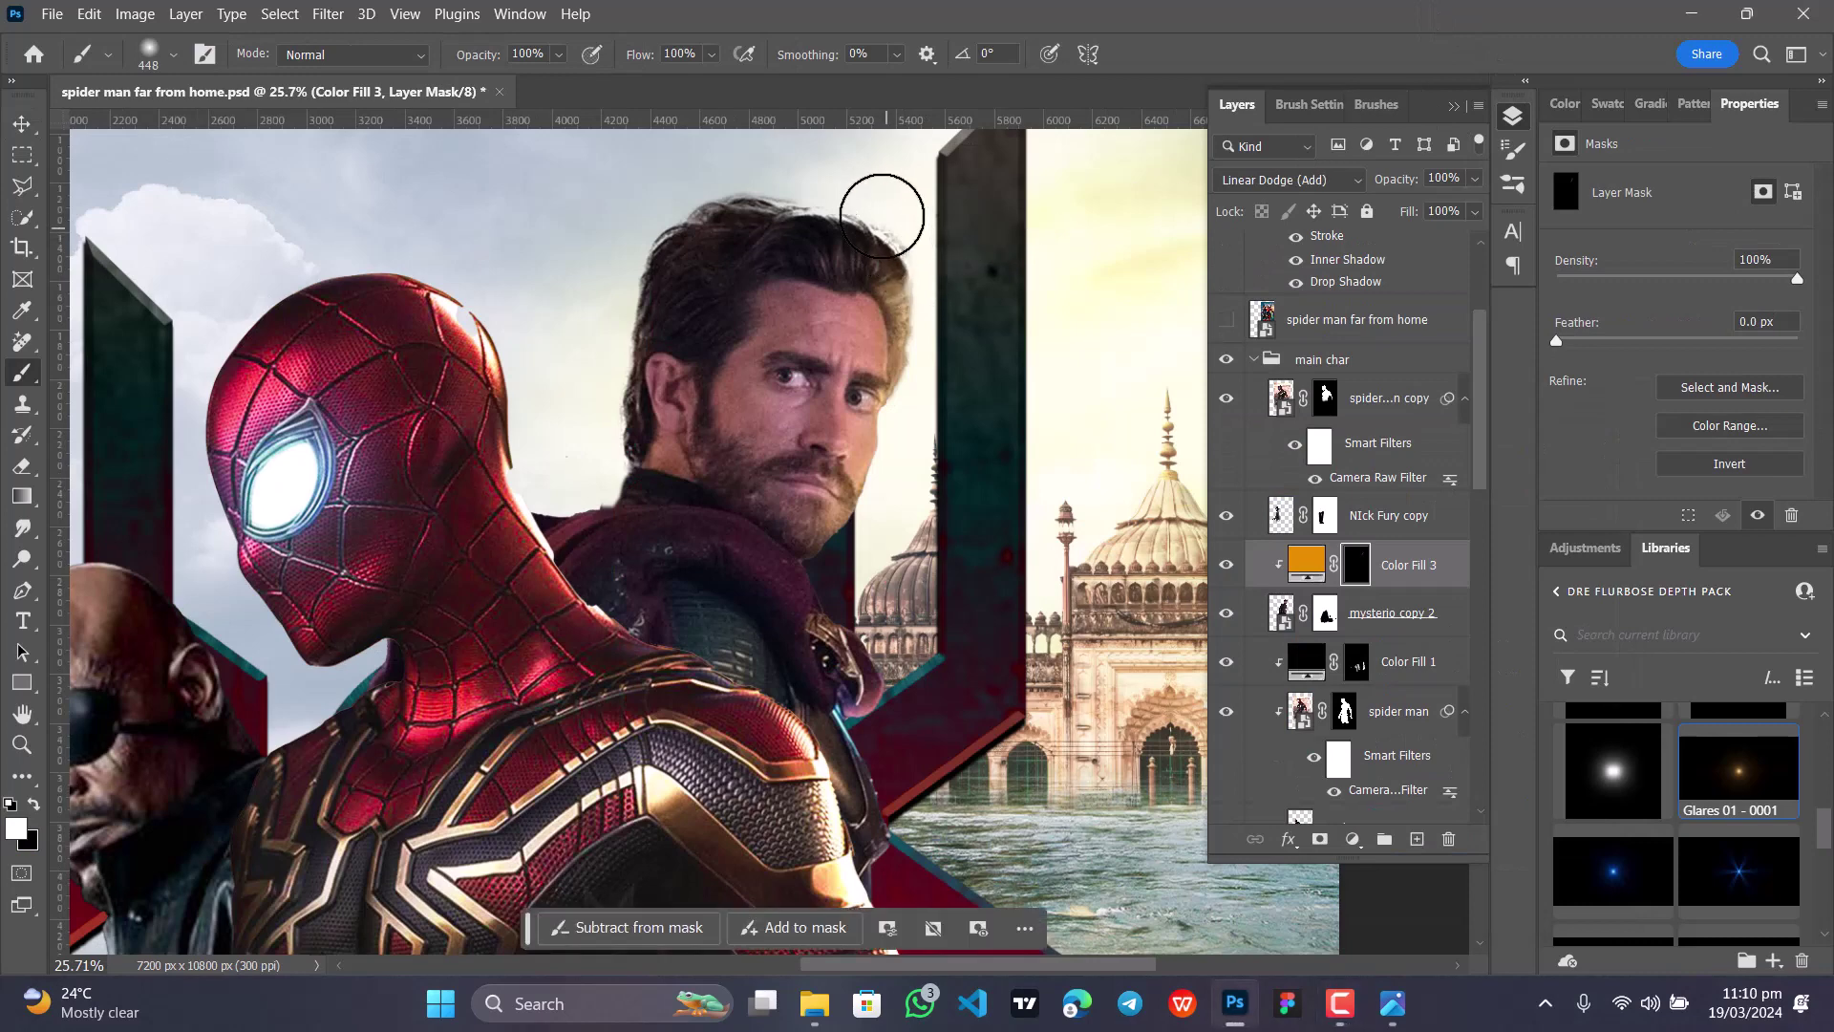
Step: Undo a trial highlight stroke along Mysterio's hair and face on the Color Fill 3 mask, and lower the brush flow to about 14%
mouse_move(892, 204)
mouse_down()
mouse_move(947, 296)
mouse_move(920, 388)
mouse_up()
key(ctrl+z)
click(711, 54)
drag(714, 78, 643, 80)
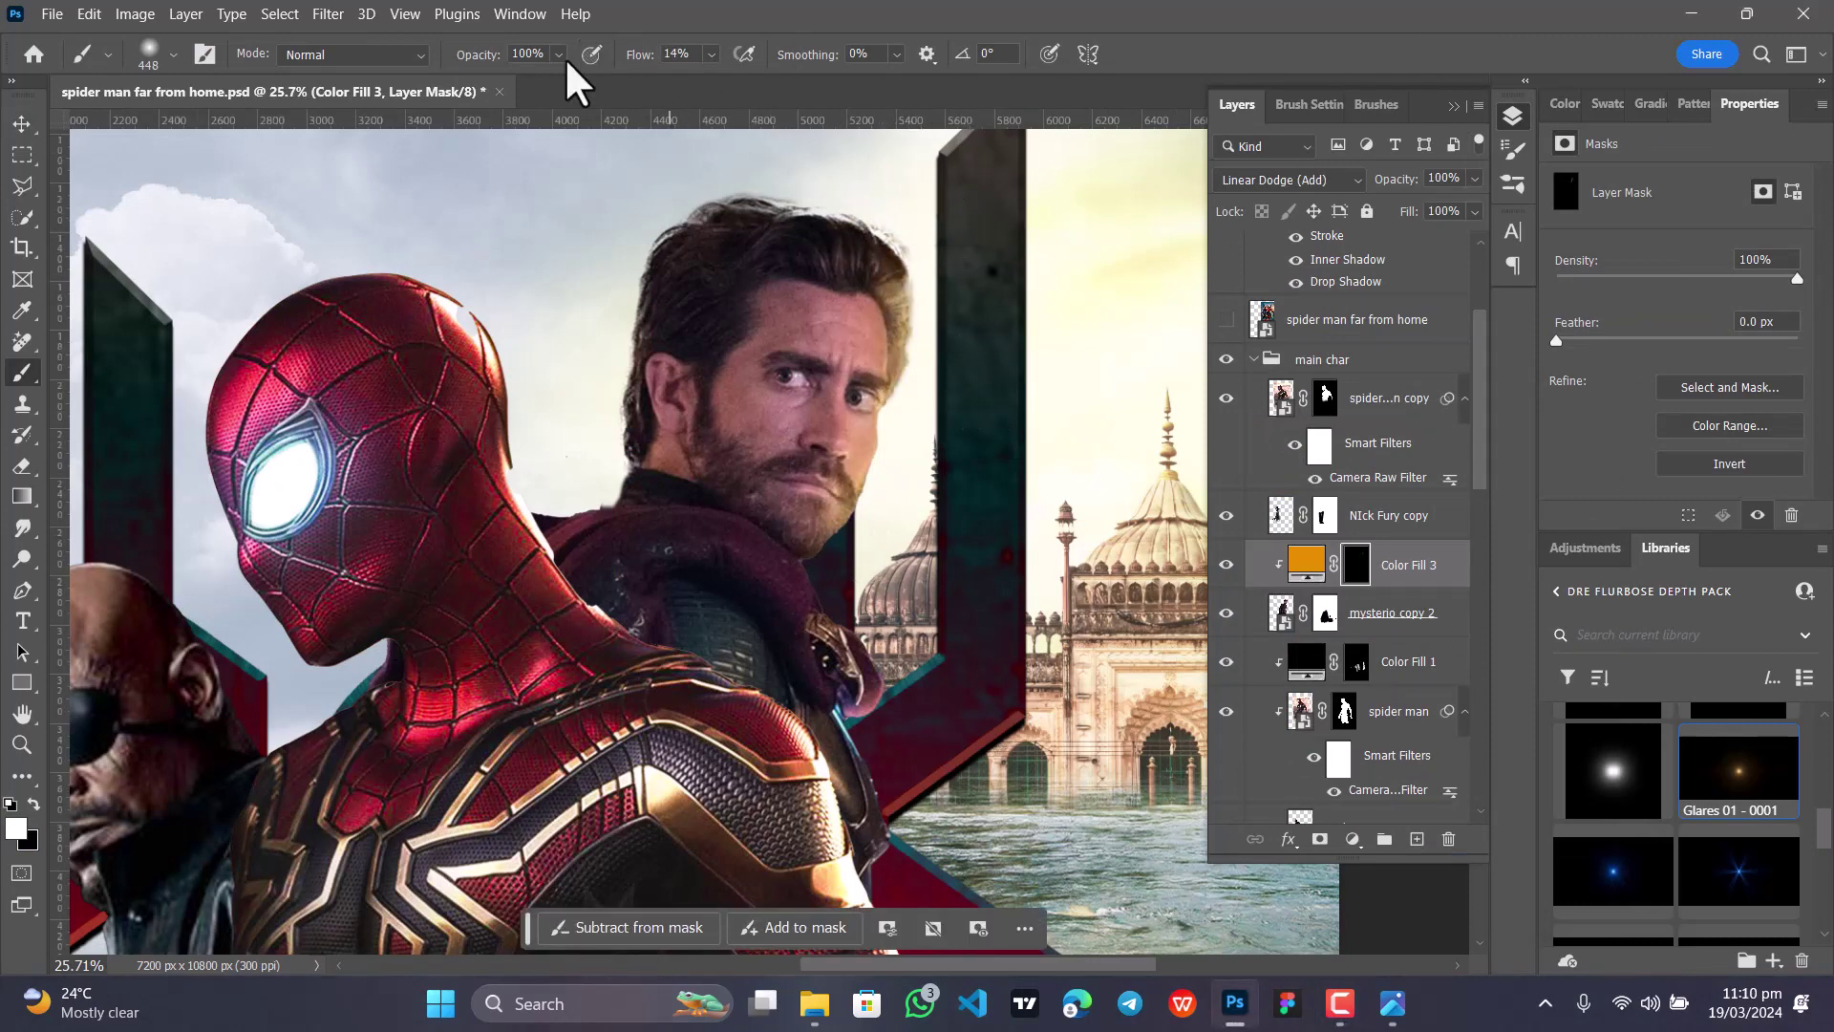
click(711, 54)
drag(716, 82, 712, 82)
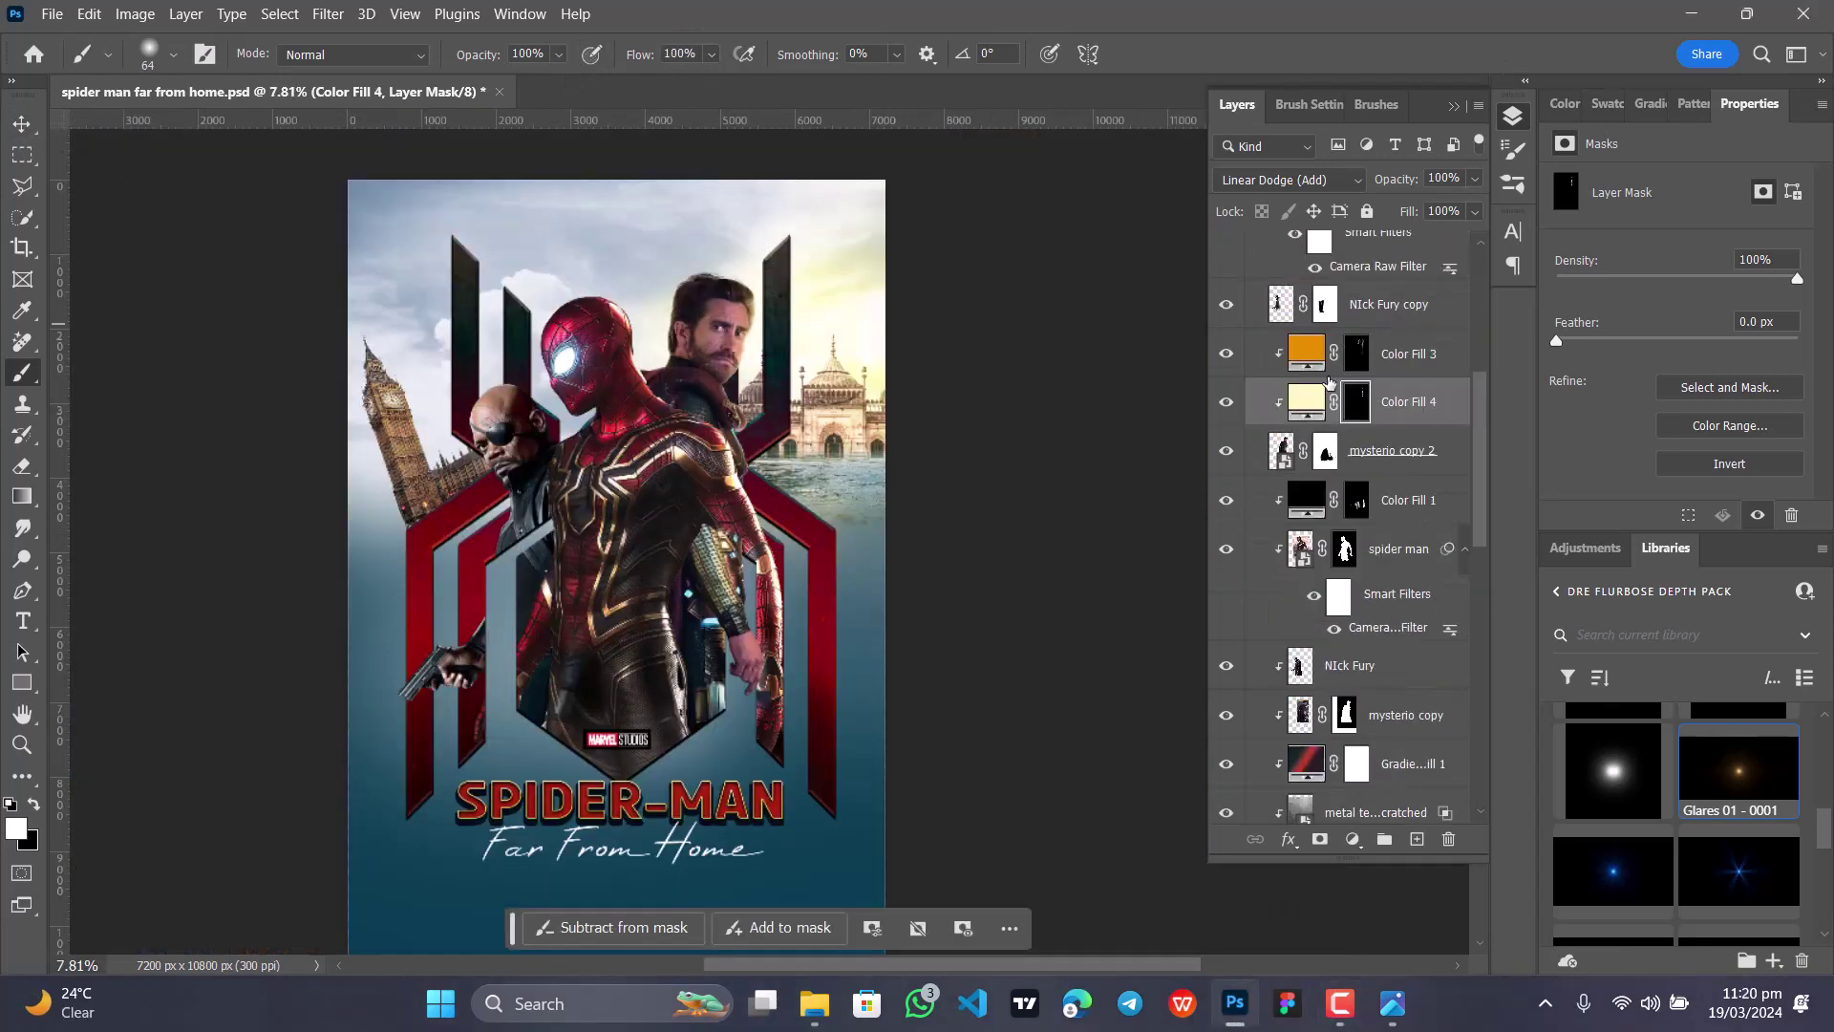
Step: Toggle the Color Fill 4 highlight to check it, and paint an orange glow down the emblem's outer right bar on the Color Fill 5 mask
click(1225, 404)
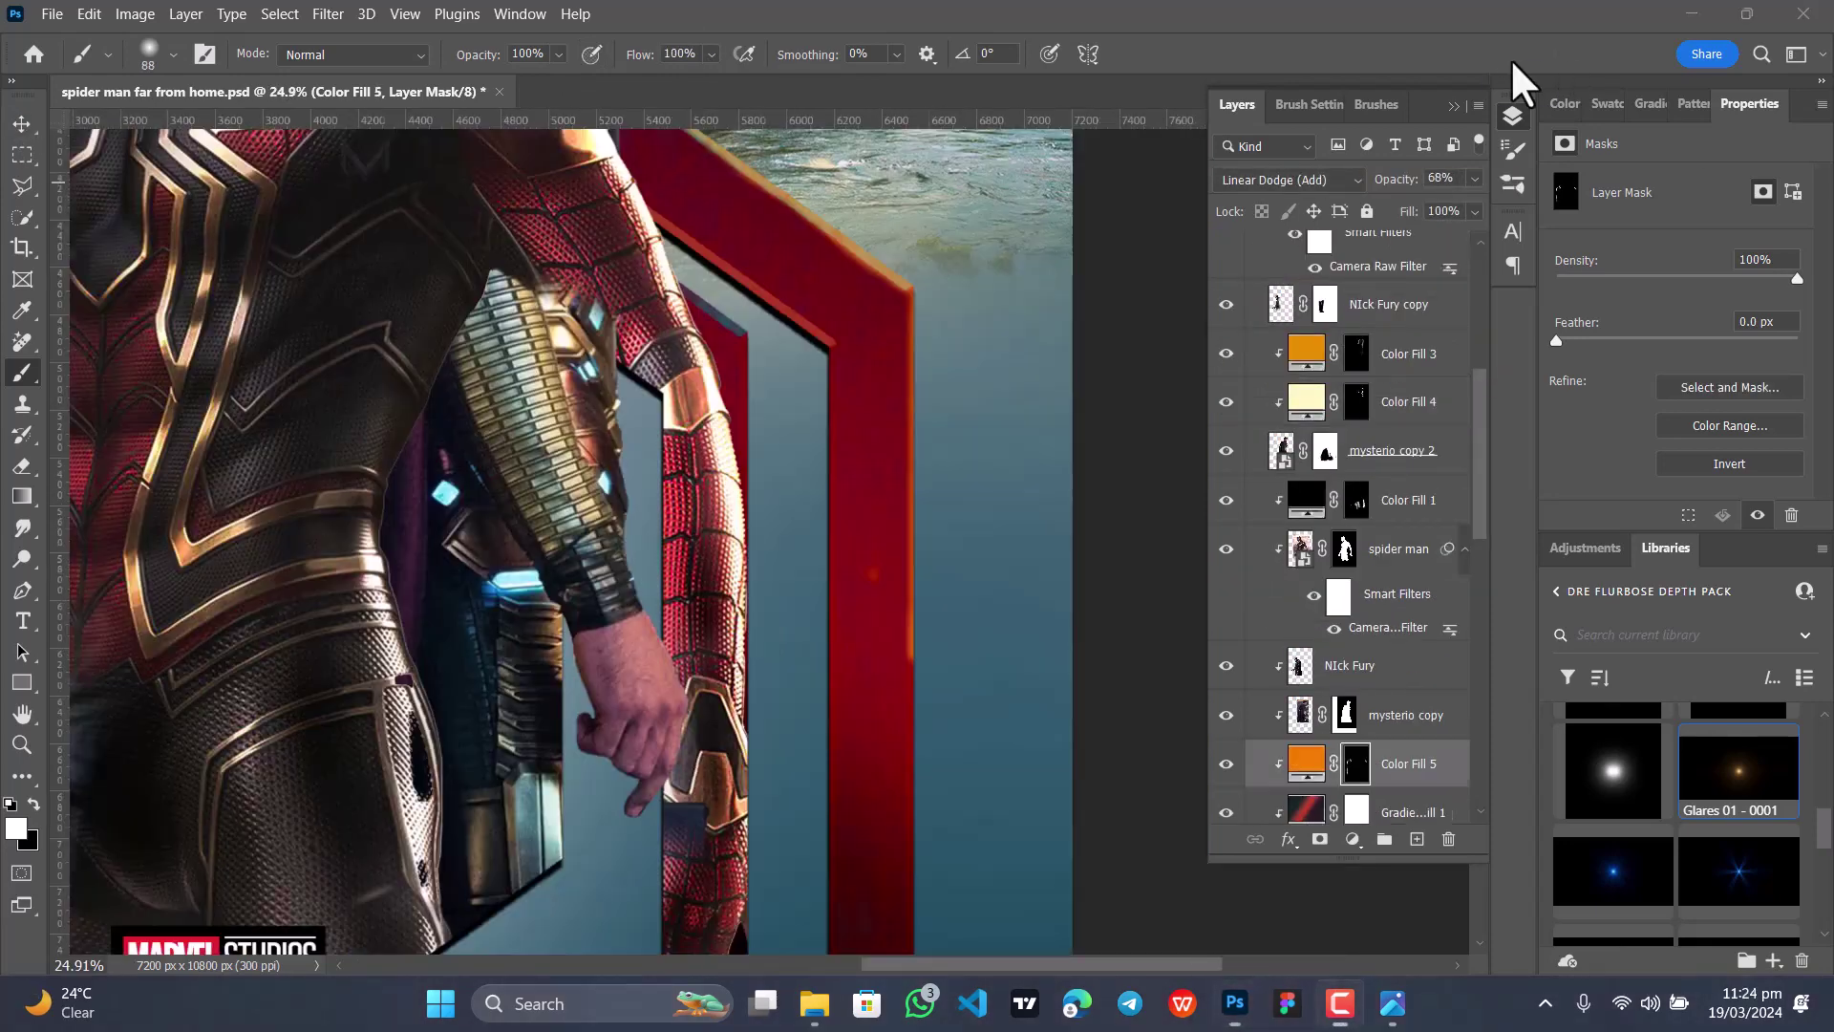
scroll(920, 523, down, 4)
drag(916, 380, 917, 893)
scroll(934, 777, down, 2)
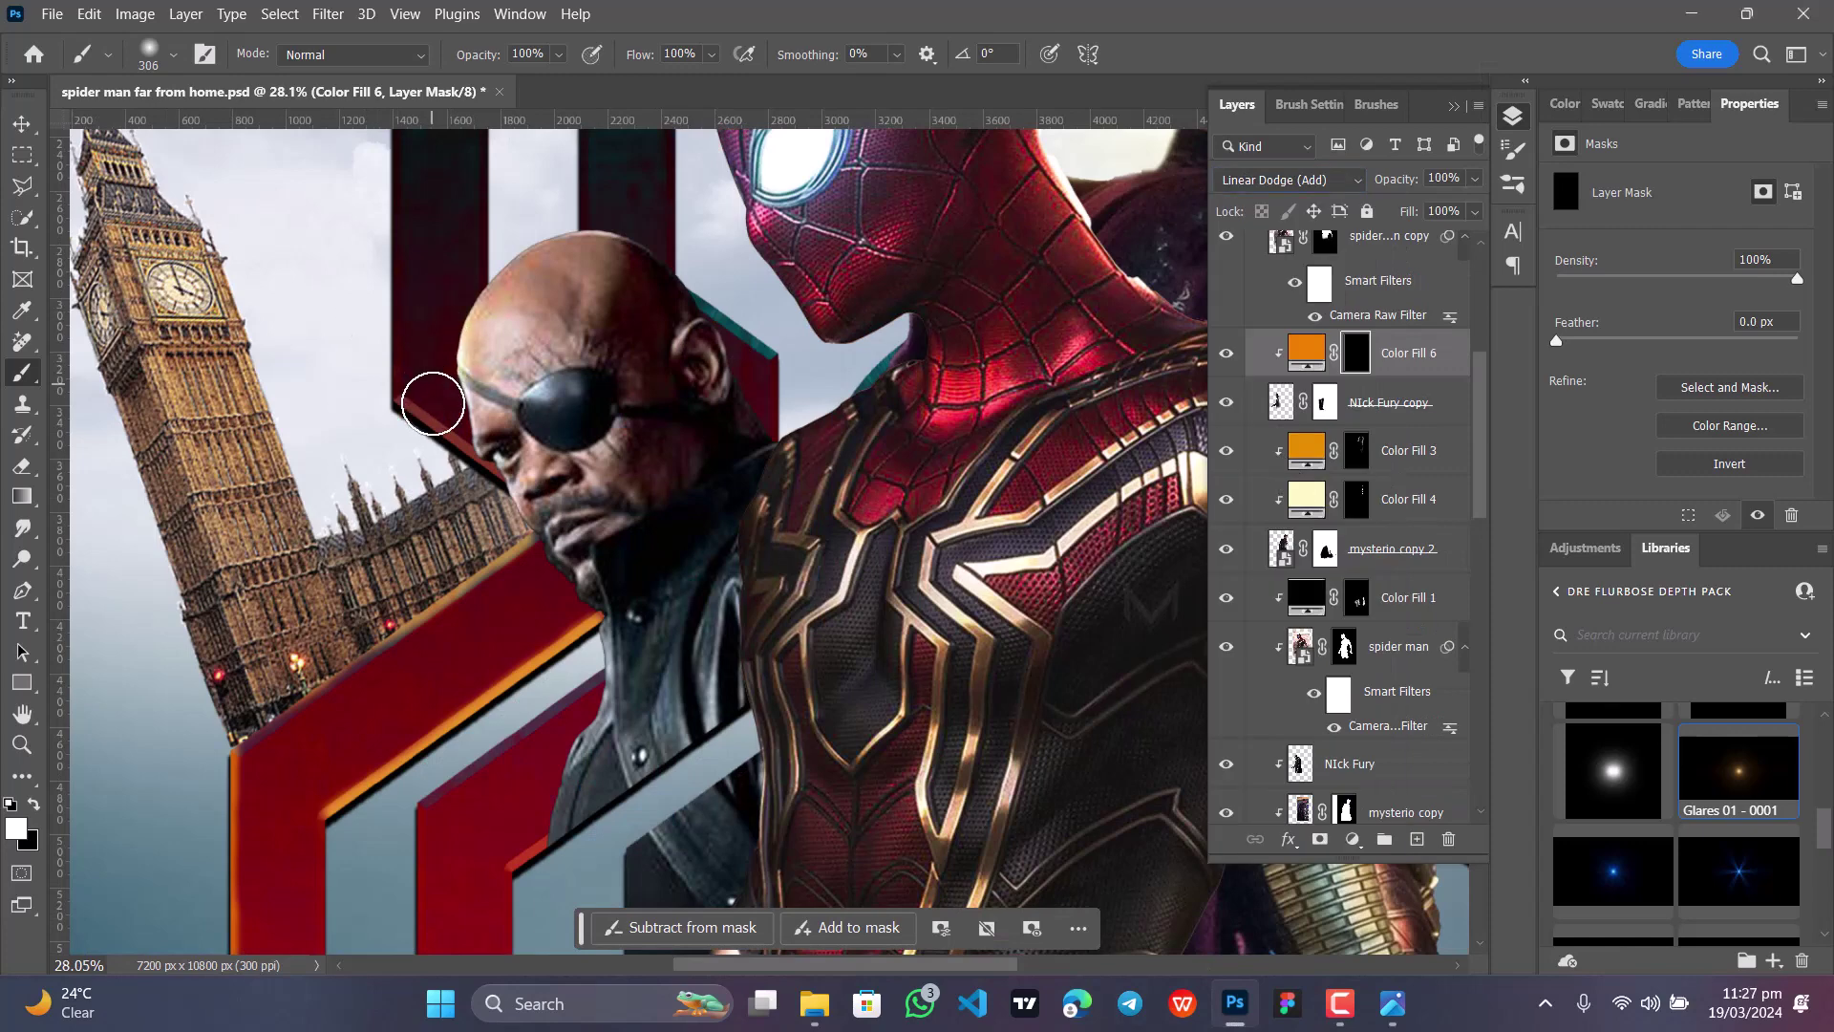
Step: Paint orange light along Nick Fury's face edge on the Color Fill 6 mask and light blue behind his head on the Color Fill 7 mask
mouse_move(433, 403)
mouse_down()
mouse_move(483, 519)
mouse_move(557, 614)
mouse_move(568, 680)
mouse_up()
scroll(551, 694, down, 1)
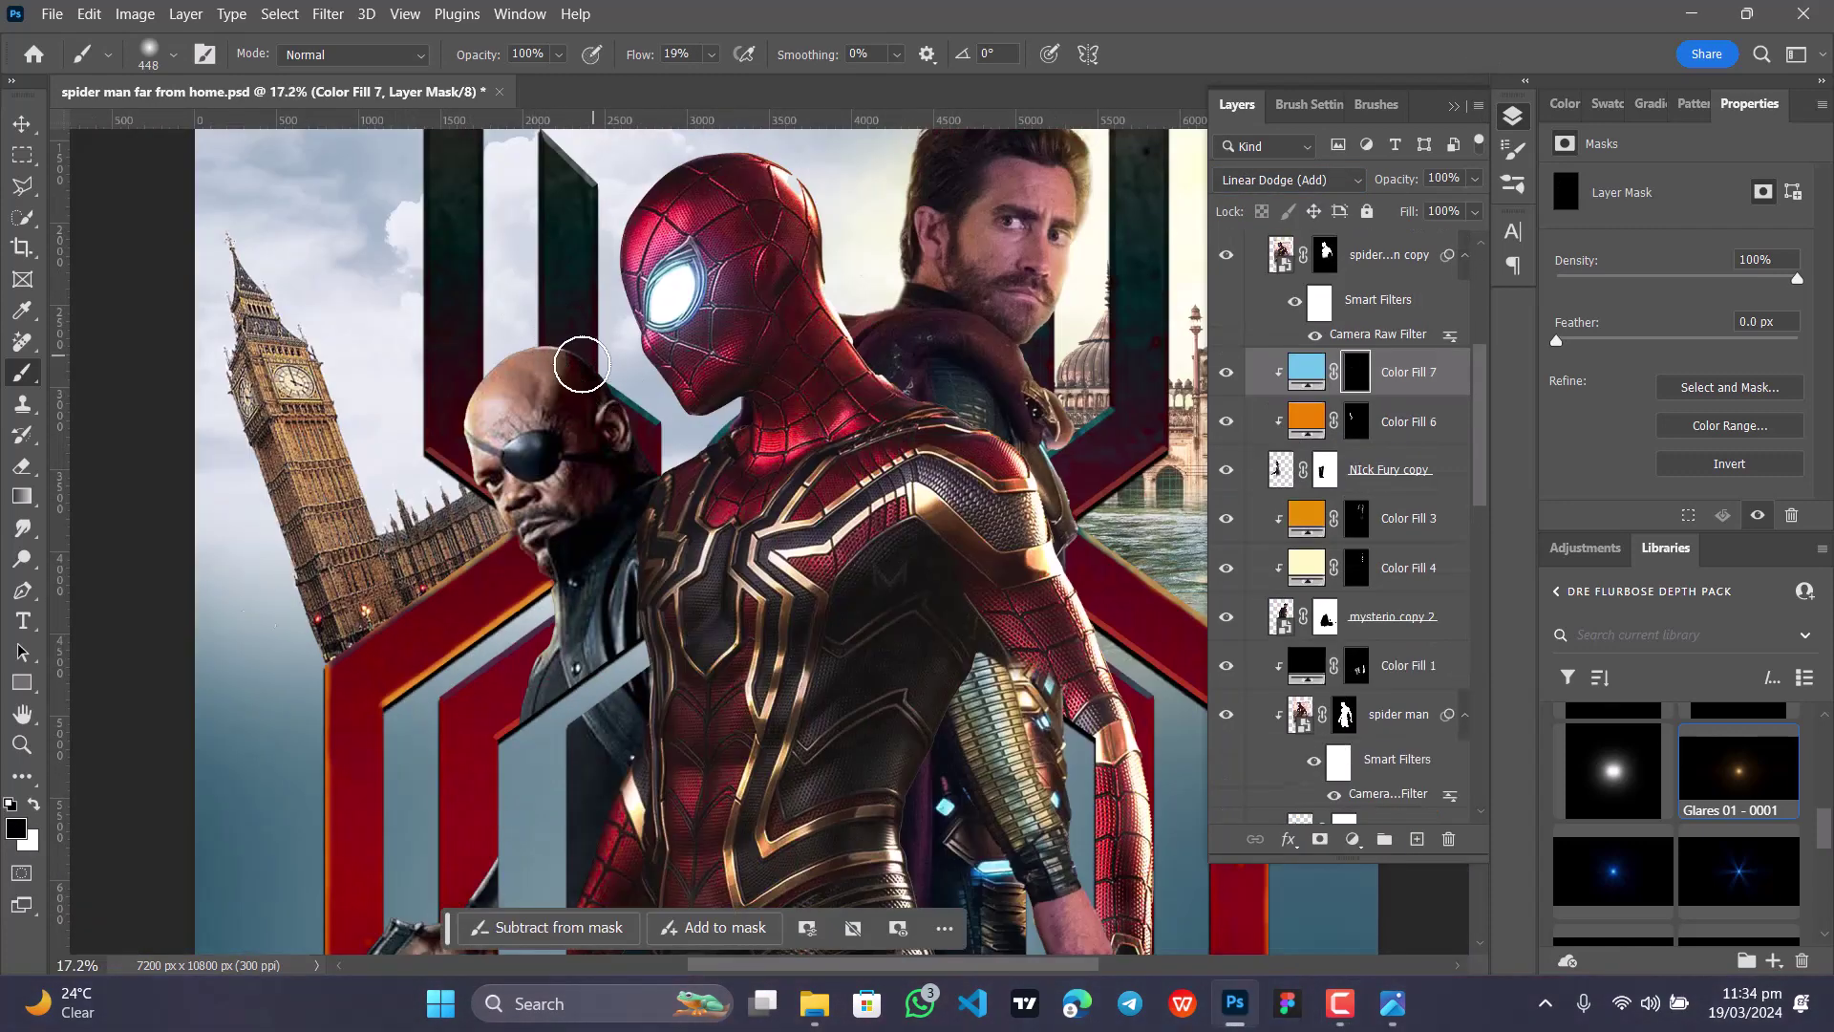
key(x)
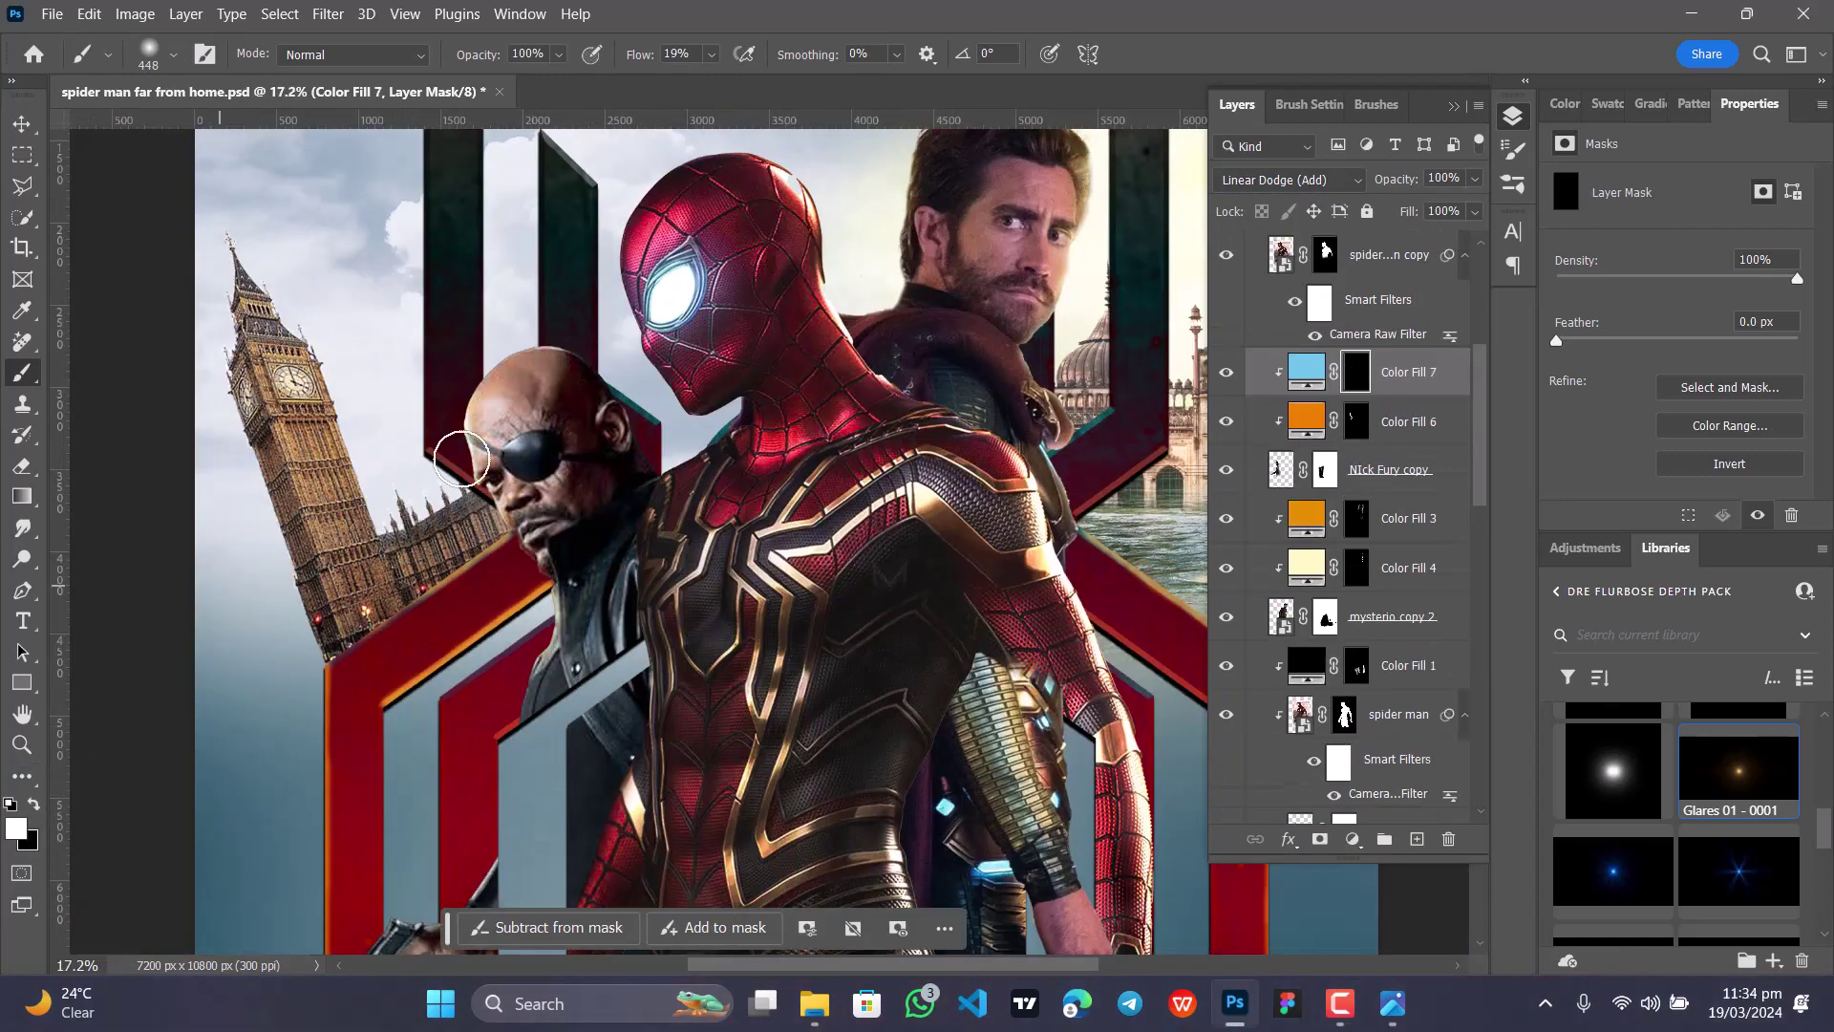
mouse_move(531, 331)
mouse_down()
mouse_move(607, 364)
mouse_move(674, 460)
mouse_move(634, 415)
mouse_move(669, 442)
mouse_up()
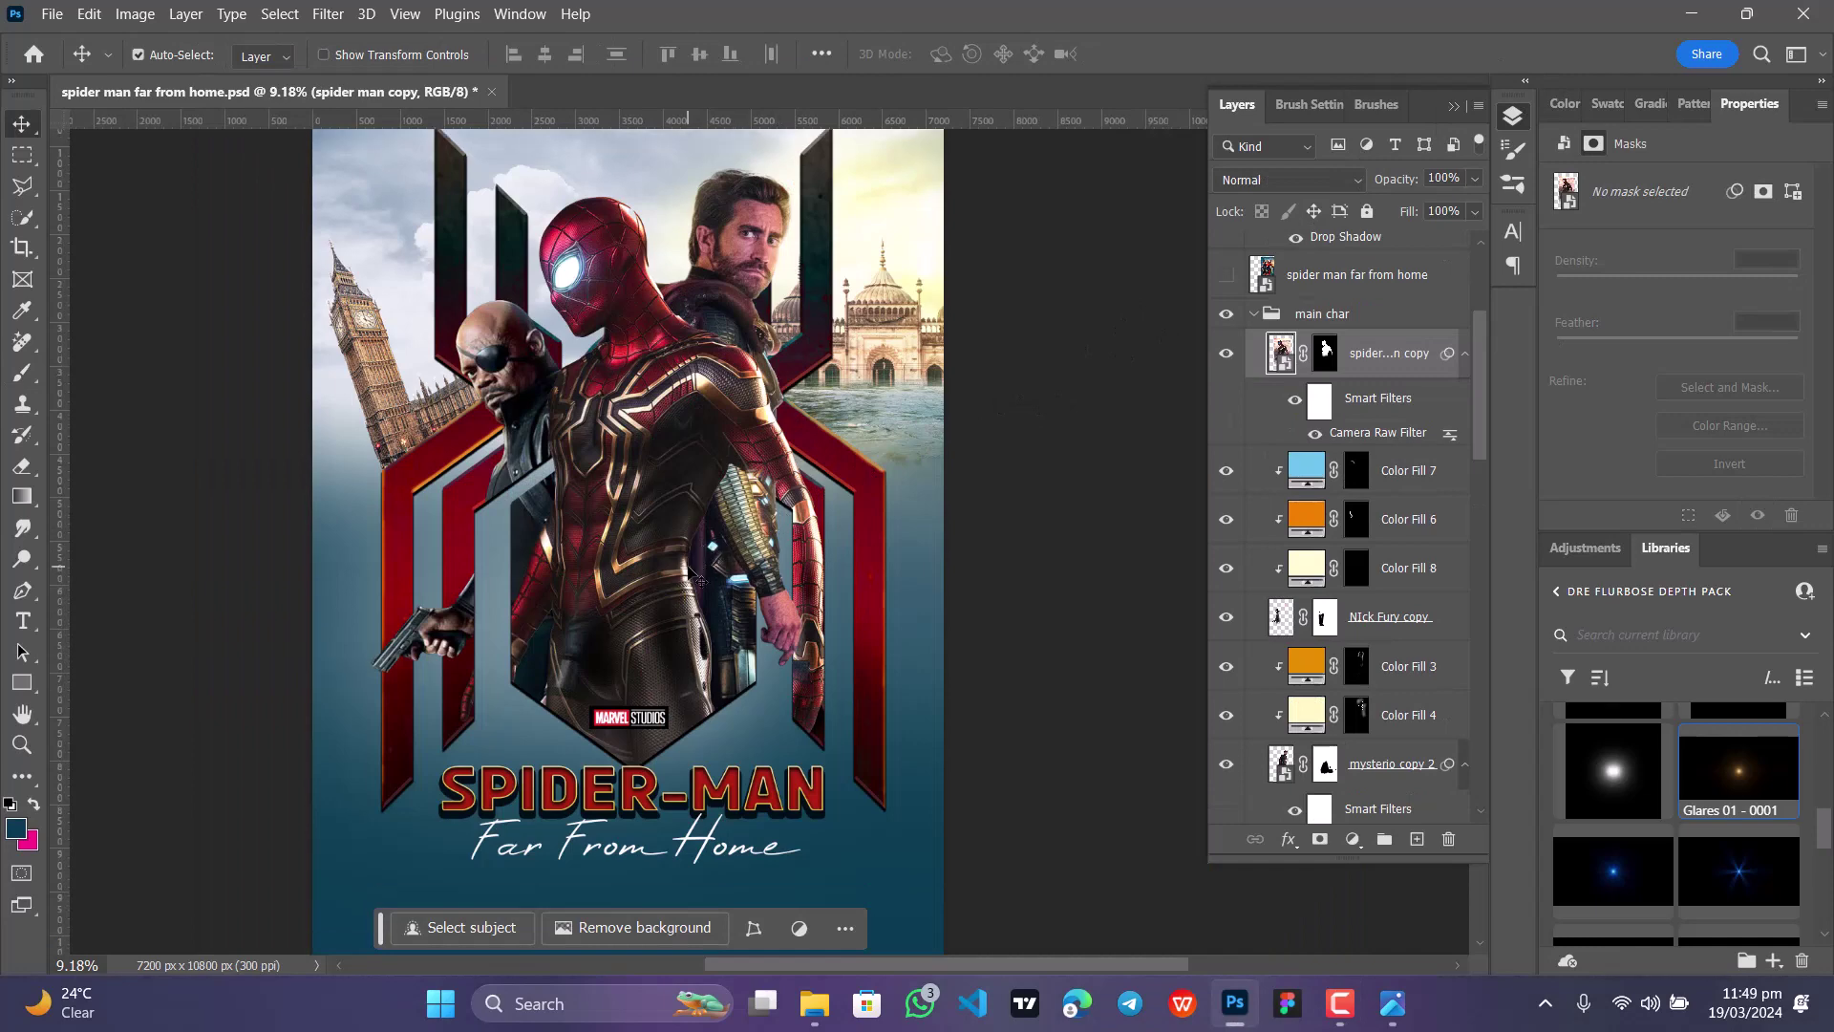
scroll(698, 458, up, 3)
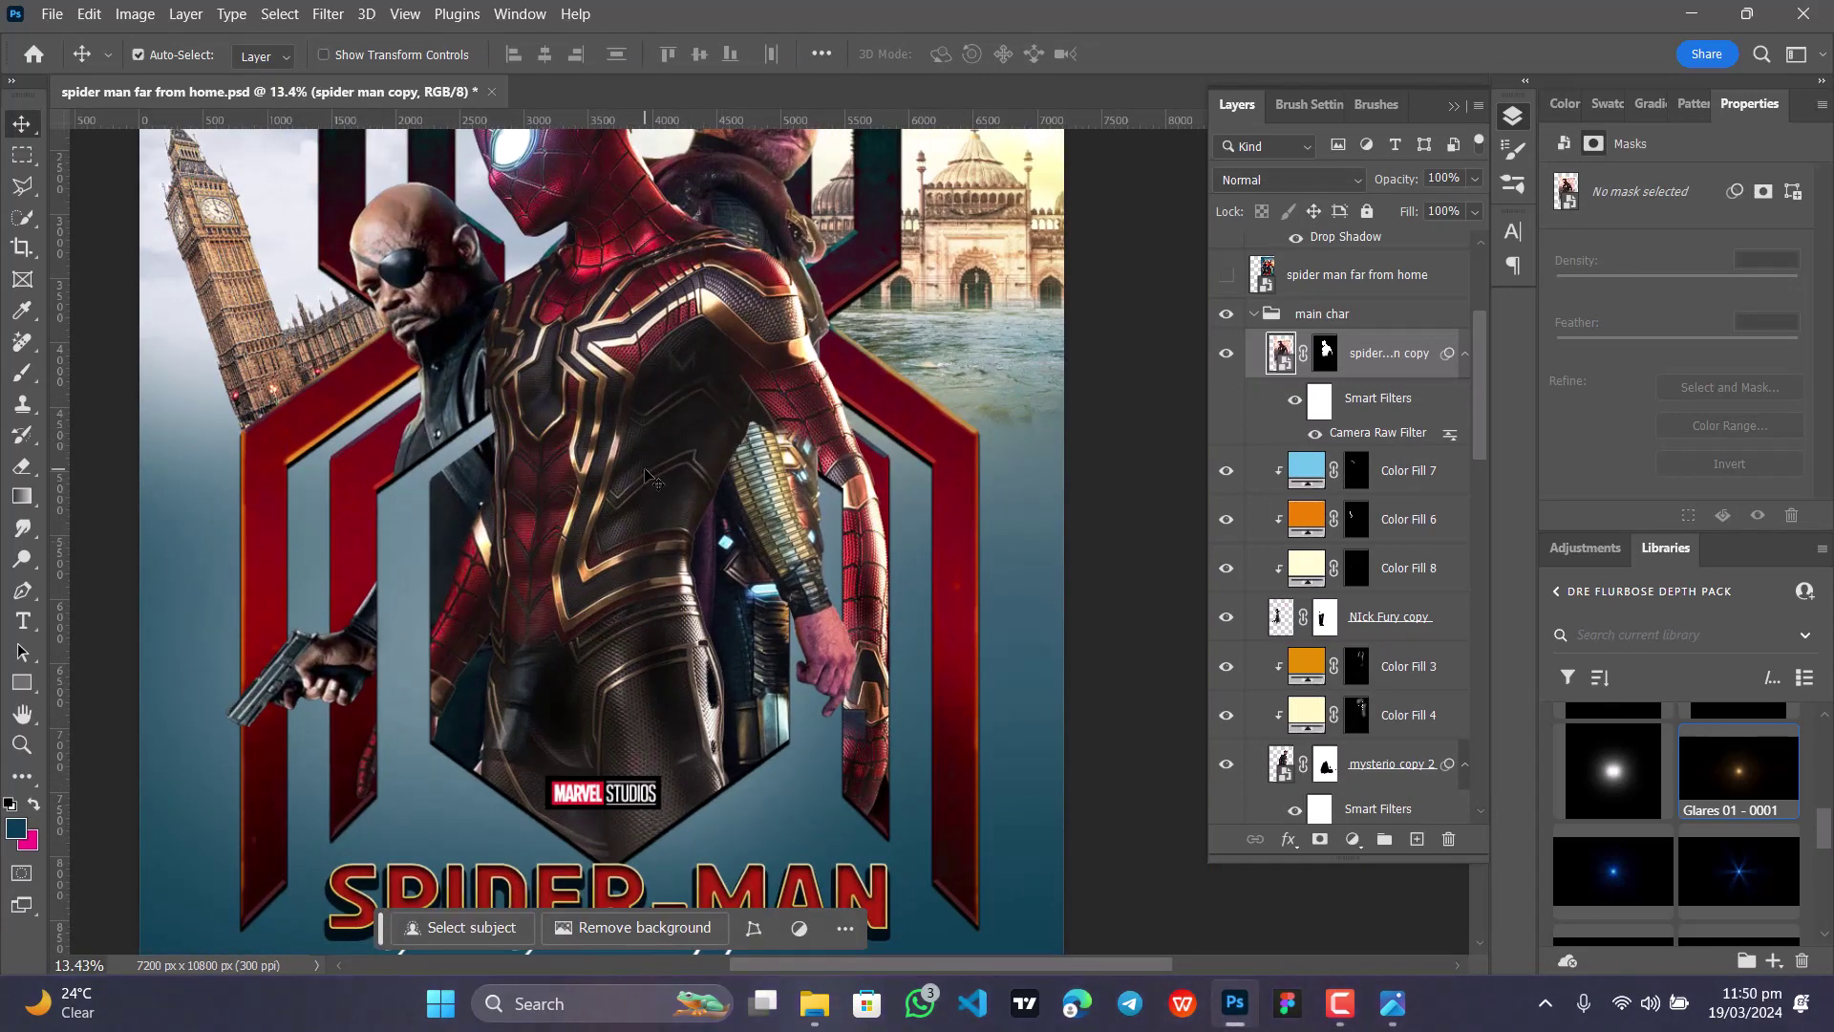
scroll(645, 473, down, 3)
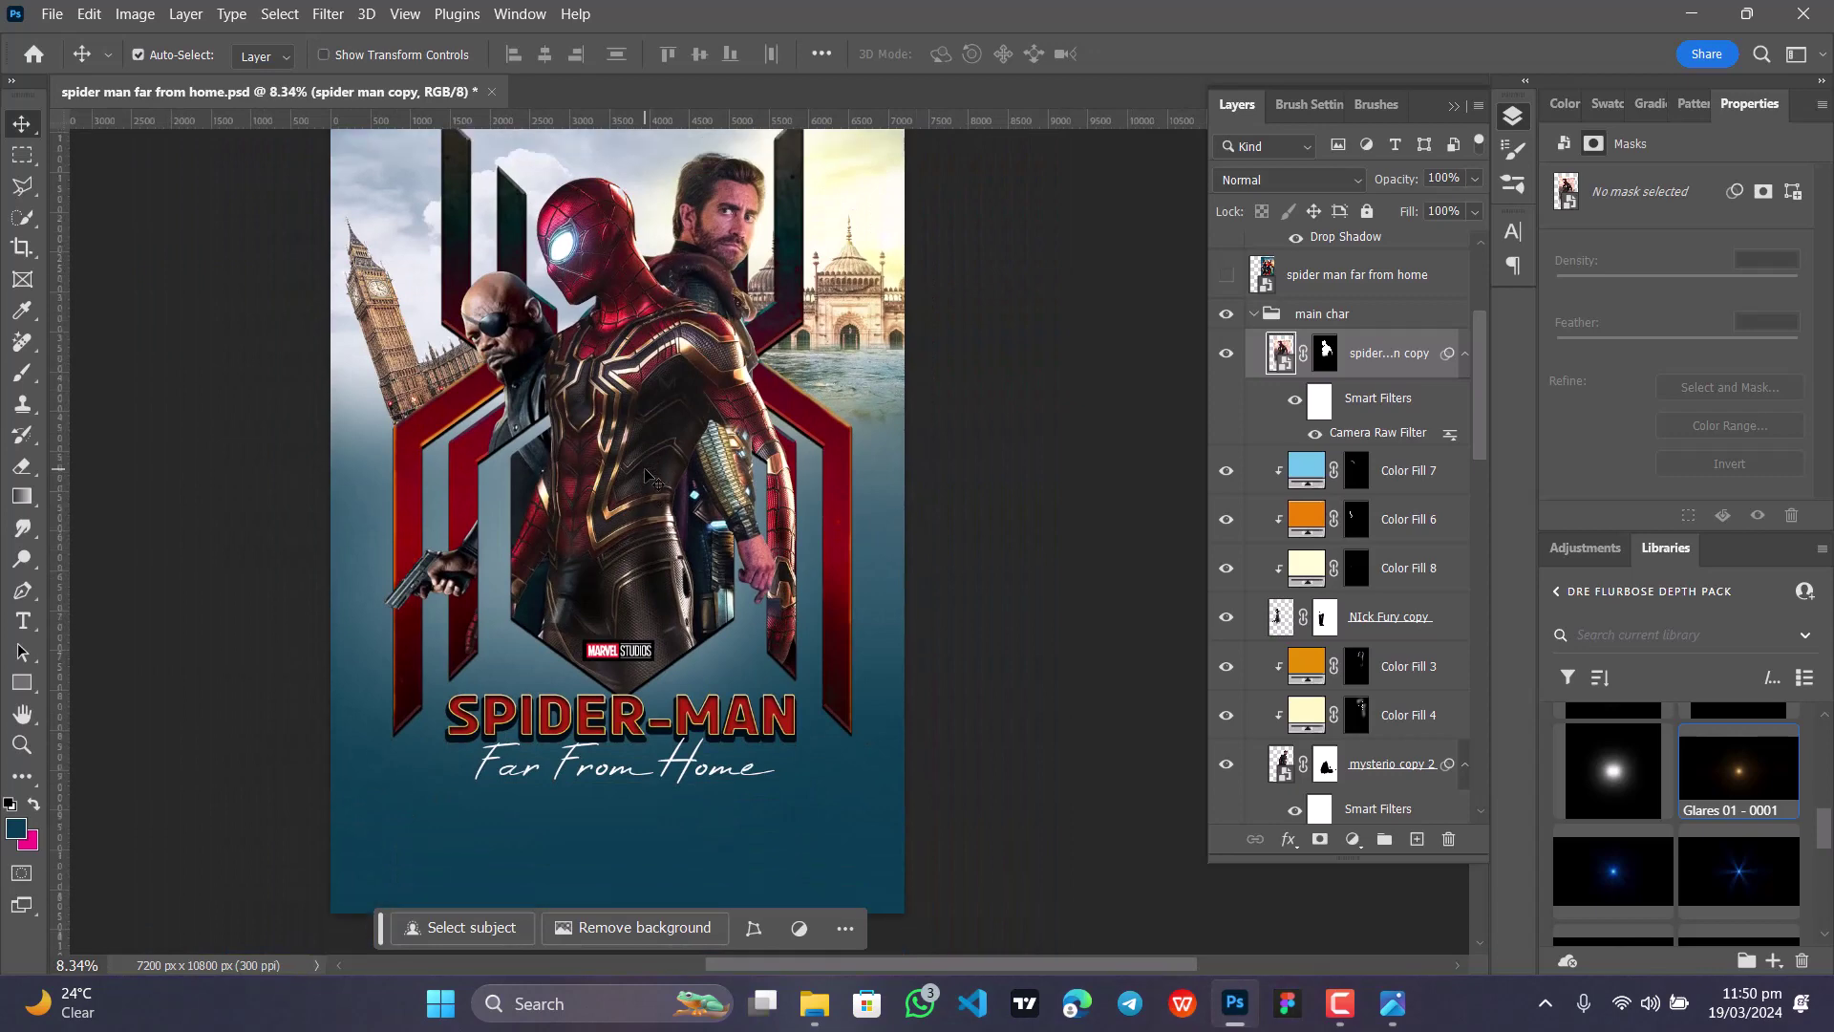
scroll(645, 473, down, 1)
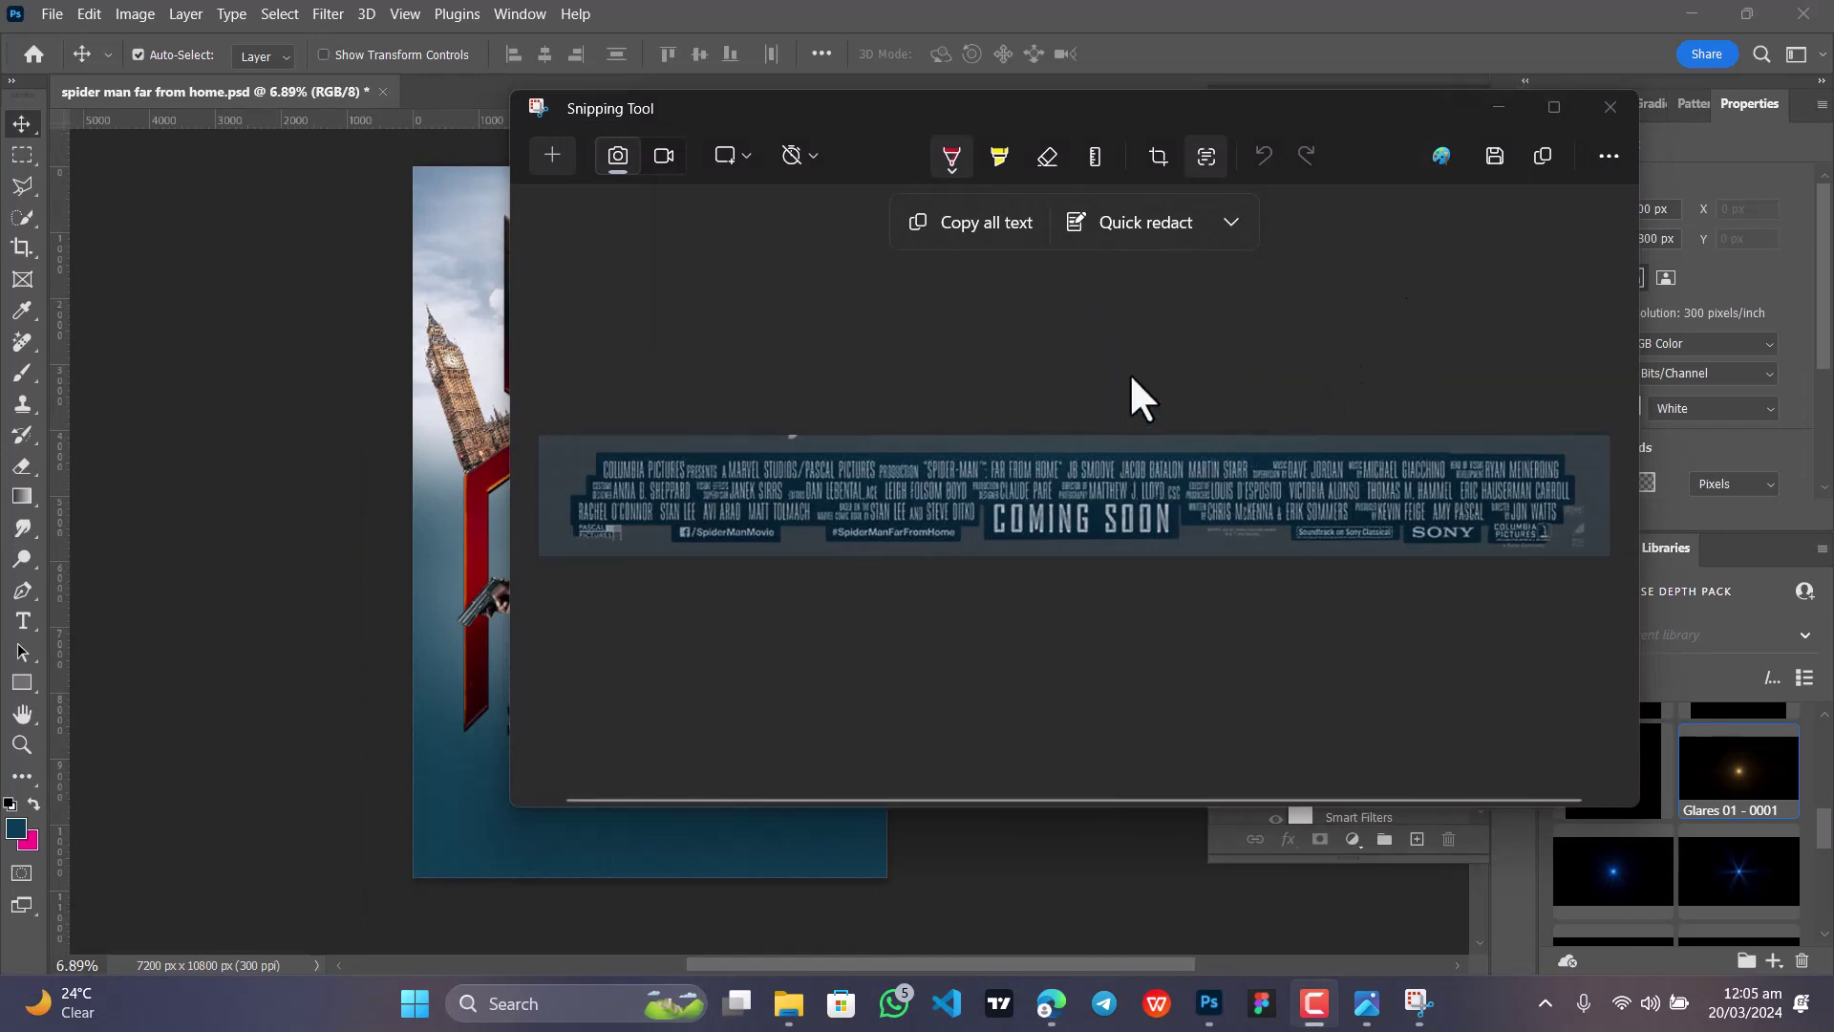
Step: Copy all the text from the credits snip and place it as a text block below the Far From Home title in Photoshop
click(1024, 237)
click(1500, 107)
scroll(666, 805, up, 3)
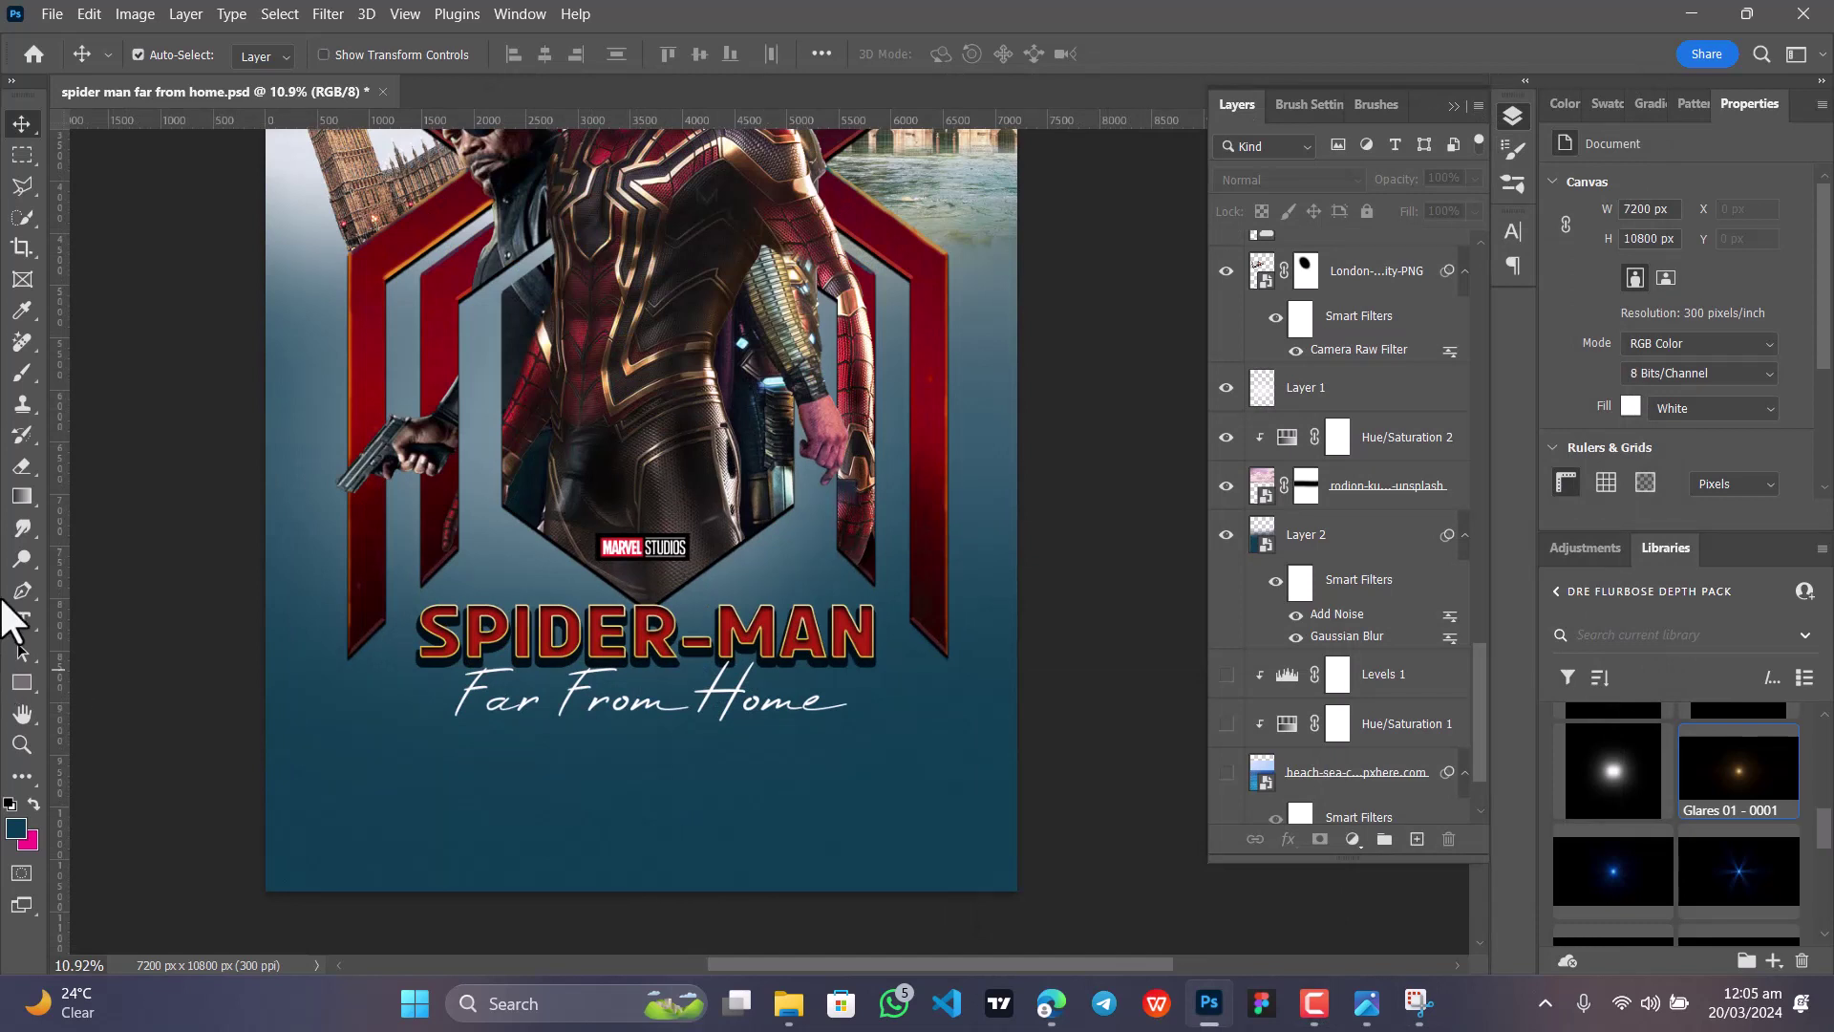
key(t)
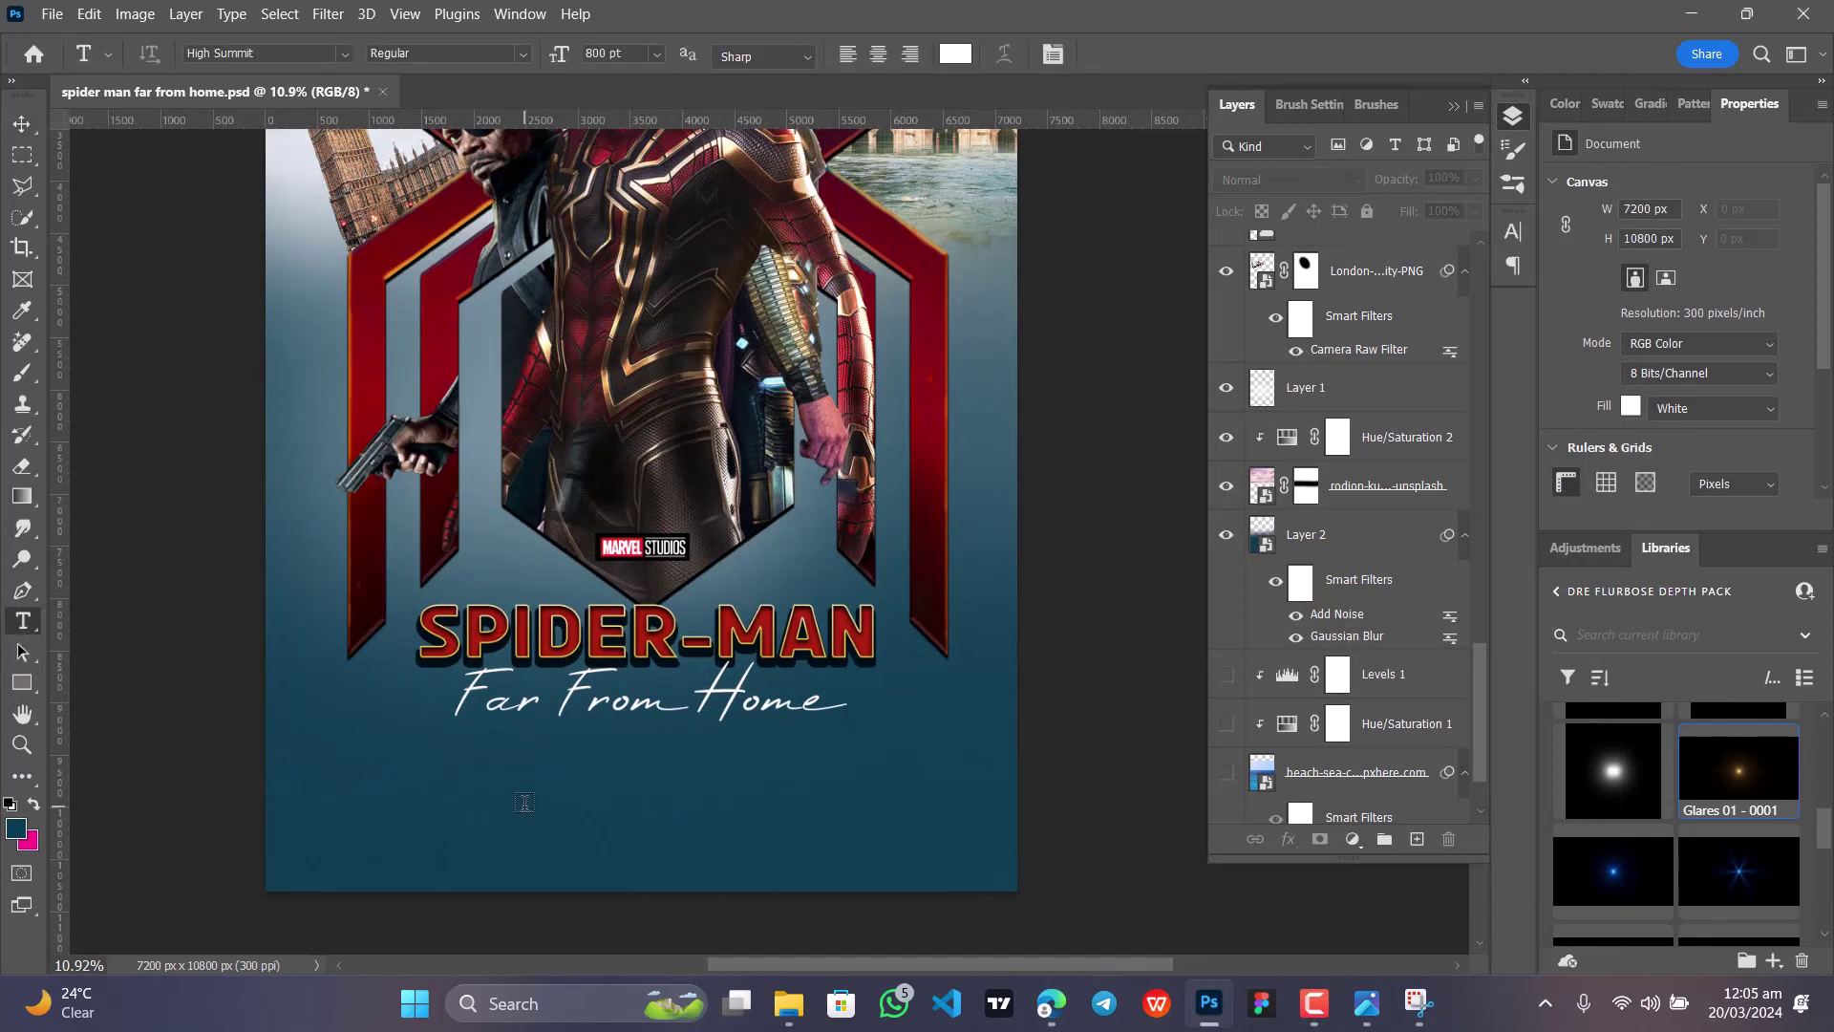
click(524, 802)
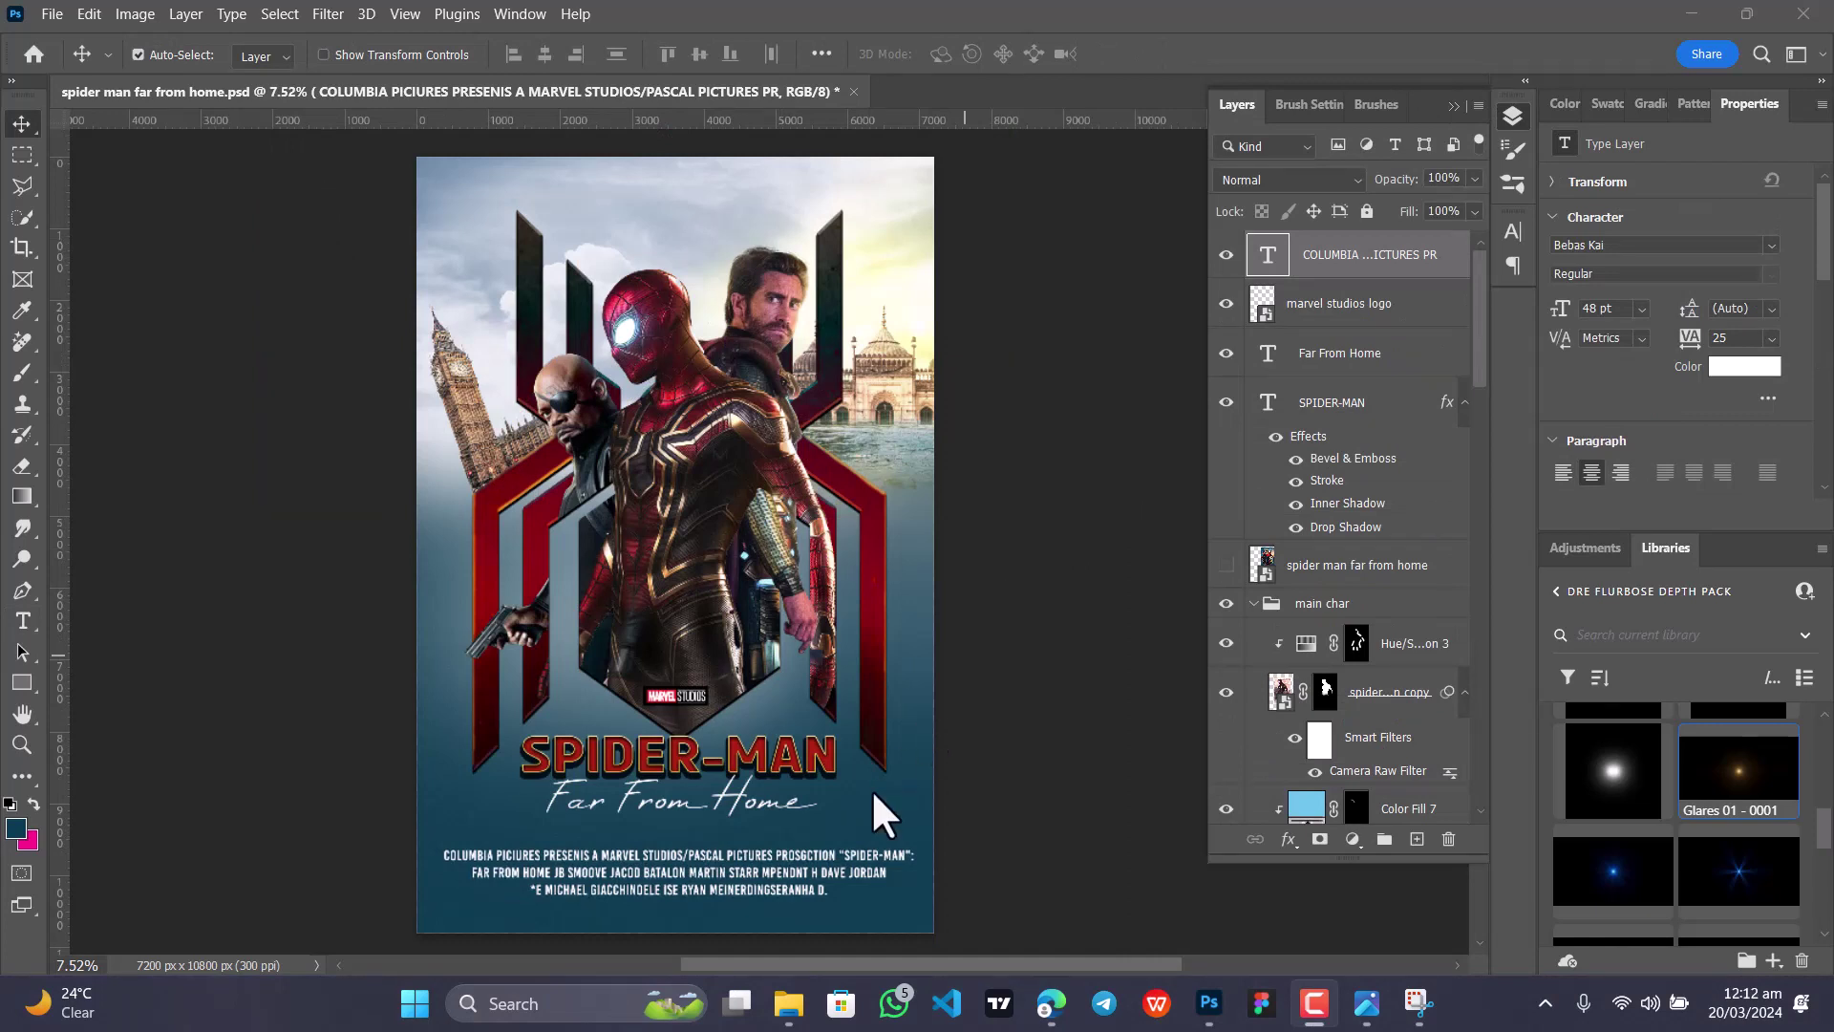
Step: Review the whole poster composition, from the emblem and characters down to the titles and credits block
click(804, 844)
scroll(800, 845, down, 1)
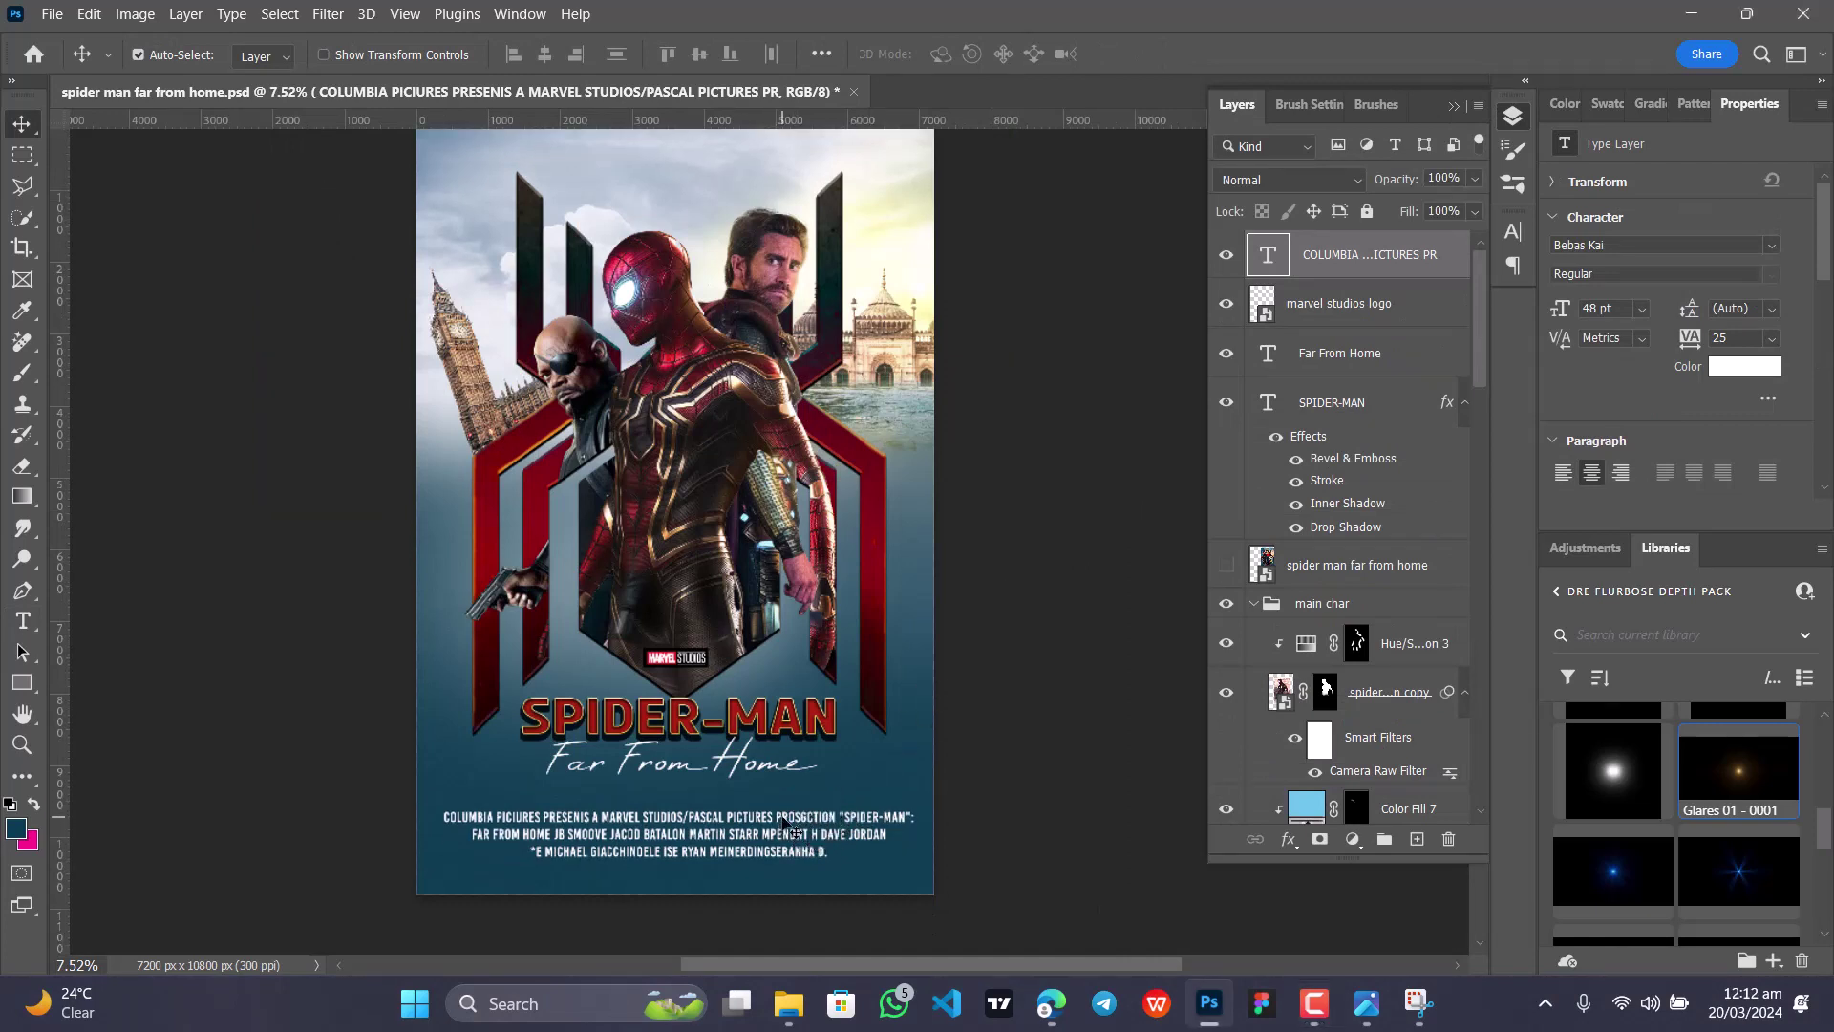
scroll(802, 718, up, 1)
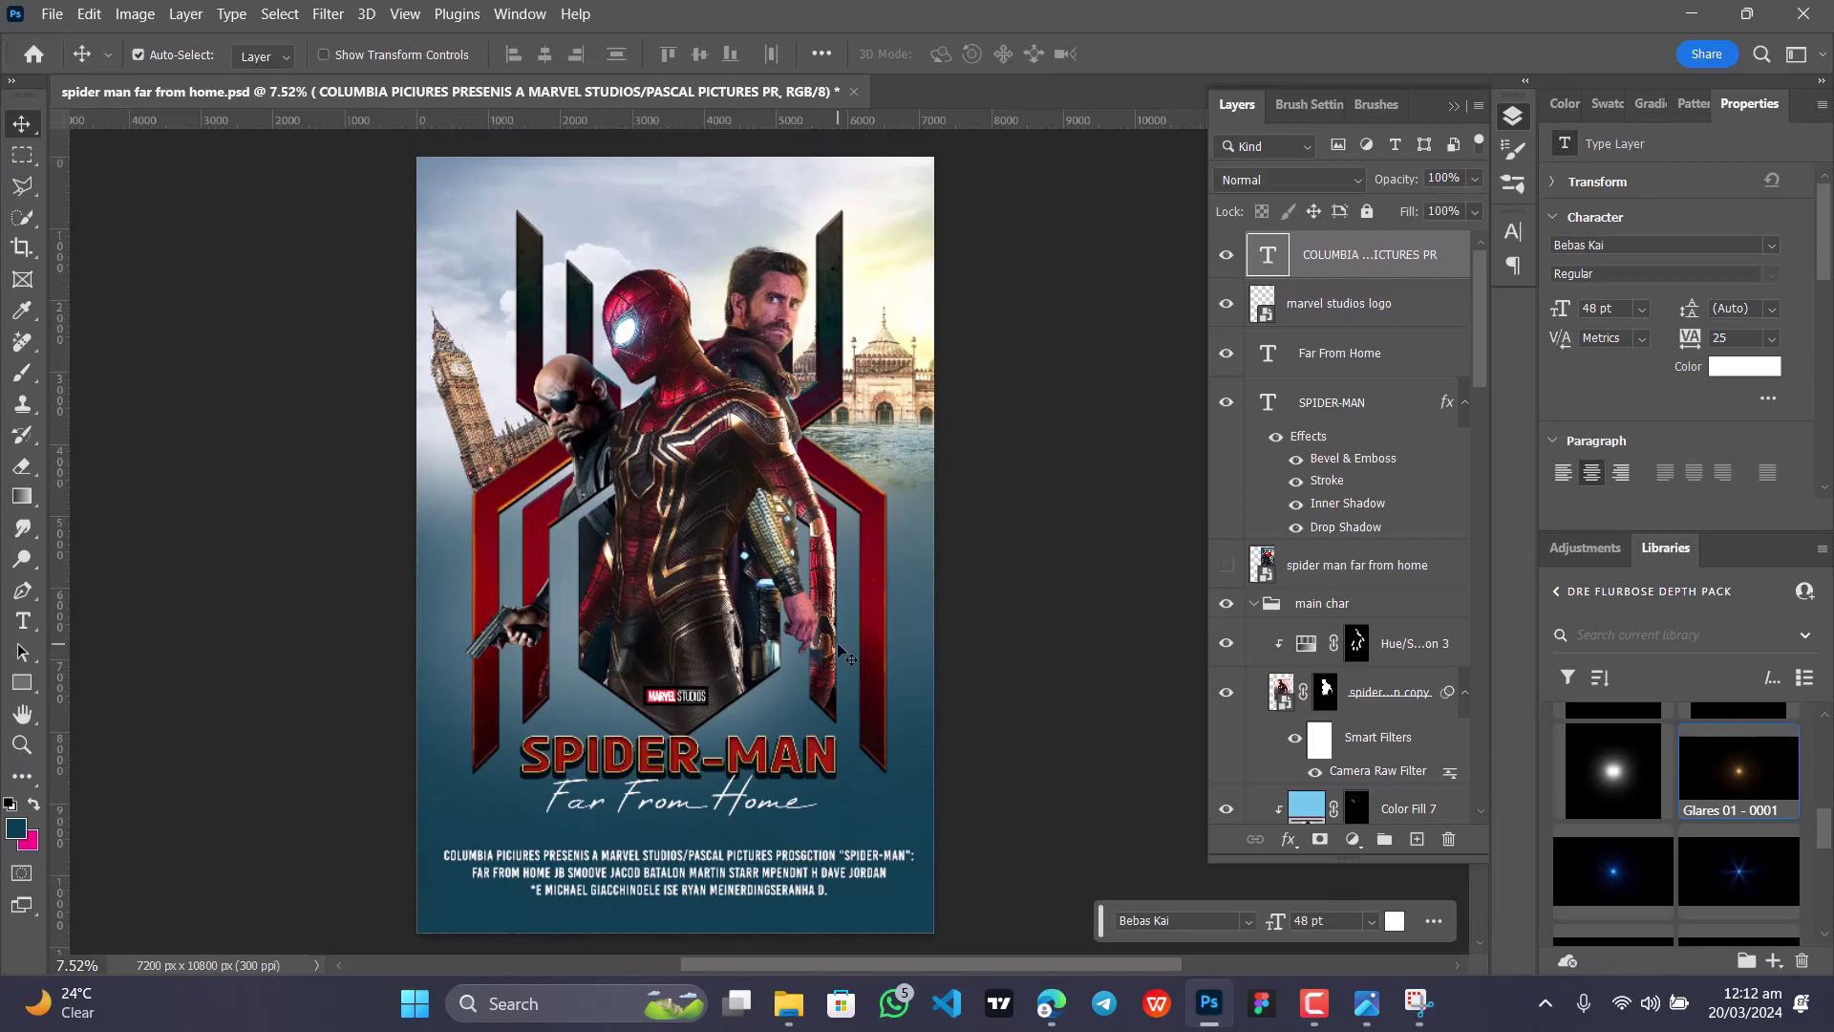
scroll(841, 652, down, 1)
scroll(840, 653, up, 1)
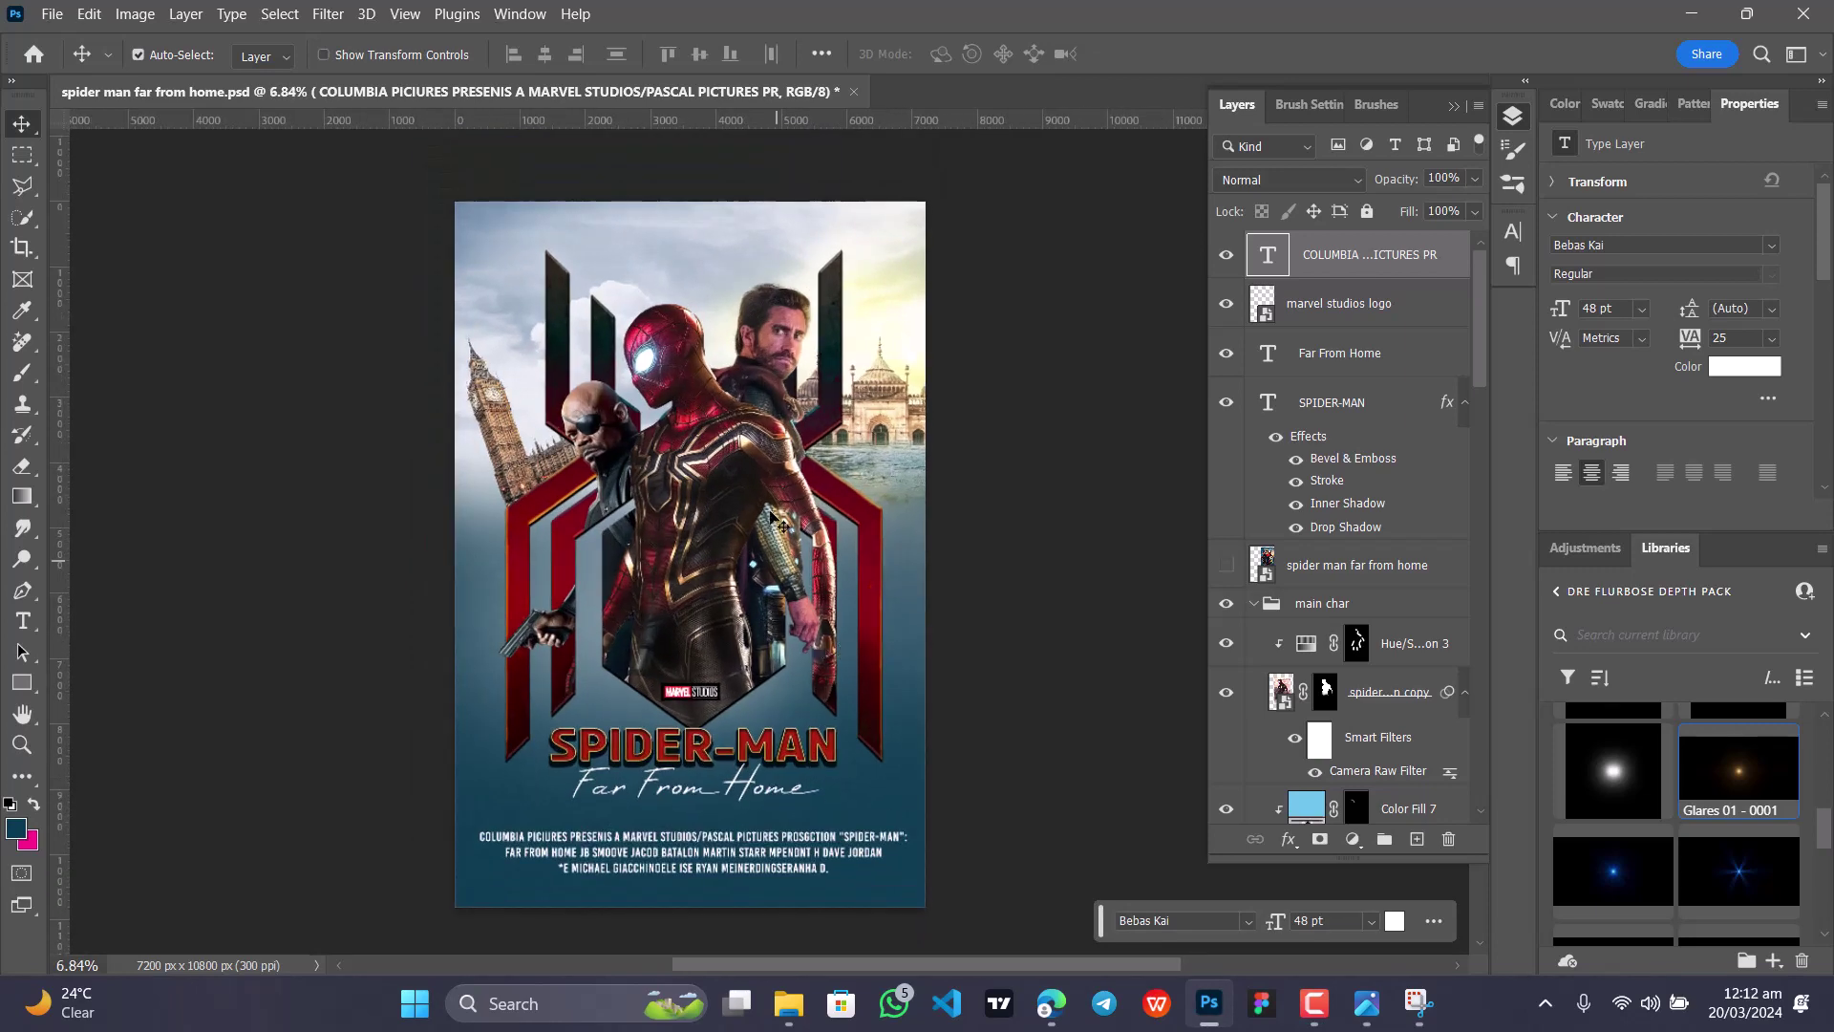
scroll(800, 513, down, 1)
scroll(781, 497, up, 2)
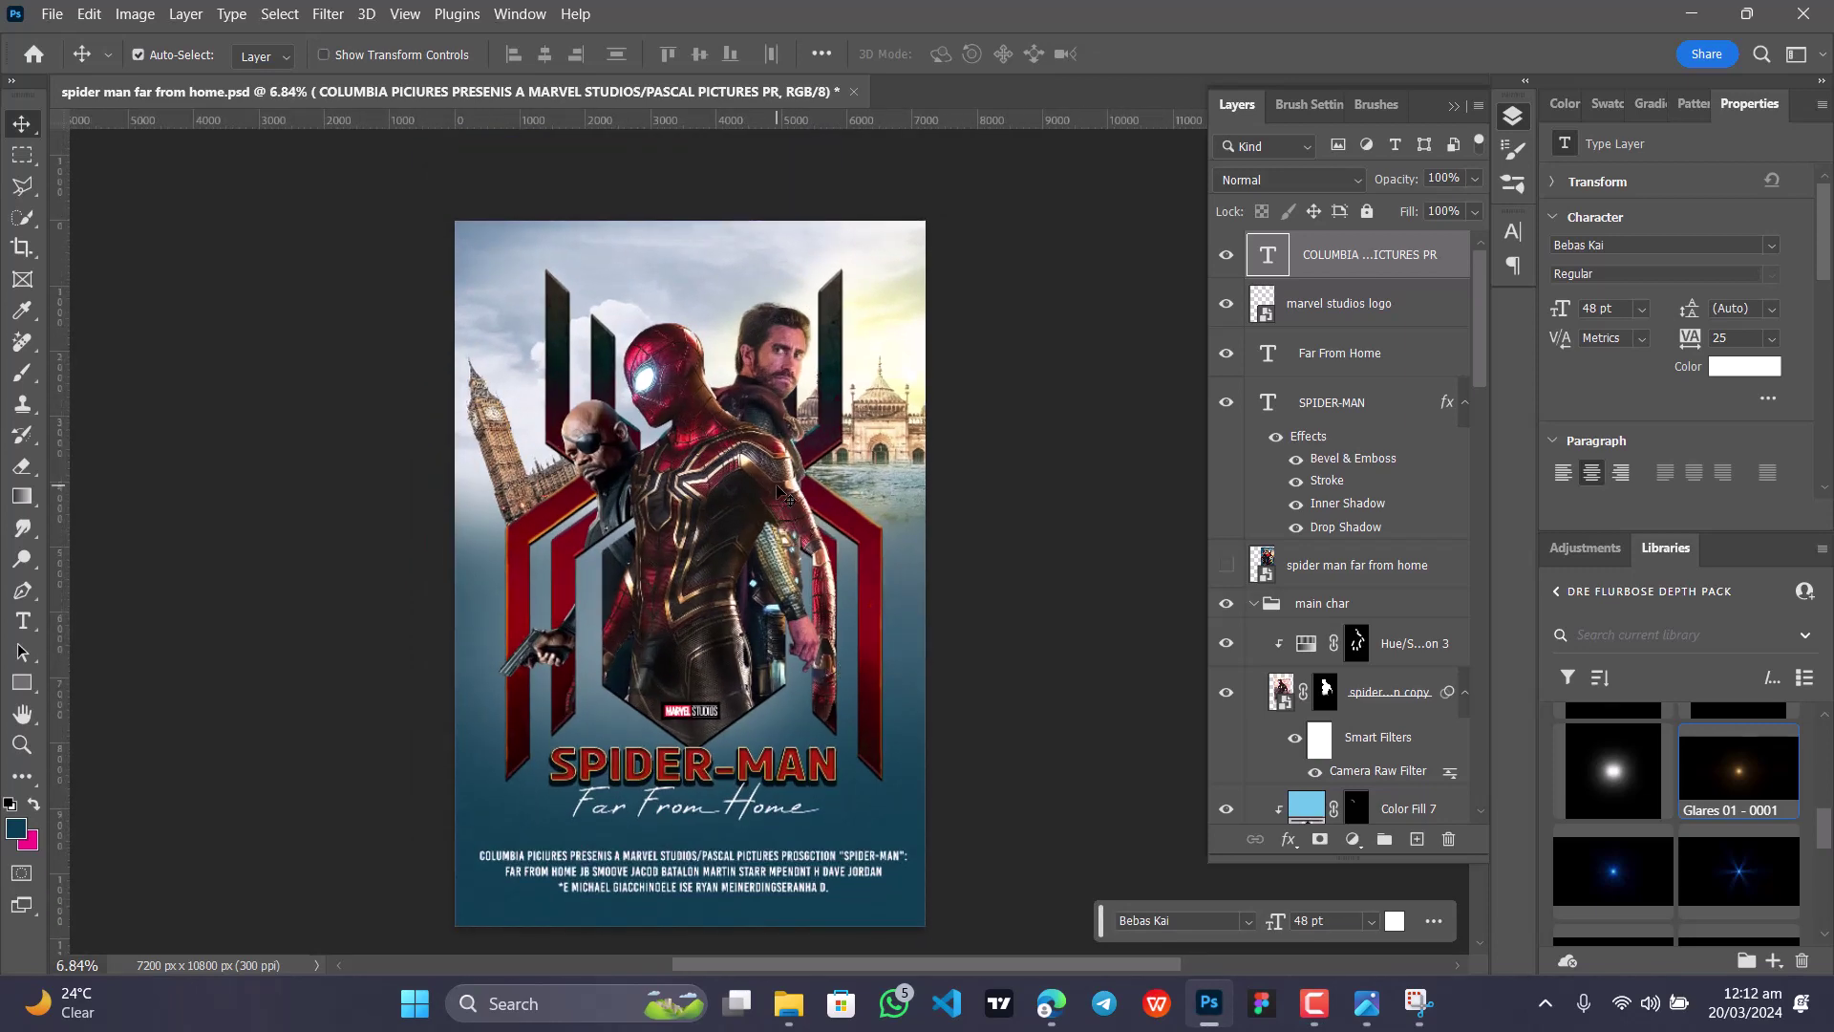
scroll(764, 501, down, 1)
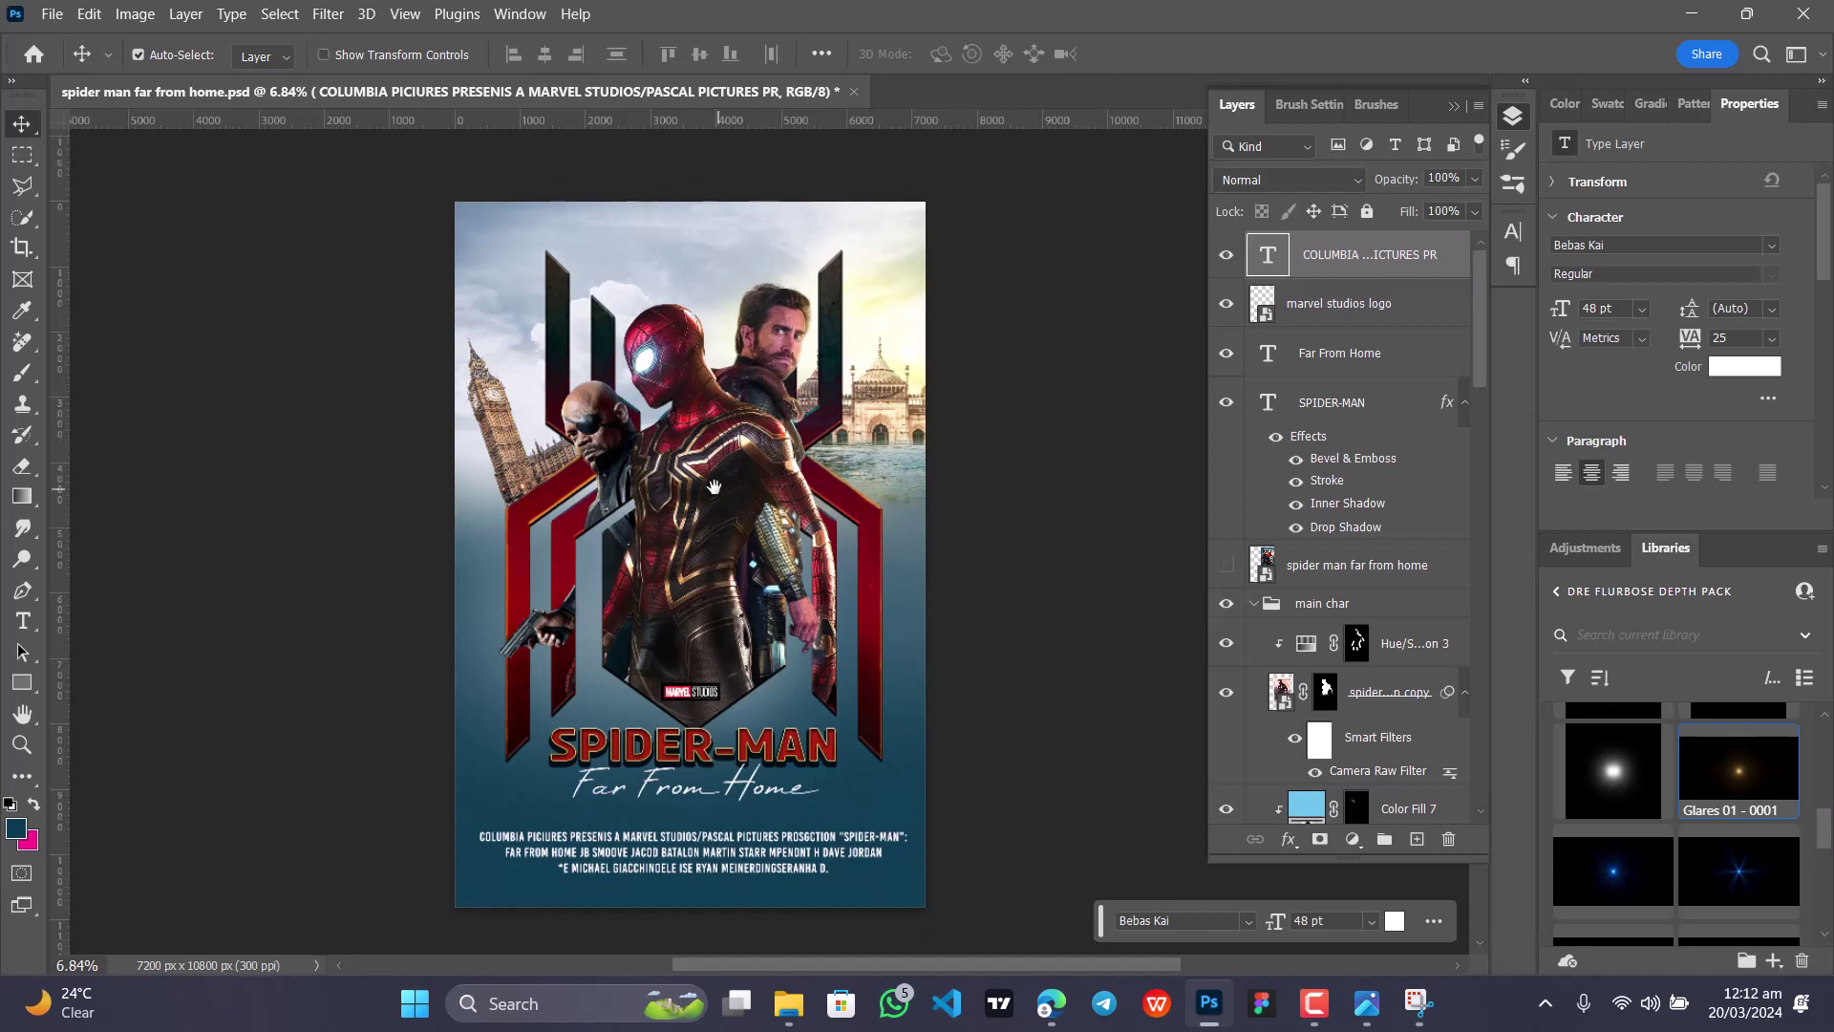
scroll(713, 487, down, 1)
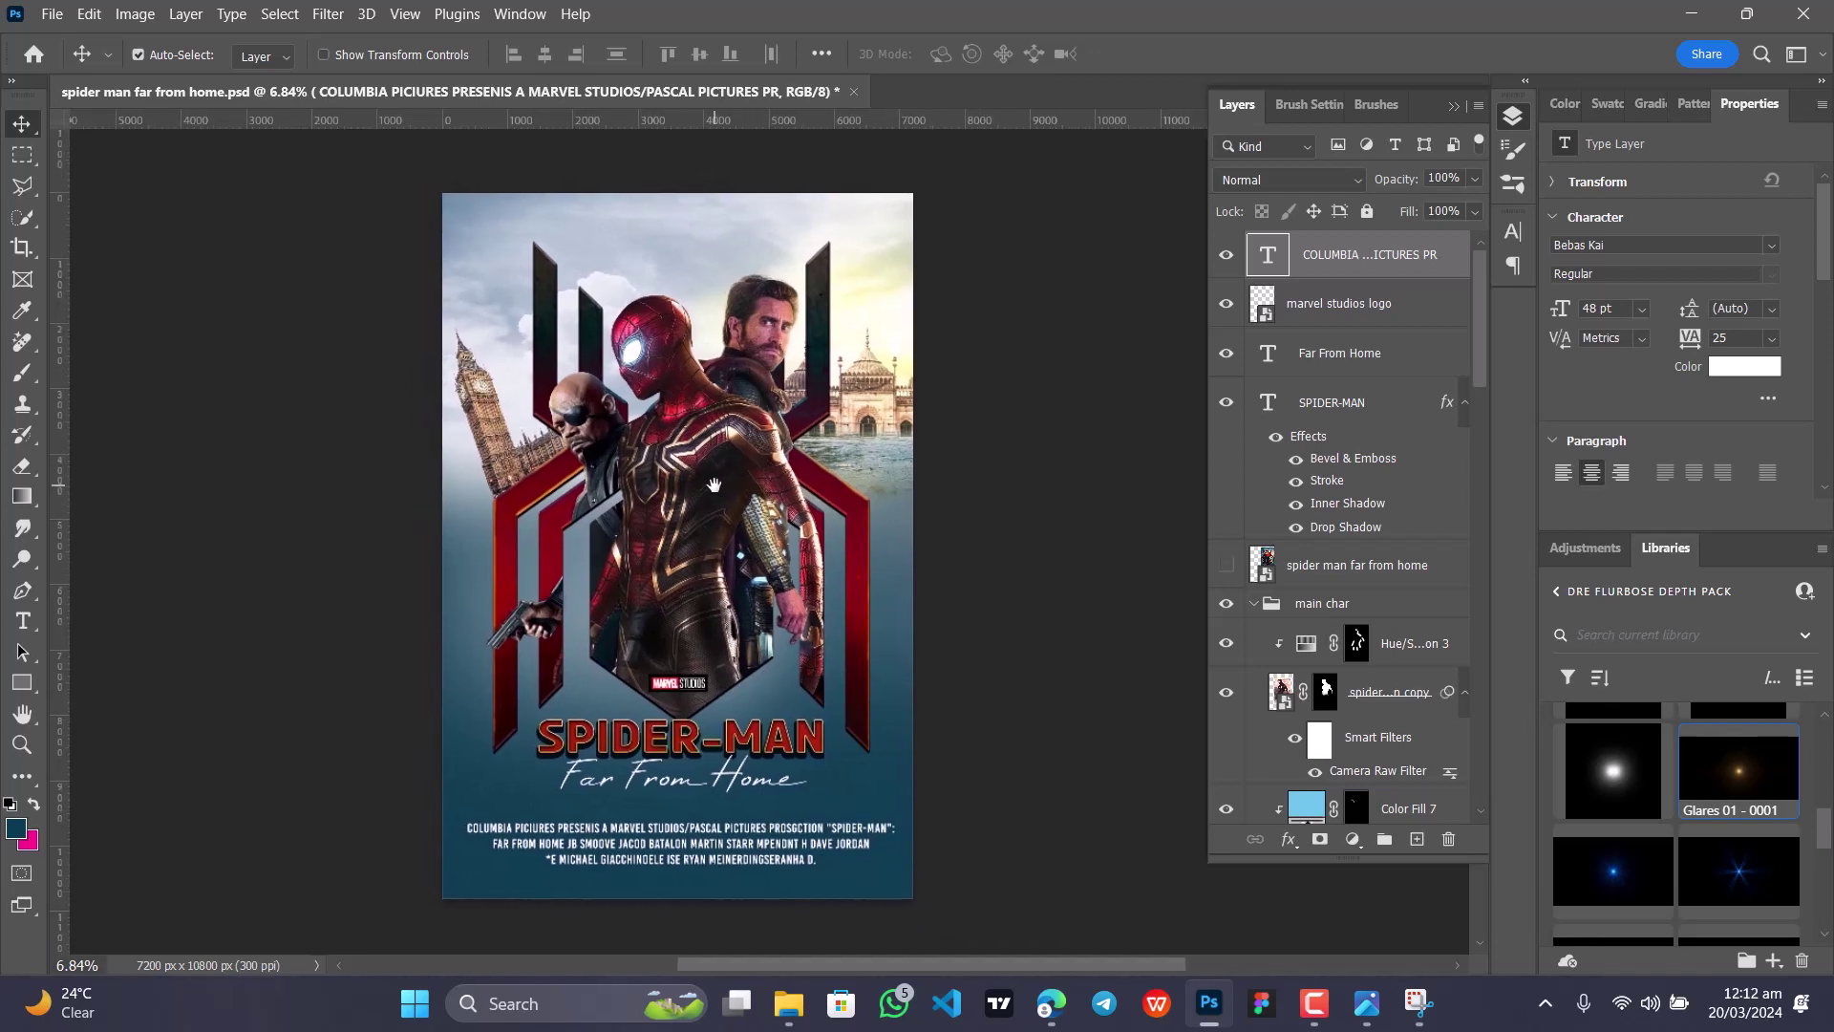
scroll(674, 492, left, 3)
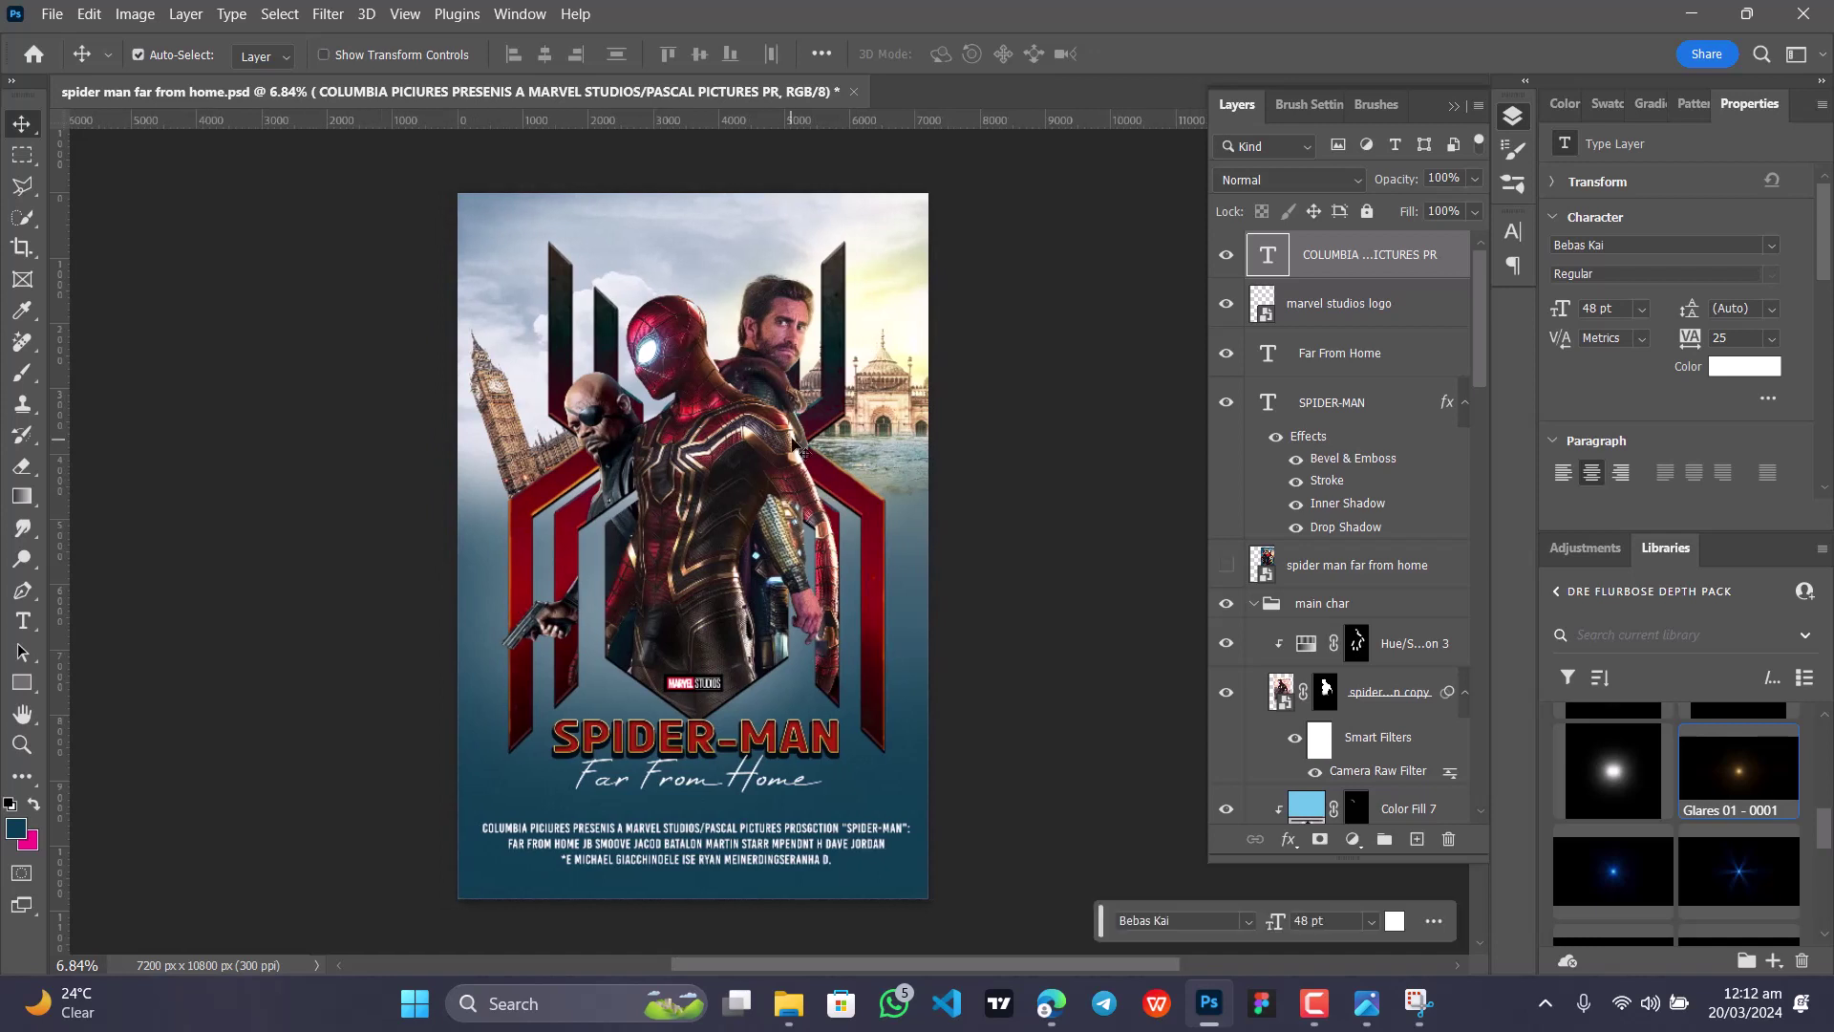
scroll(793, 444, down, 1)
scroll(793, 444, up, 1)
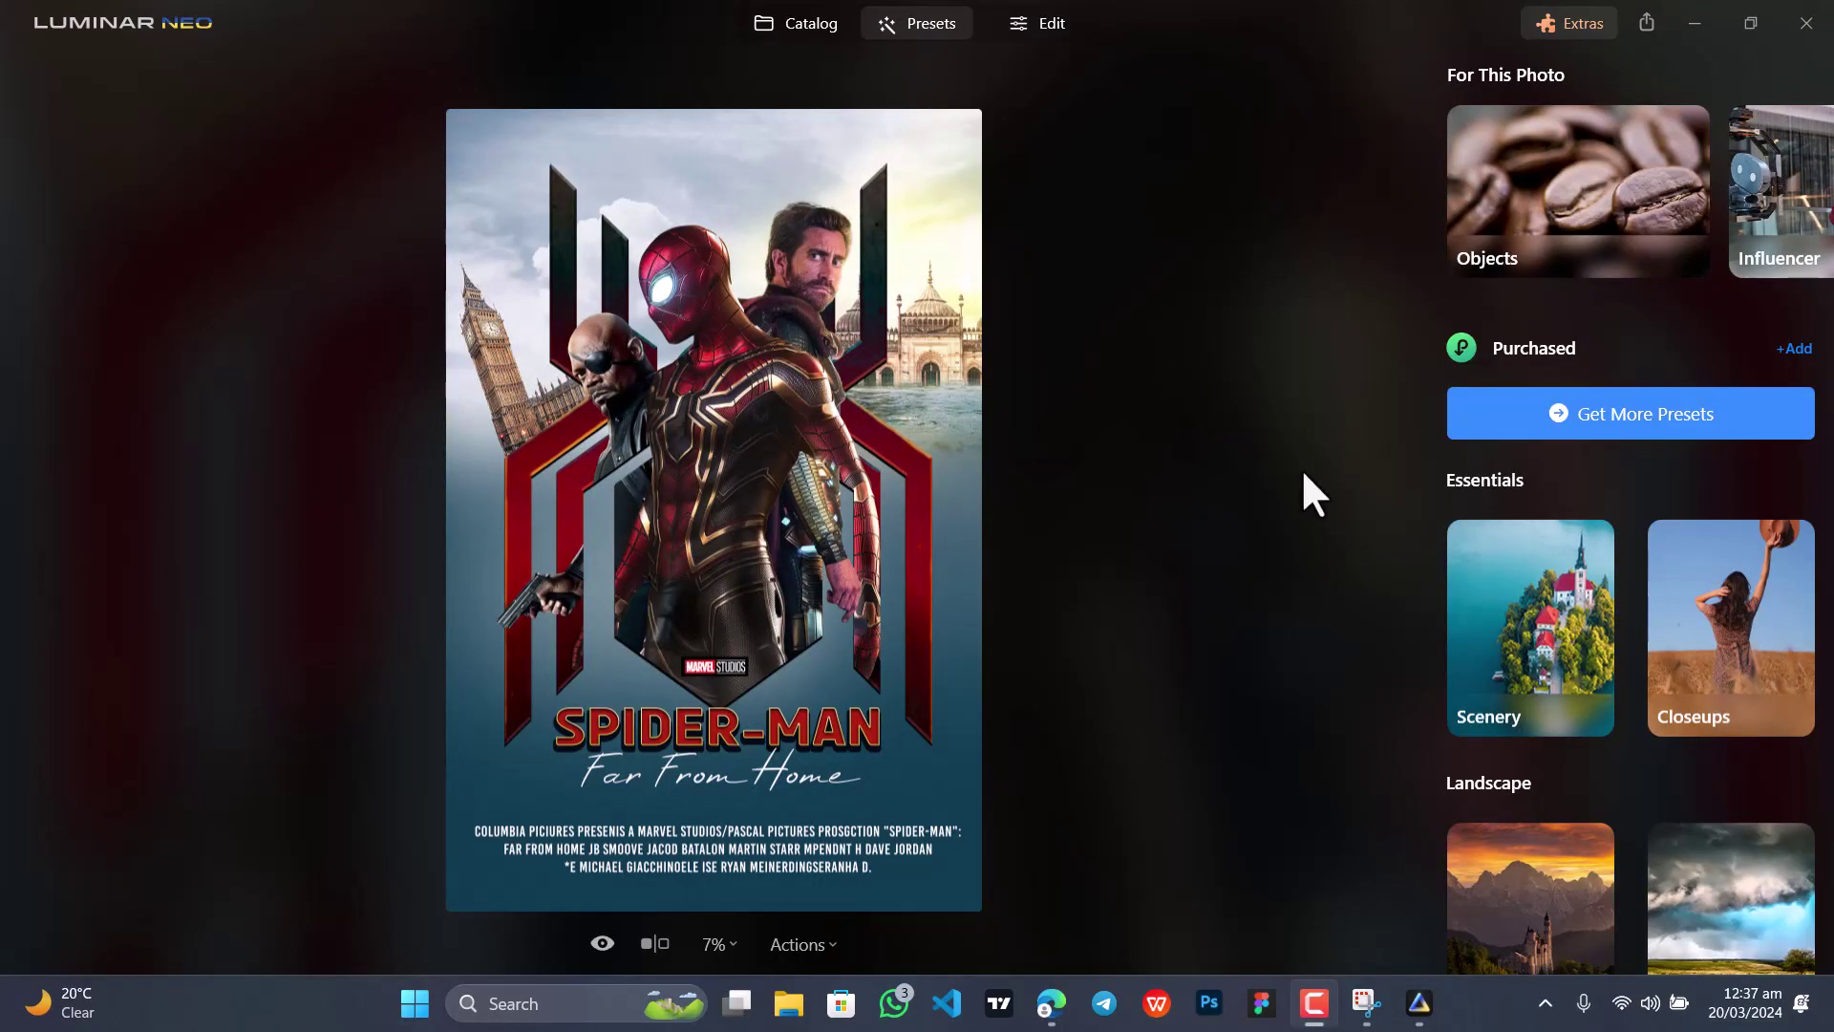
Step: Browse the preset collections for the poster in Luminar Neo and open the Big City Lights collection
scroll(1492, 525, down, 3)
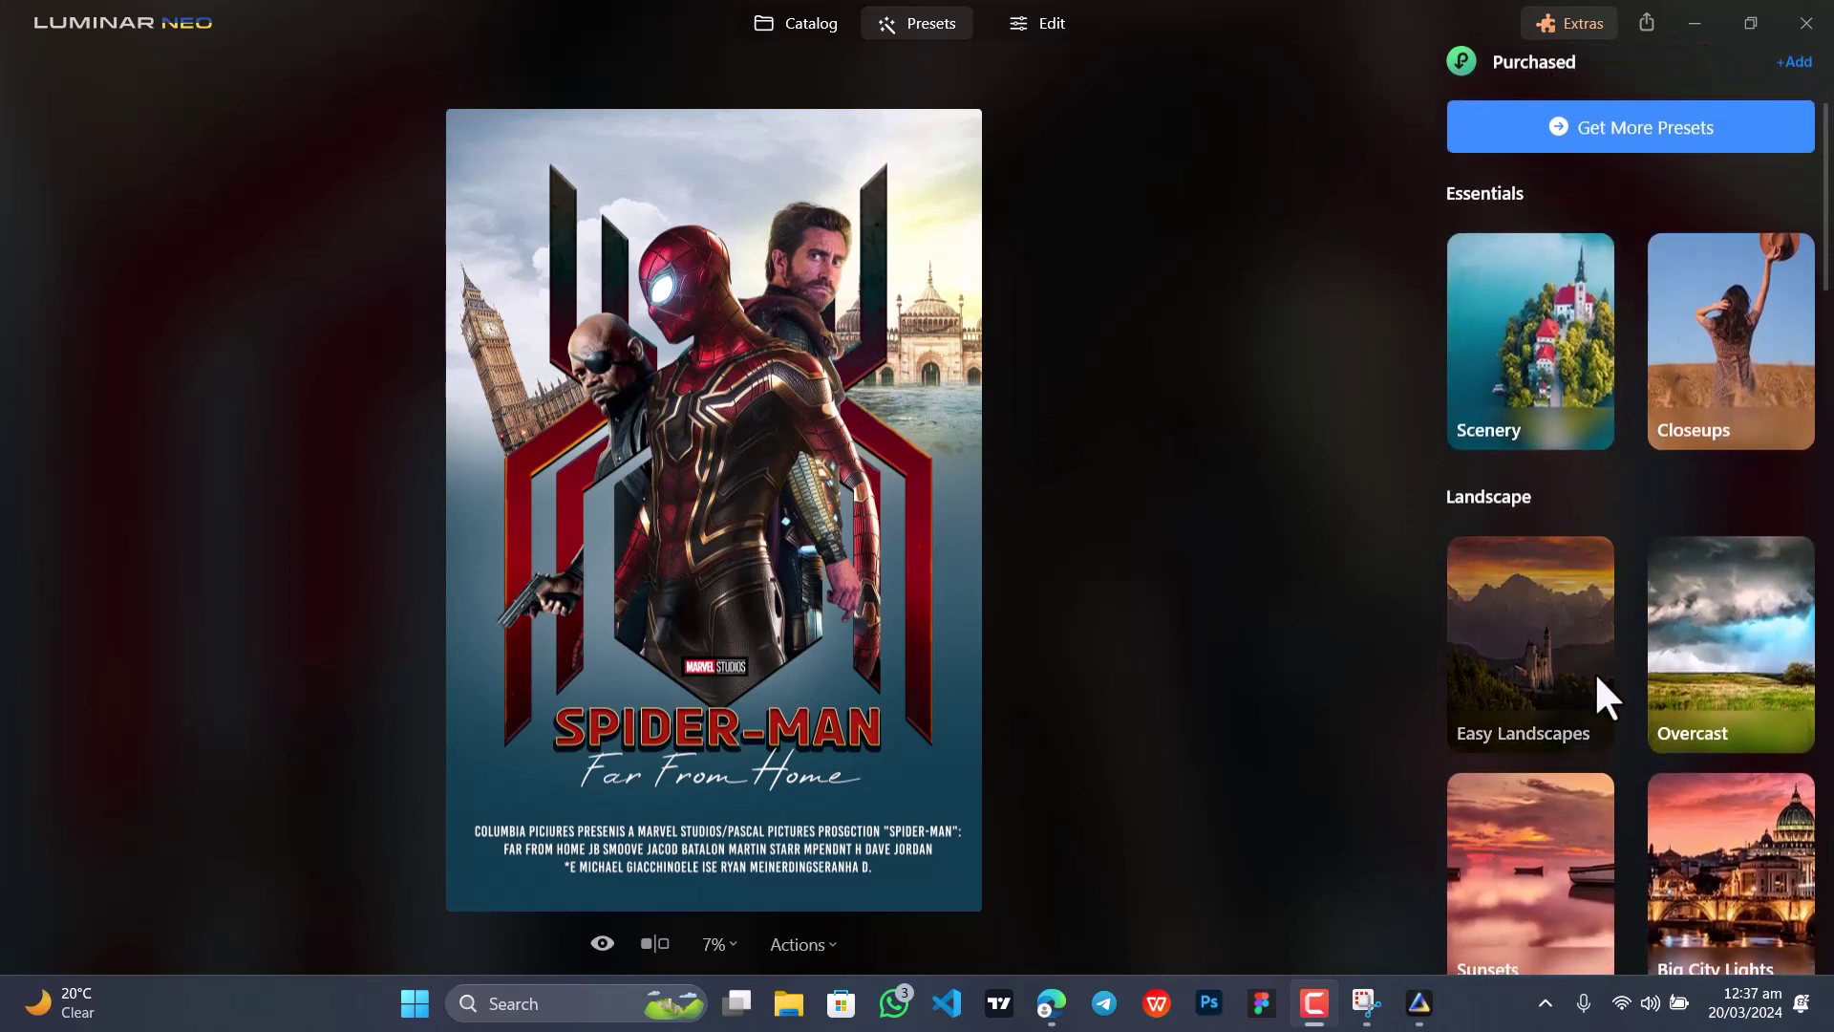
scroll(1603, 655, down, 2)
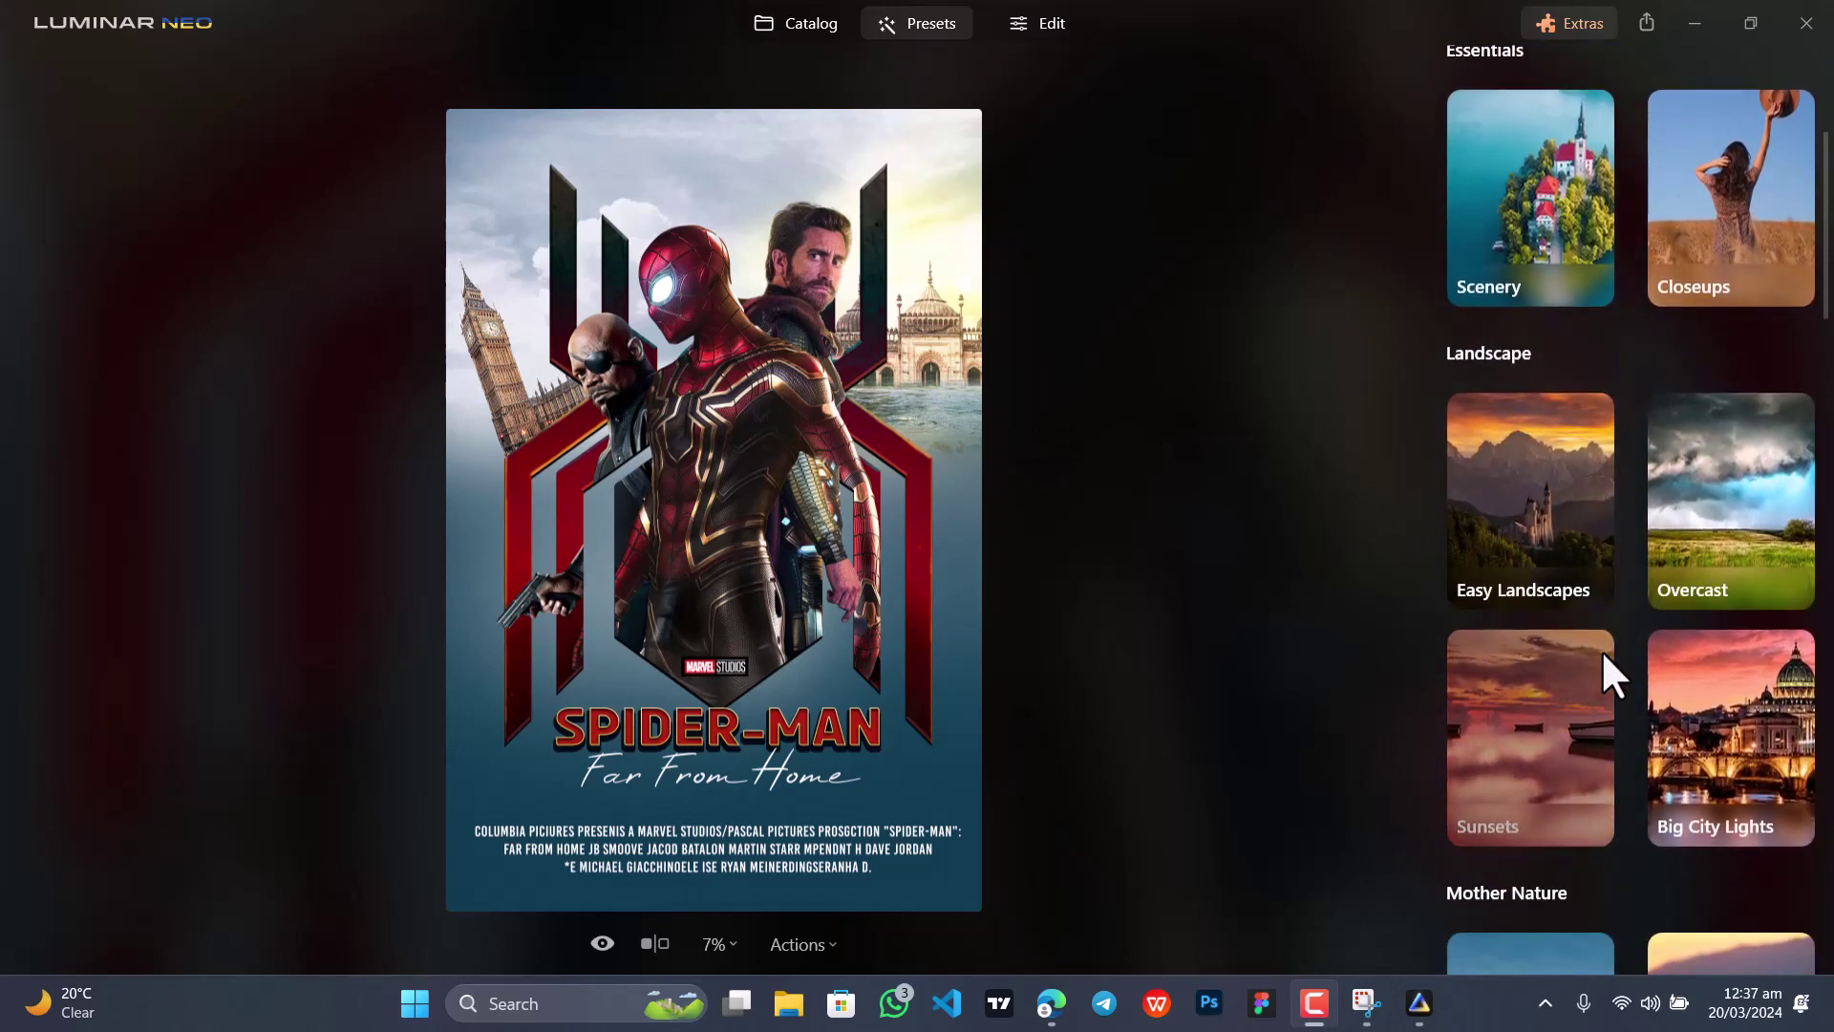
scroll(1604, 657, down, 3)
scroll(1603, 654, down, 1)
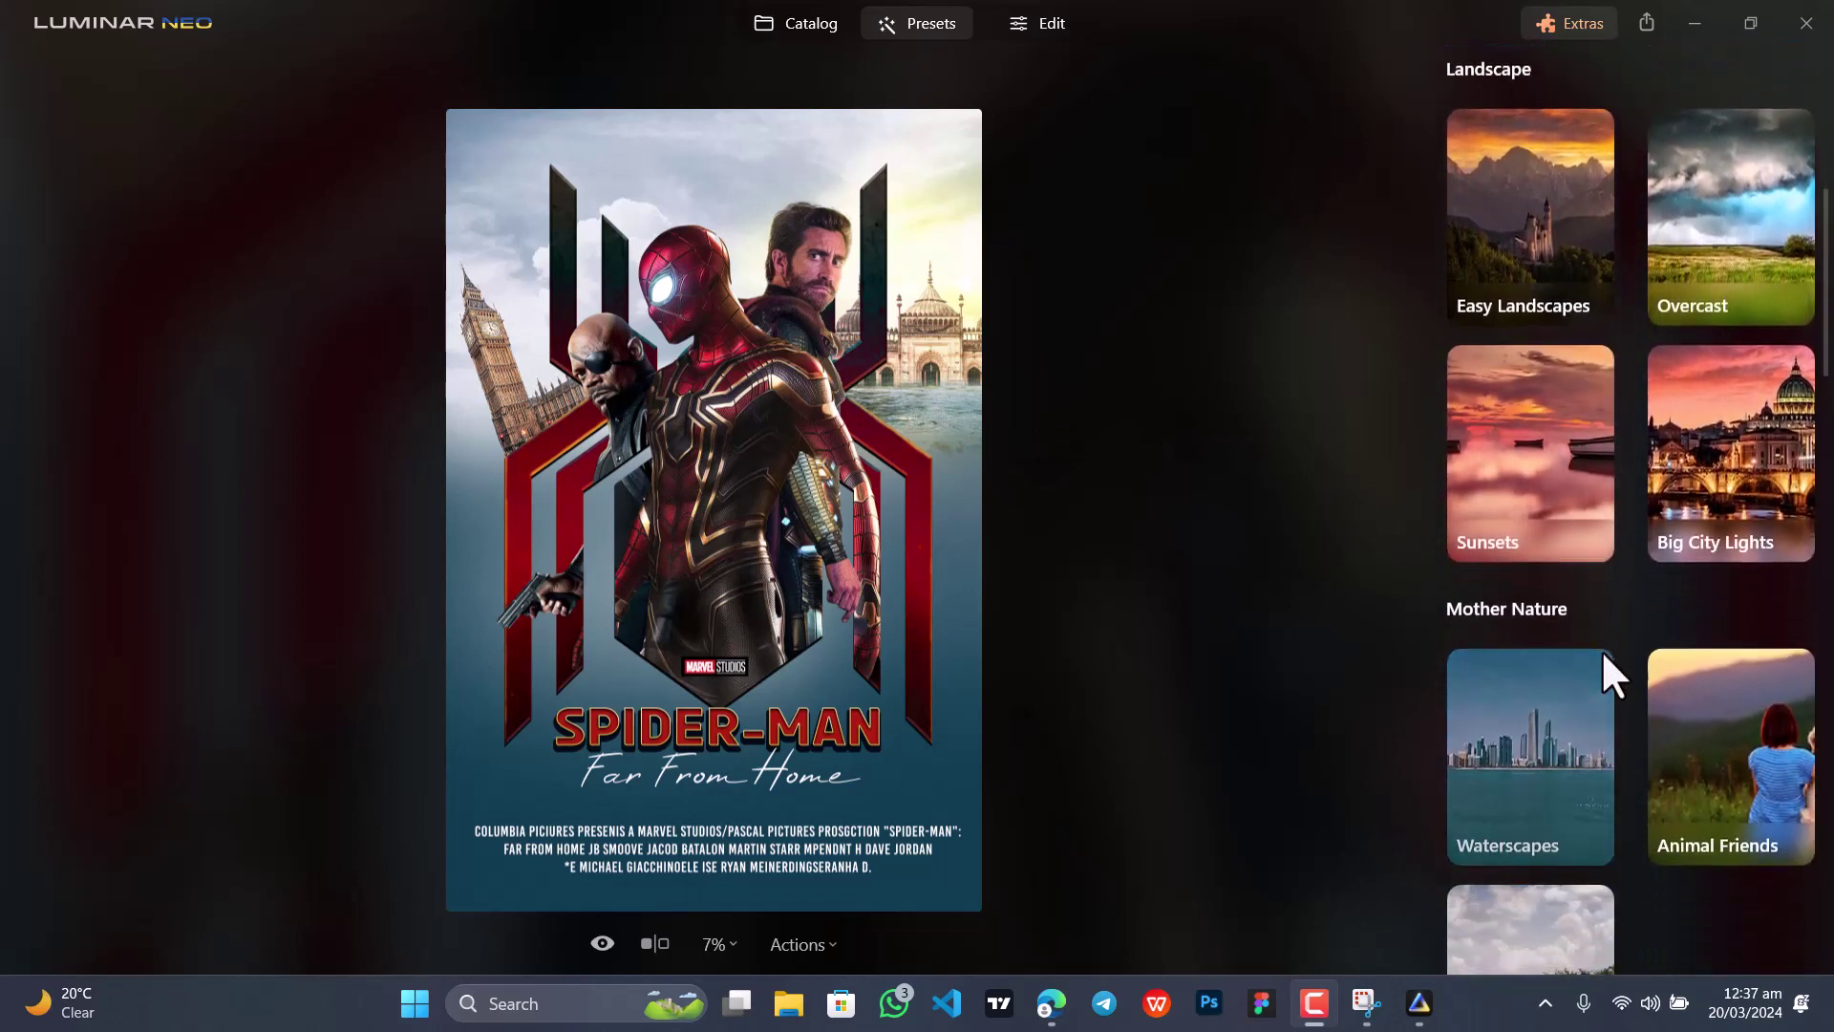
scroll(1643, 621, up, 2)
click(1731, 552)
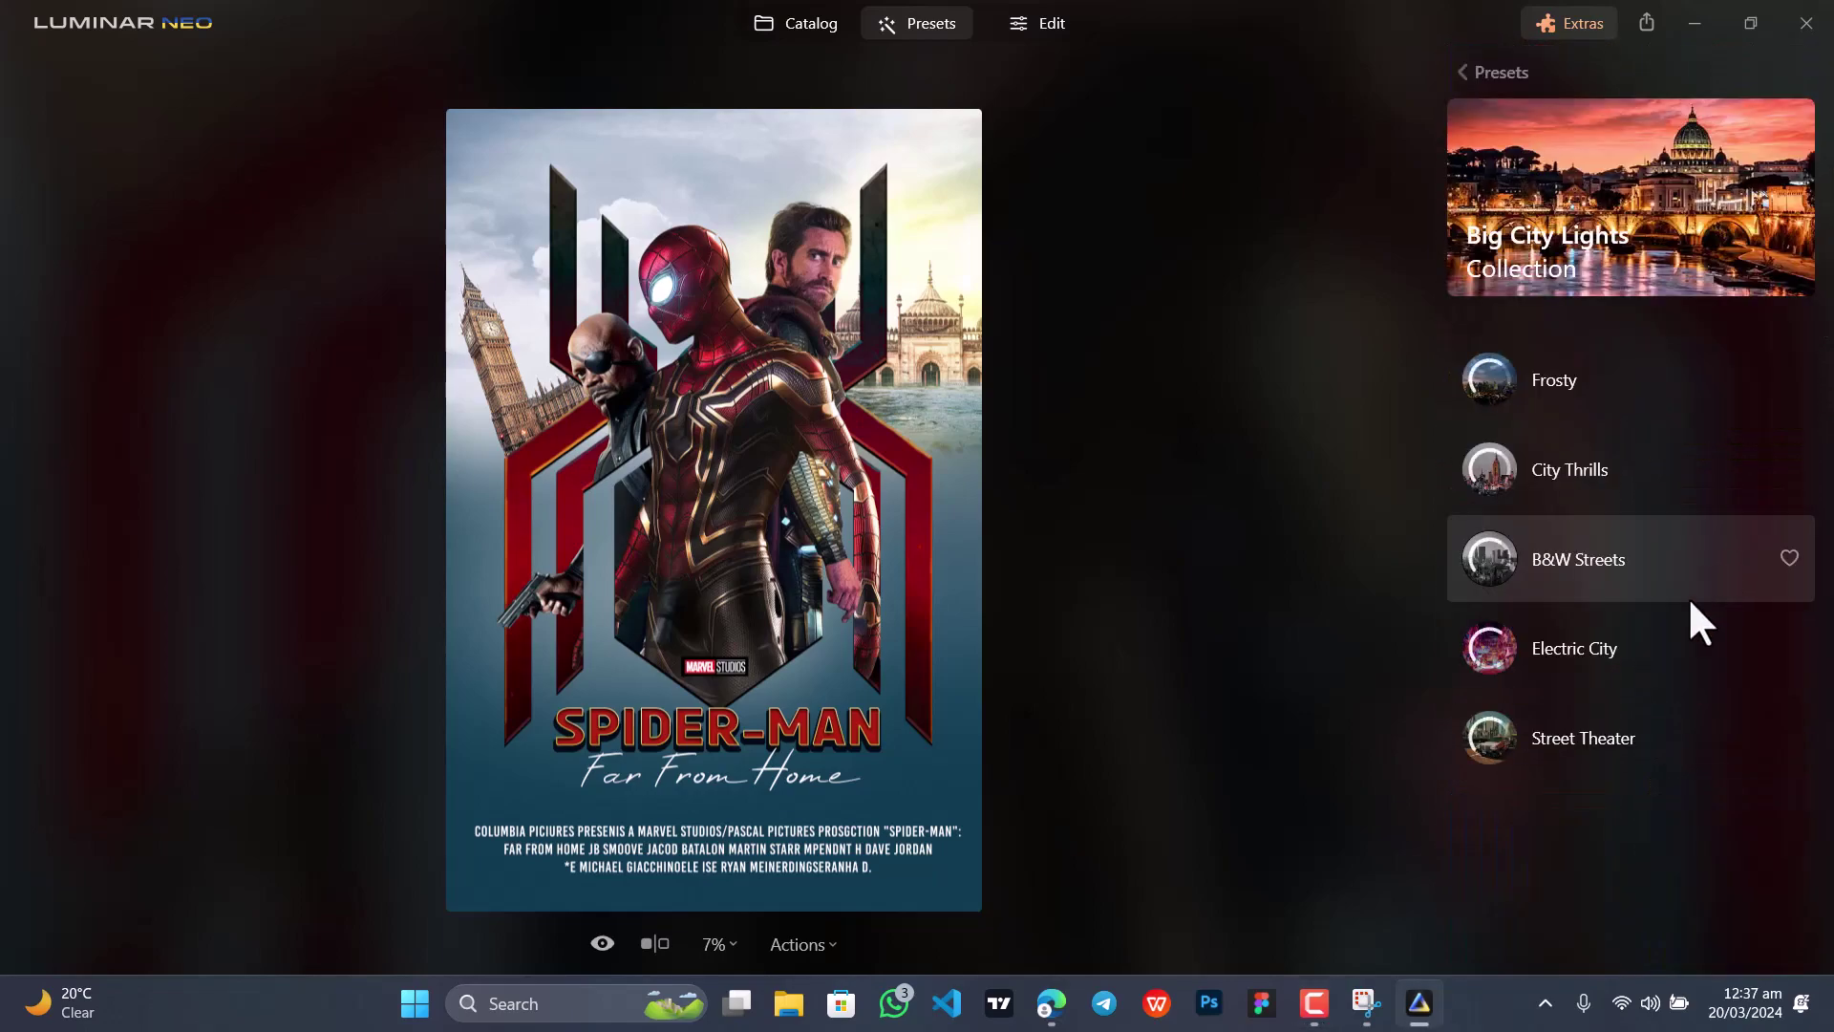